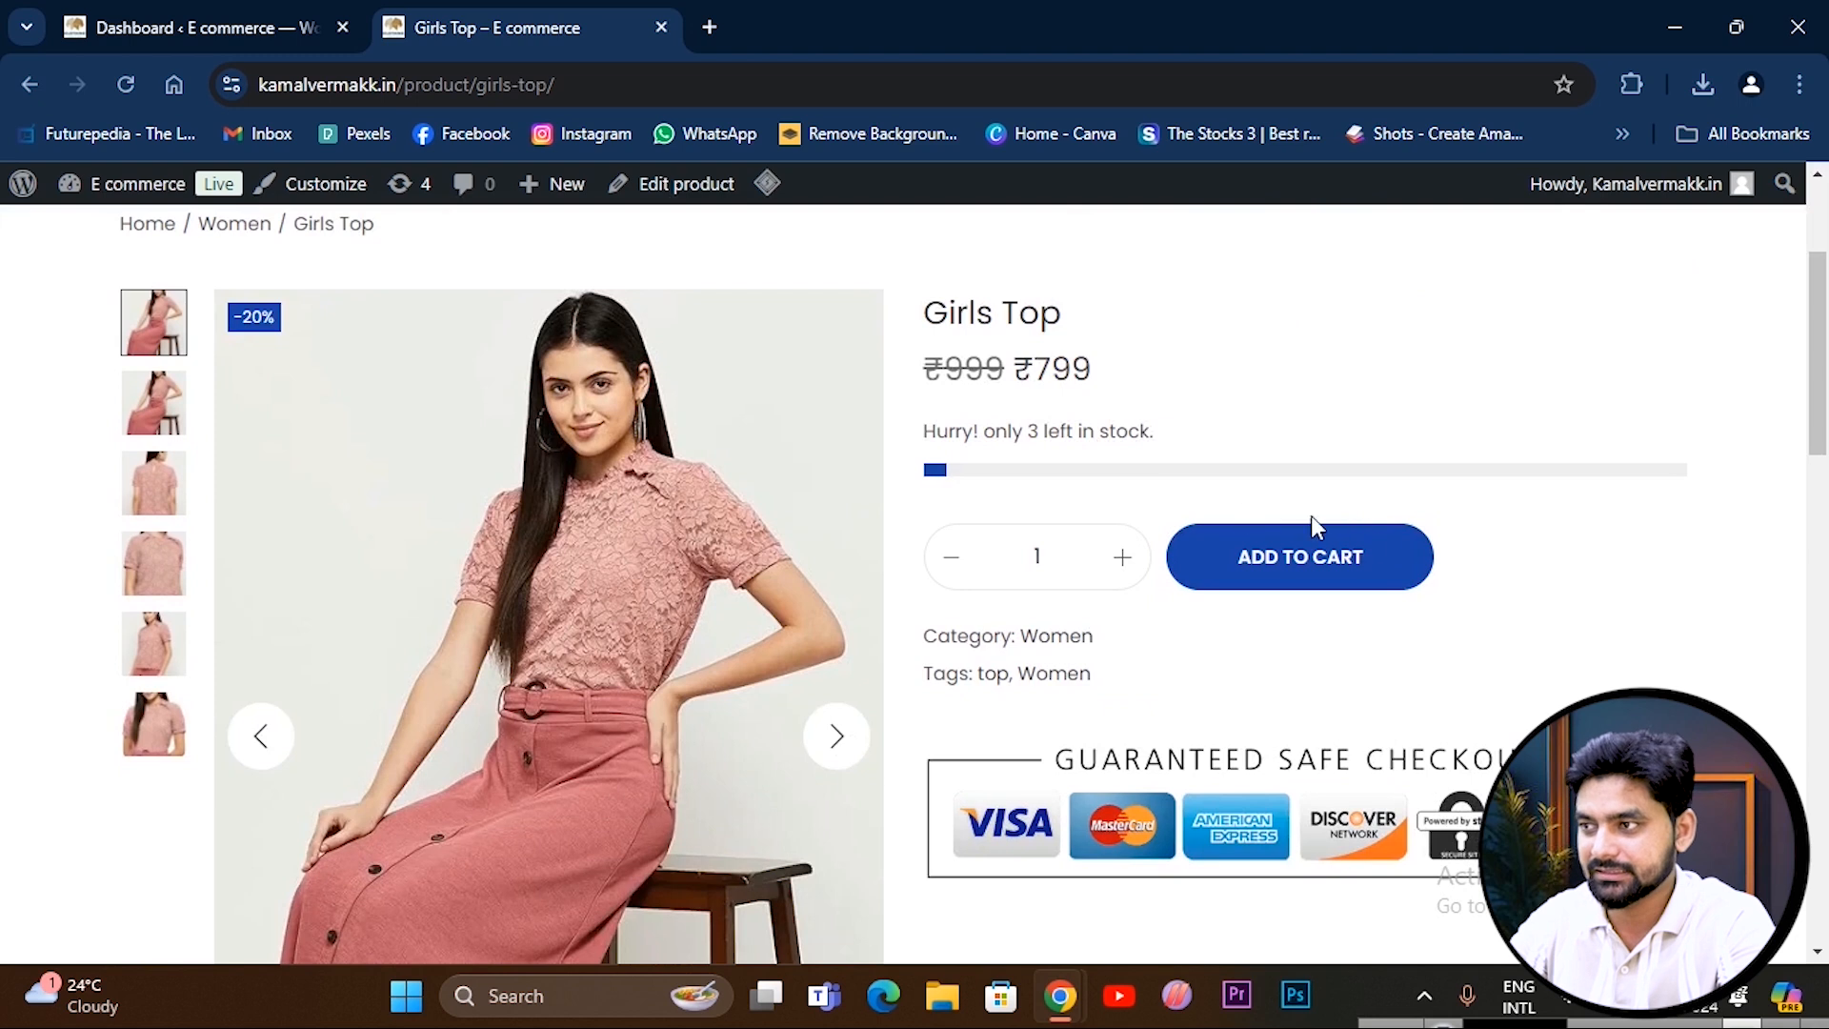
Add the Girls Top product to the cart.
click(1303, 567)
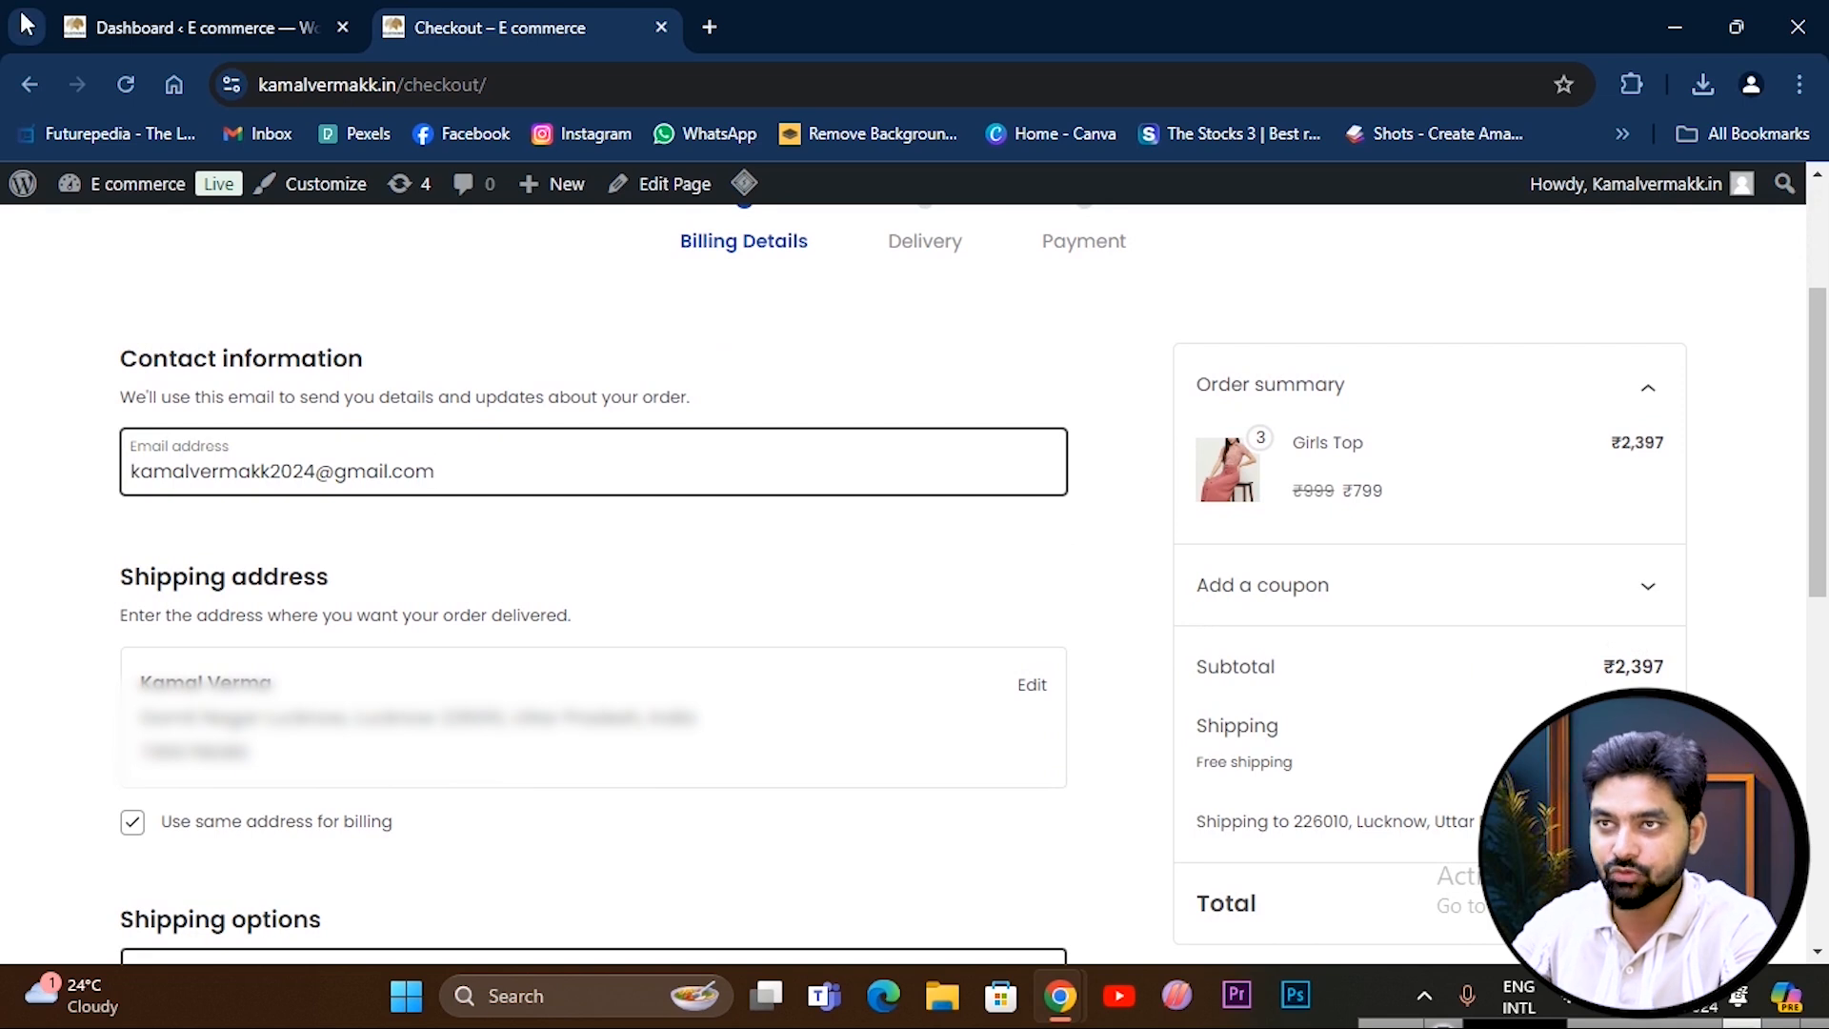
Switch to the store's WordPress dashboard and open the WooCommerce settings.
click(158, 26)
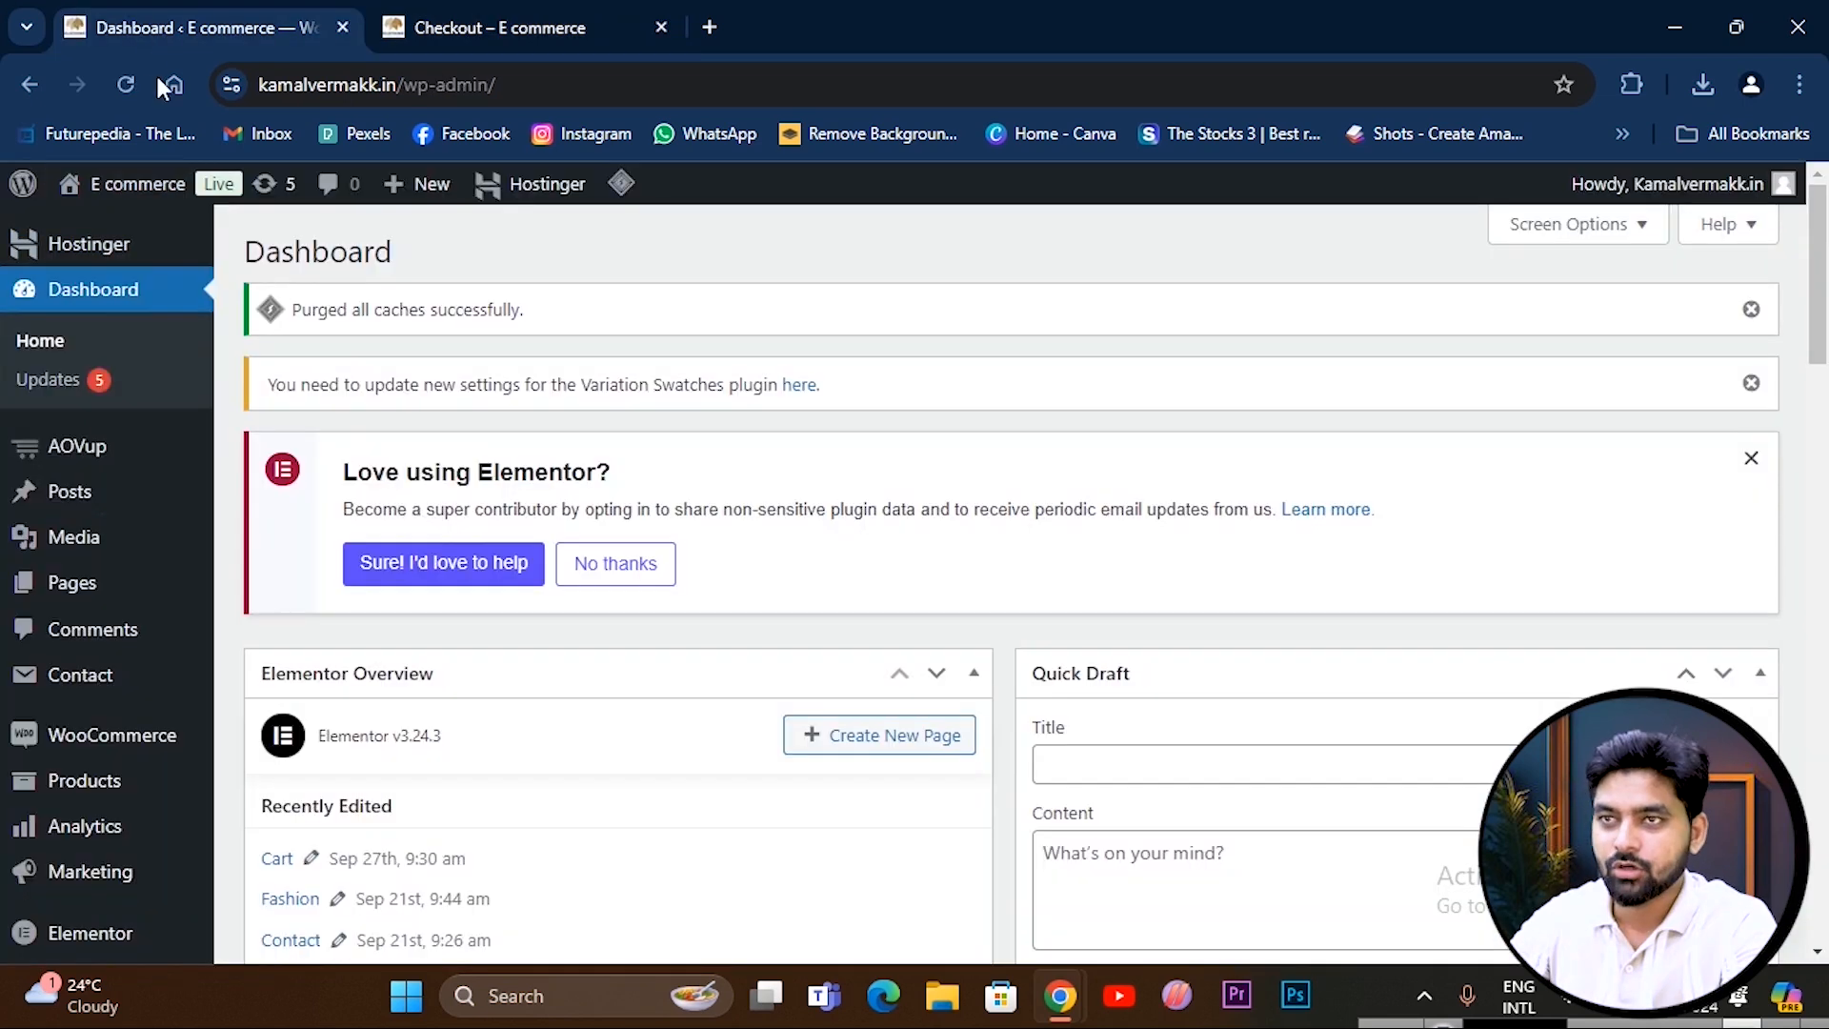
scroll(155, 407, down, 3)
mouse_move(89, 467)
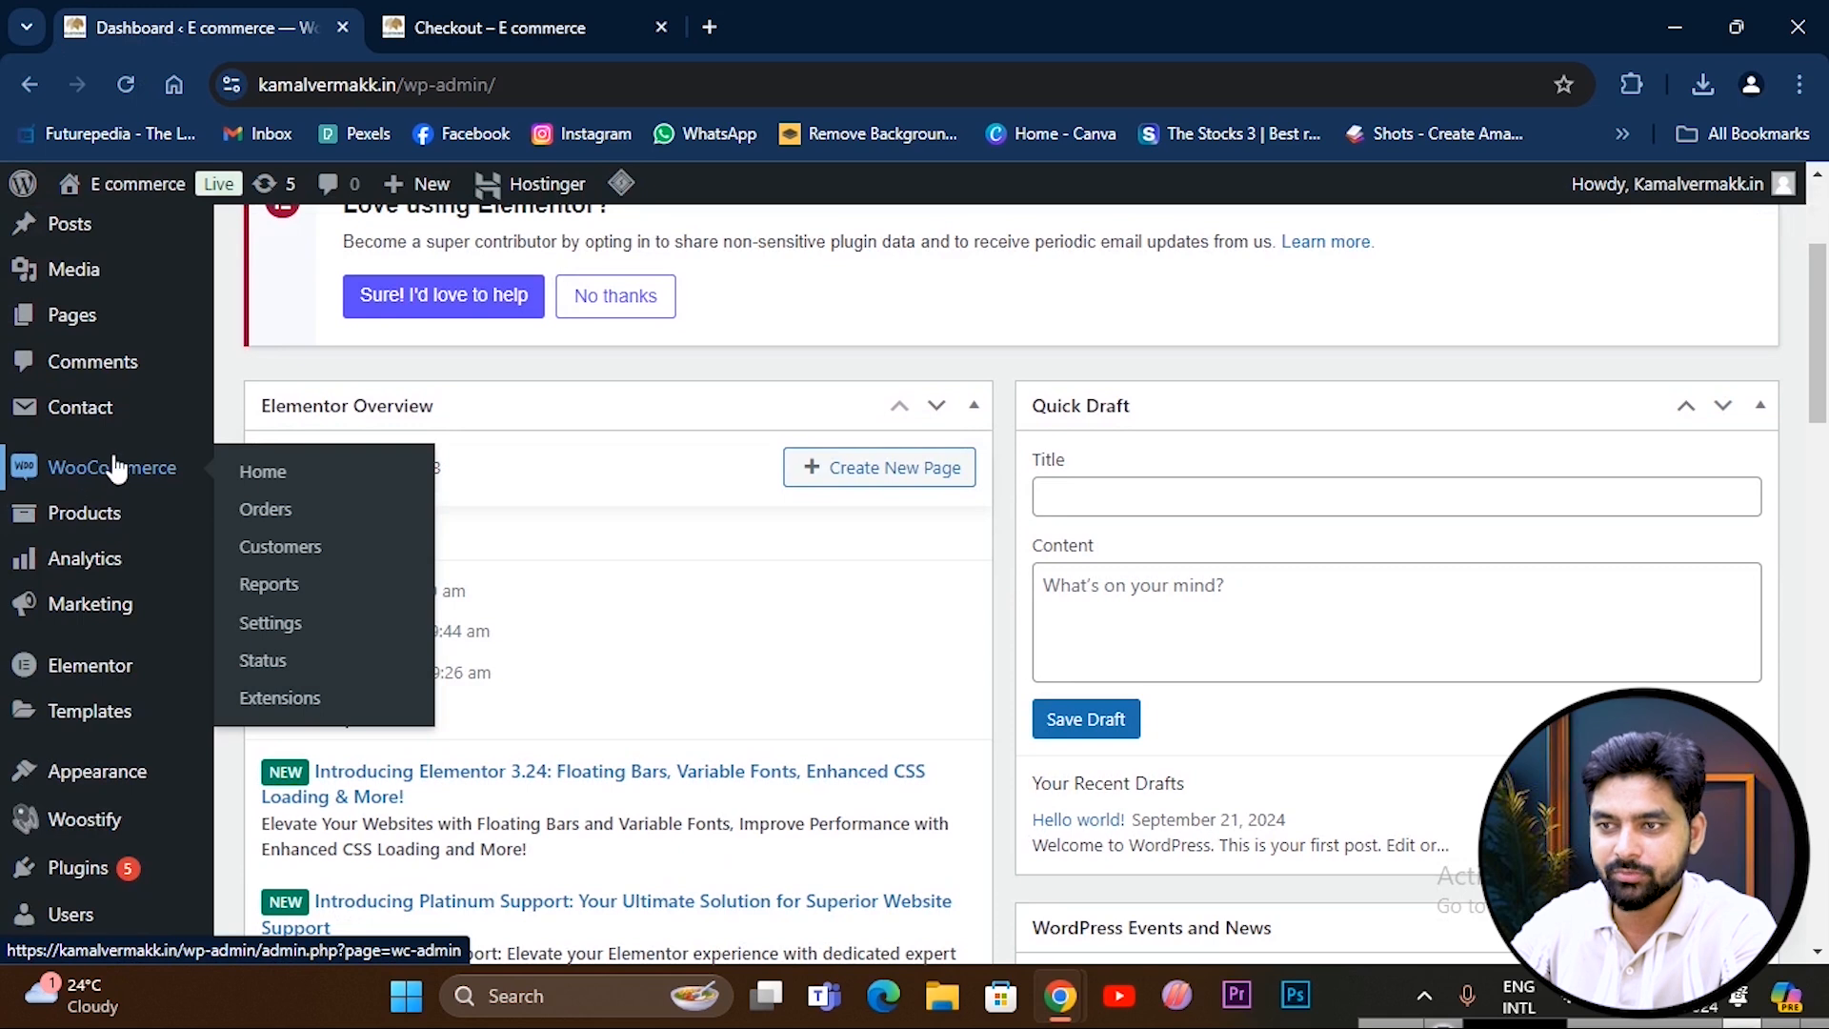
click(273, 623)
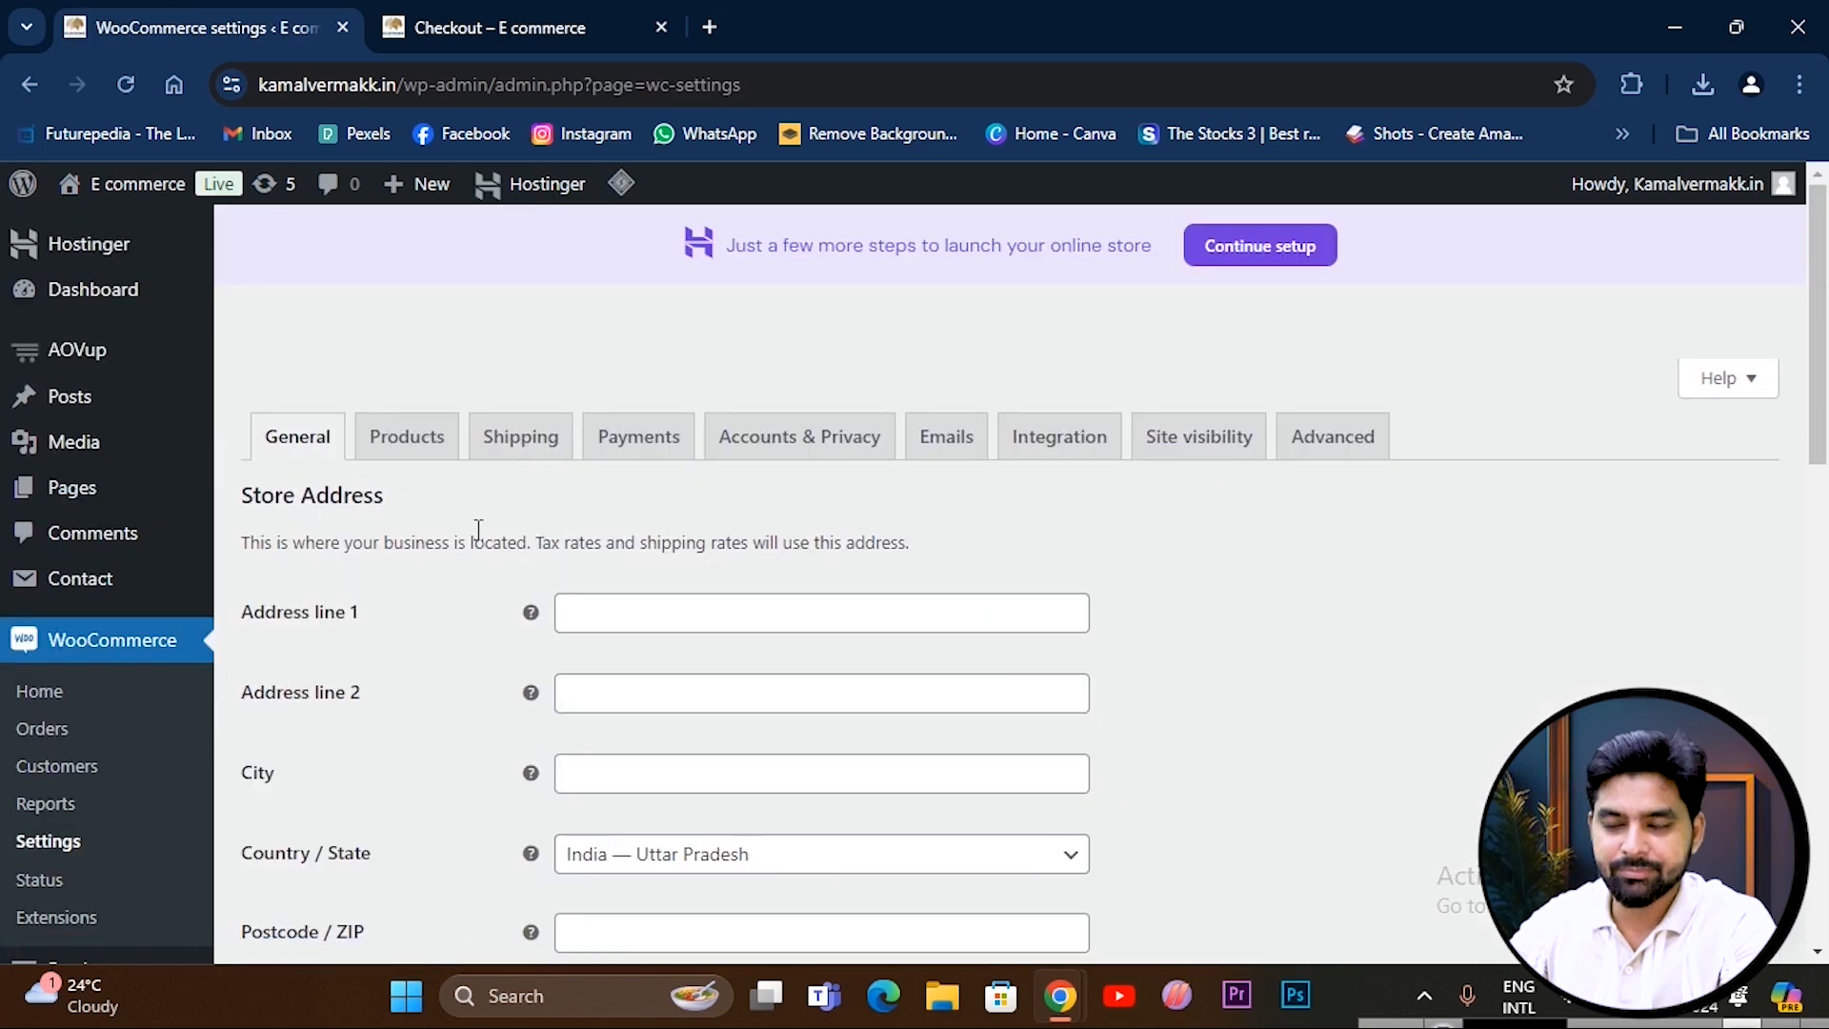
Enable tax rates and calculations in the general WooCommerce settings and save the changes.
scroll(591, 523, down, 5)
scroll(515, 471, down, 3)
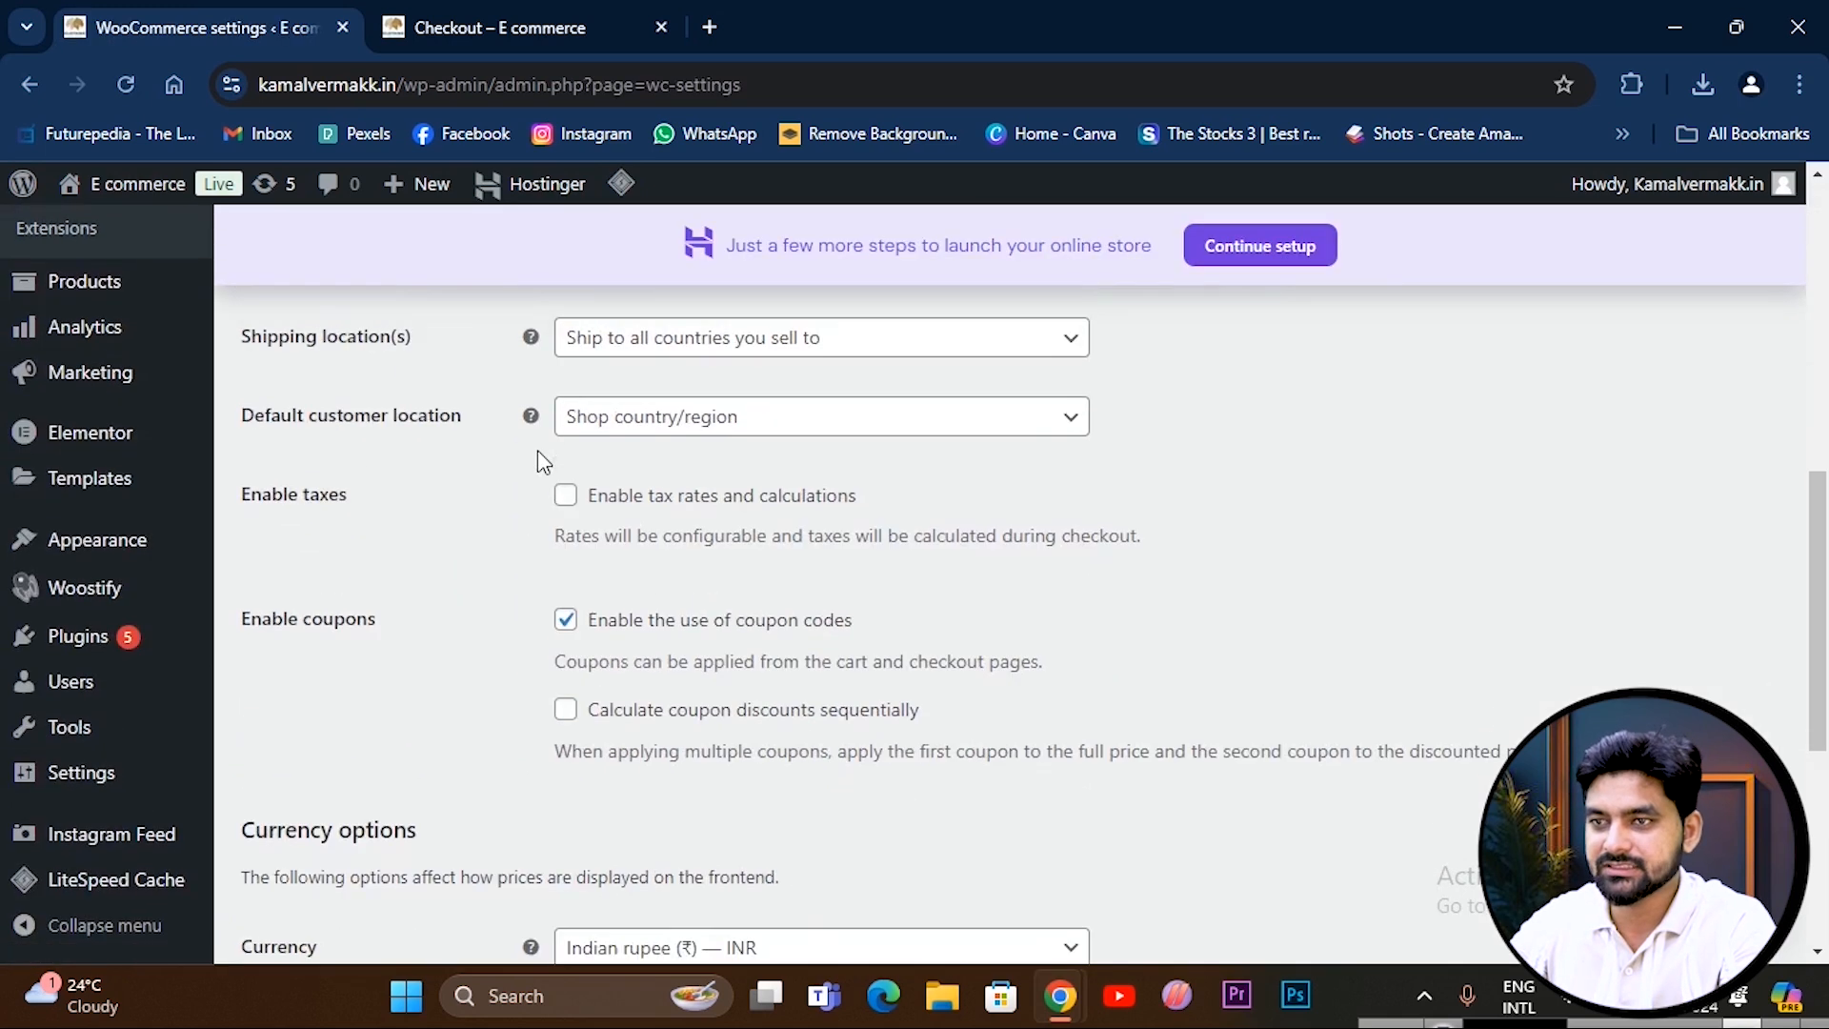
click(565, 384)
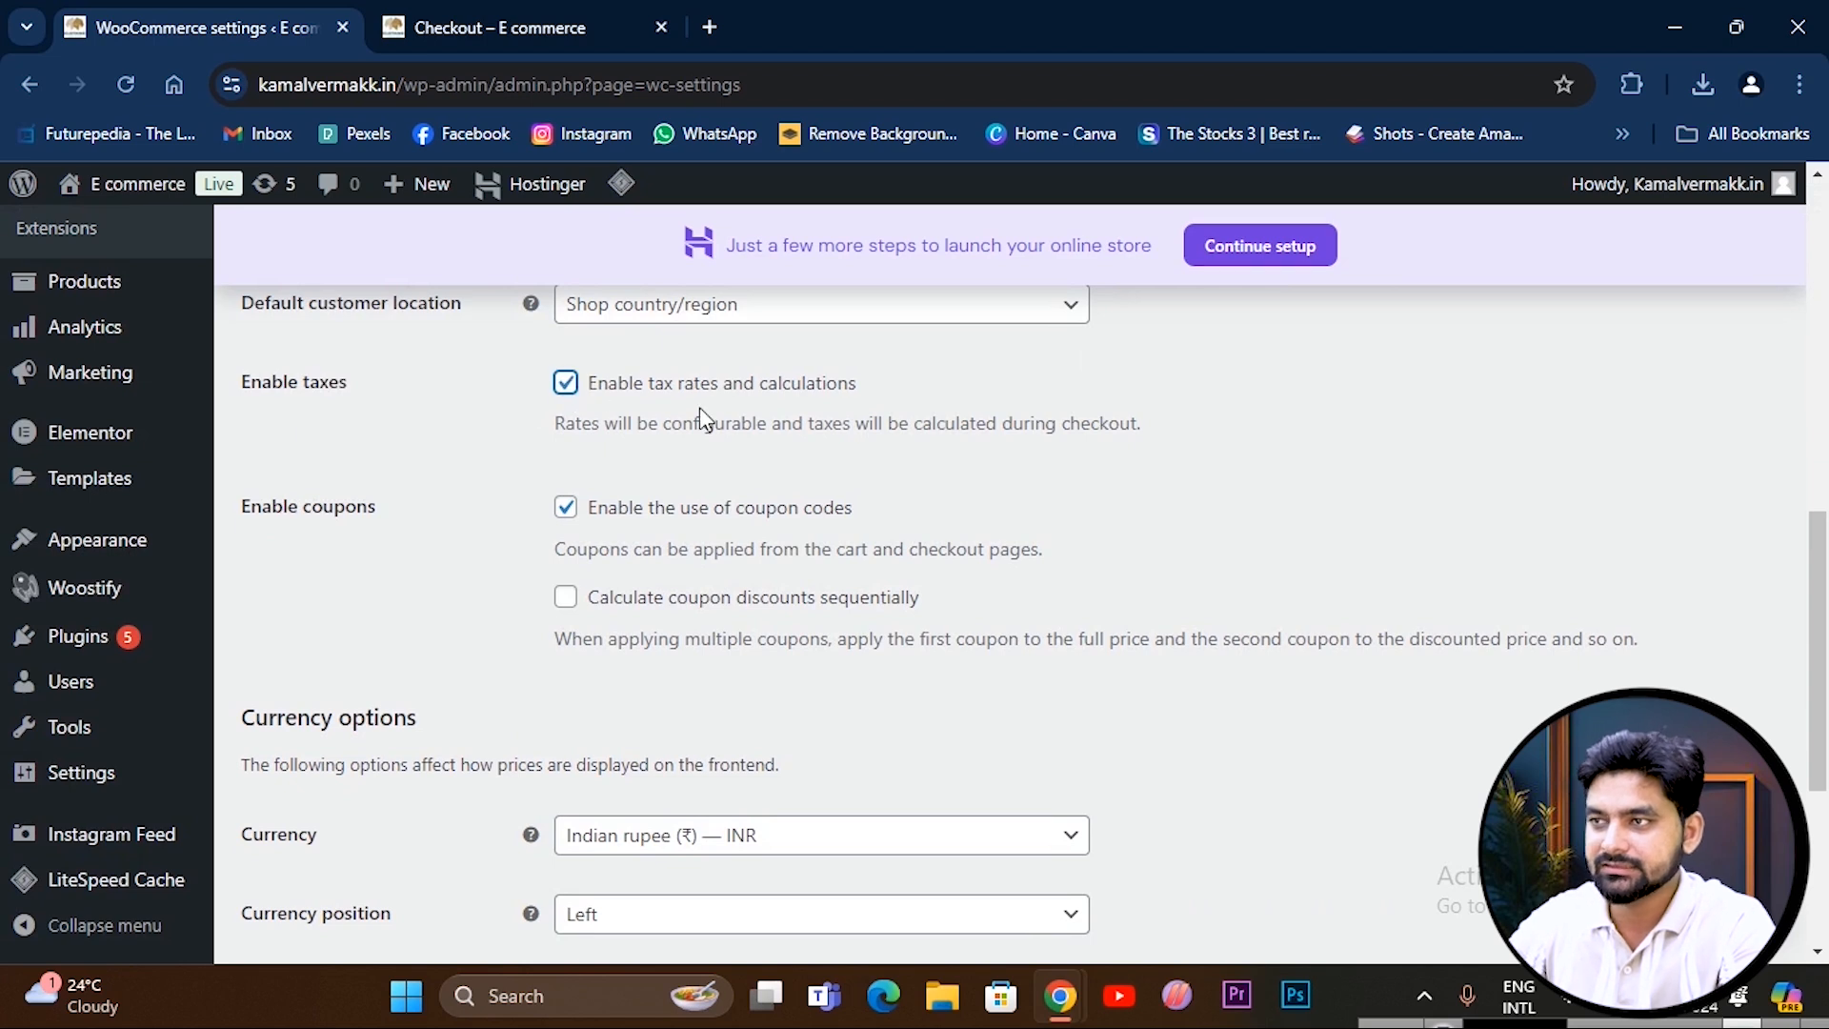
scroll(641, 718, down, 4)
click(345, 825)
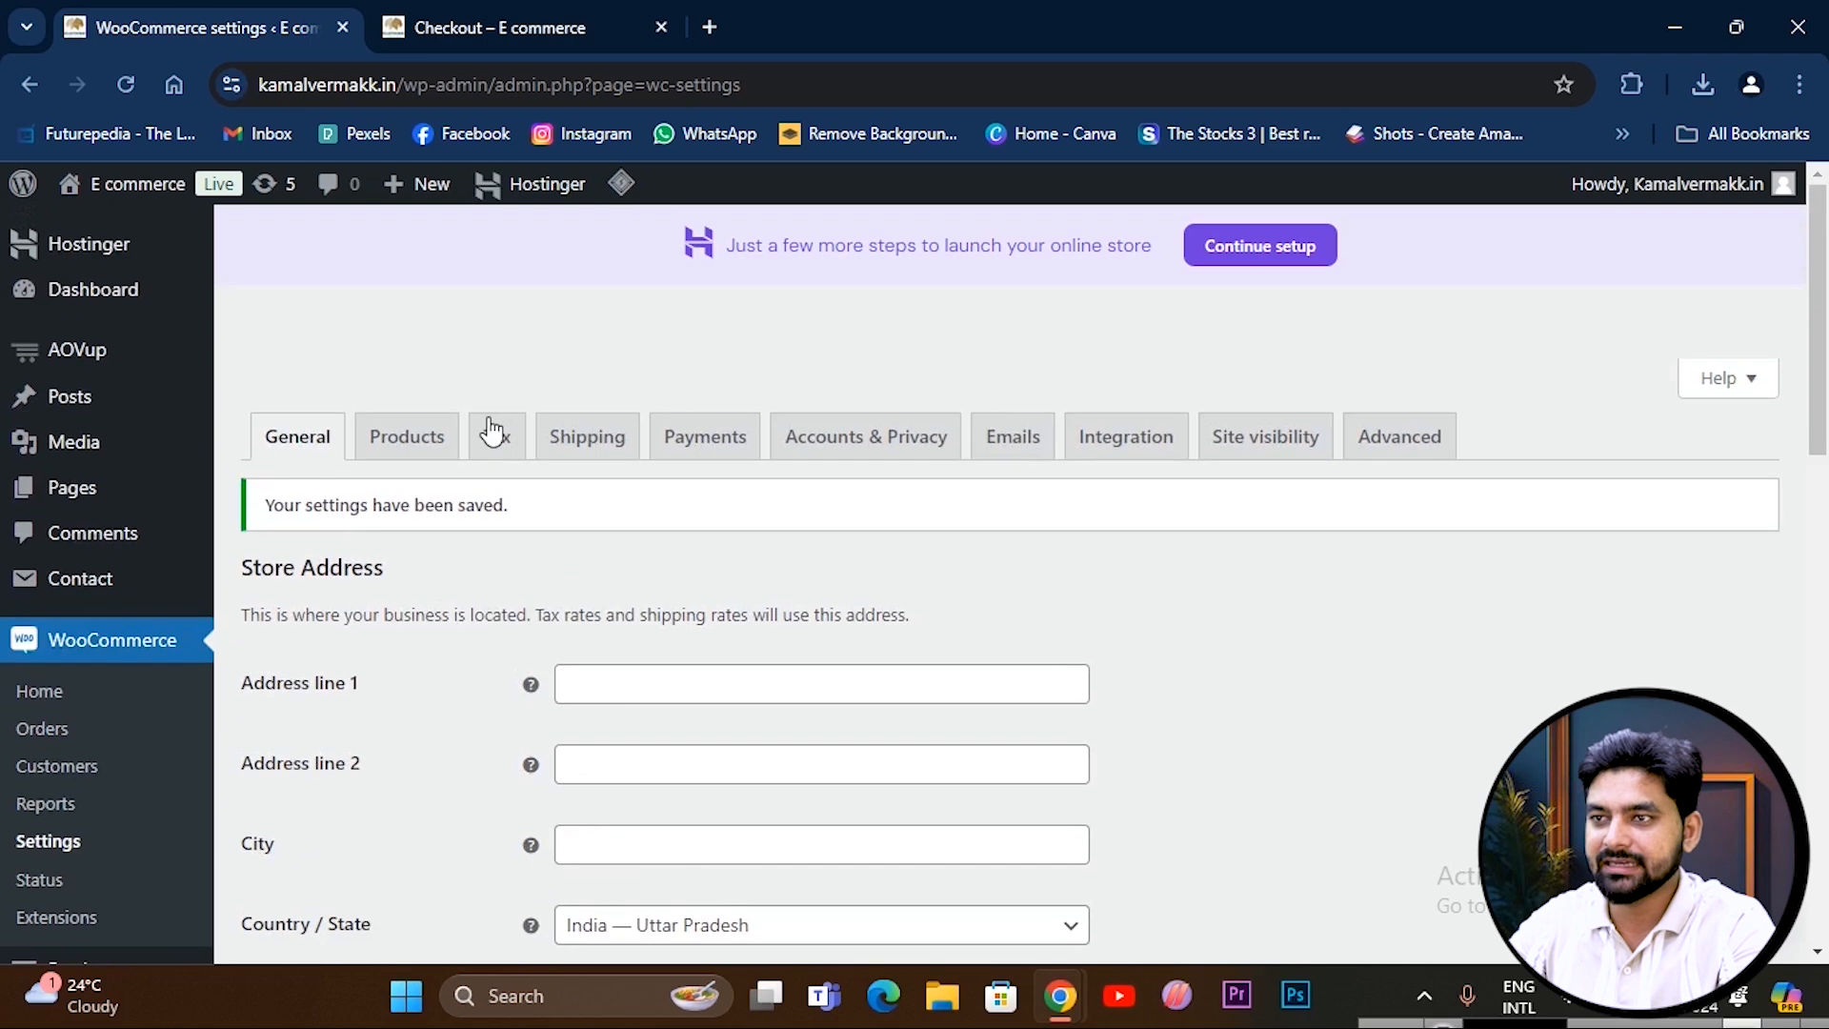
Open the WooCommerce tax options, coming back to them from the GST flowchart in Miro.
click(497, 443)
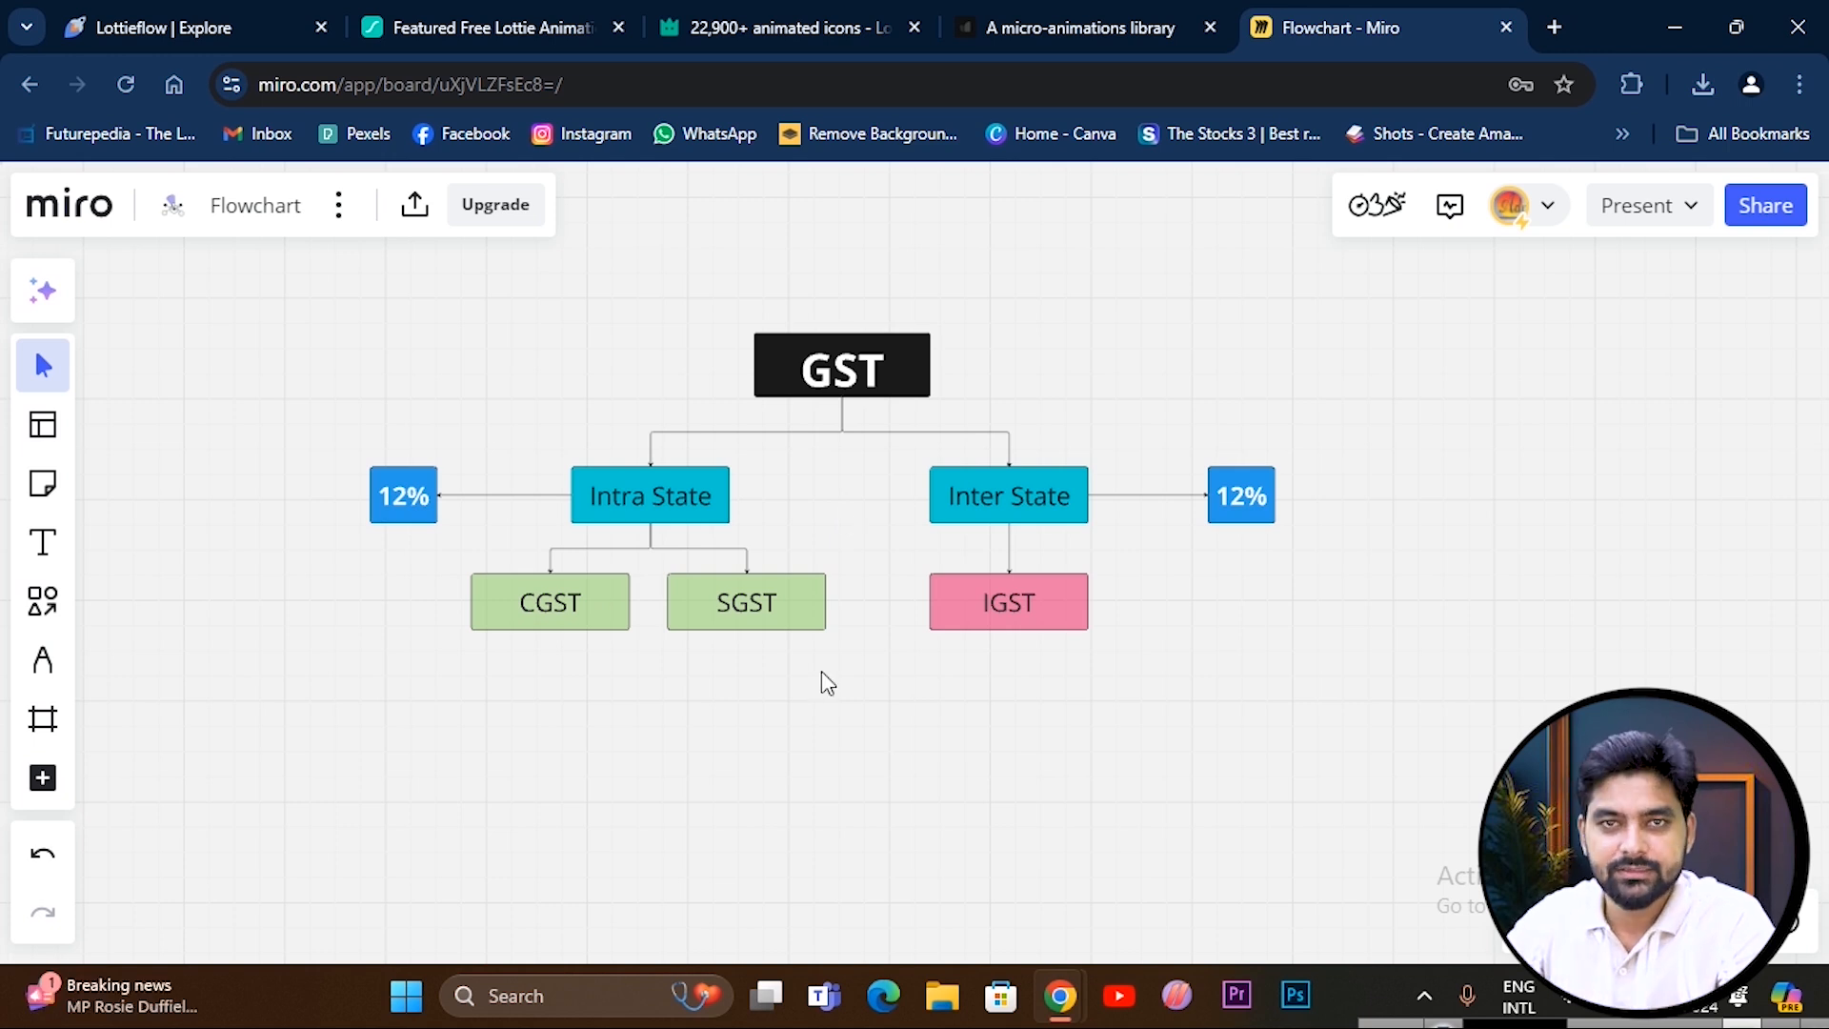
click(1059, 1002)
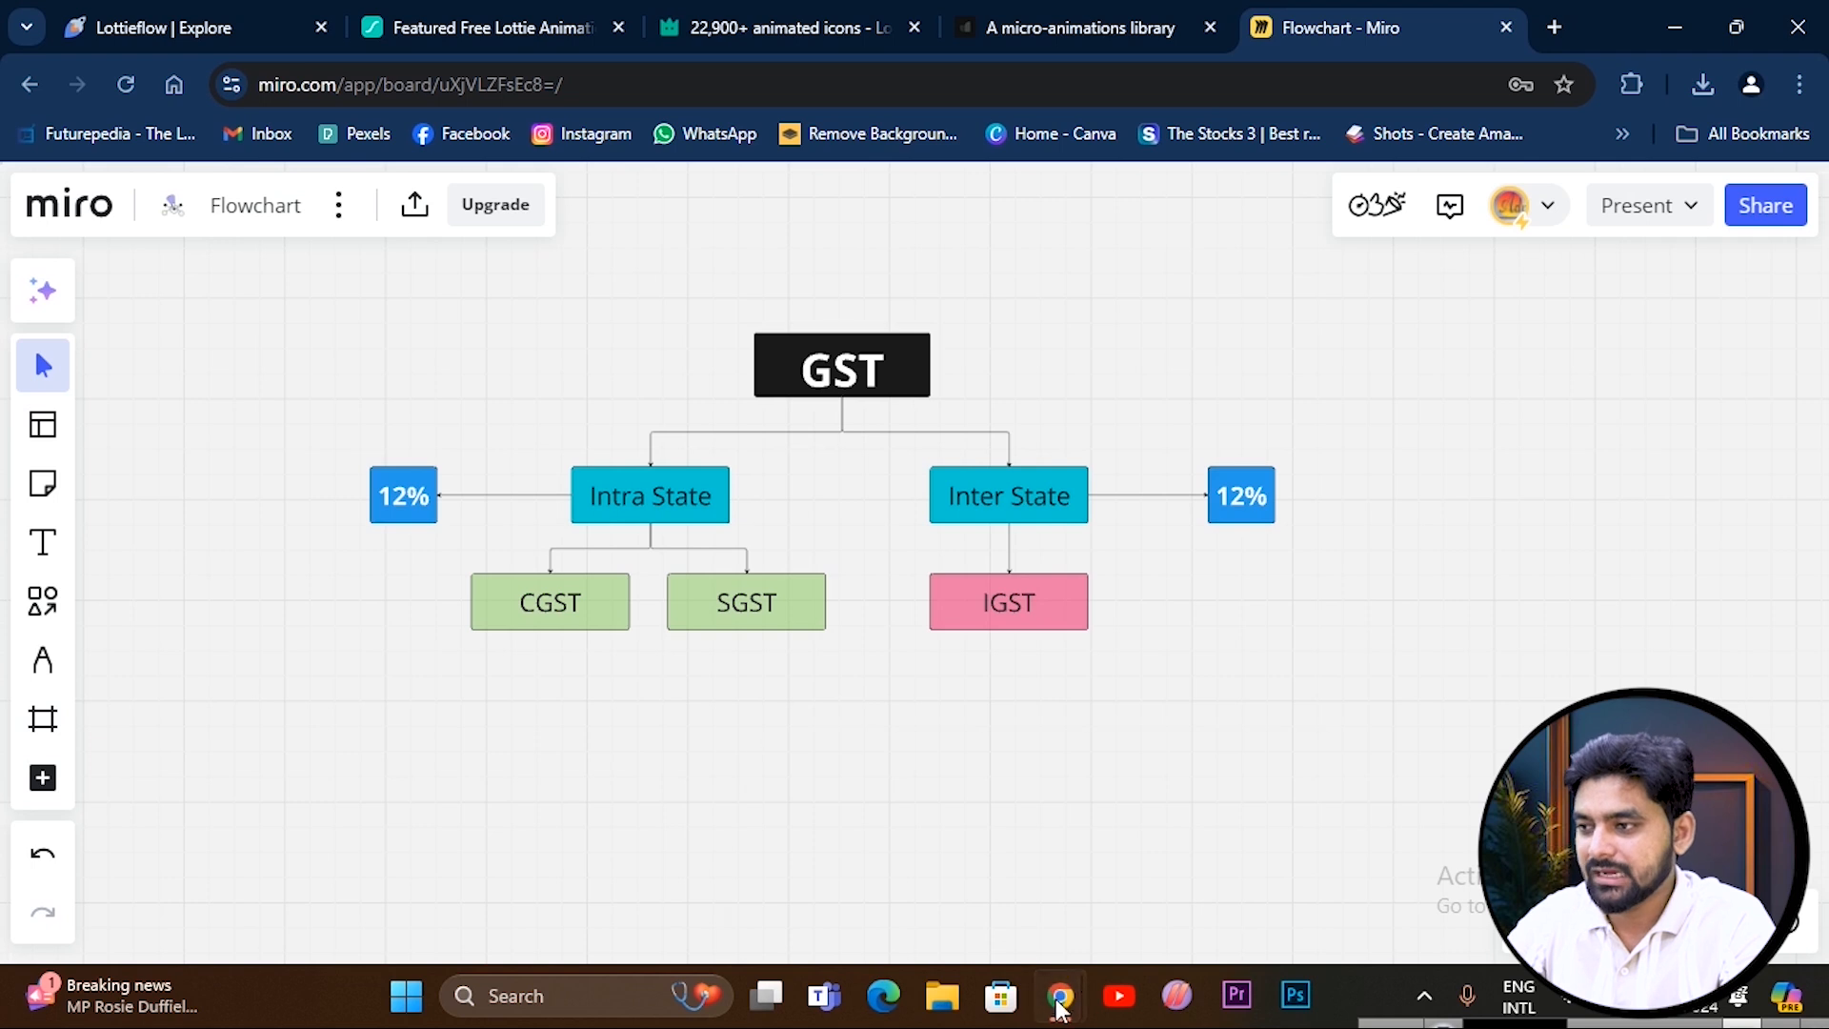
click(914, 857)
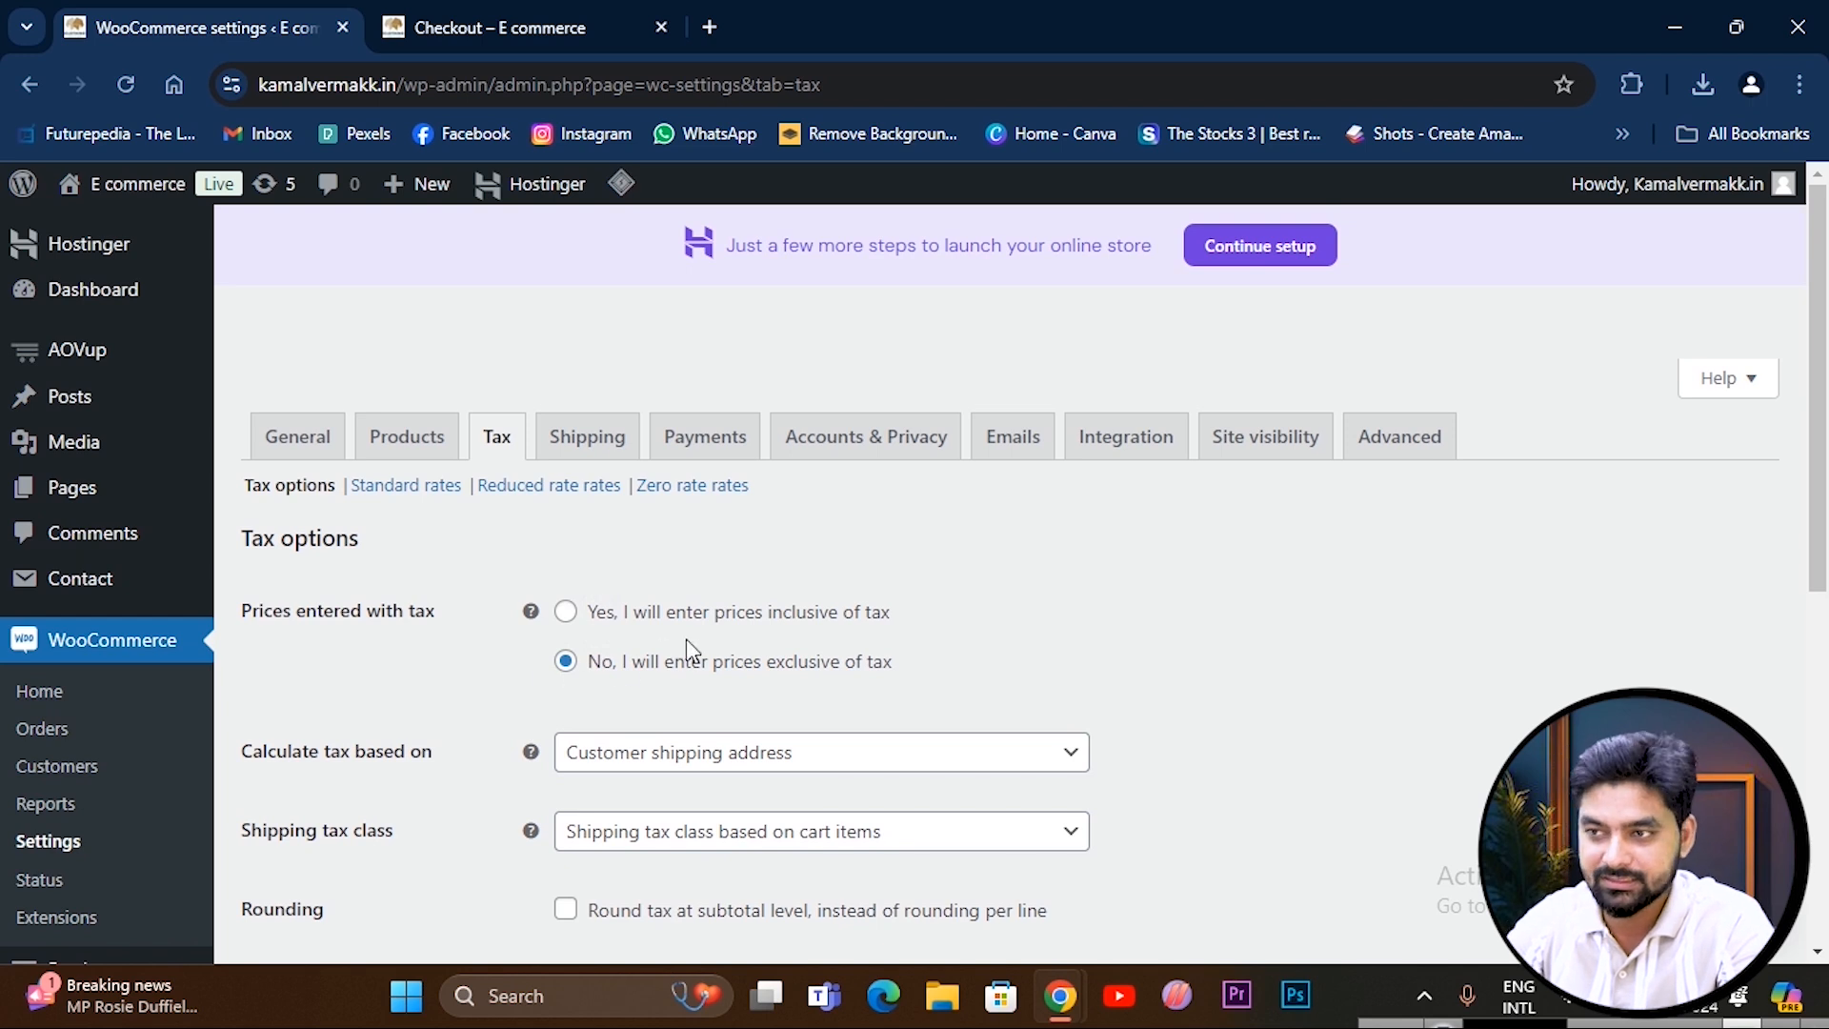
Check which address options are available for calculating tax, leaving the choice as it is.
scroll(724, 590, down, 1)
click(658, 623)
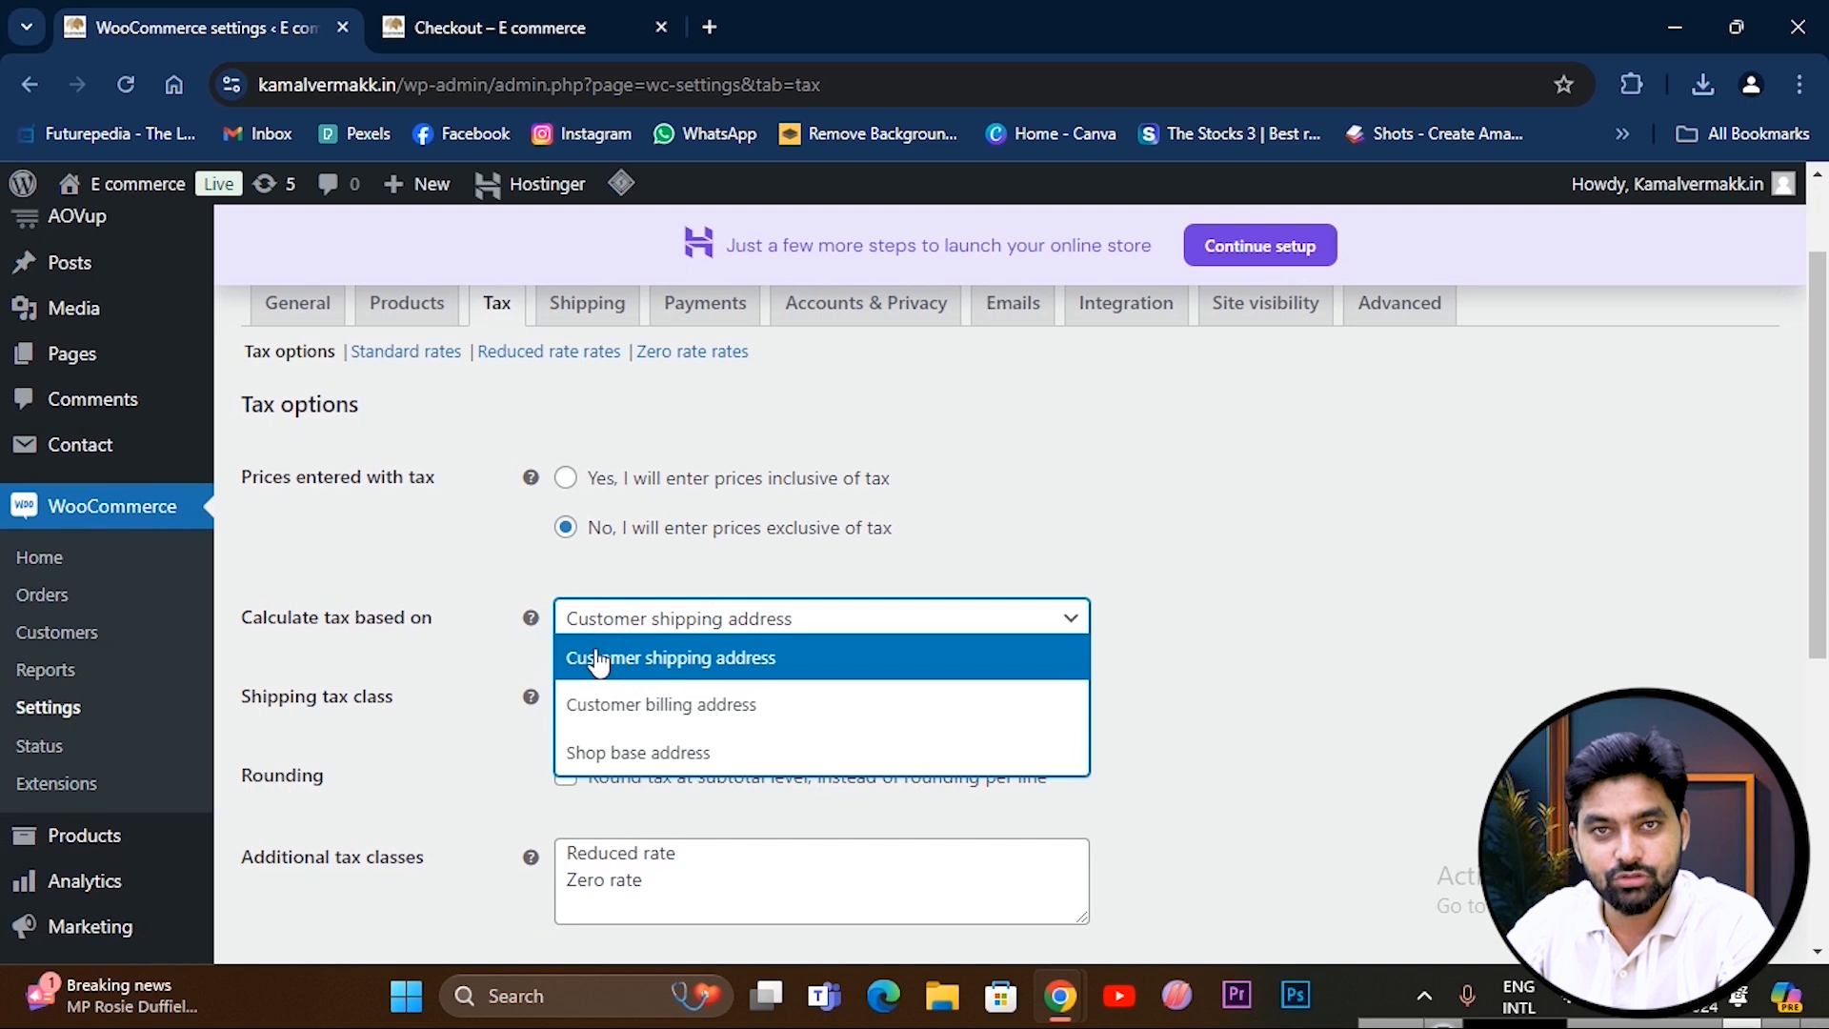
click(667, 589)
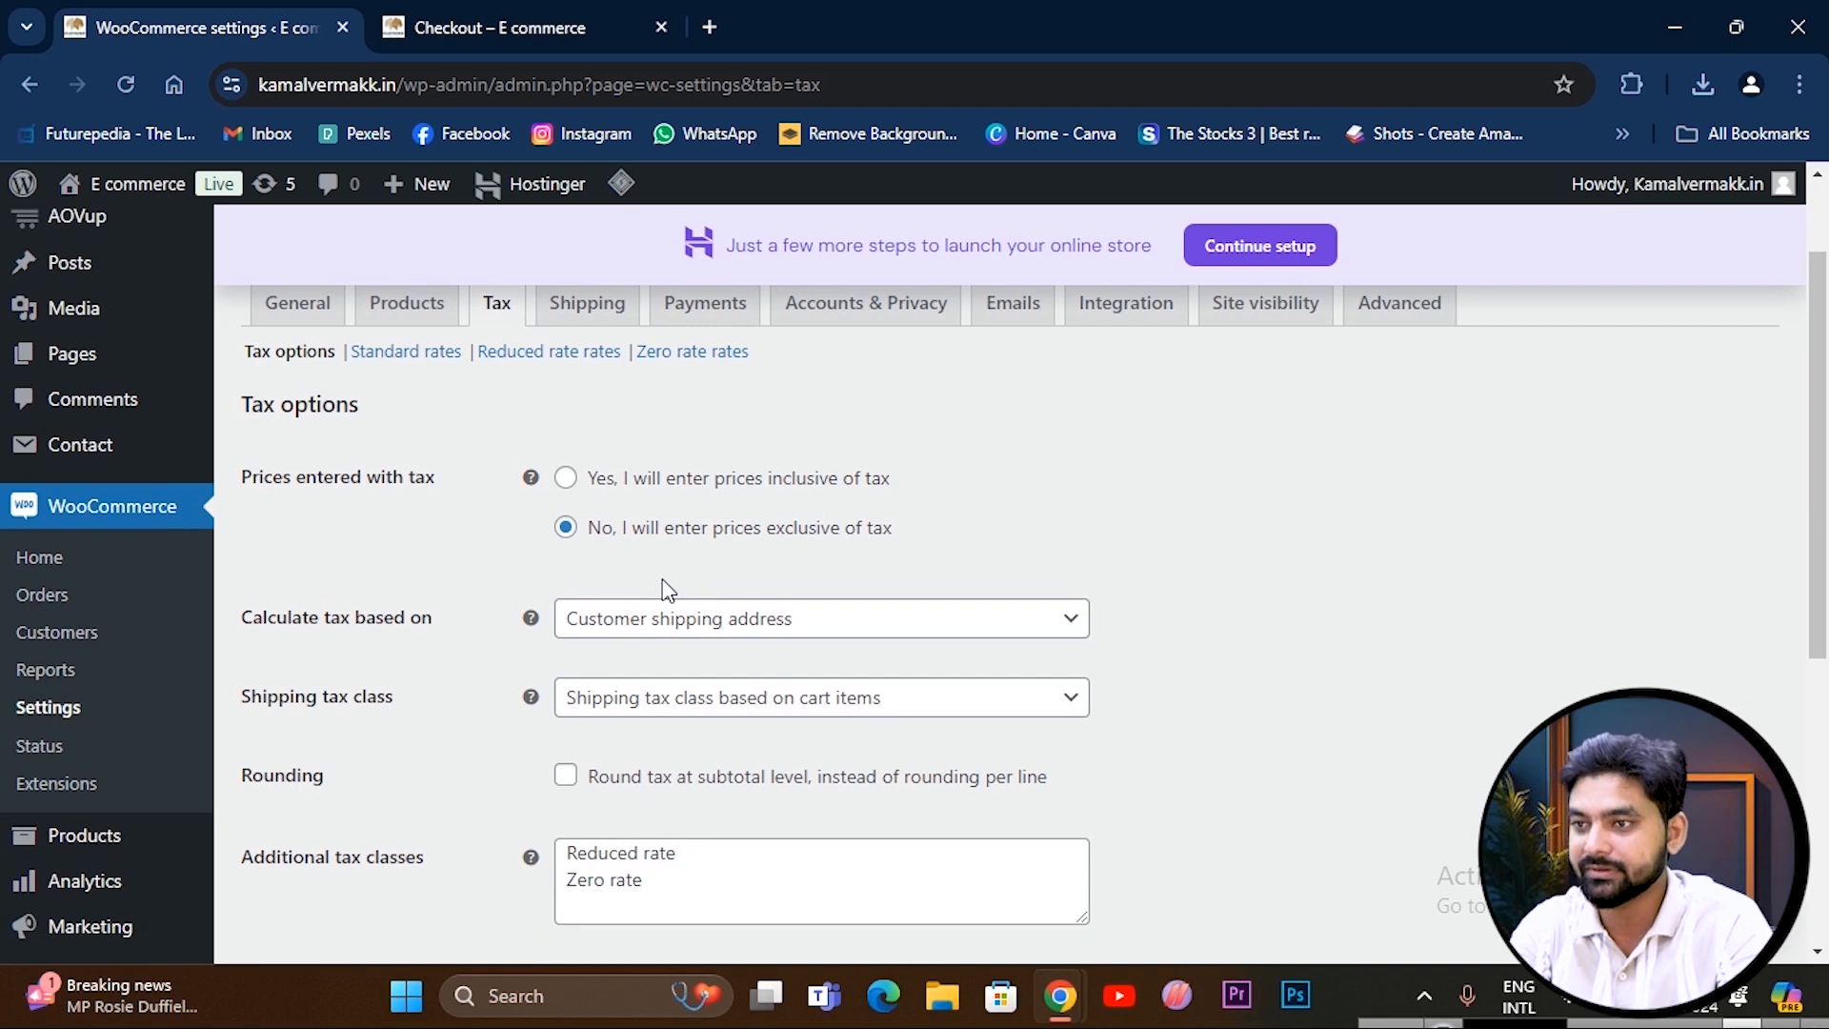
Add "Intra 12" and "Inter 12" as additional tax classes and save the tax options.
scroll(411, 735, down, 3)
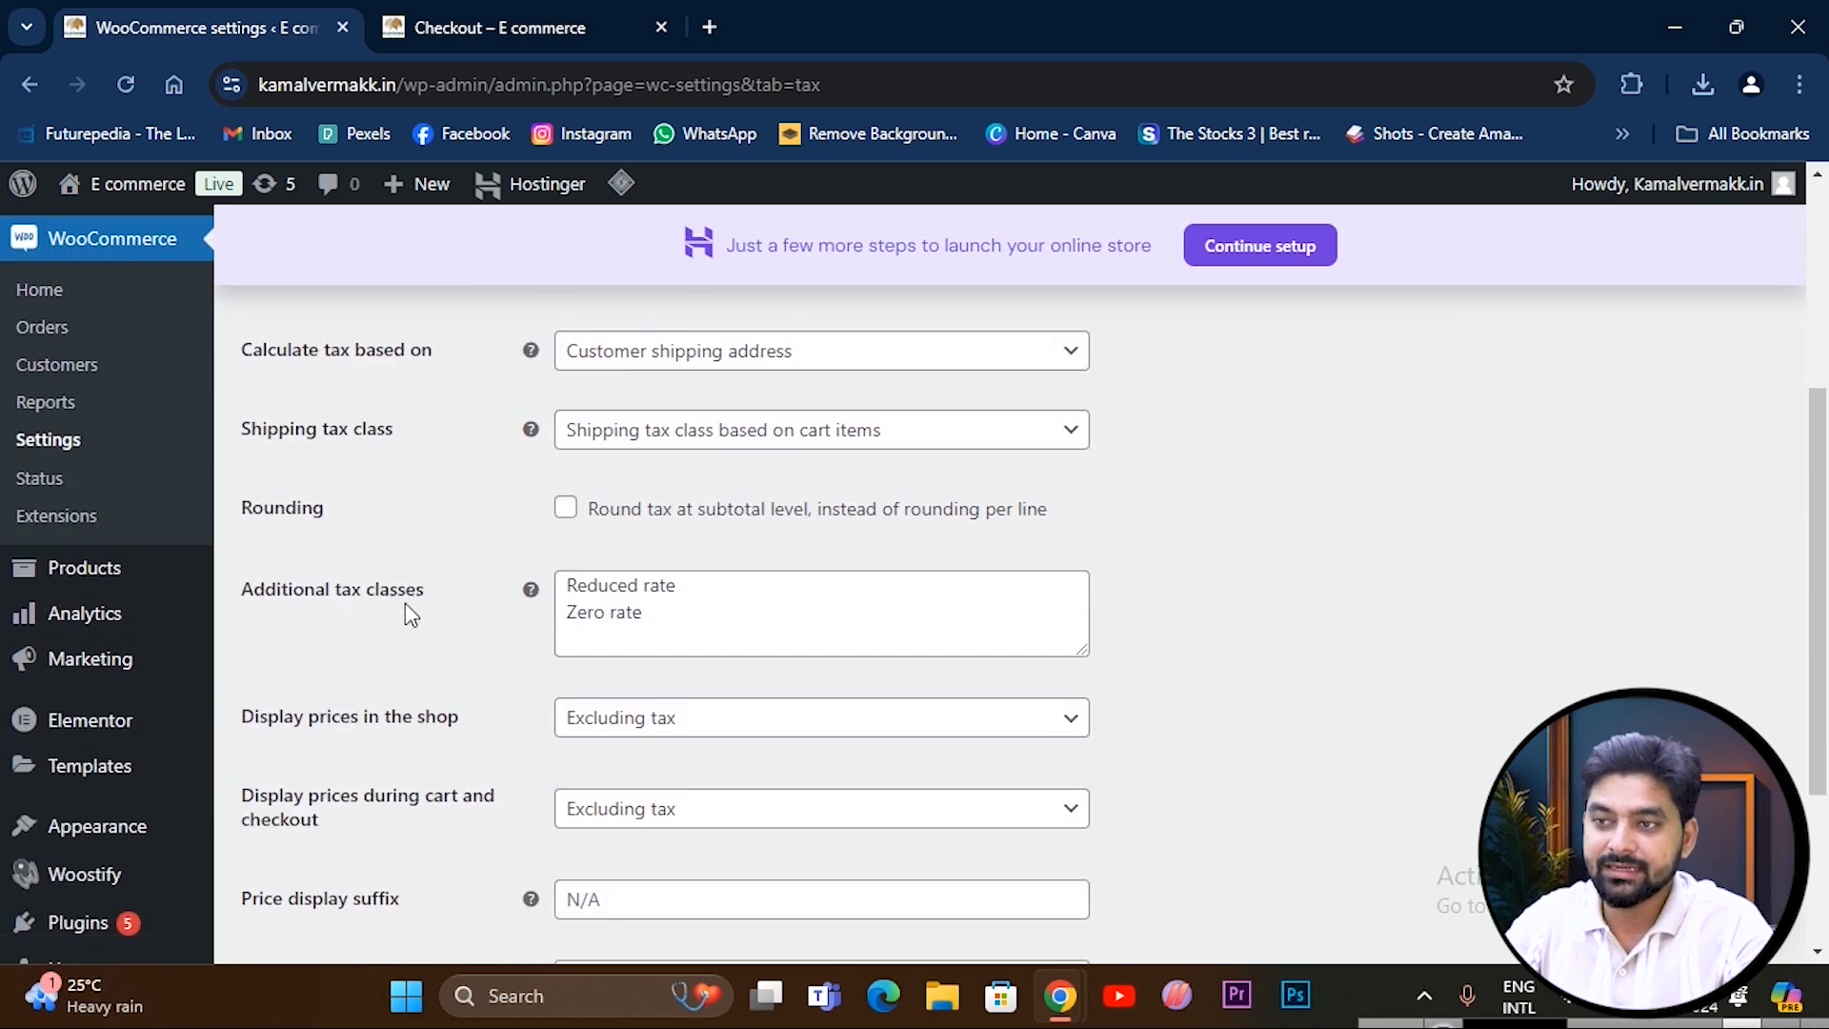
click(606, 611)
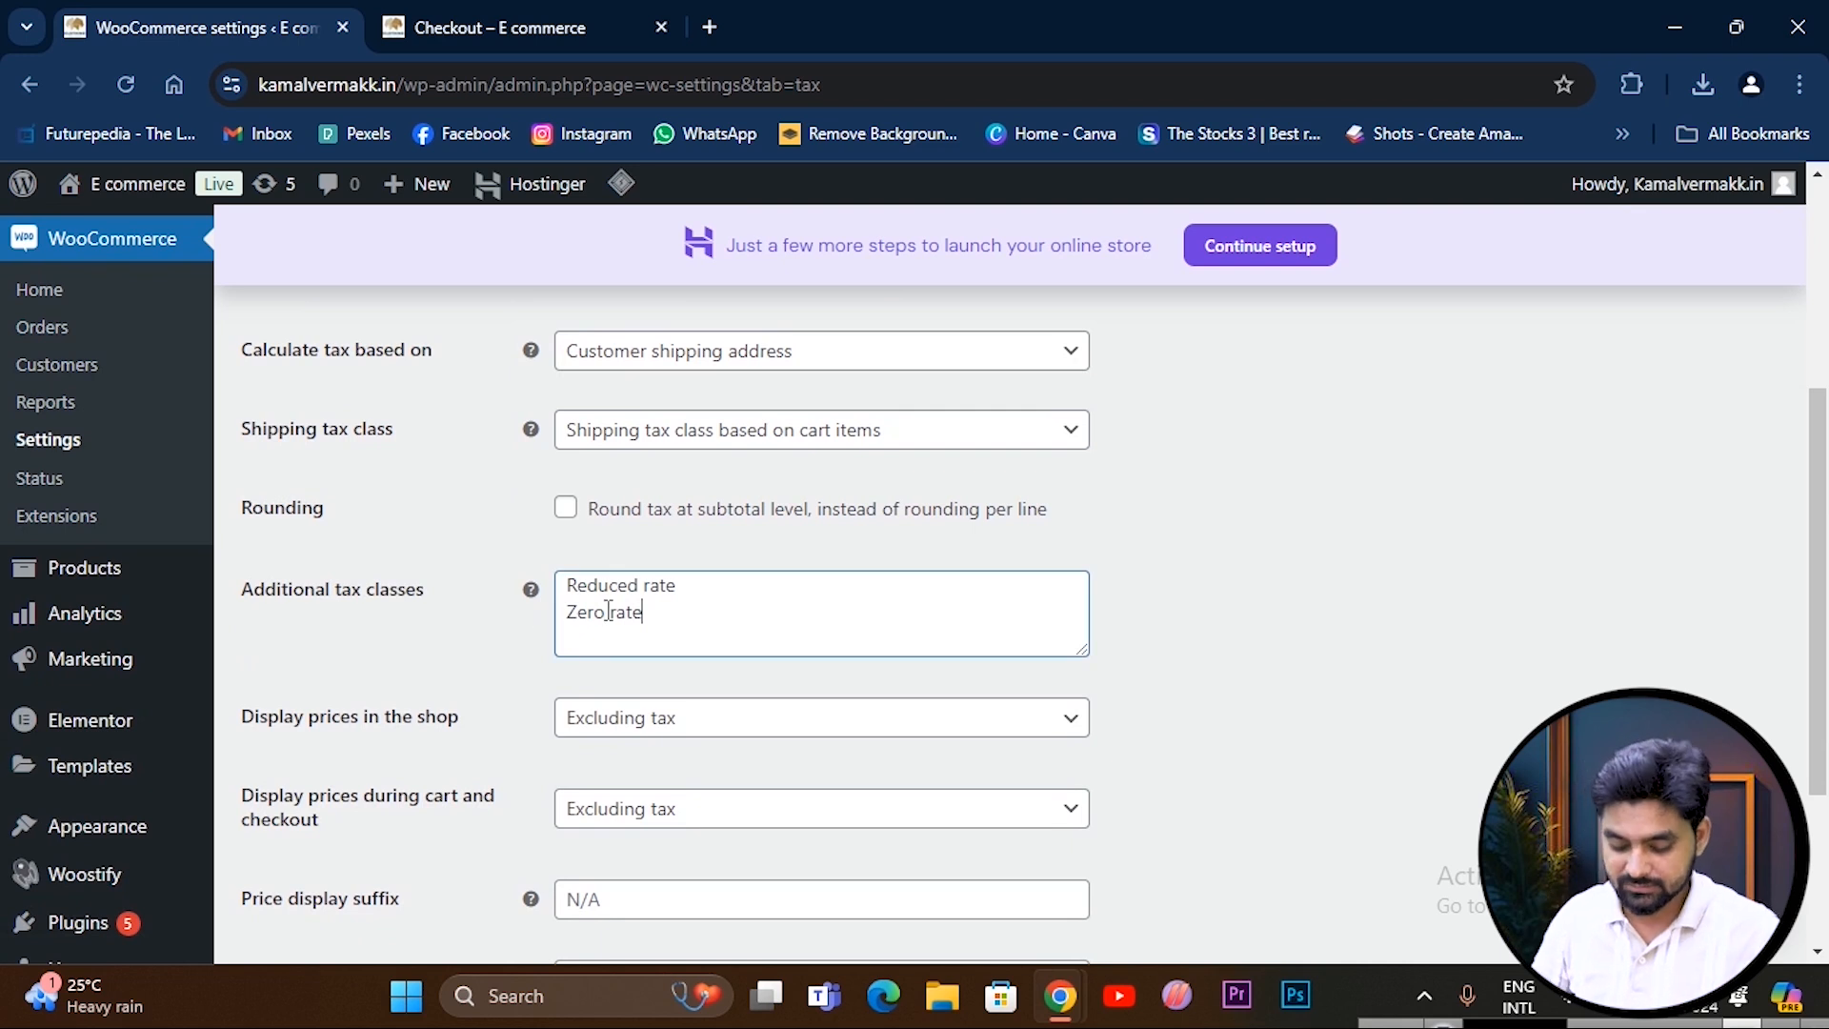
text(Intra)
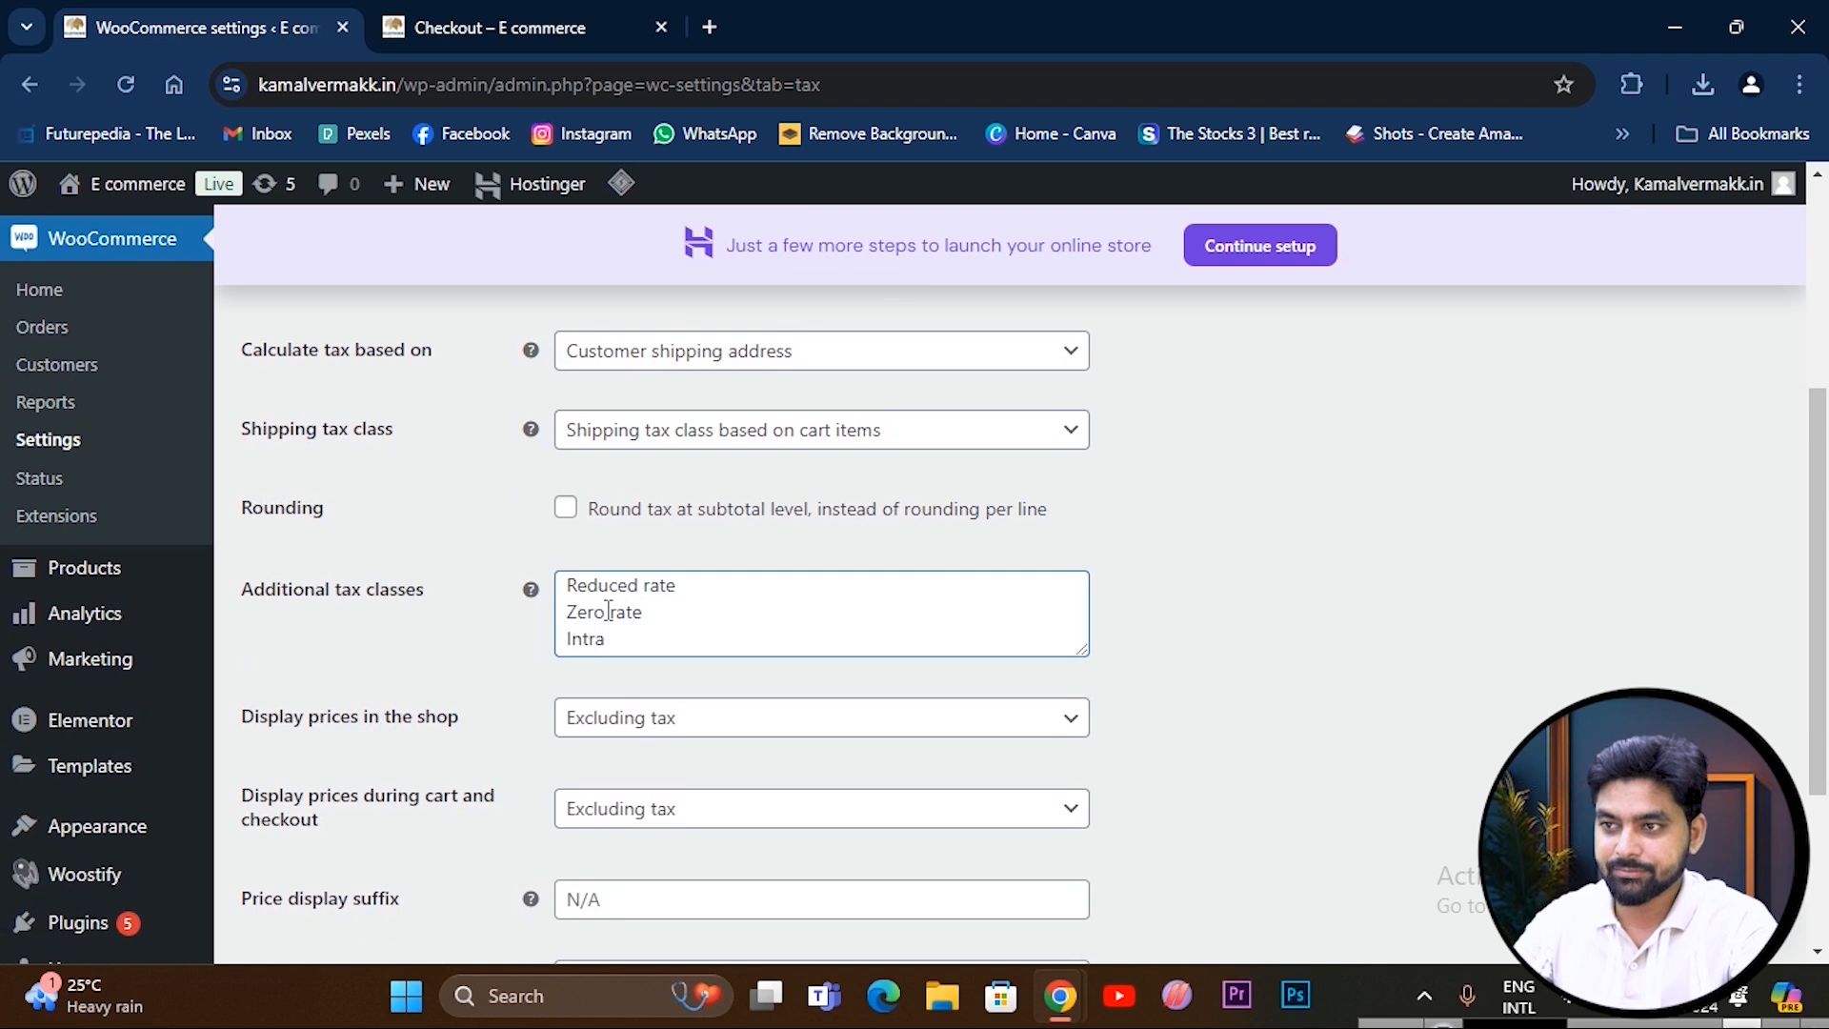
text( 12)
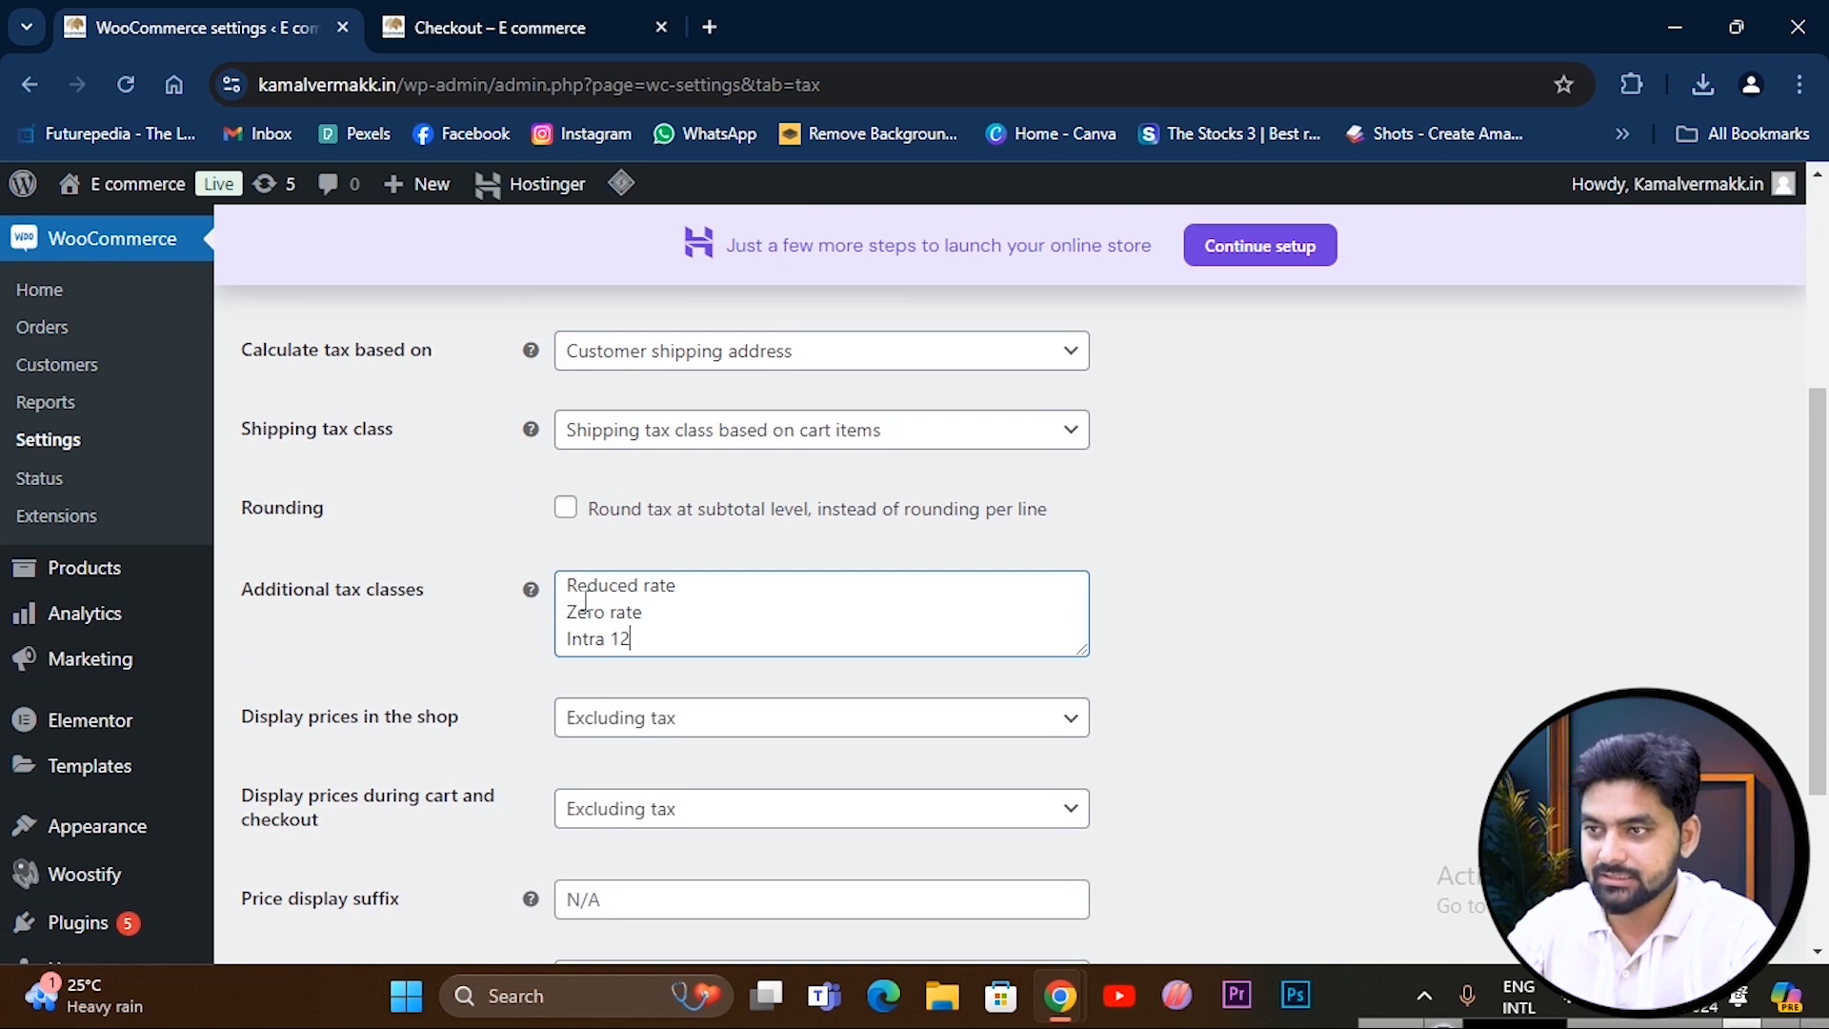
key(Return)
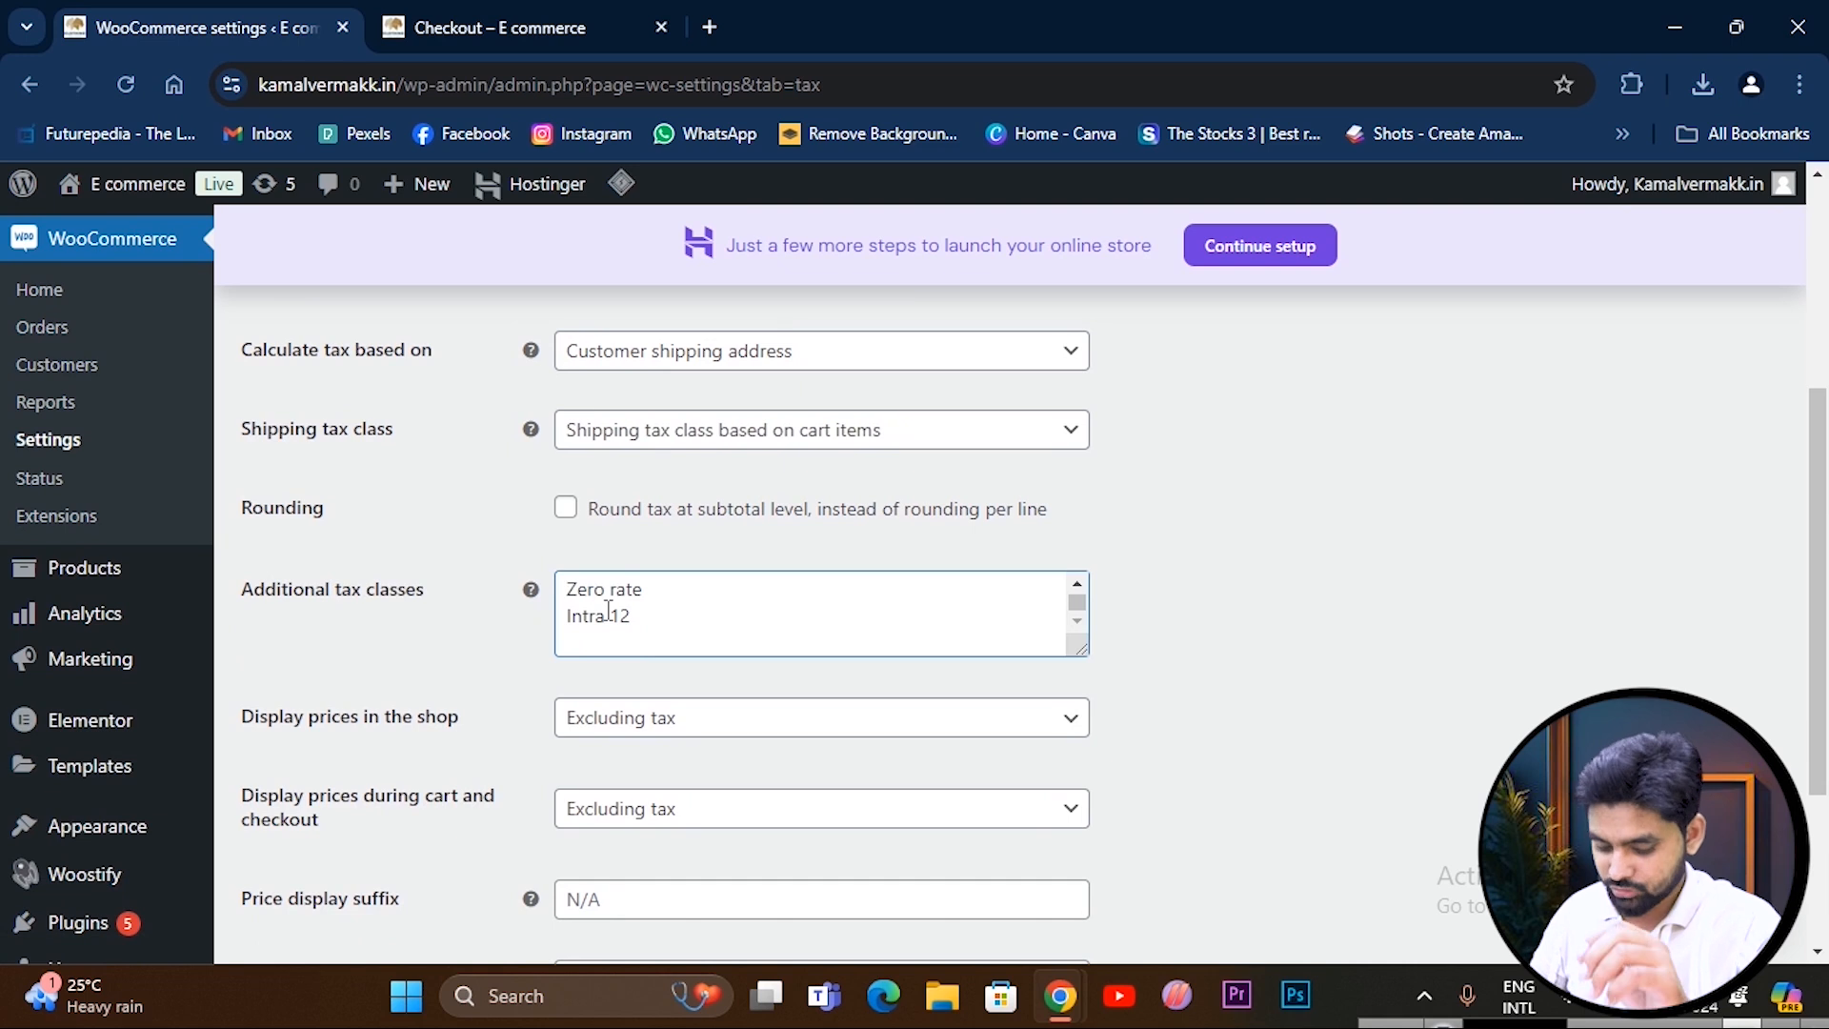
text(Inter)
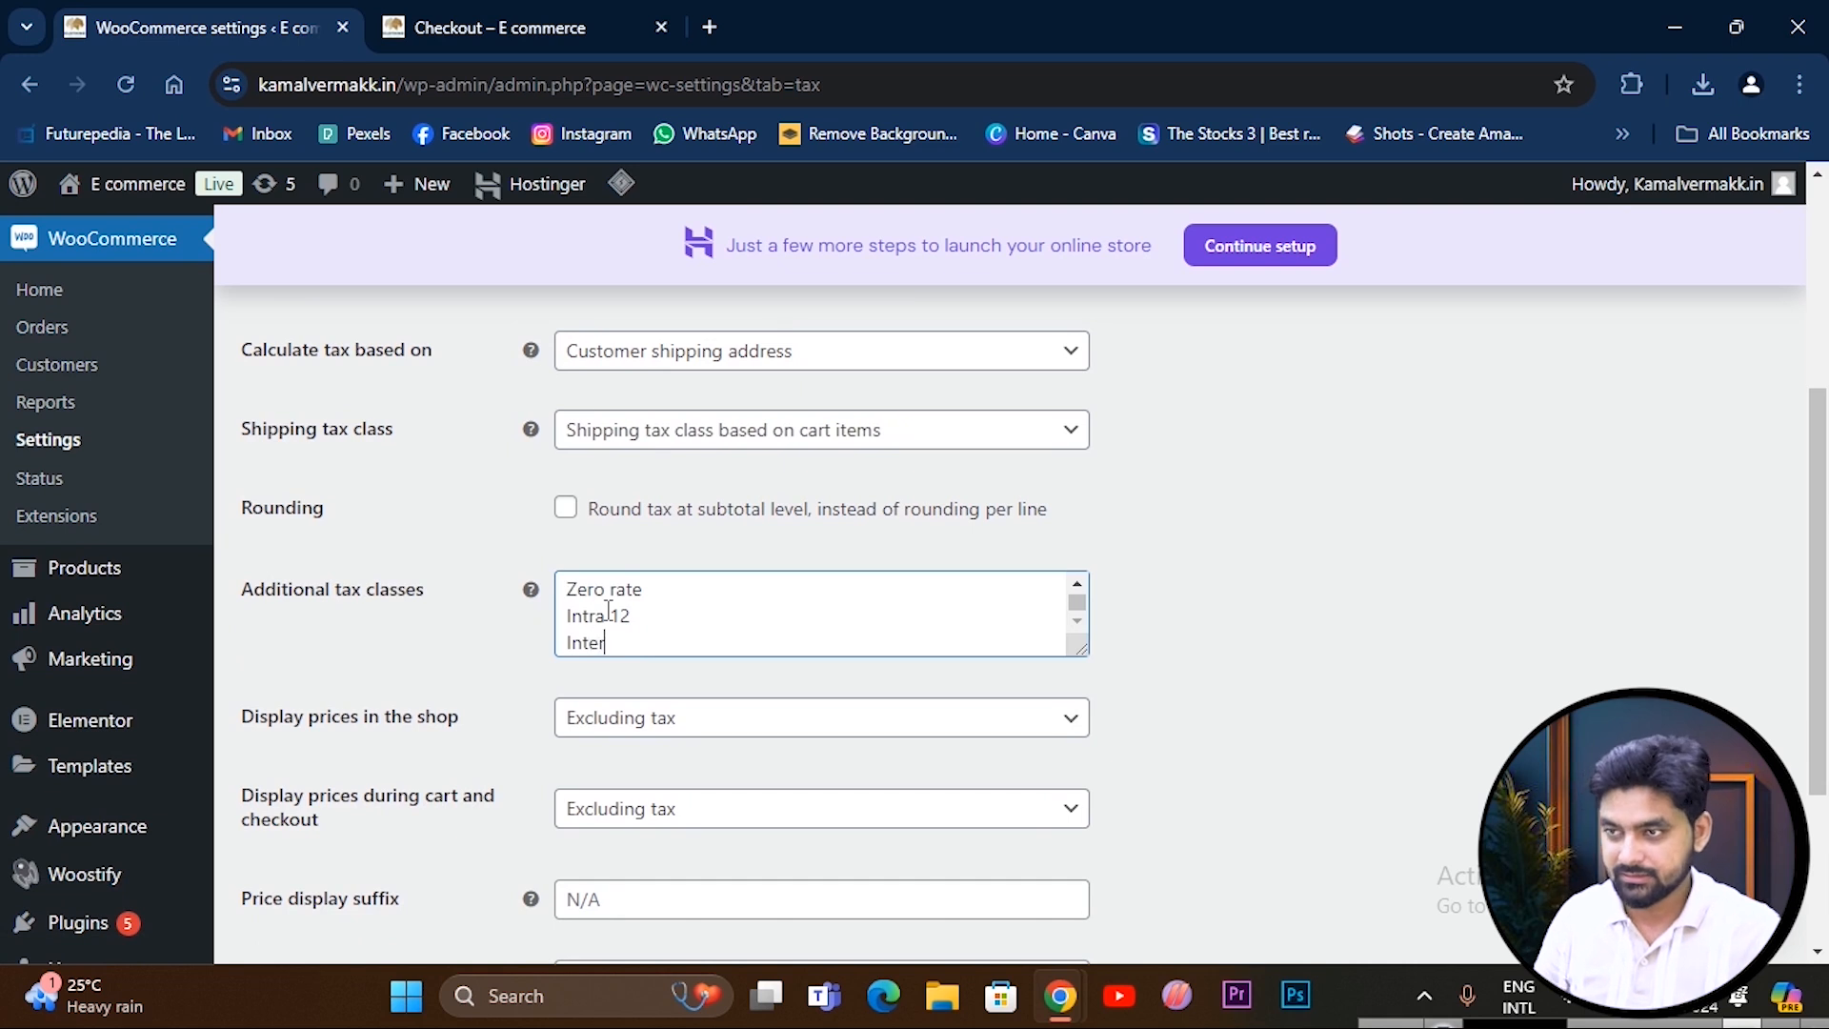
text( 12)
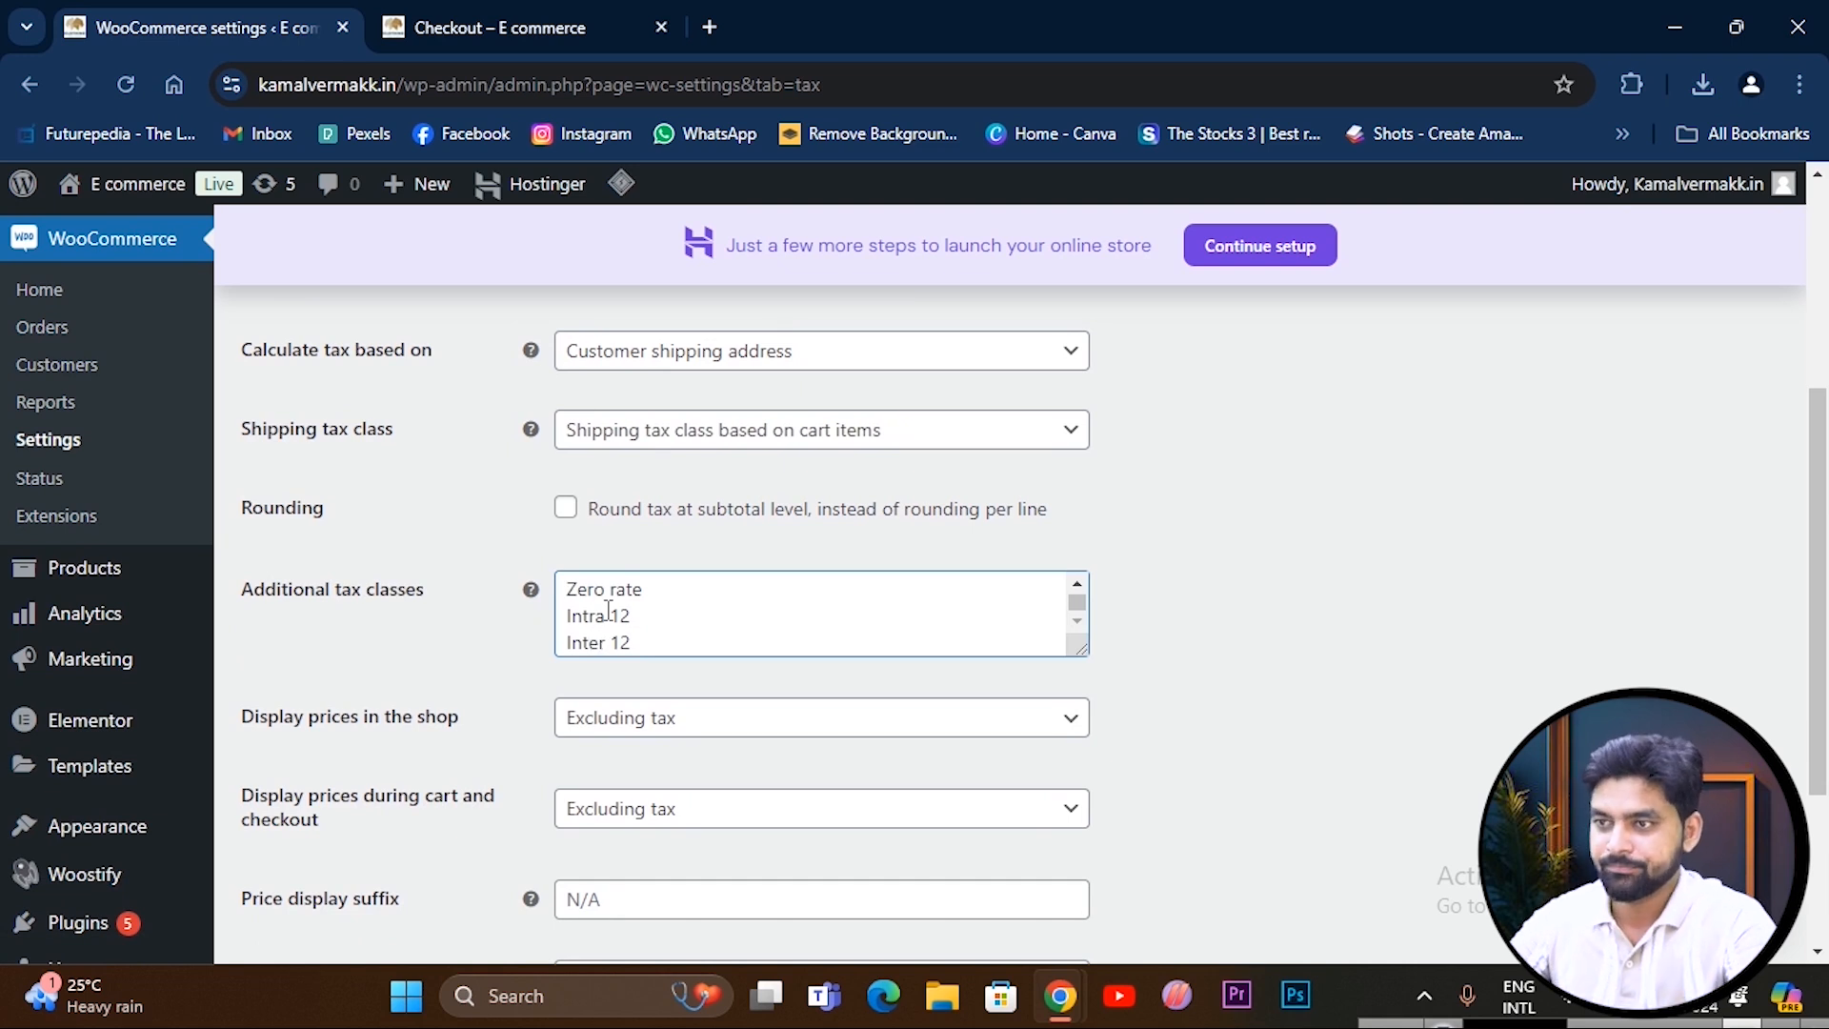
scroll(658, 592, down, 3)
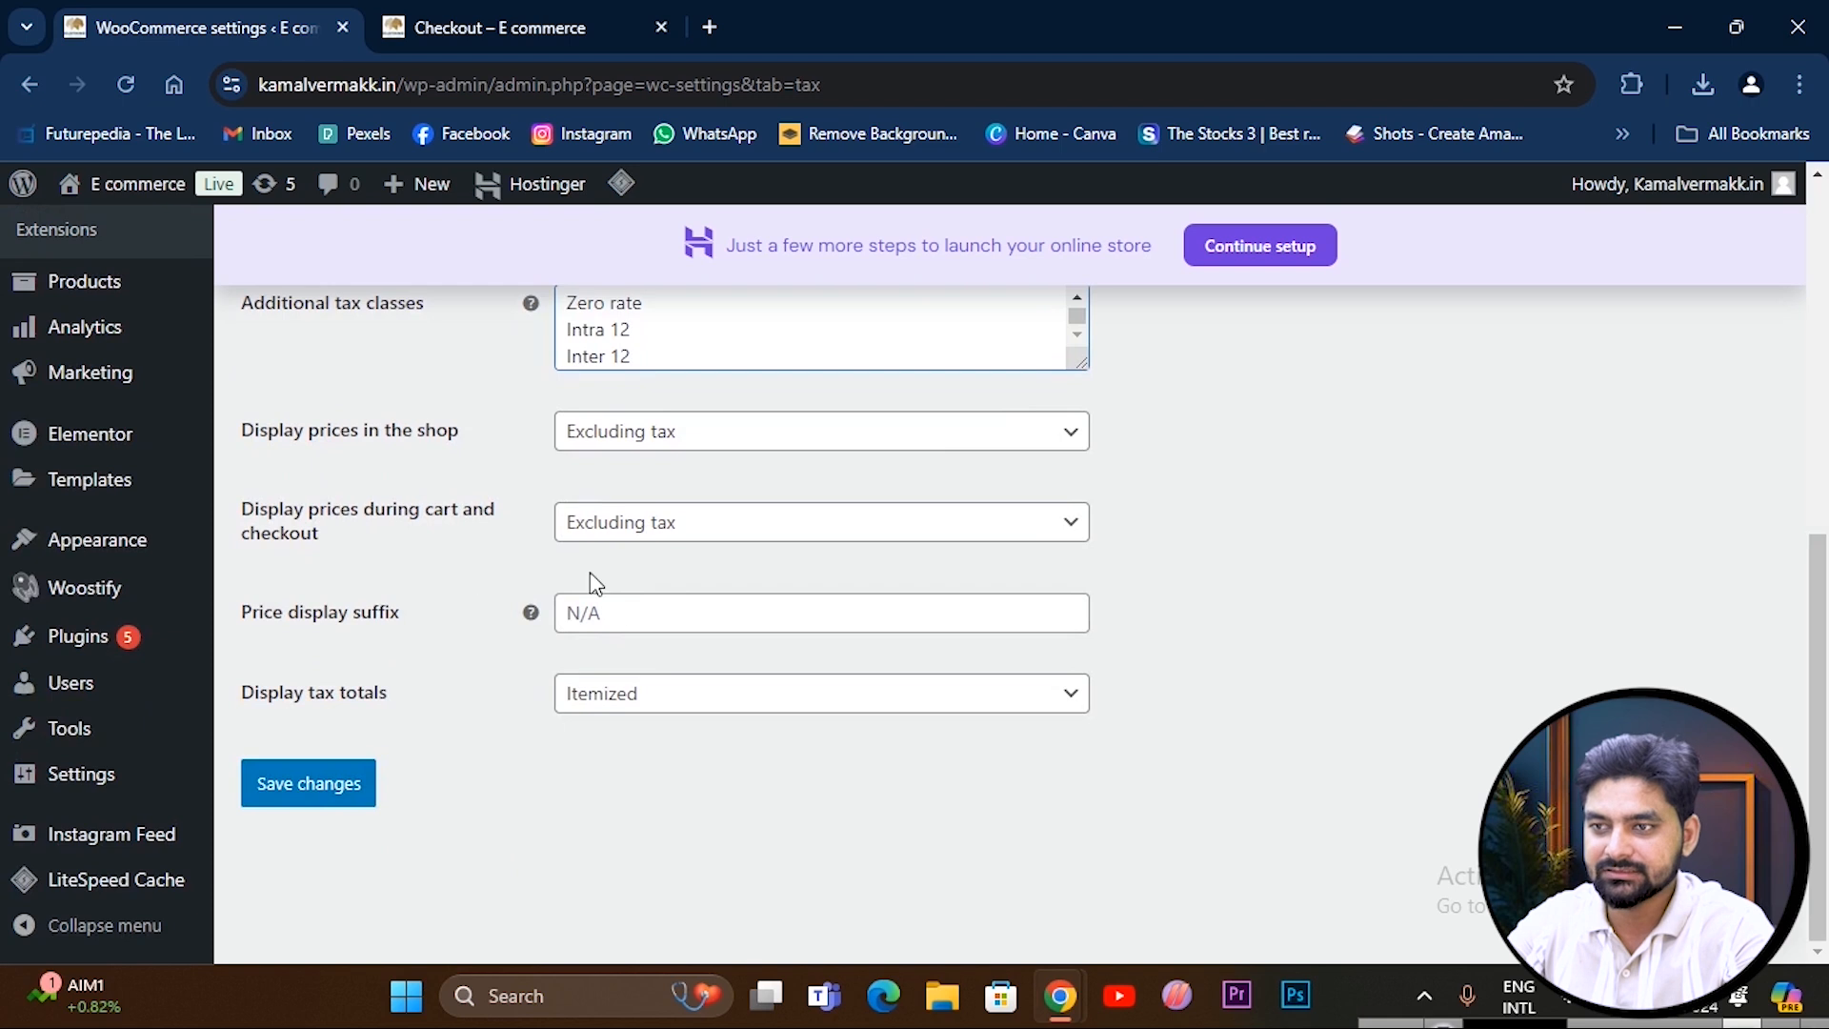
click(319, 796)
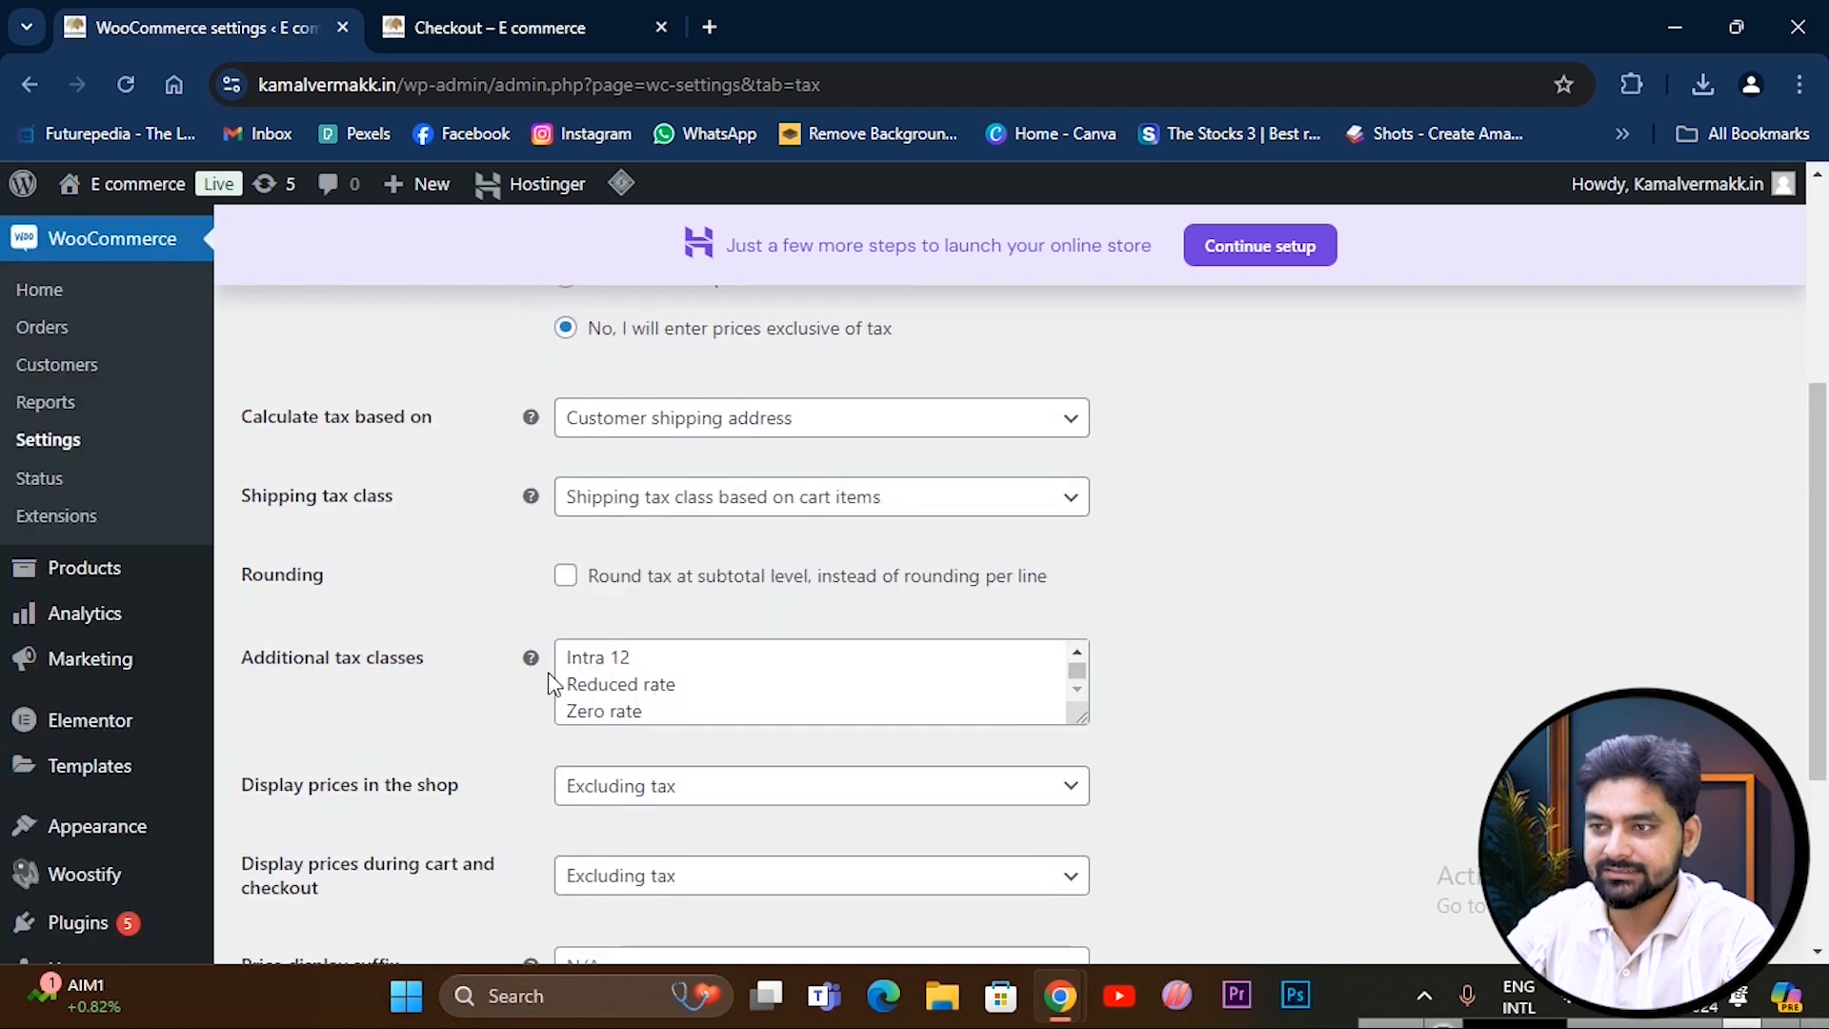
Insert a row in the Intra 12 tax rates with country code IN and state code UP.
scroll(657, 686, up, 3)
scroll(534, 519, up, 2)
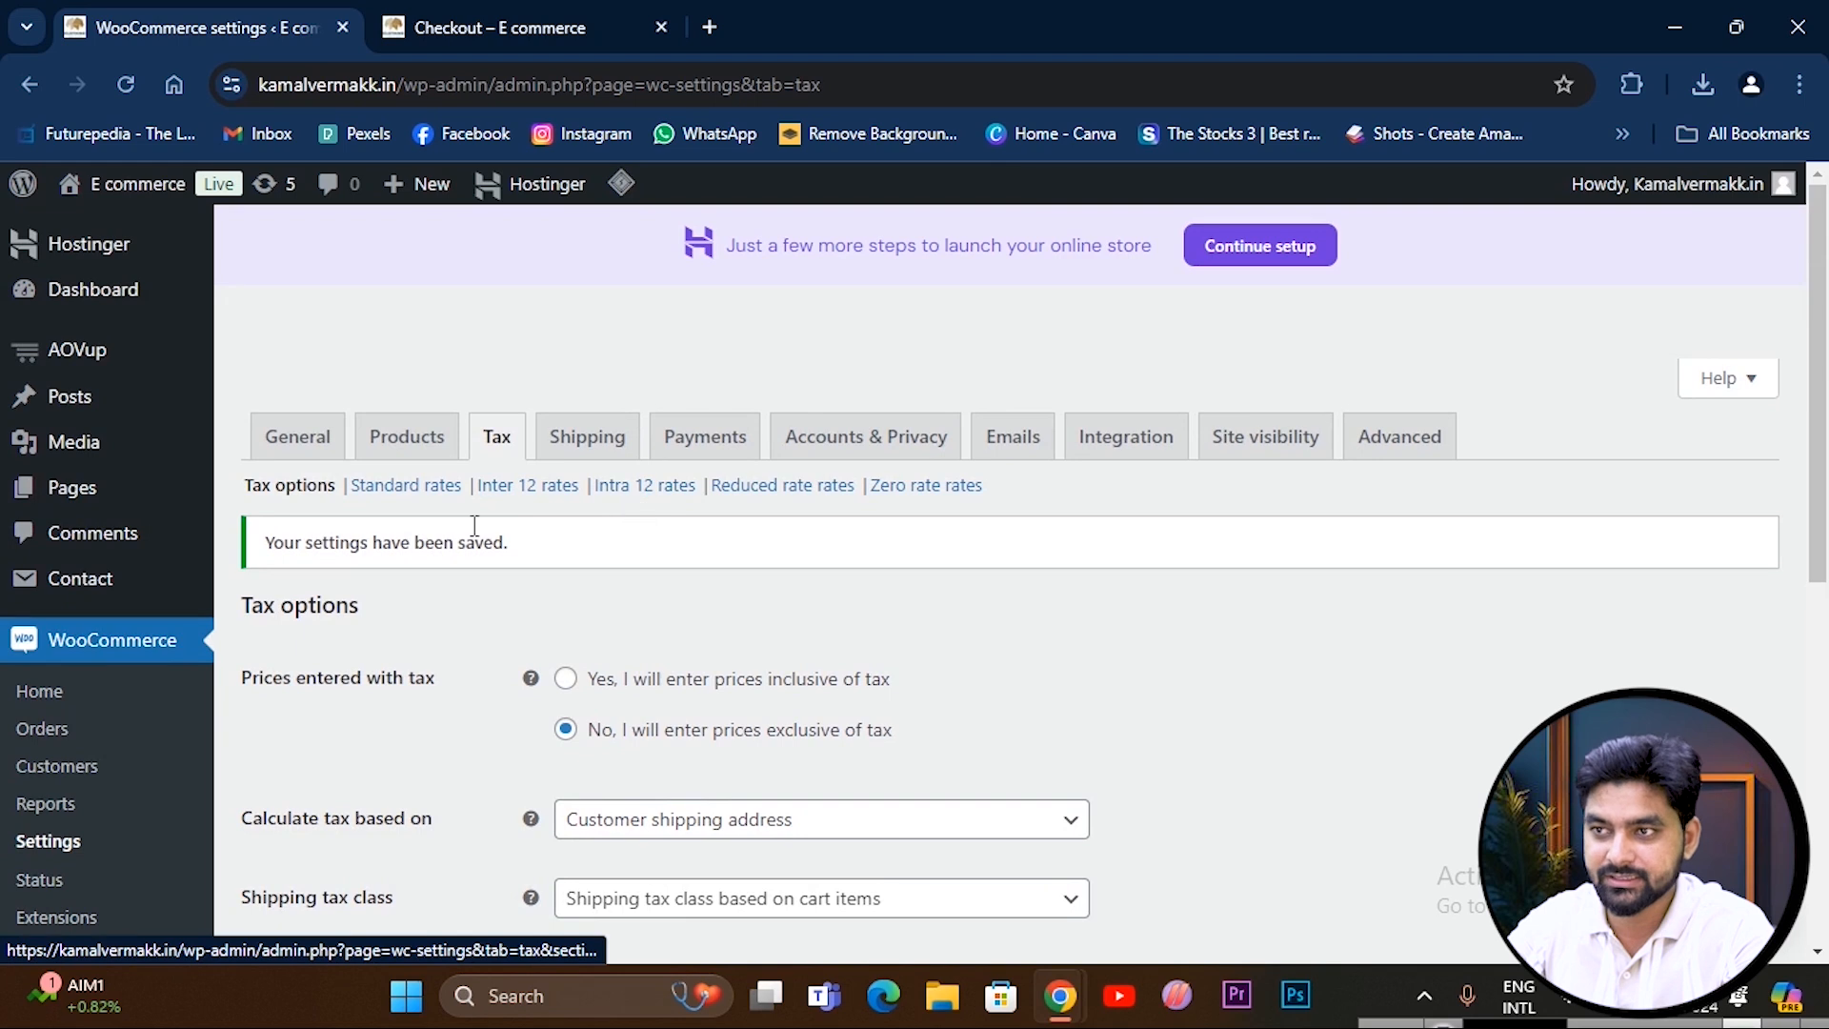
click(638, 495)
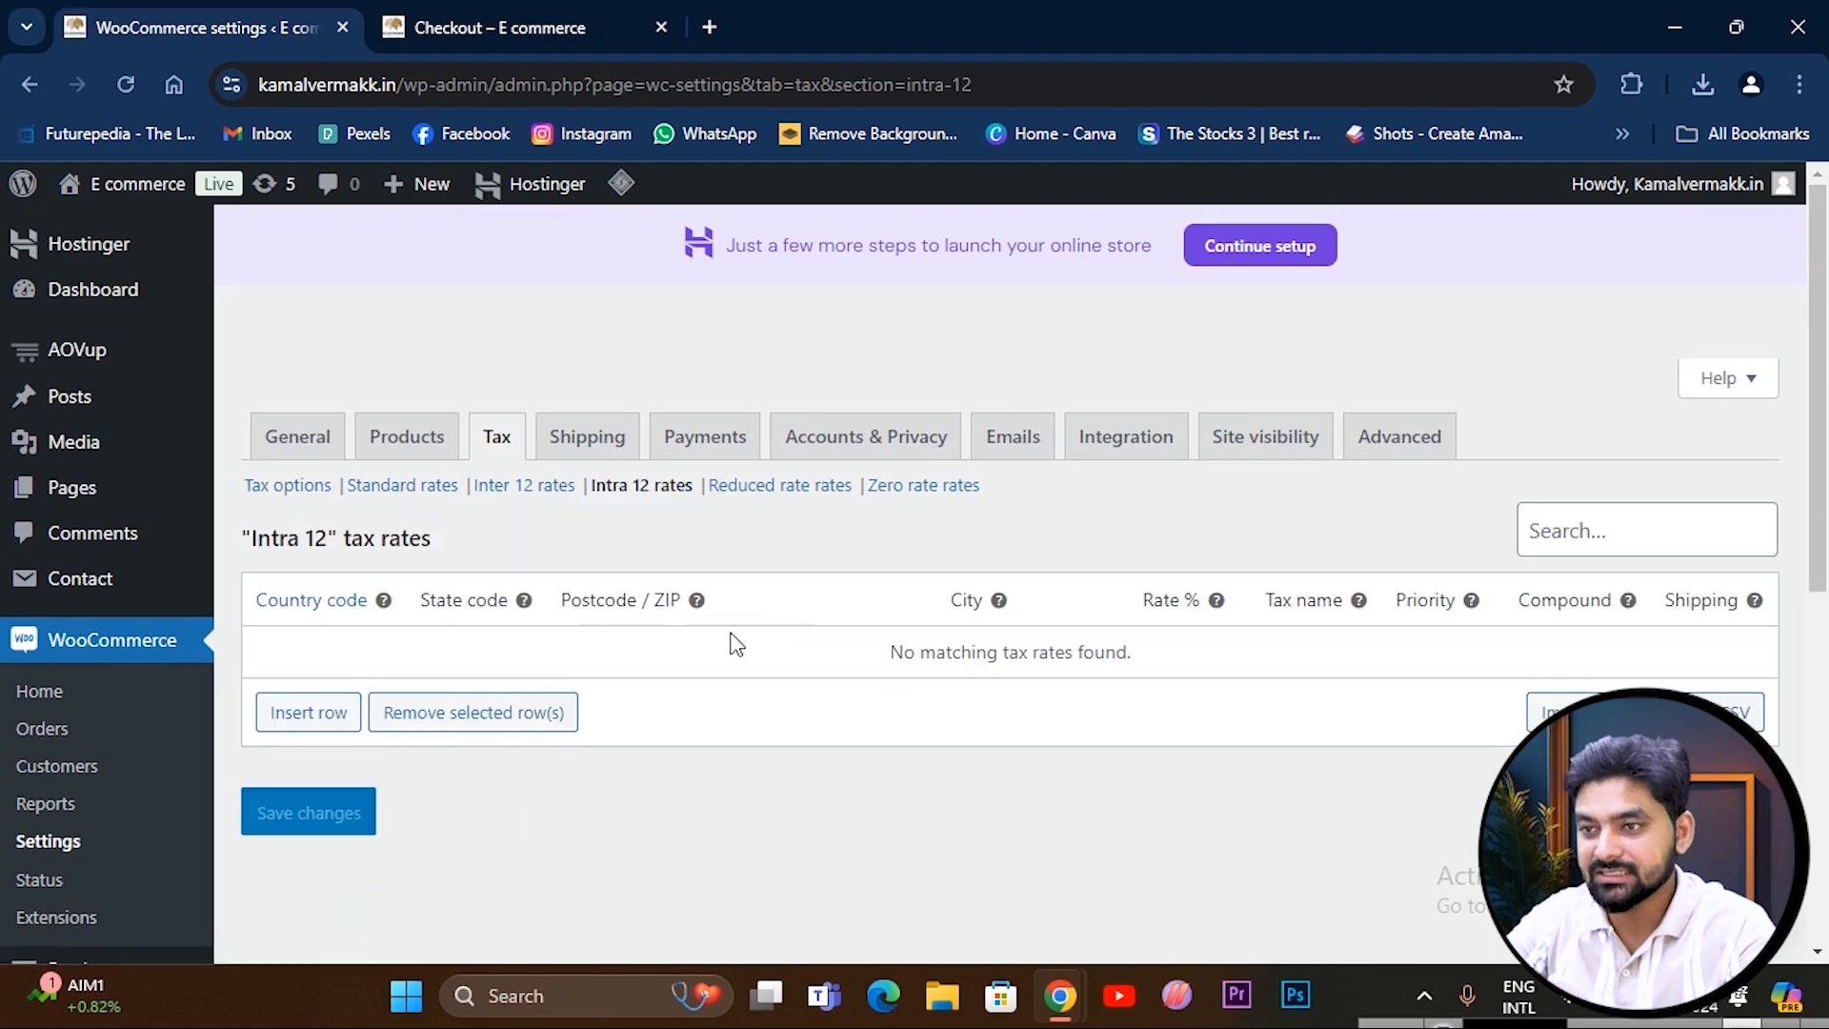
click(309, 714)
click(301, 650)
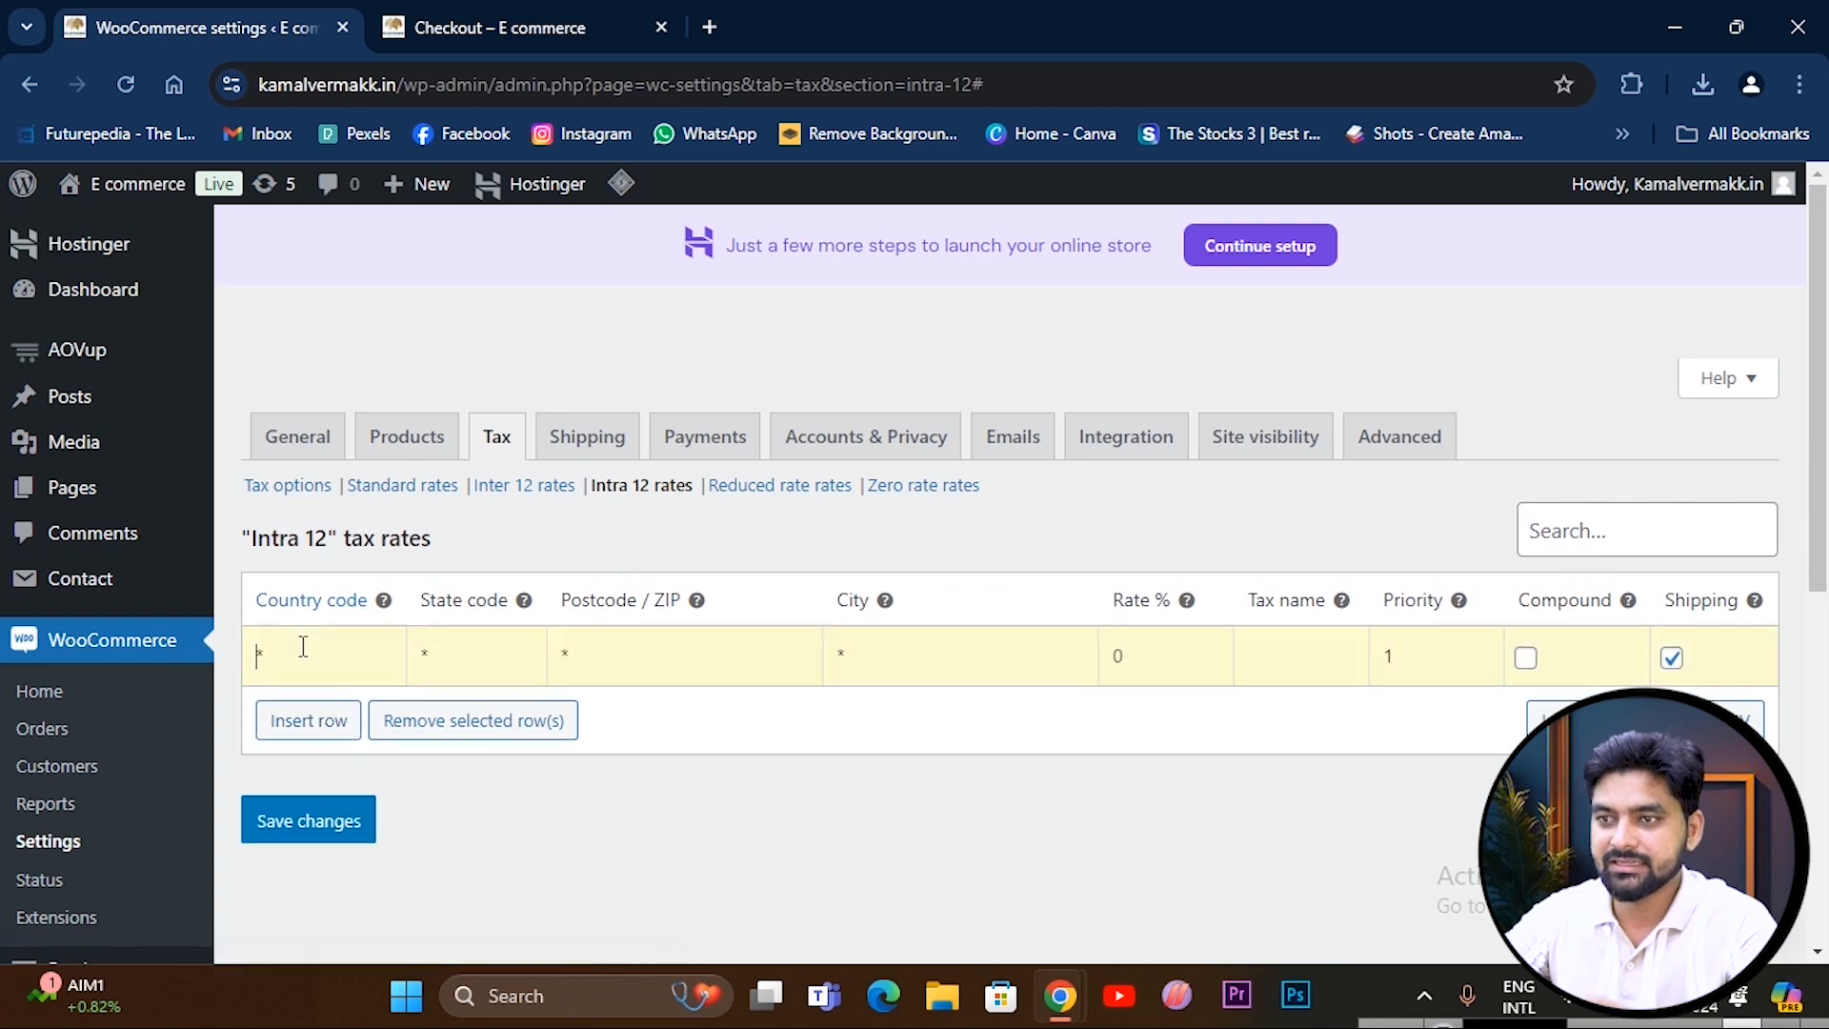
text(IN)
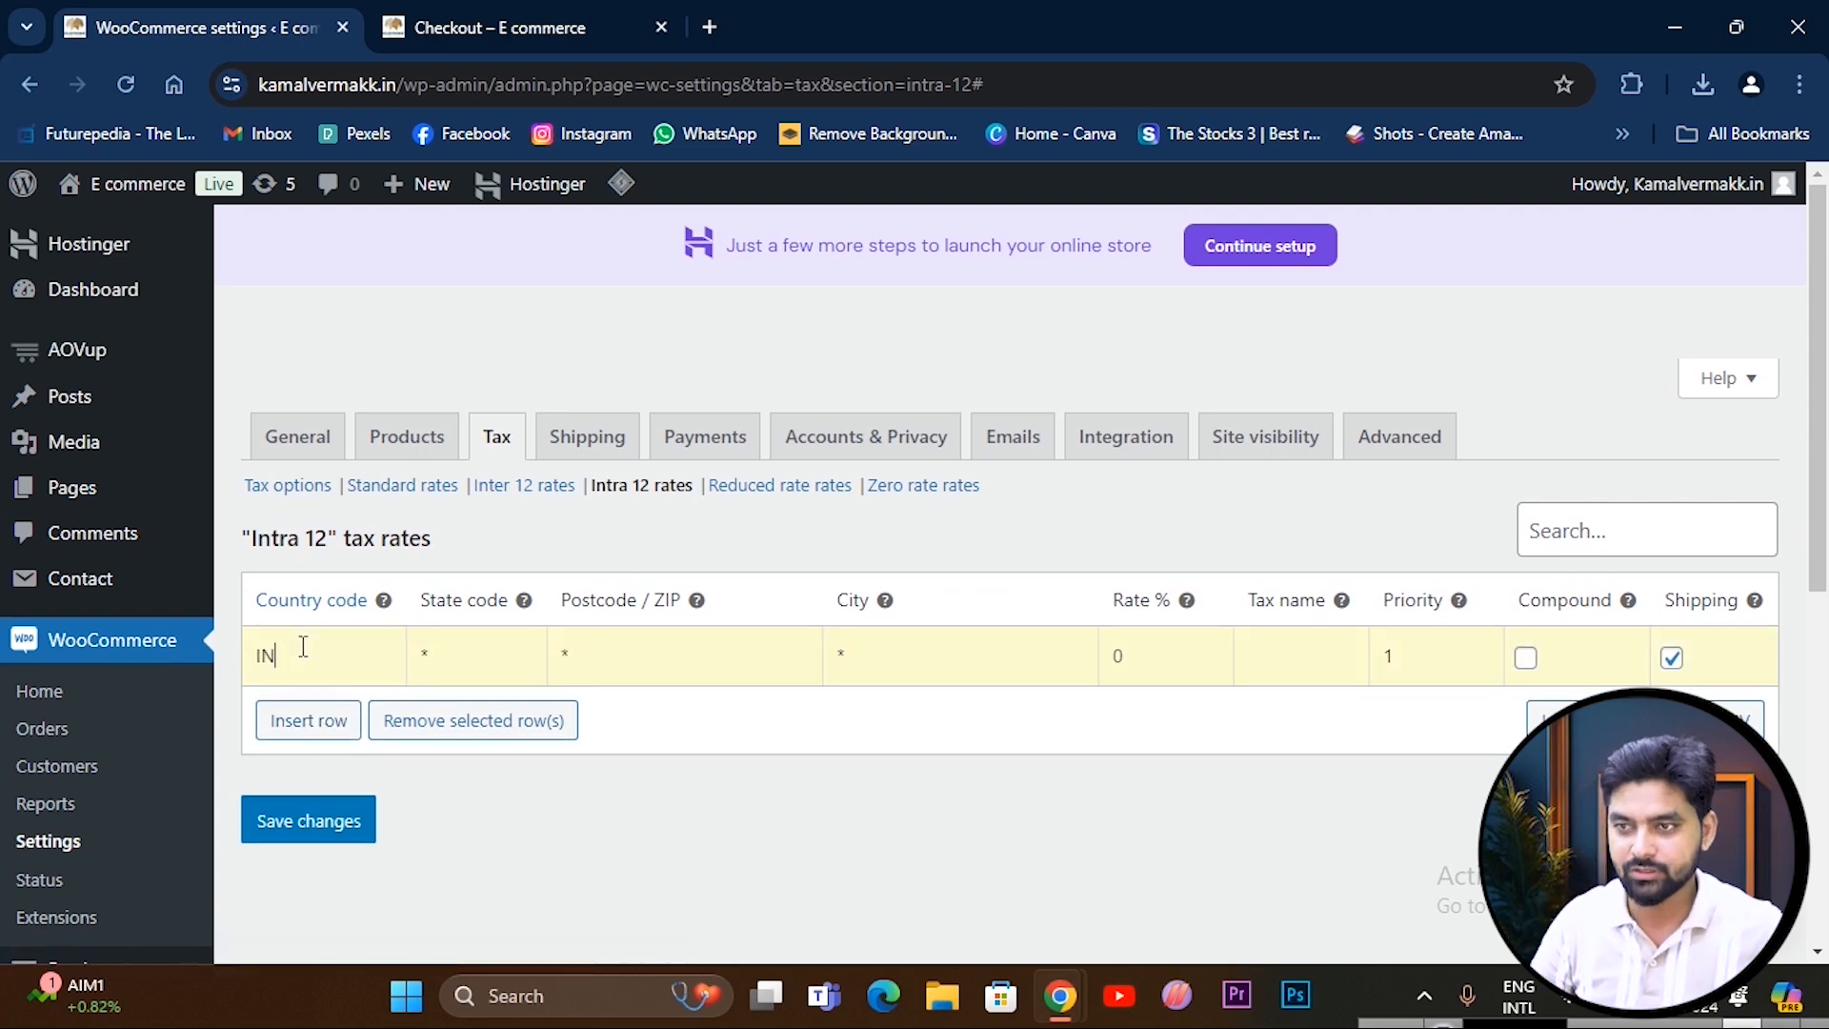
key(Tab)
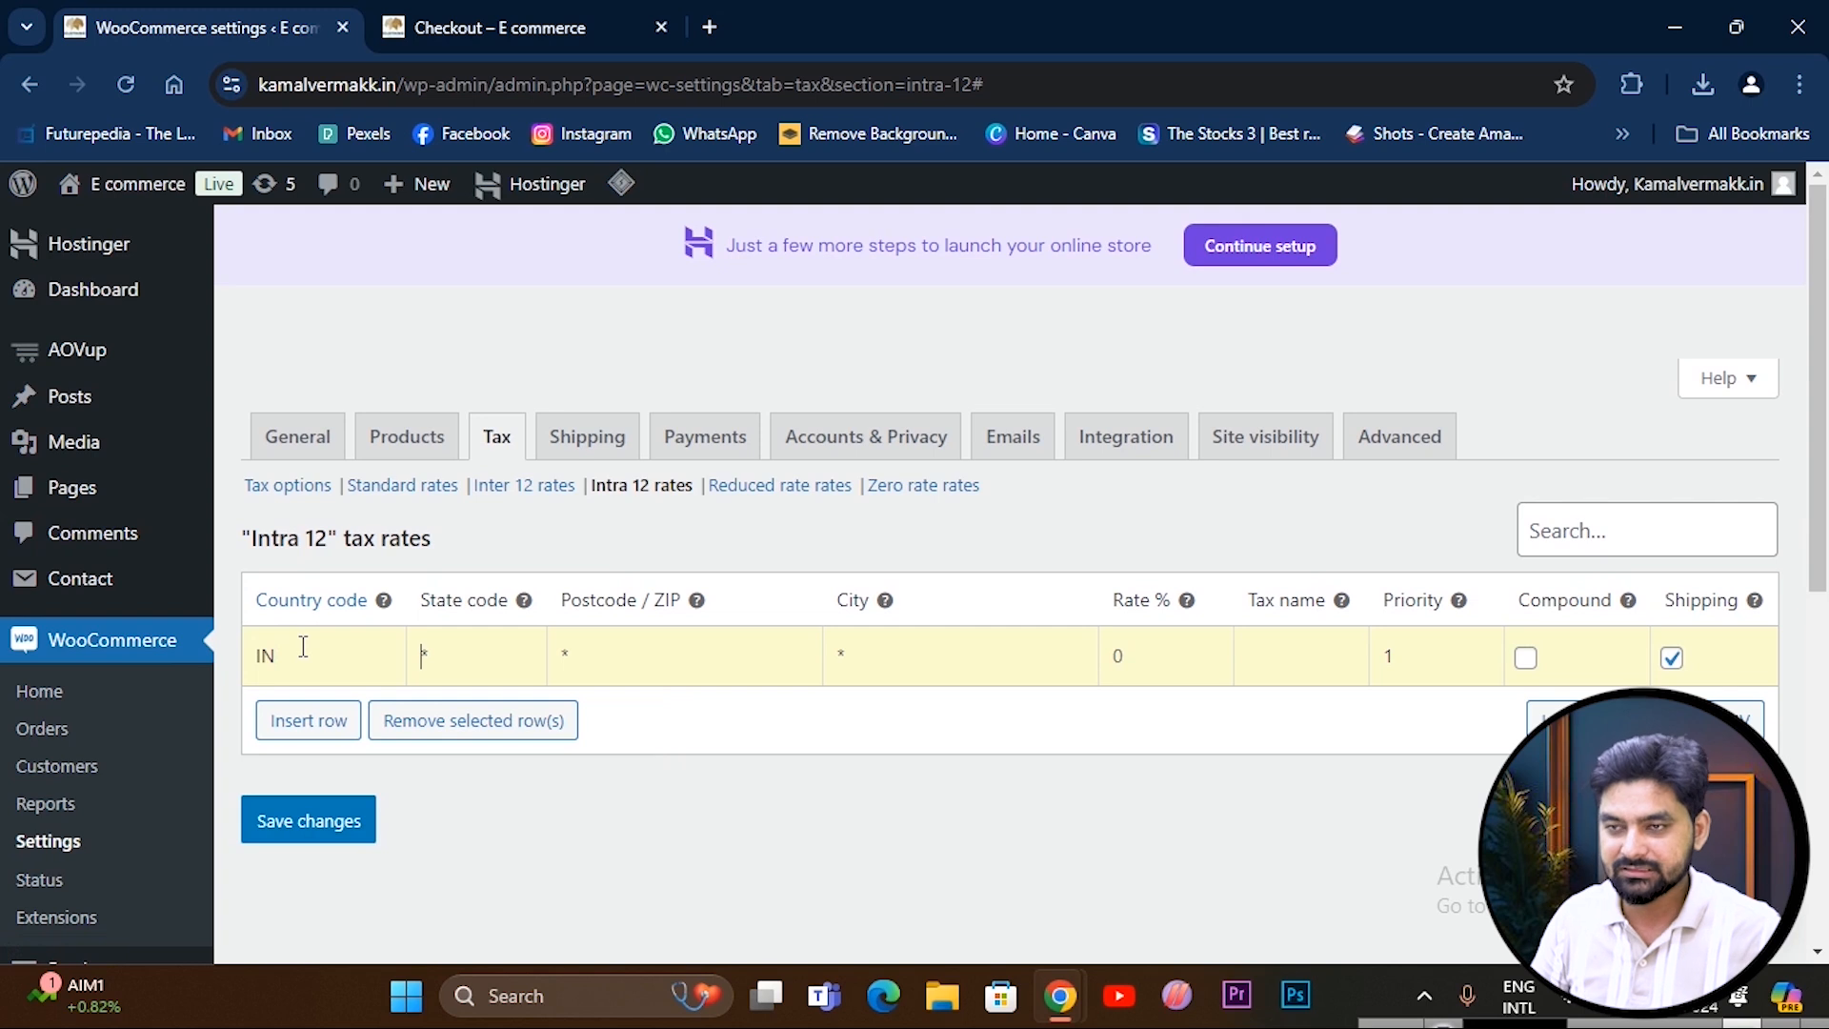
text(UP)
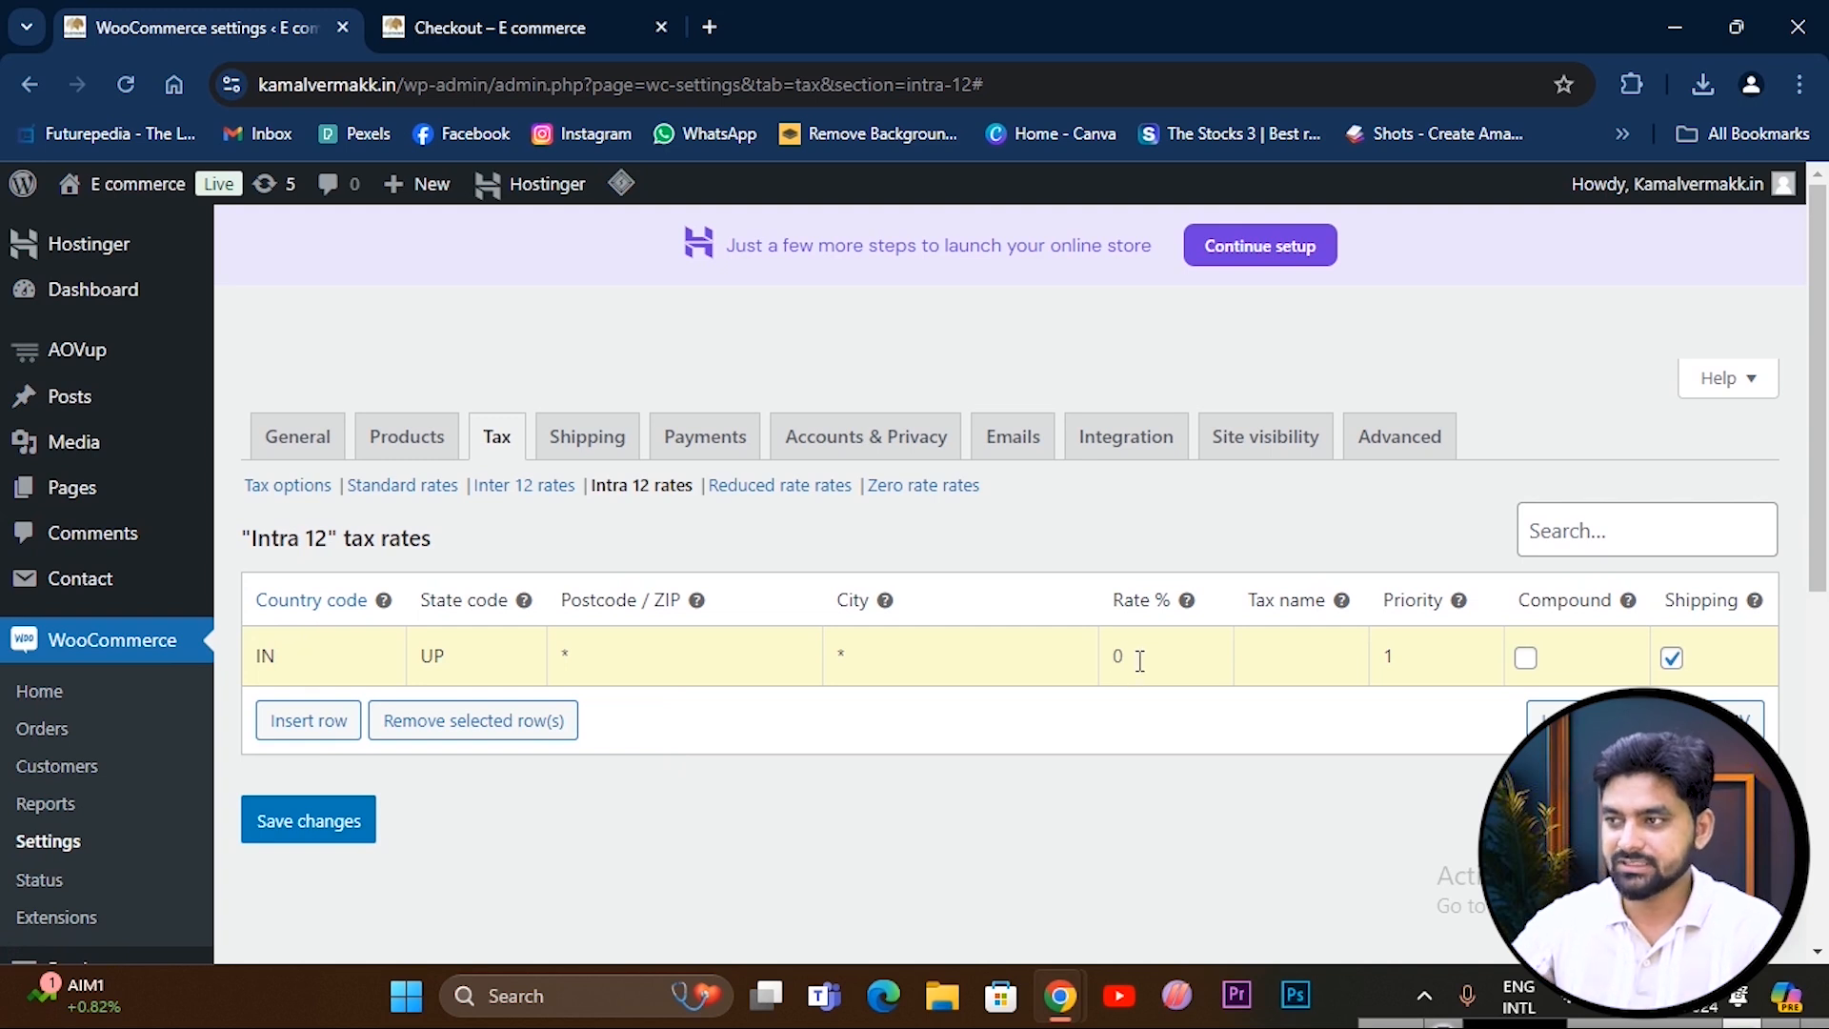
Set the first Intra 12 row's rate to 6% and name the tax CGST.
text(6%)
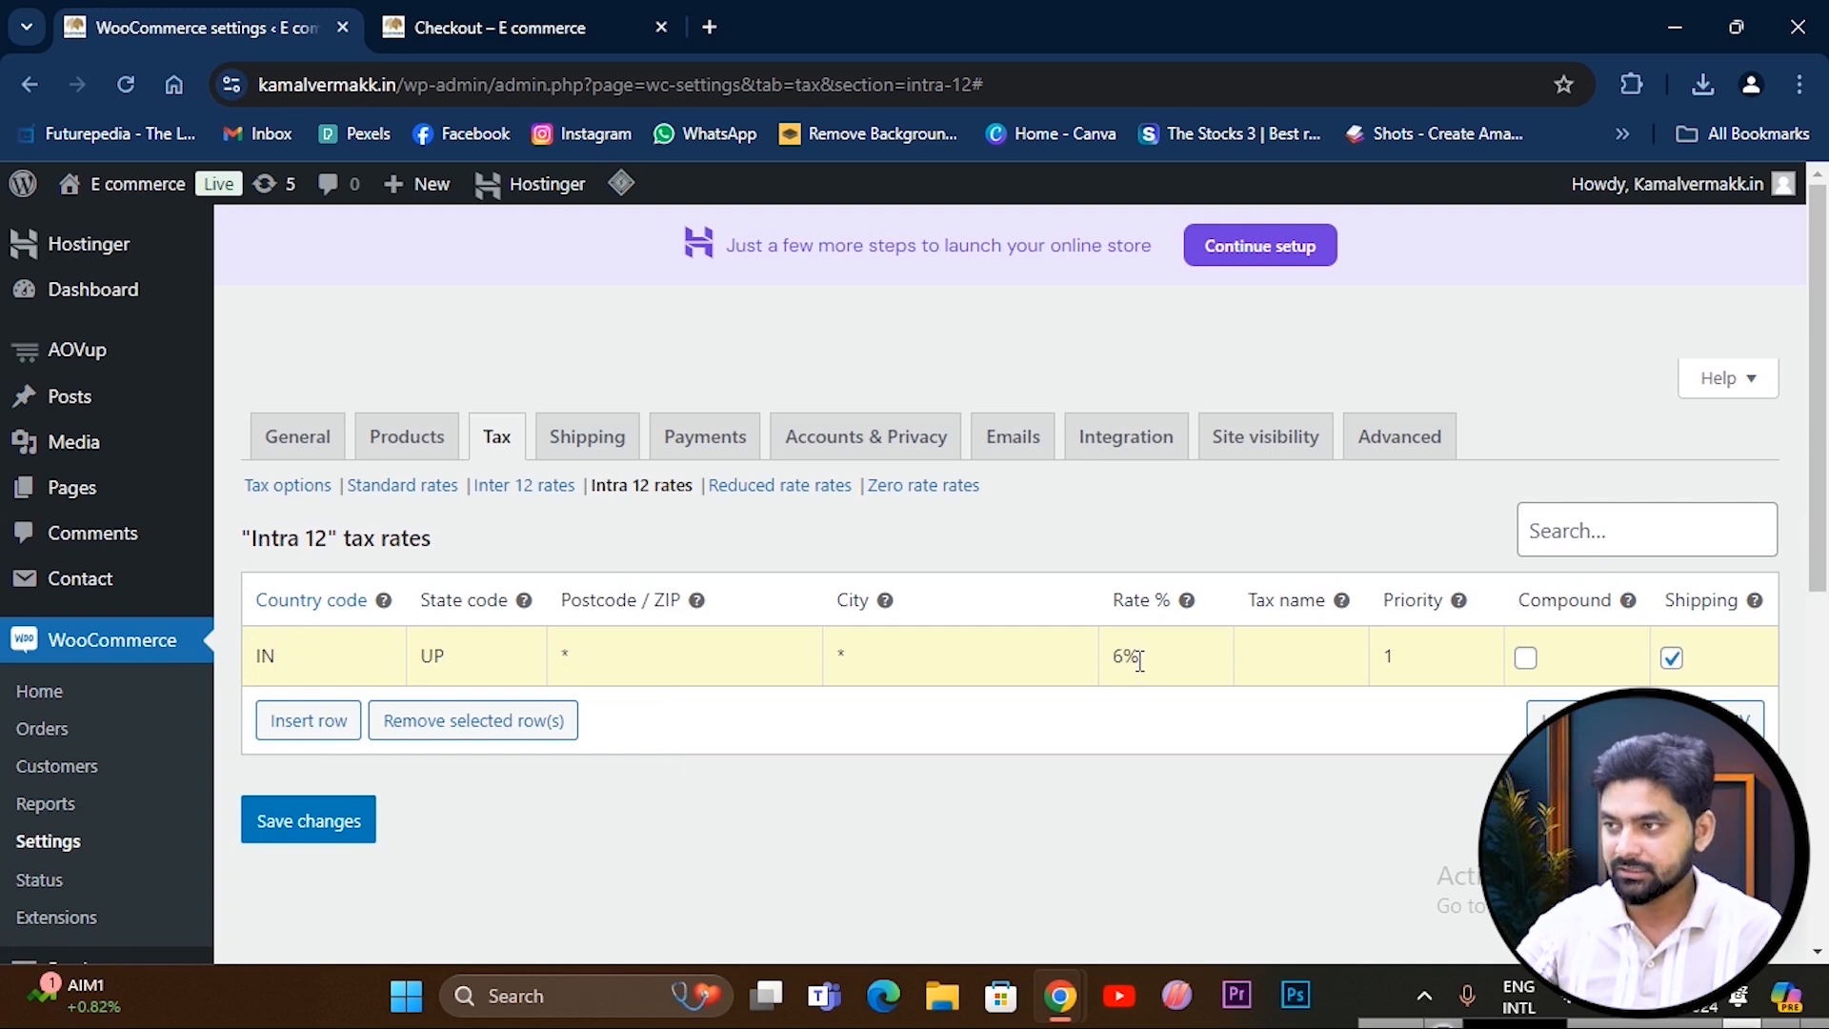
click(1249, 661)
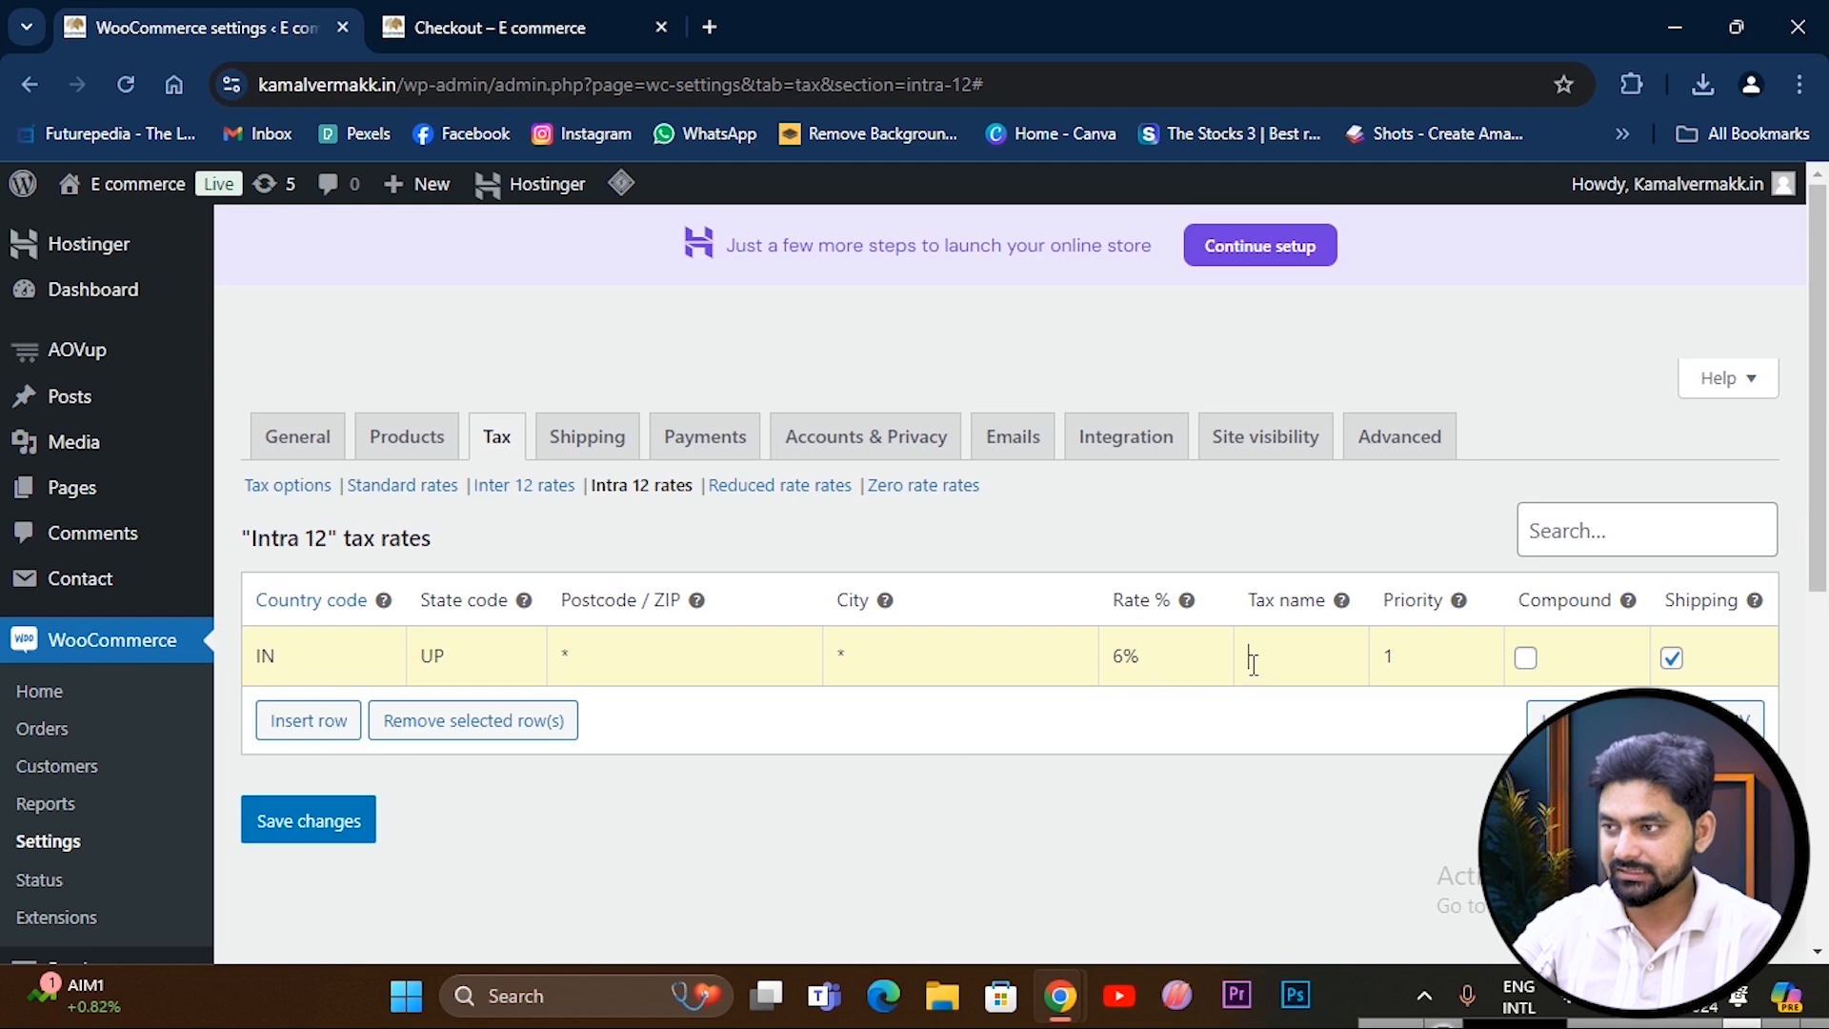
text(CGS)
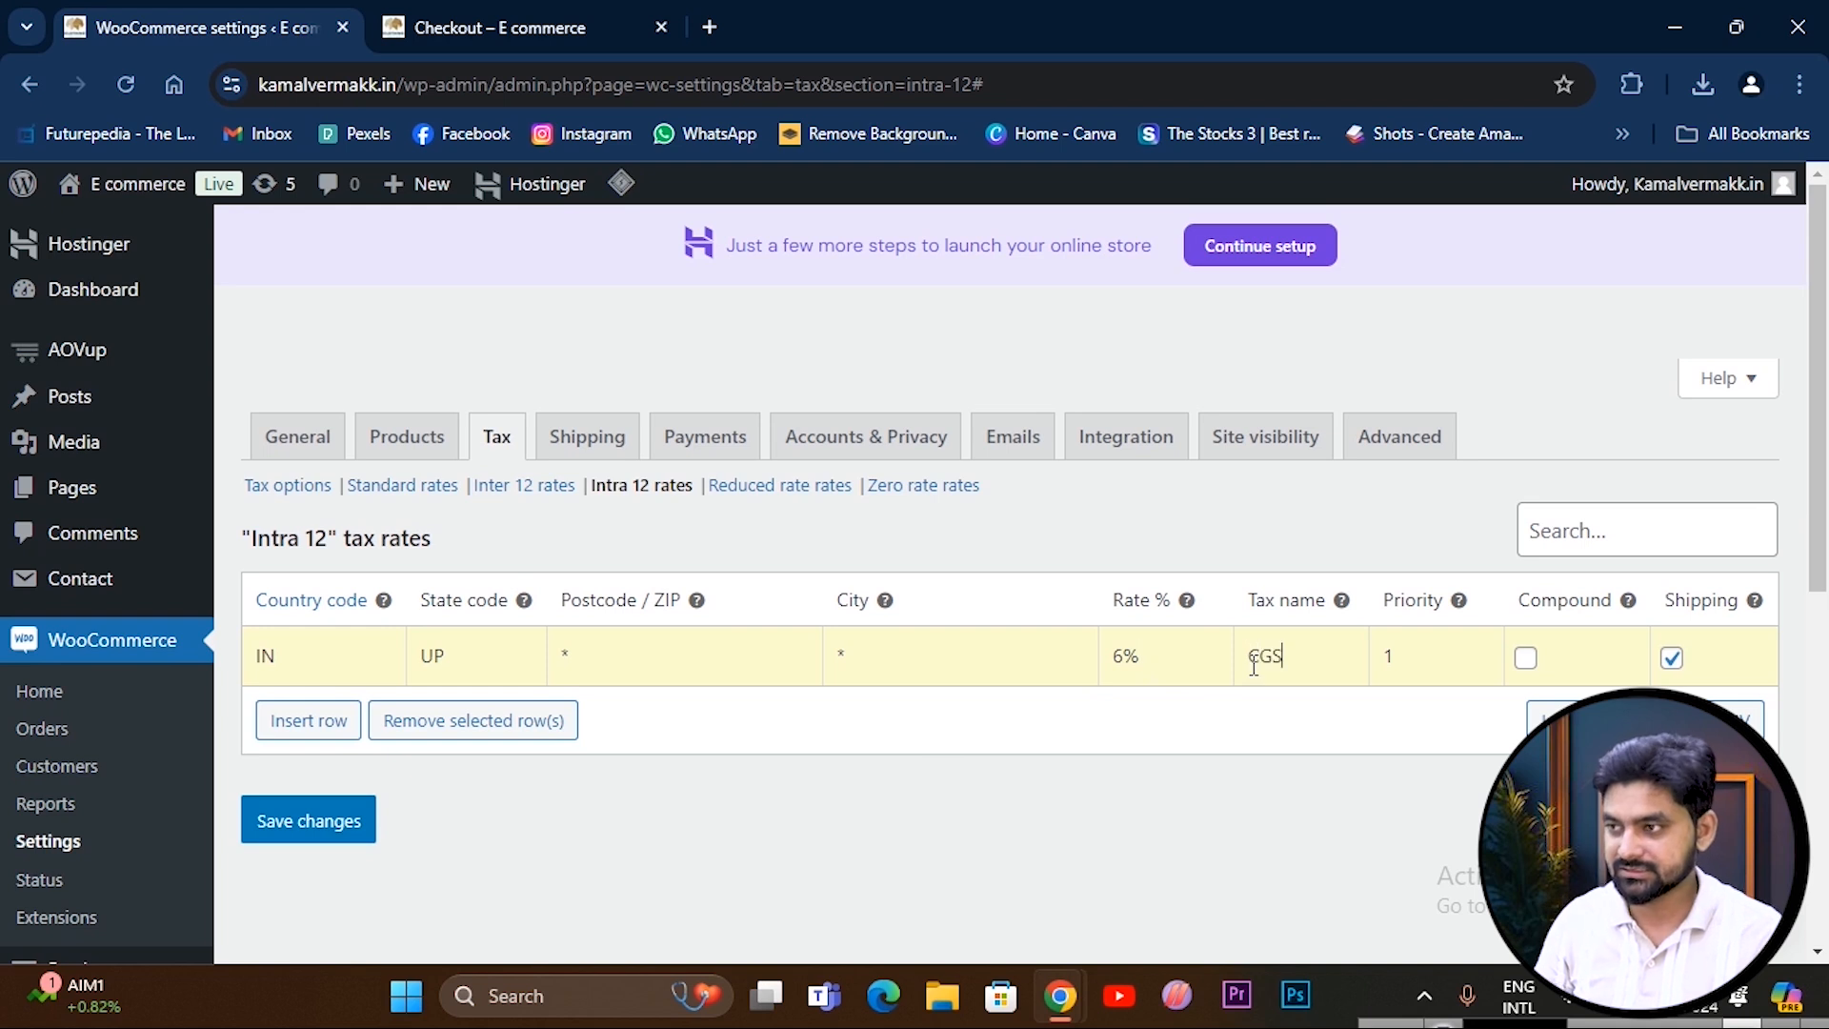
text(T)
click(1404, 659)
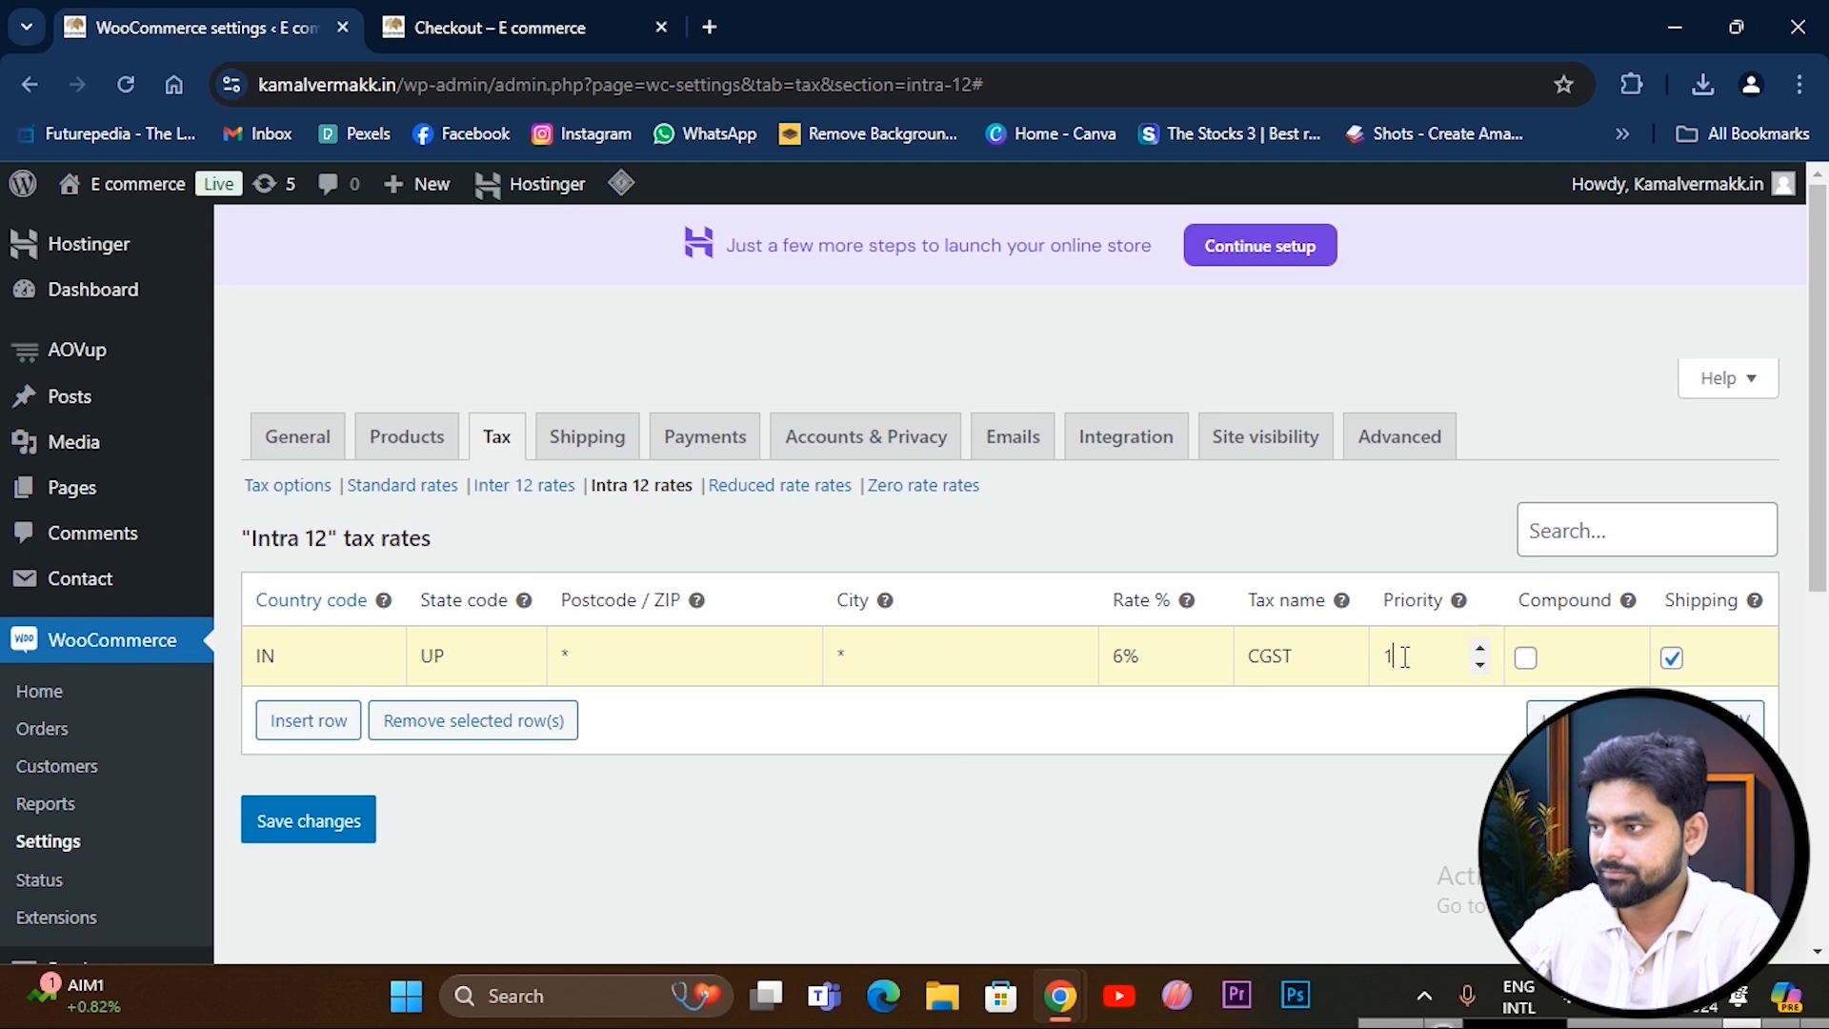
Insert a second Intra 12 row with country code IN, state code UP, a rate of 6% and the tax name SGST.
click(311, 722)
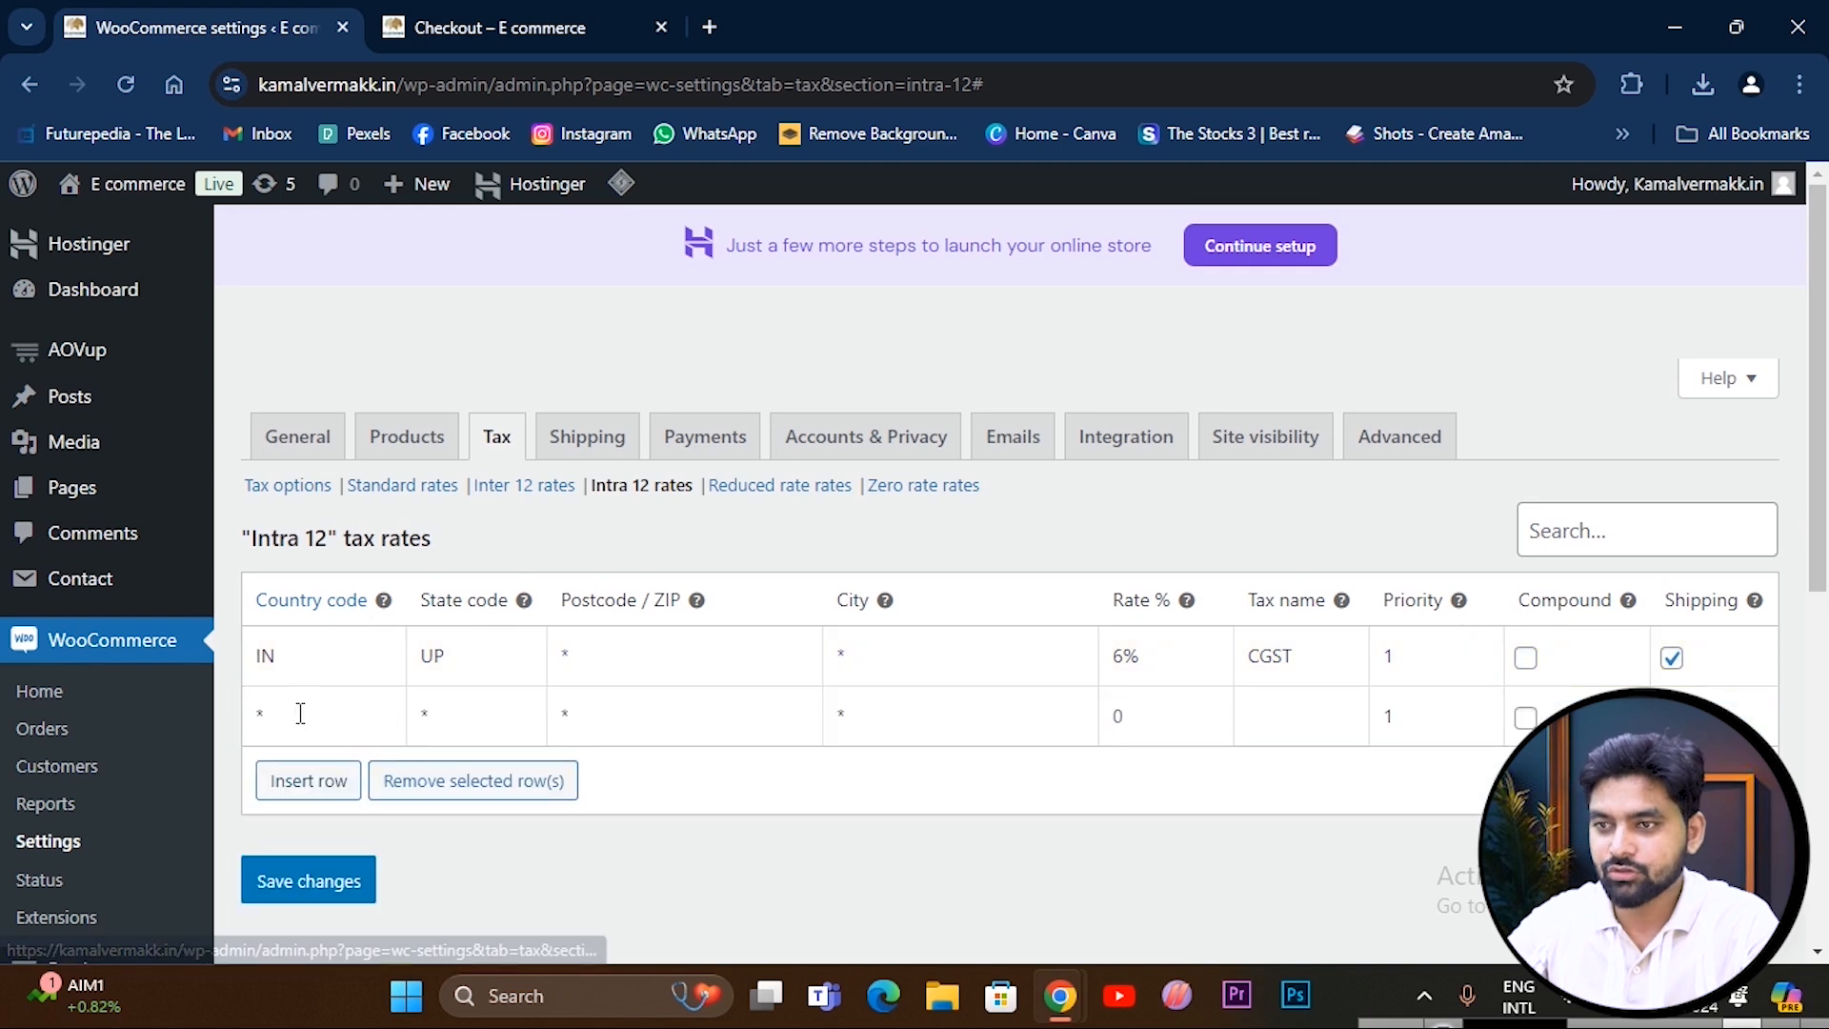
text(IN)
key(Tab)
text(UP)
key(Tab)
key(Tab)
key(Tab)
text(6%)
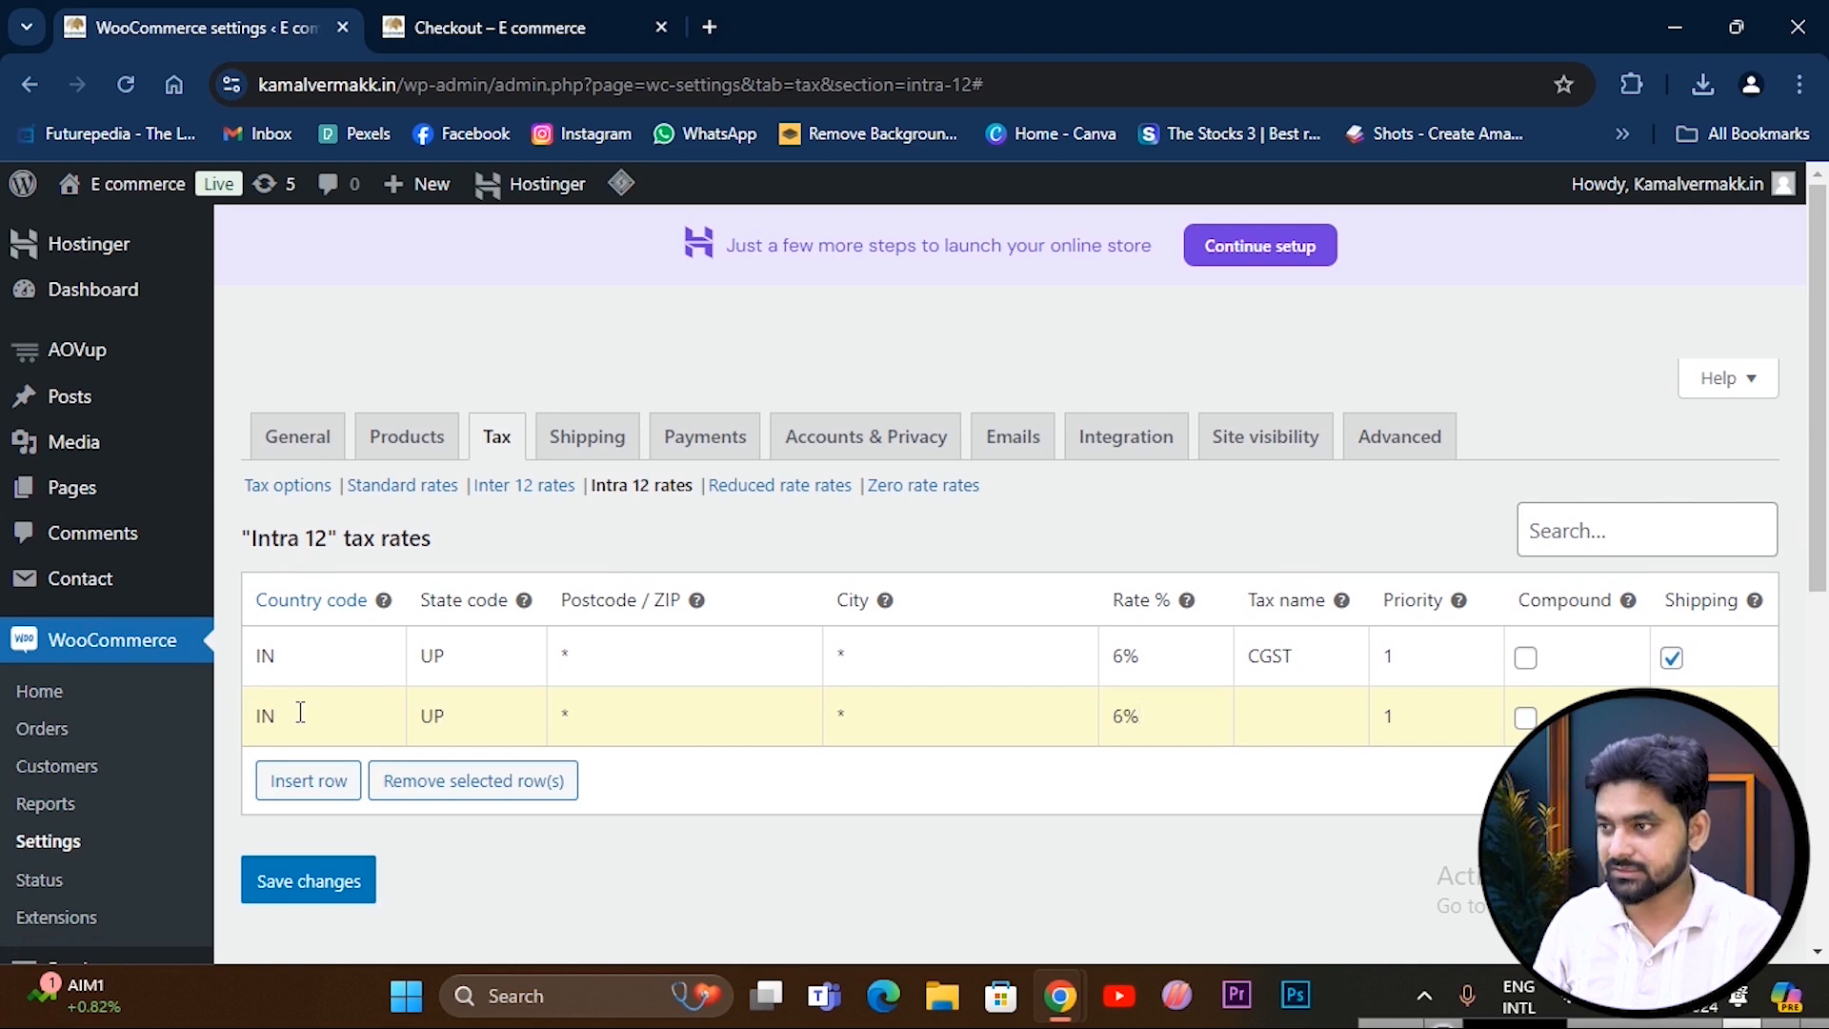
key(Tab)
text(ST)
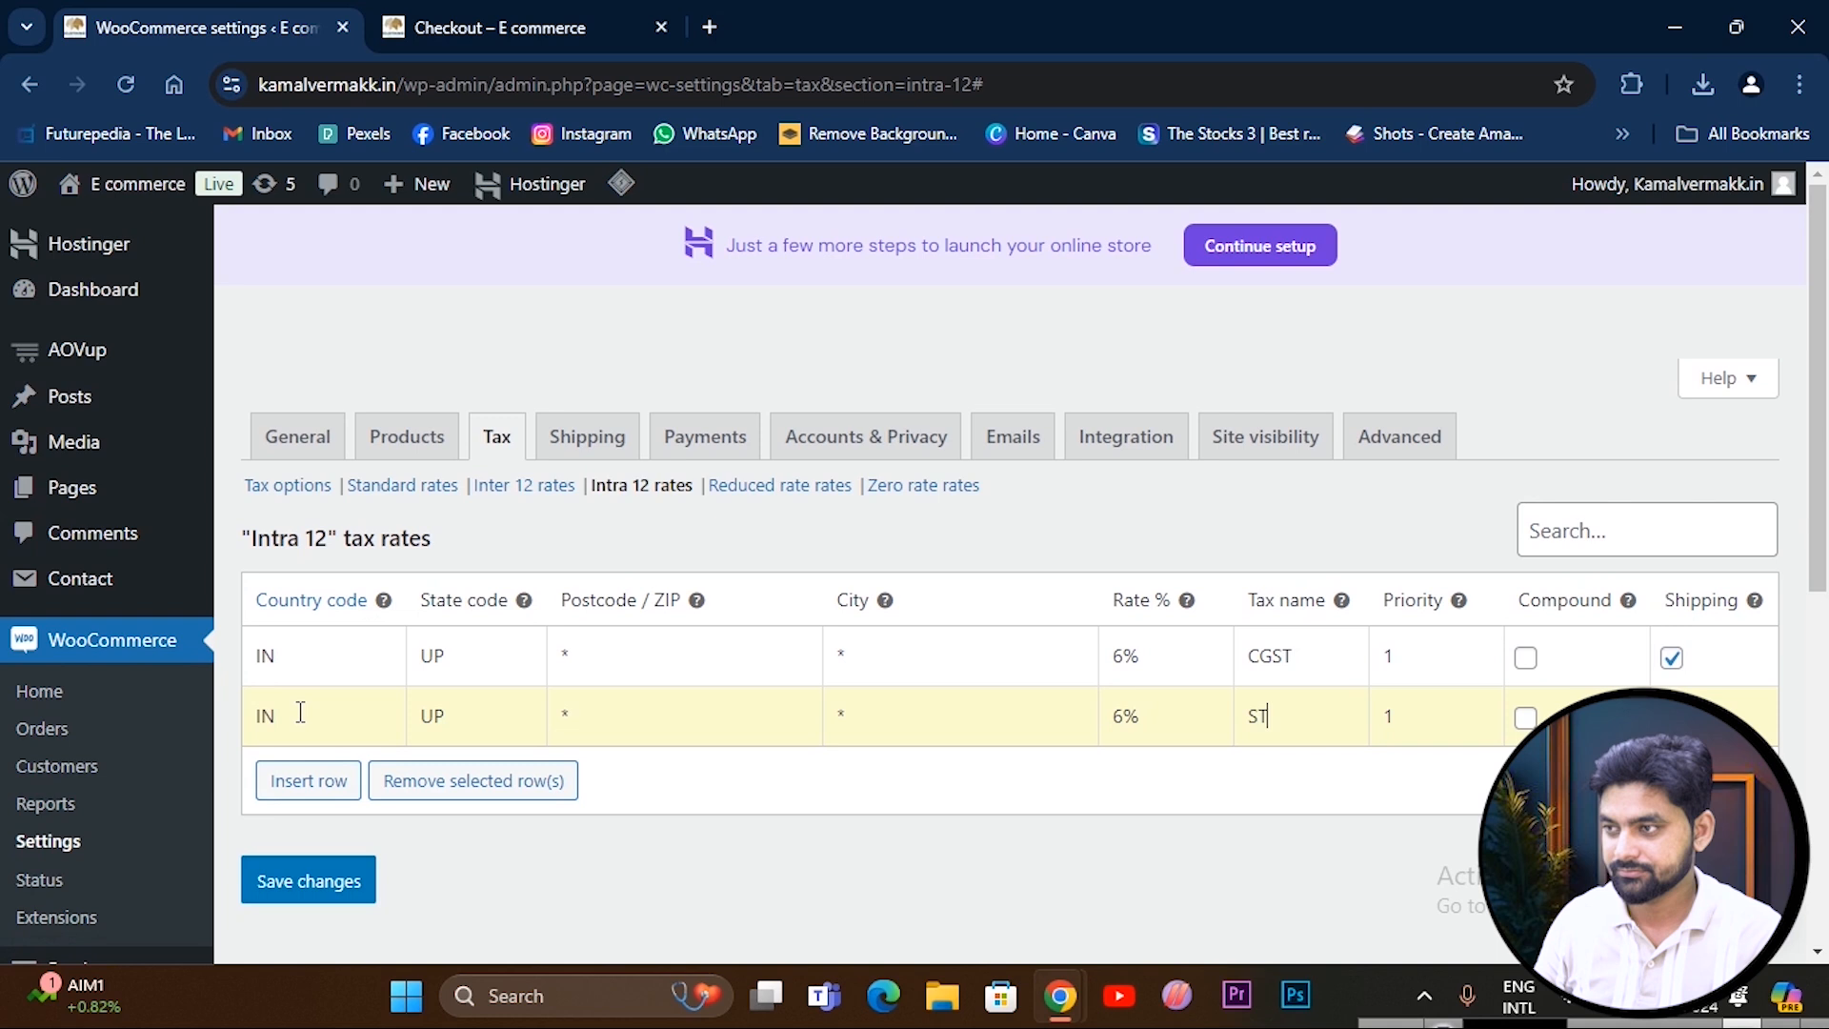
key(BackSpace)
text(GST)
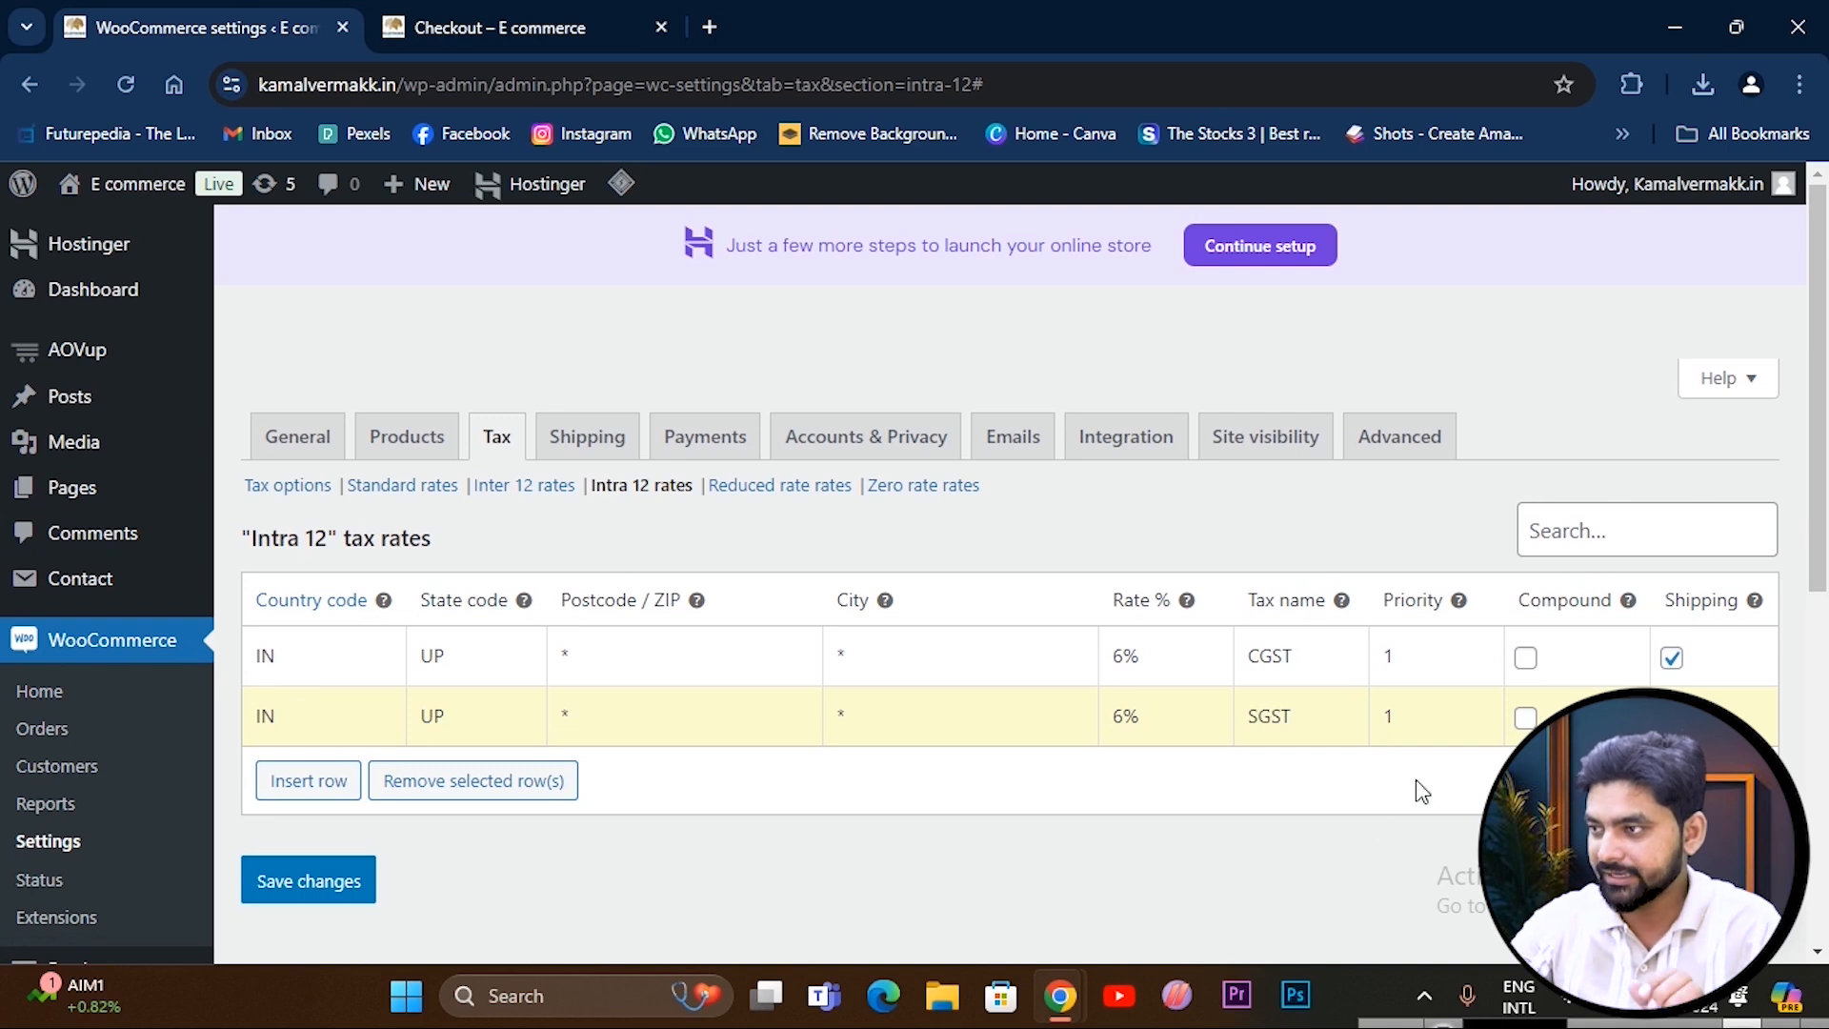
Set the SGST row's priority to 2 and save the Intra 12 tax rates.
double_click(1387, 724)
text(2)
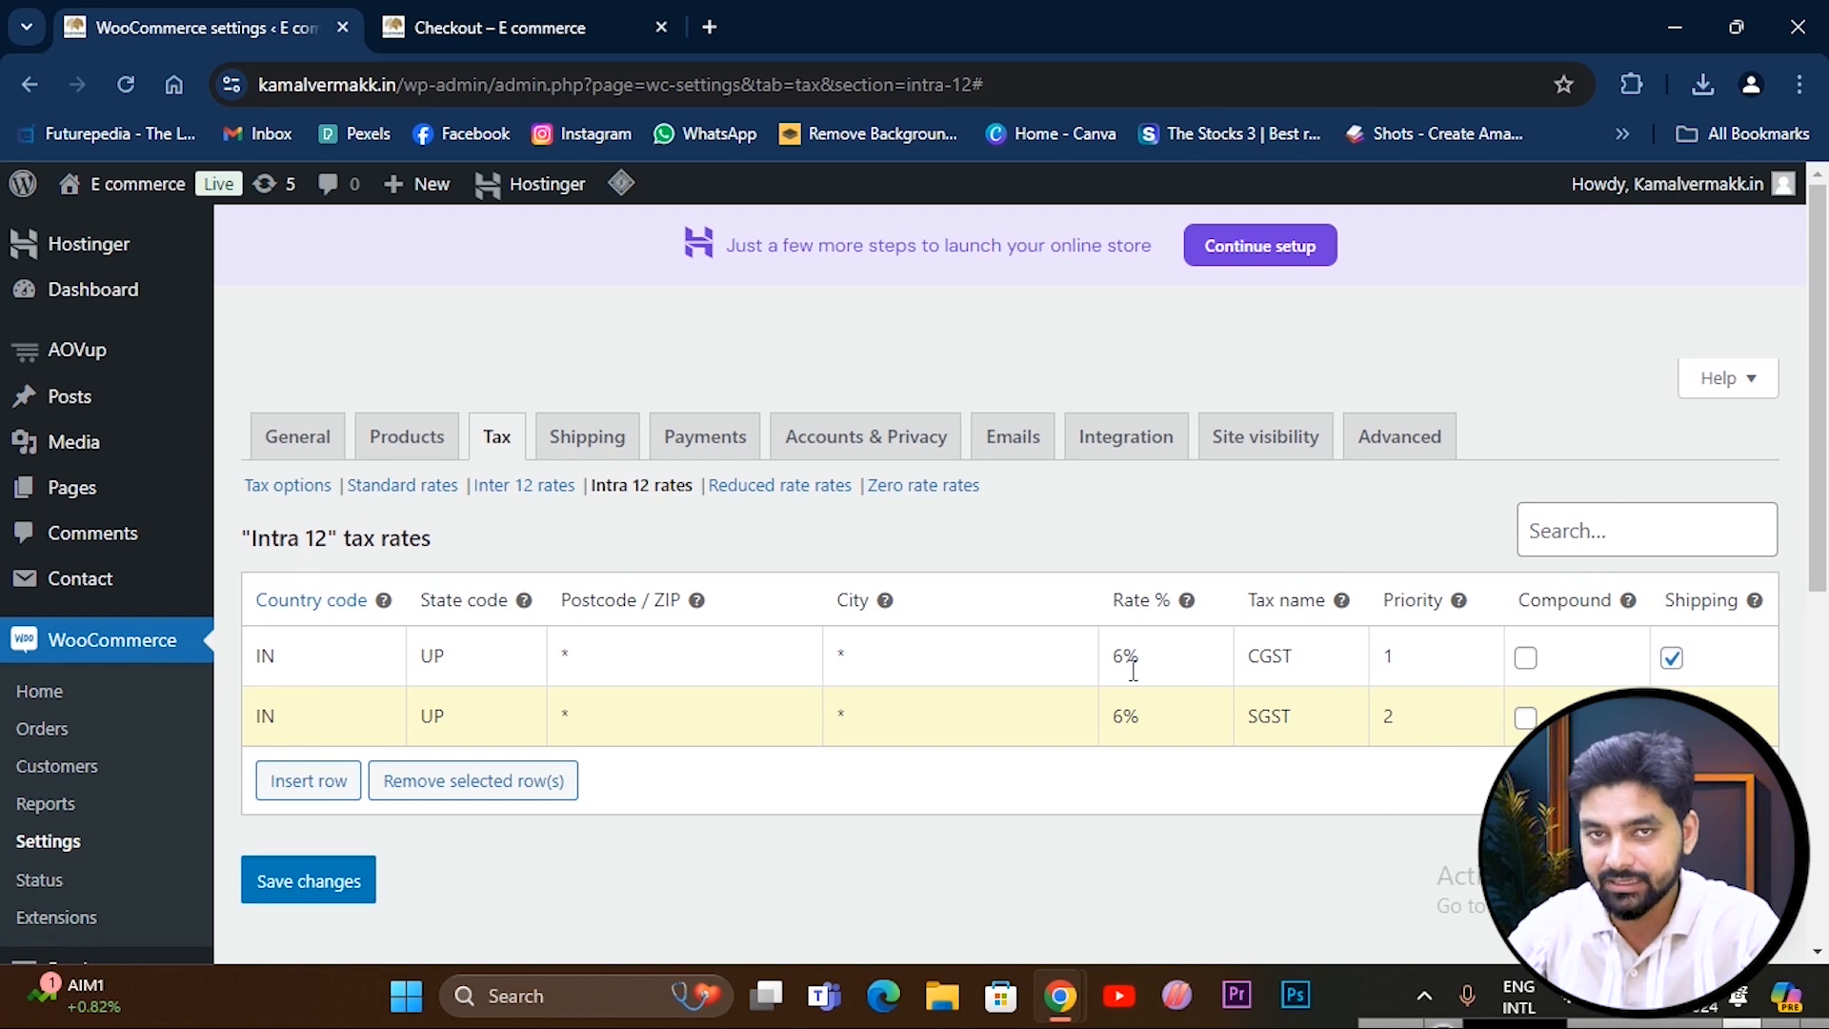
click(1401, 714)
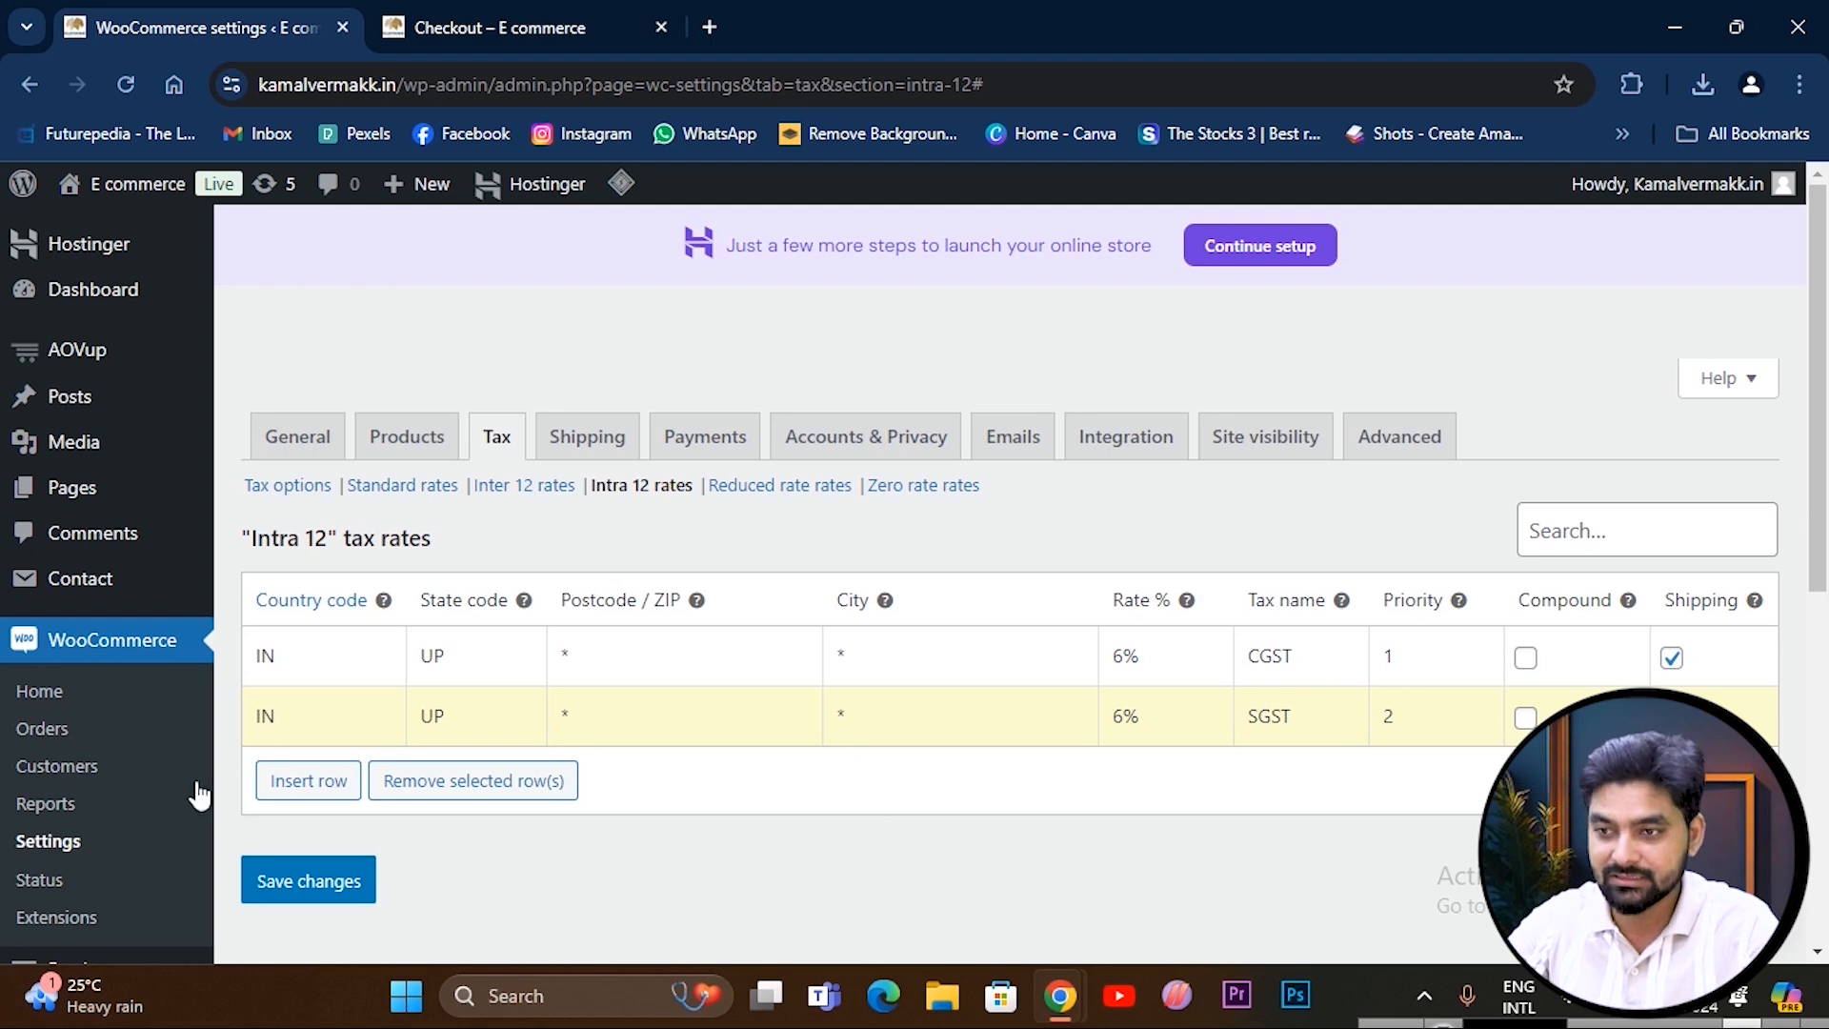
click(289, 893)
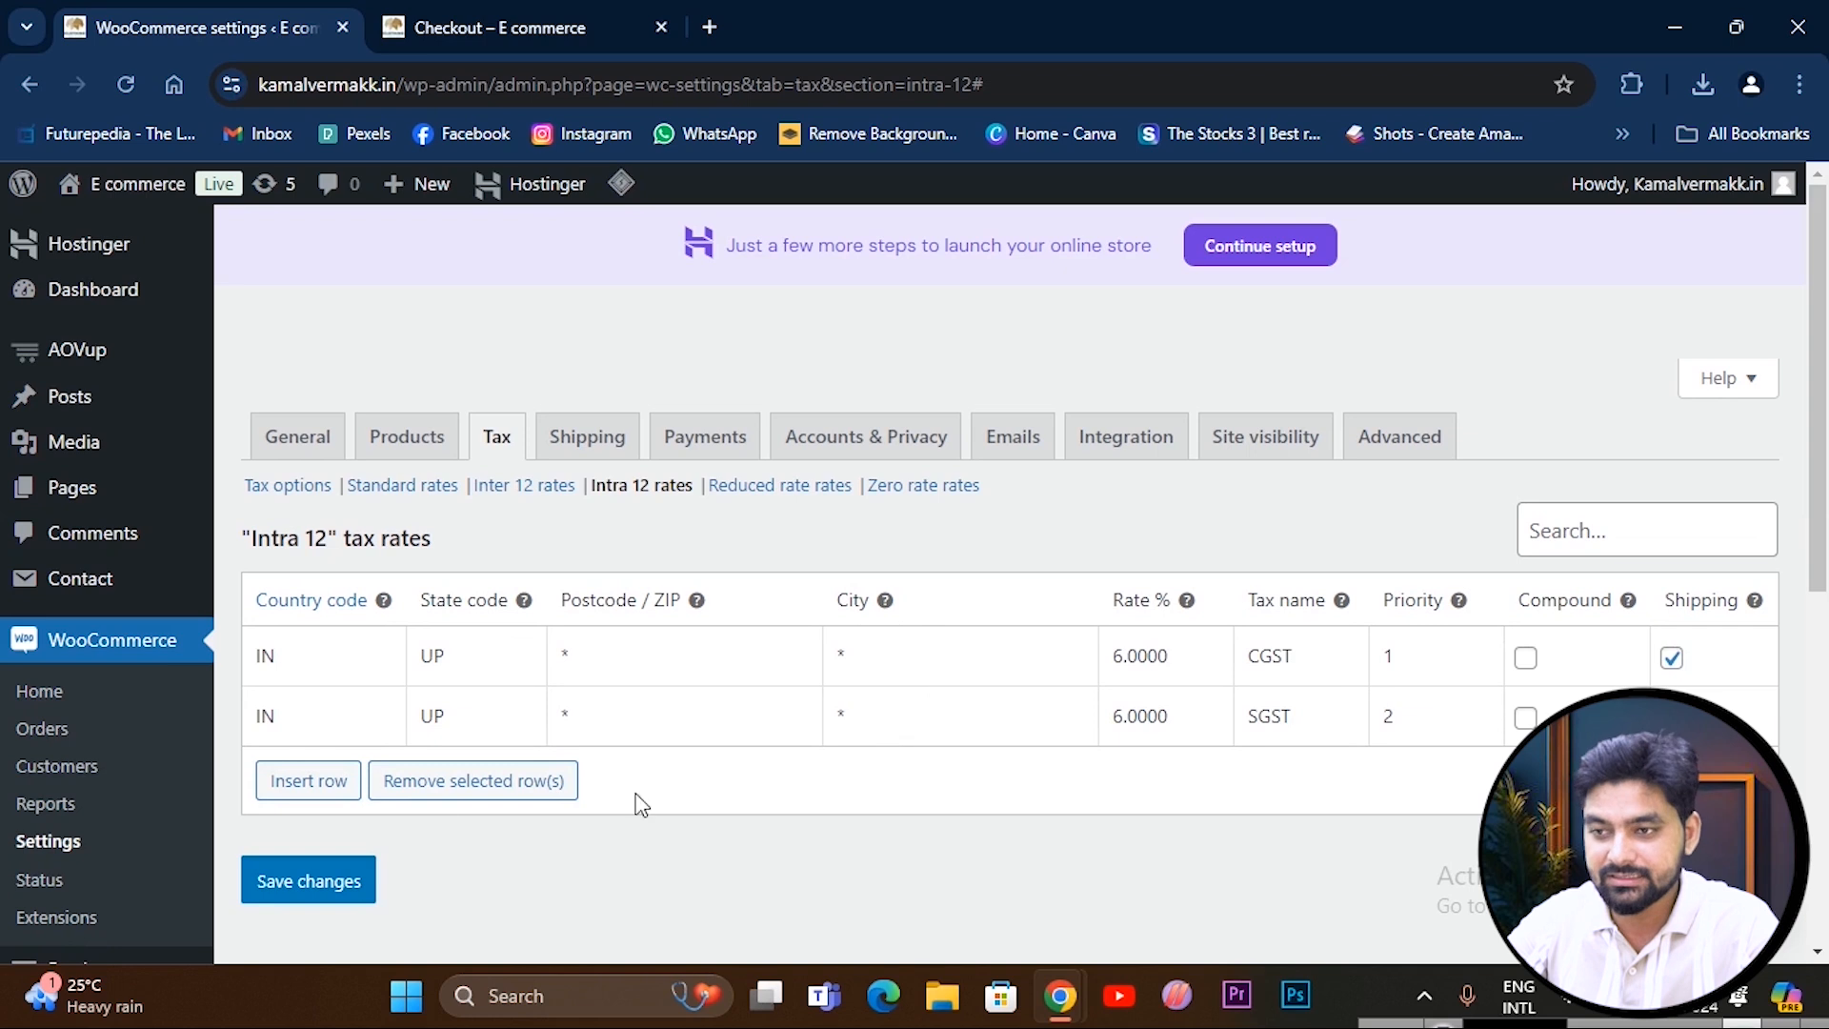
Add the Girls Top to the storefront cart, reduce its quantity to 1 and view the checkout order summary.
click(496, 25)
key(alt+Left)
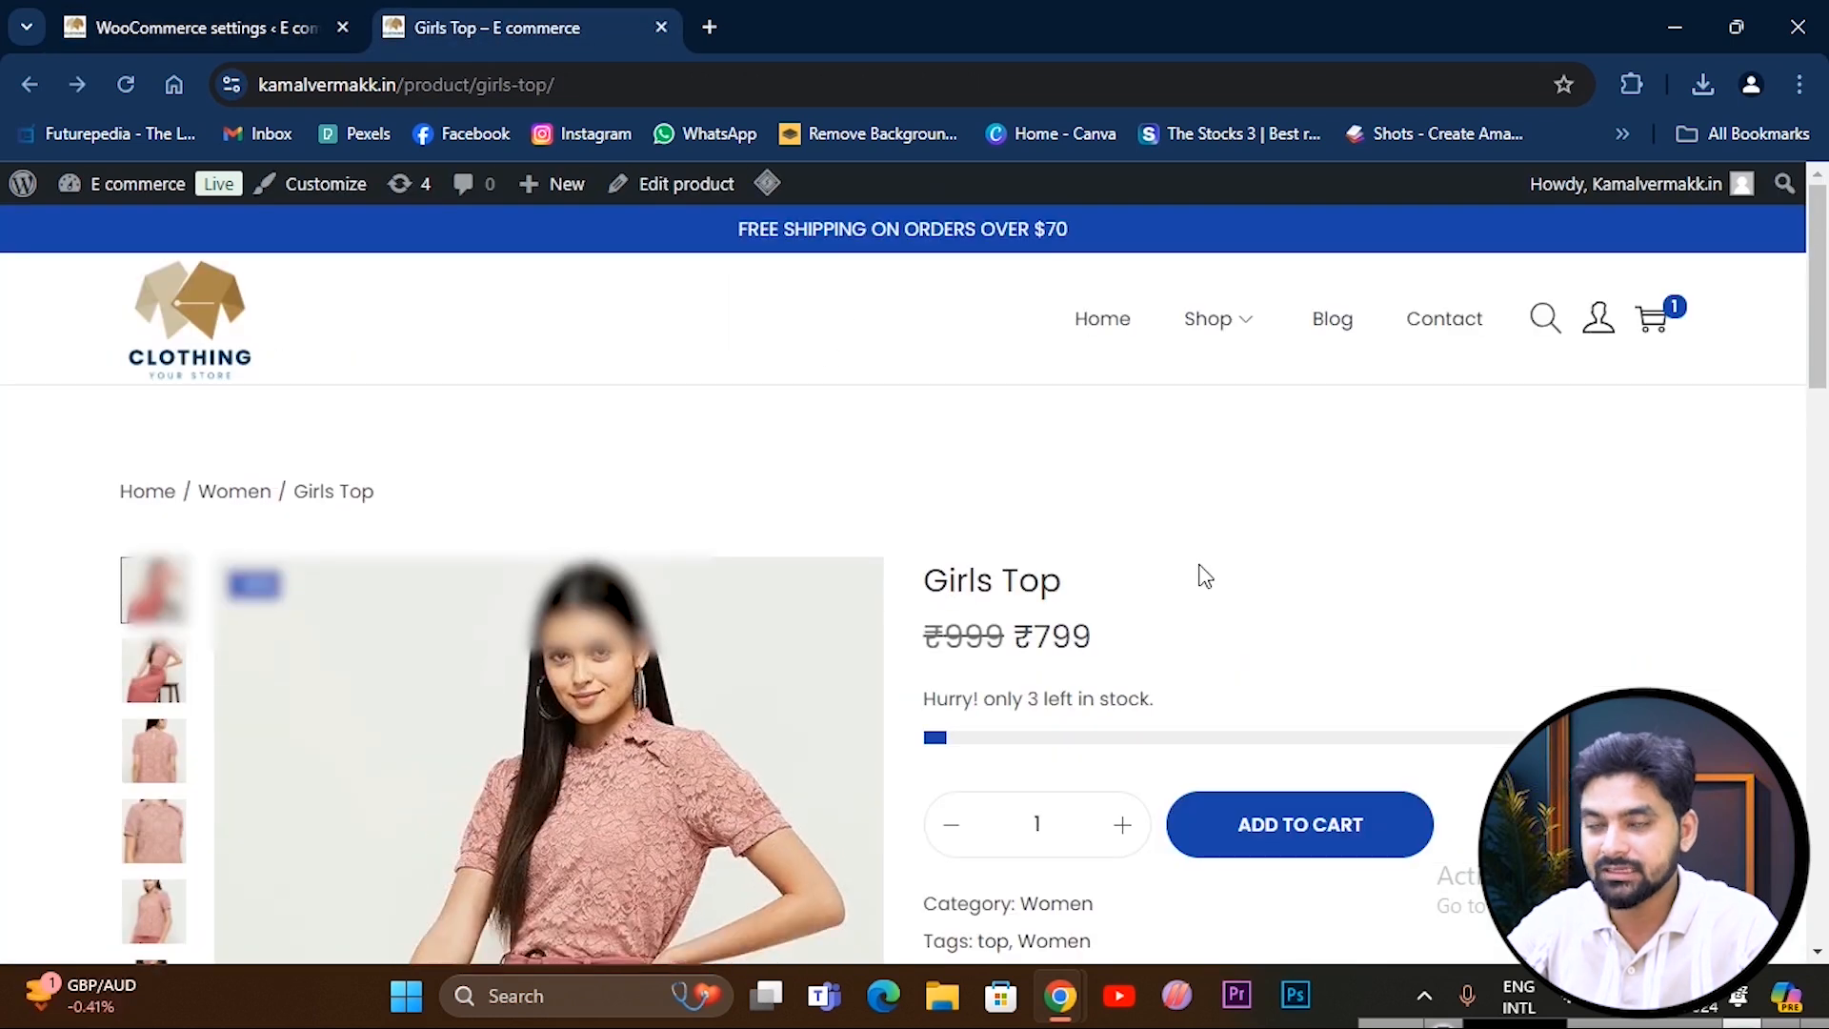
scroll(1224, 584, down, 3)
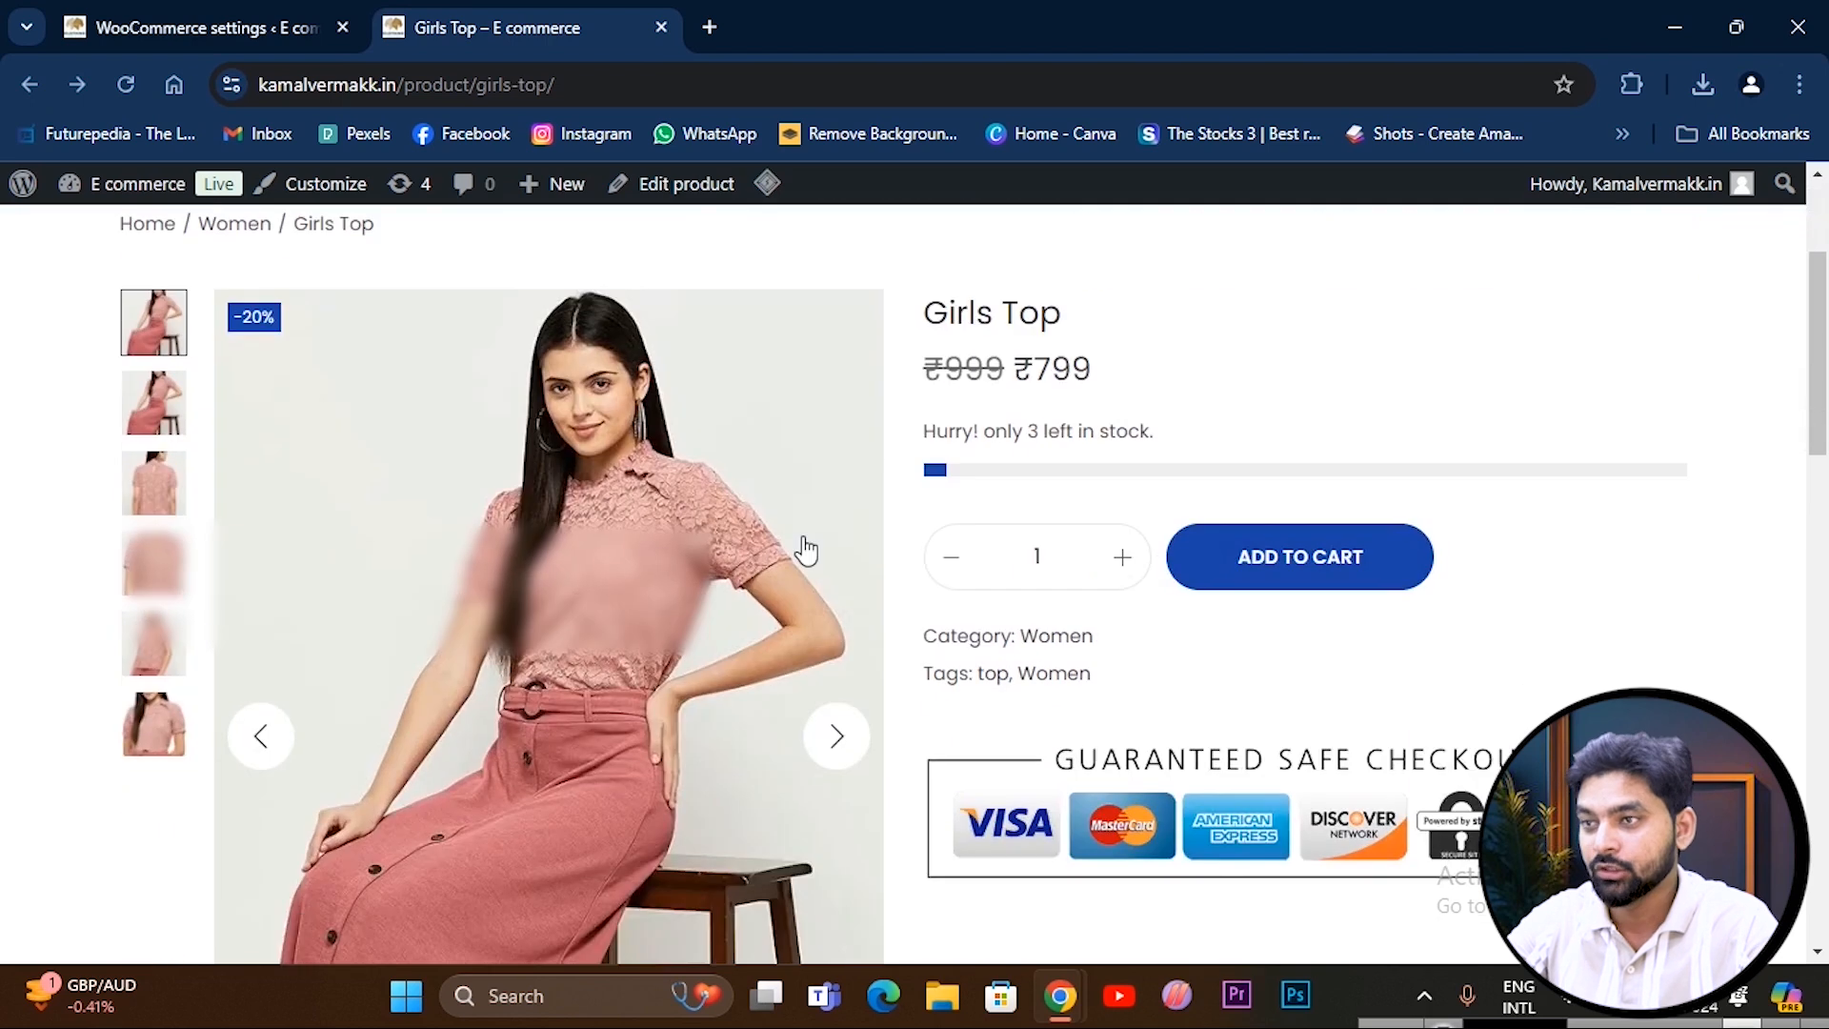
click(1301, 562)
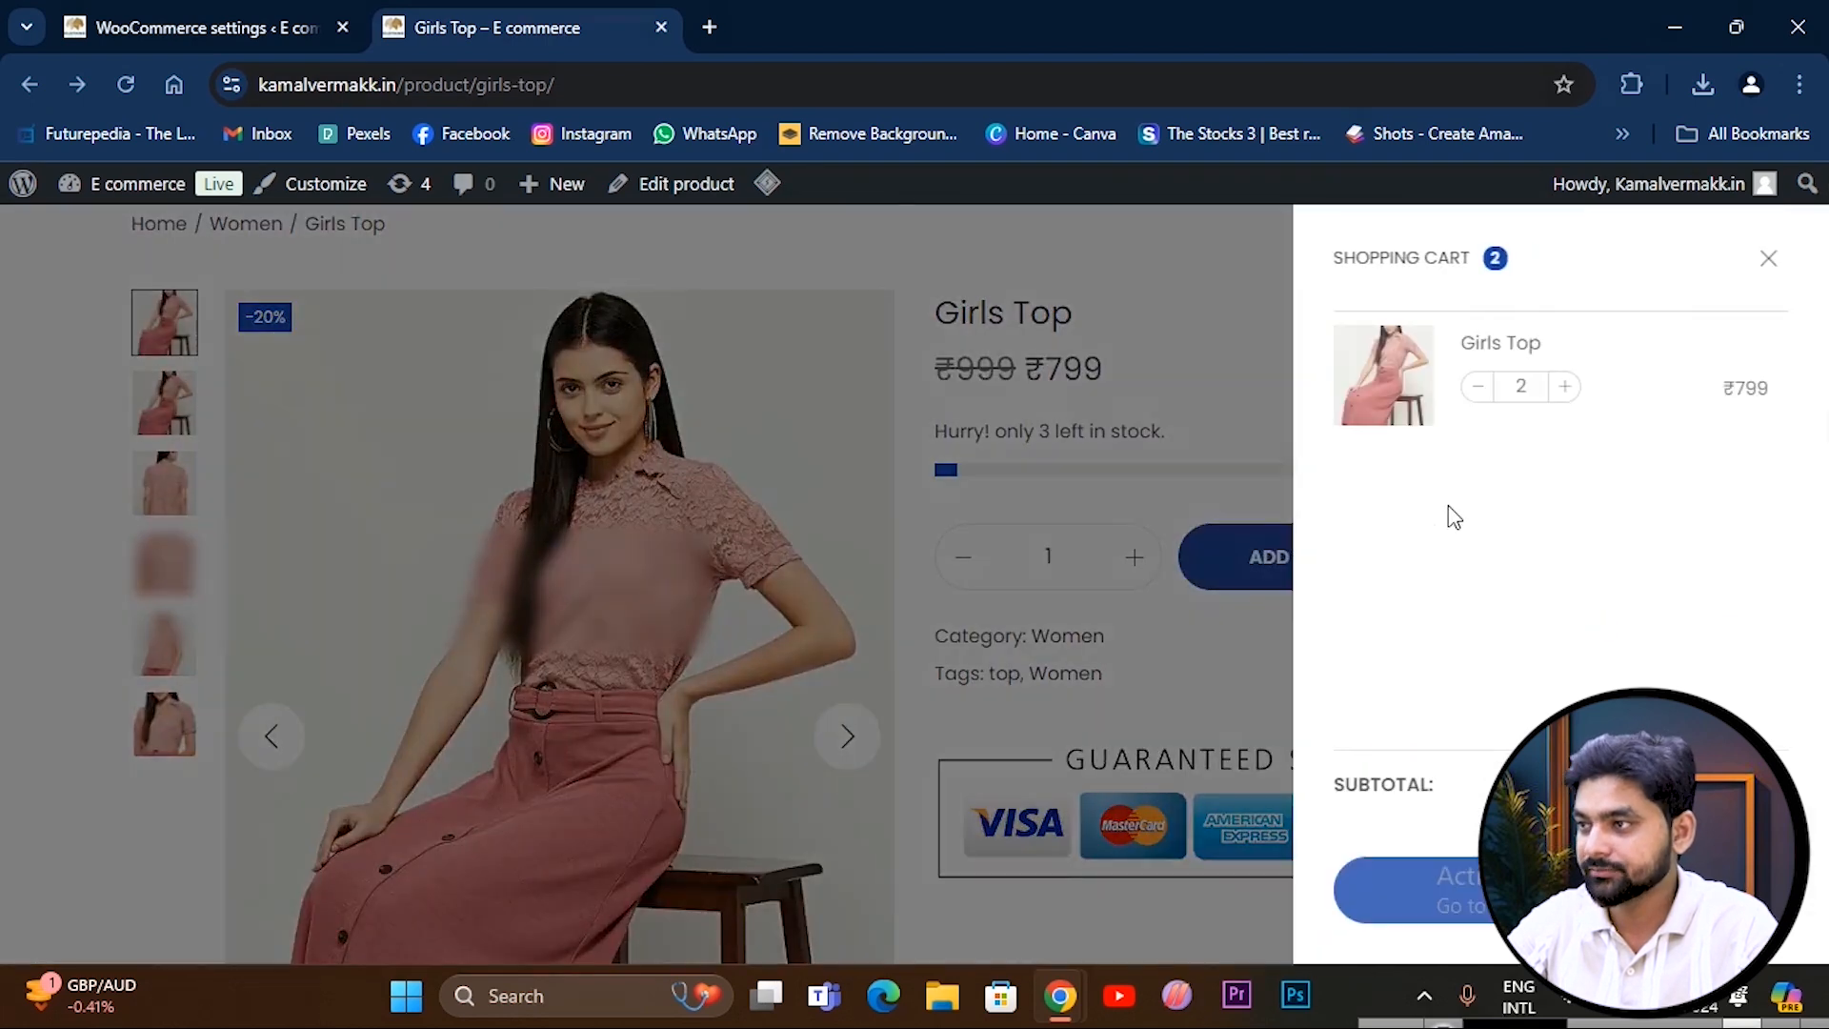
click(1477, 389)
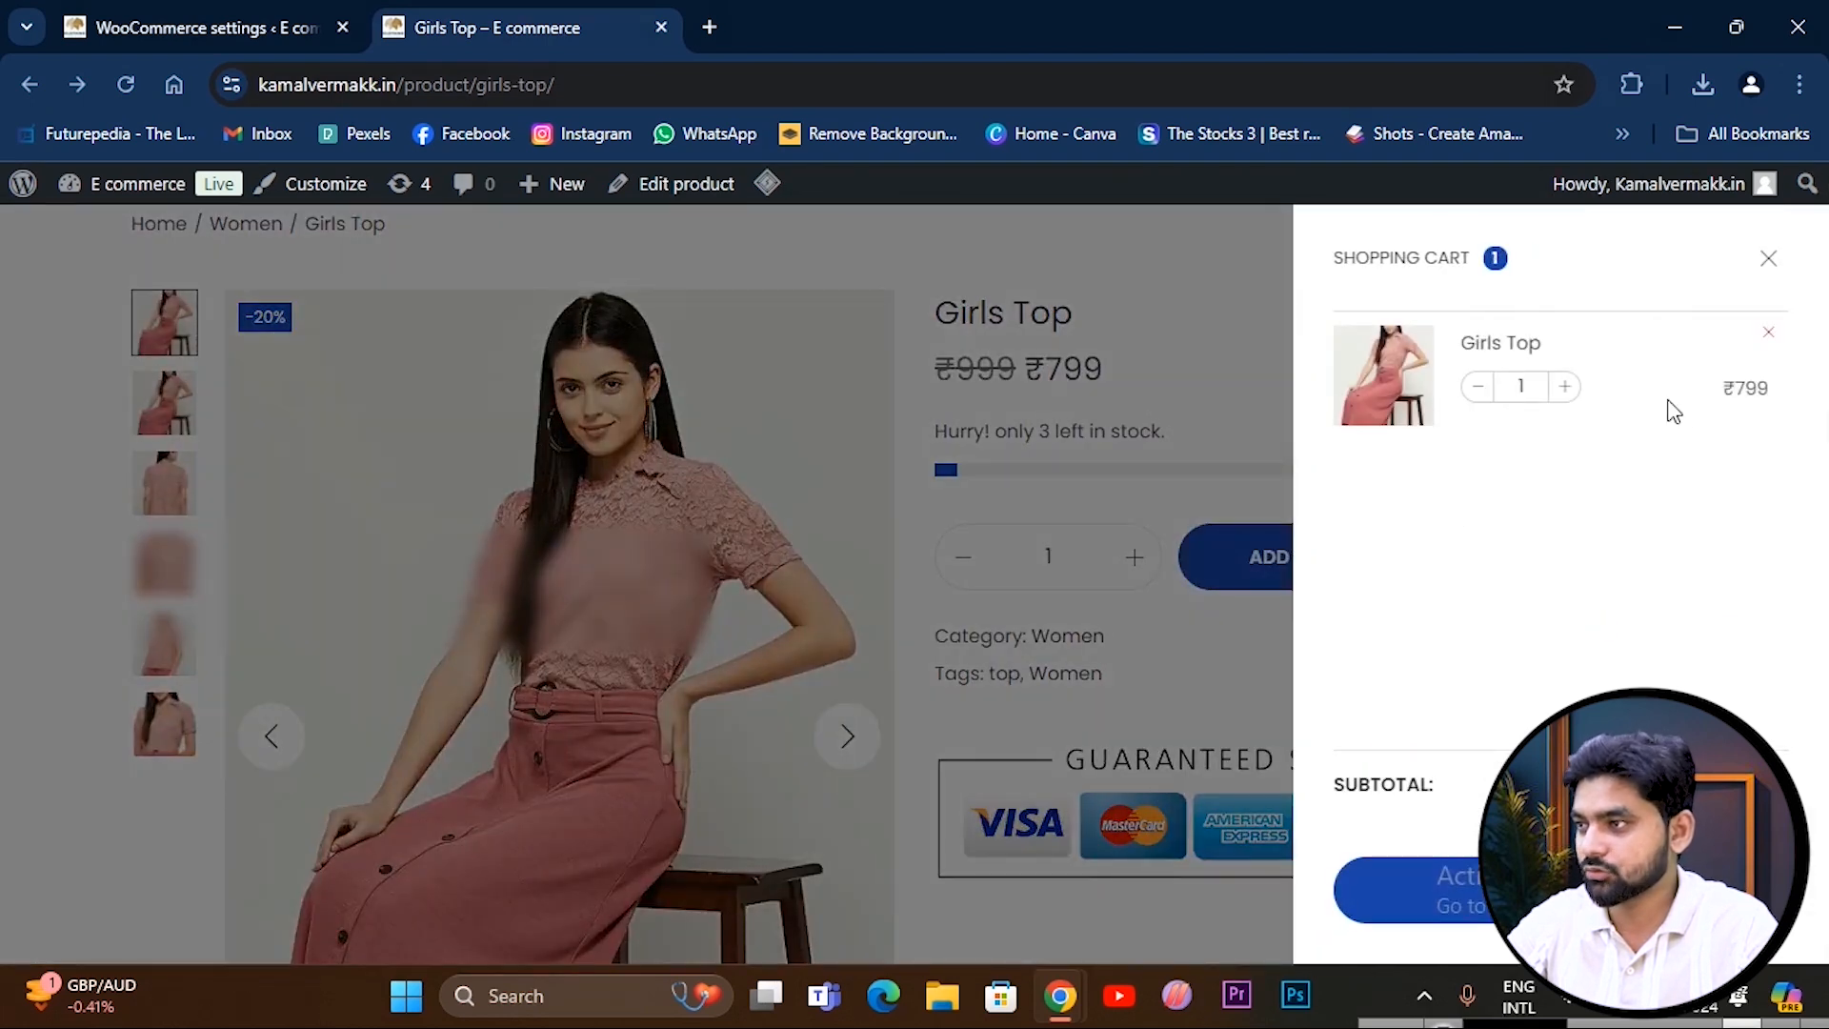
click(1400, 890)
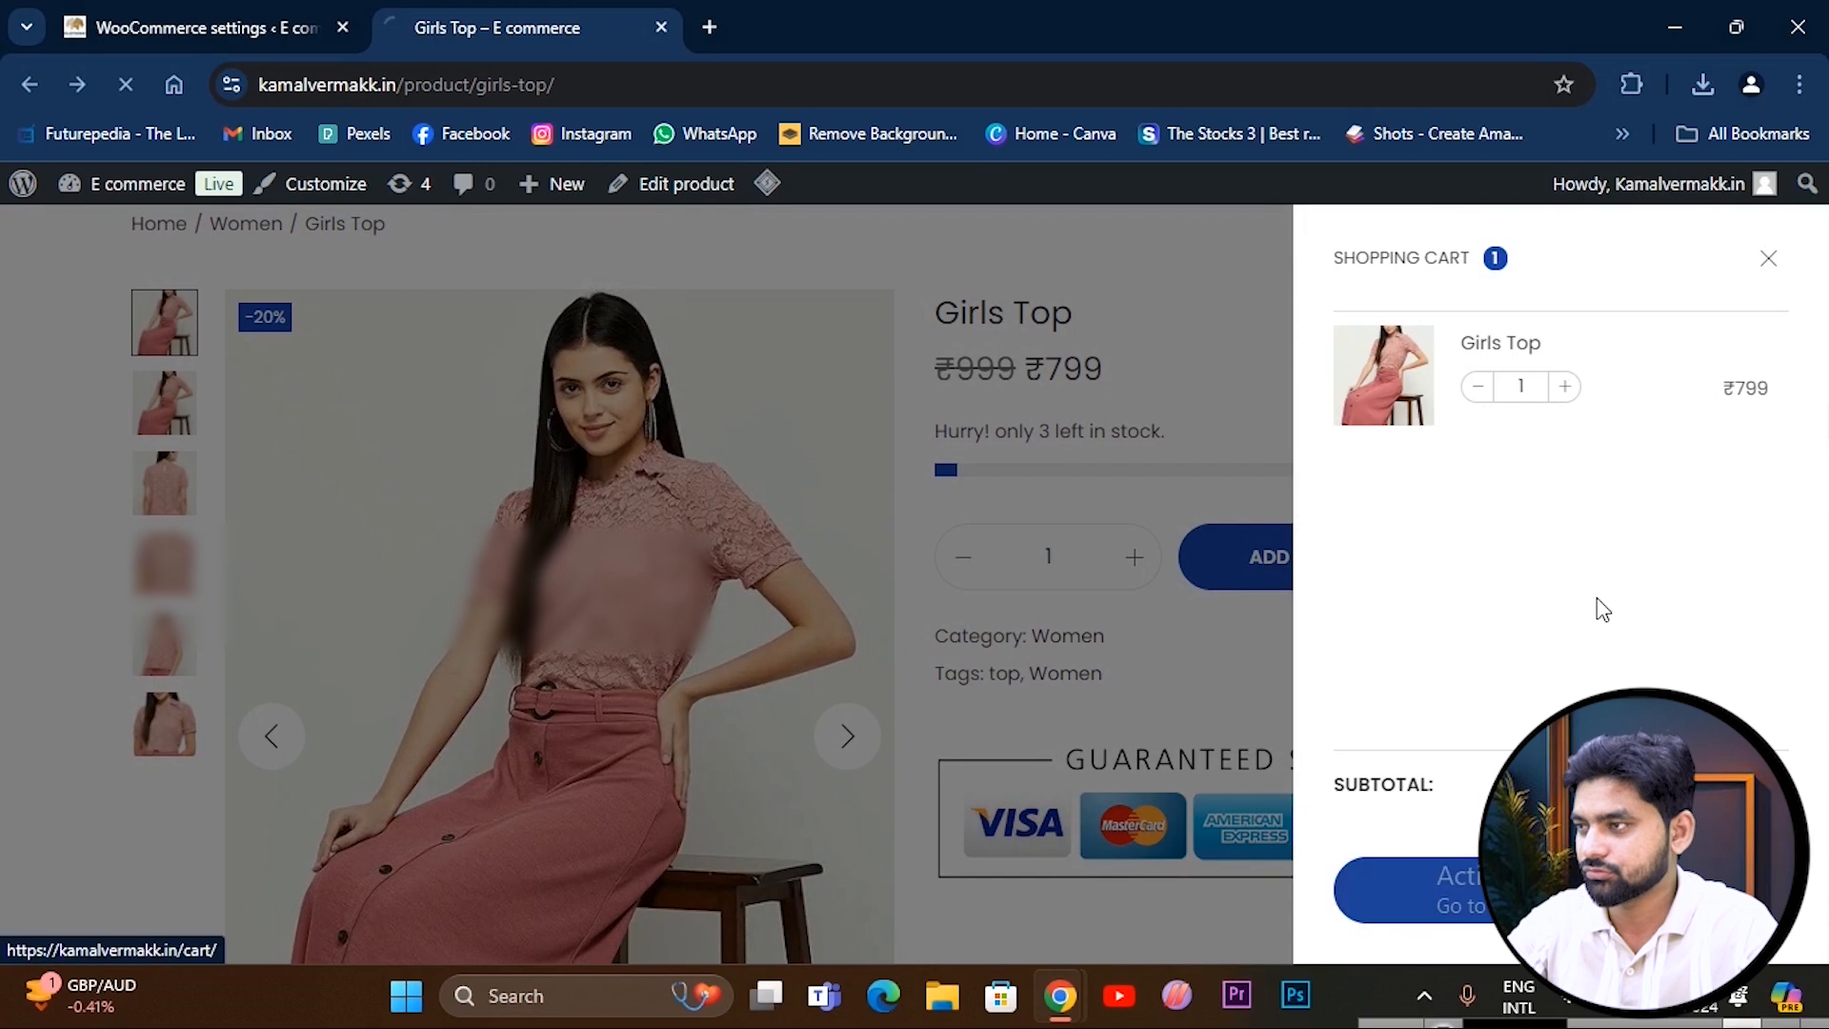
scroll(1580, 612, down, 4)
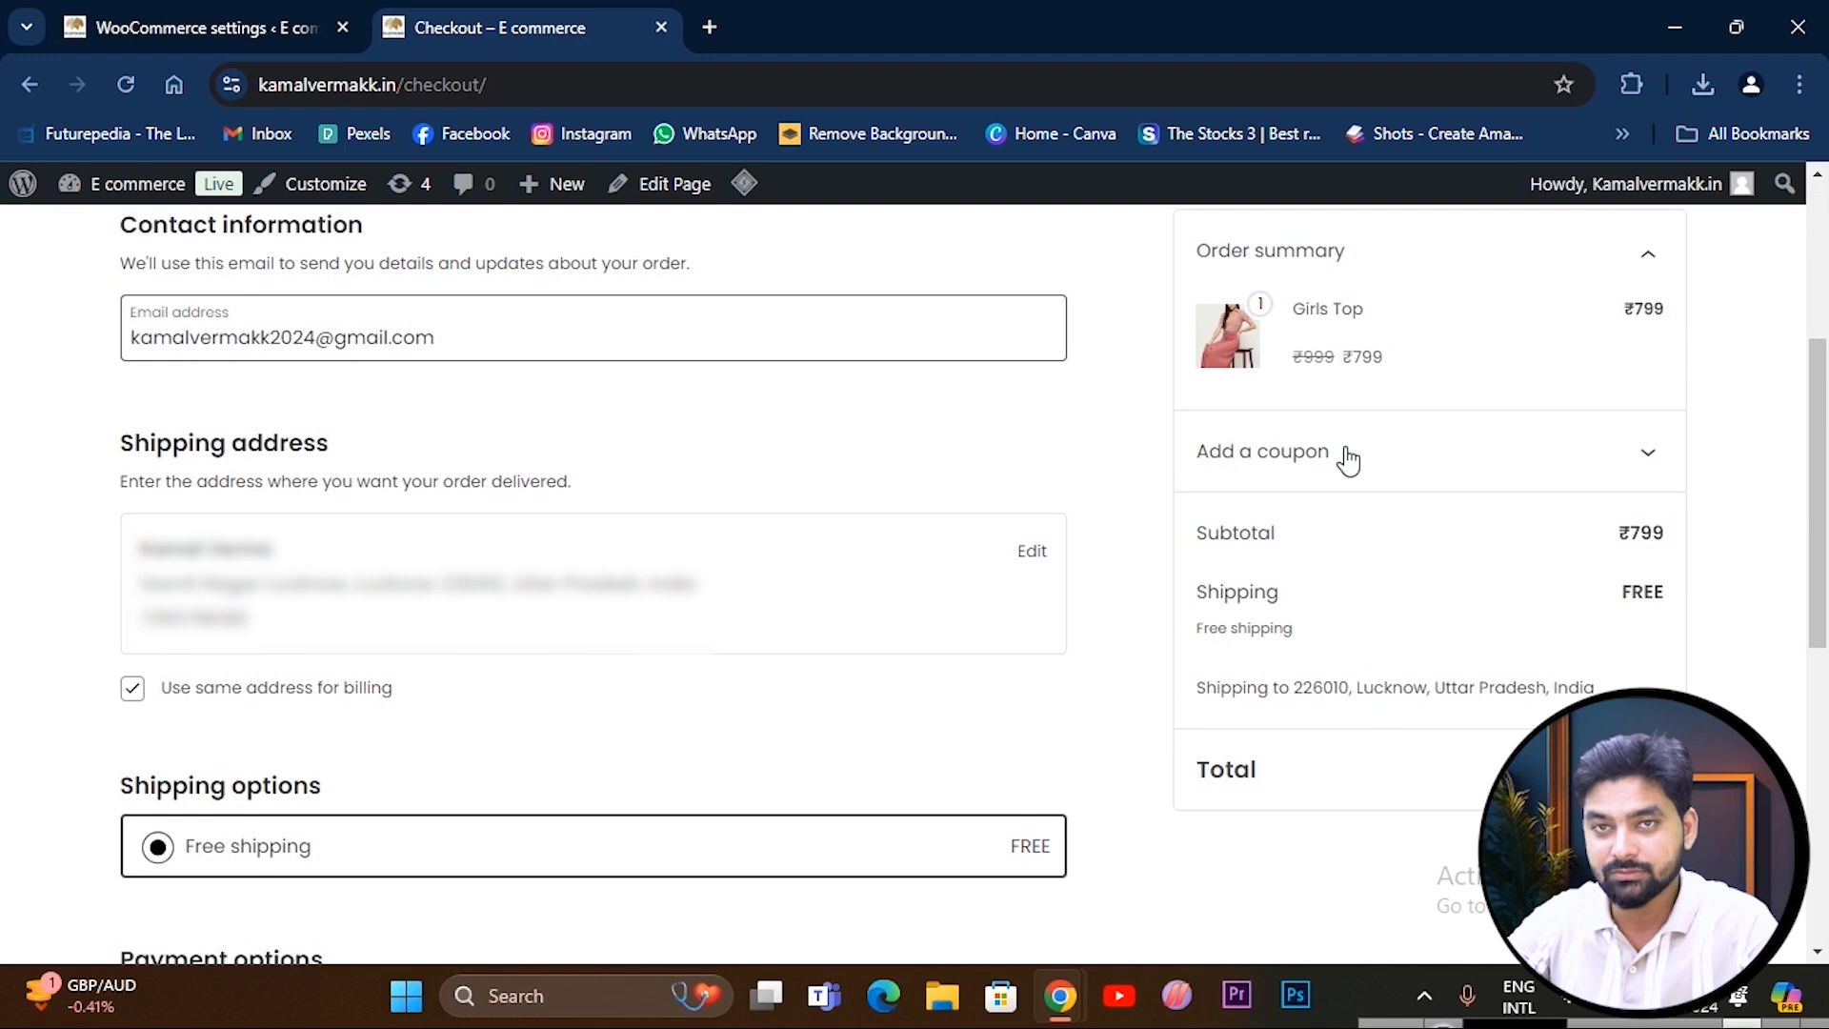
Open the Girls Top product for editing from the store admin's product list.
click(219, 27)
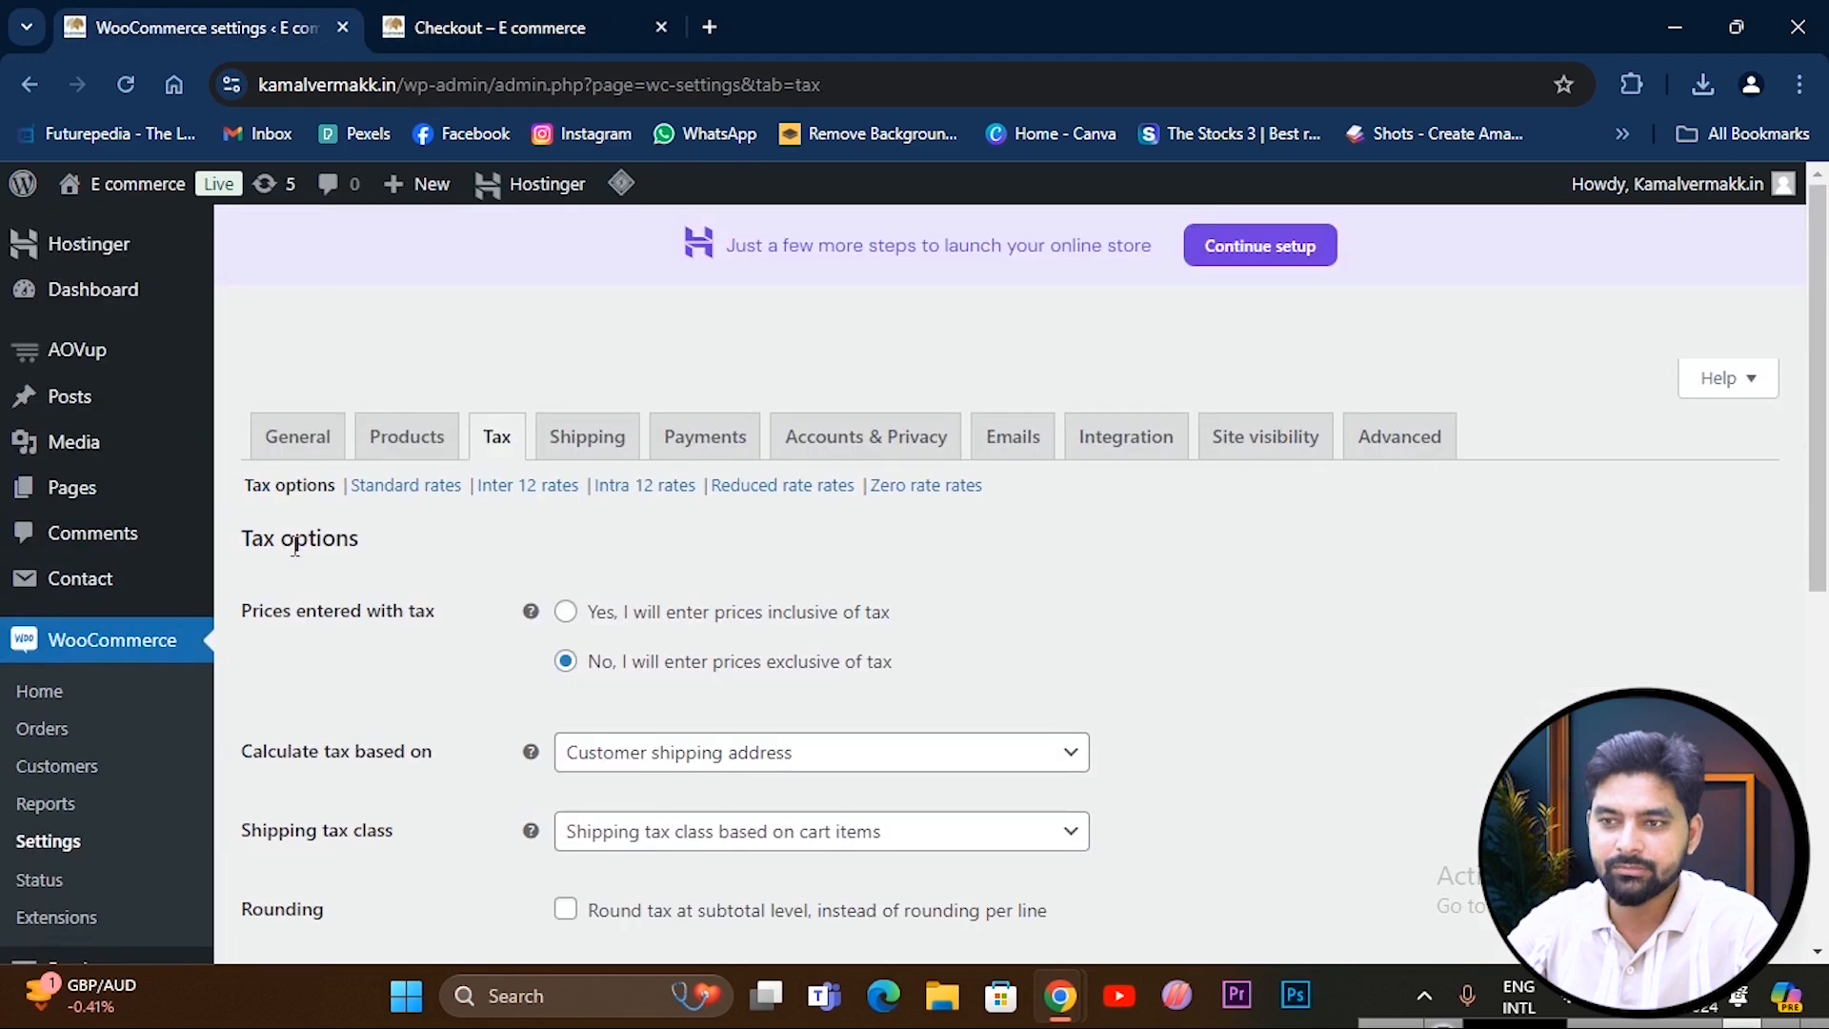
scroll(296, 545, down, 4)
mouse_move(95, 577)
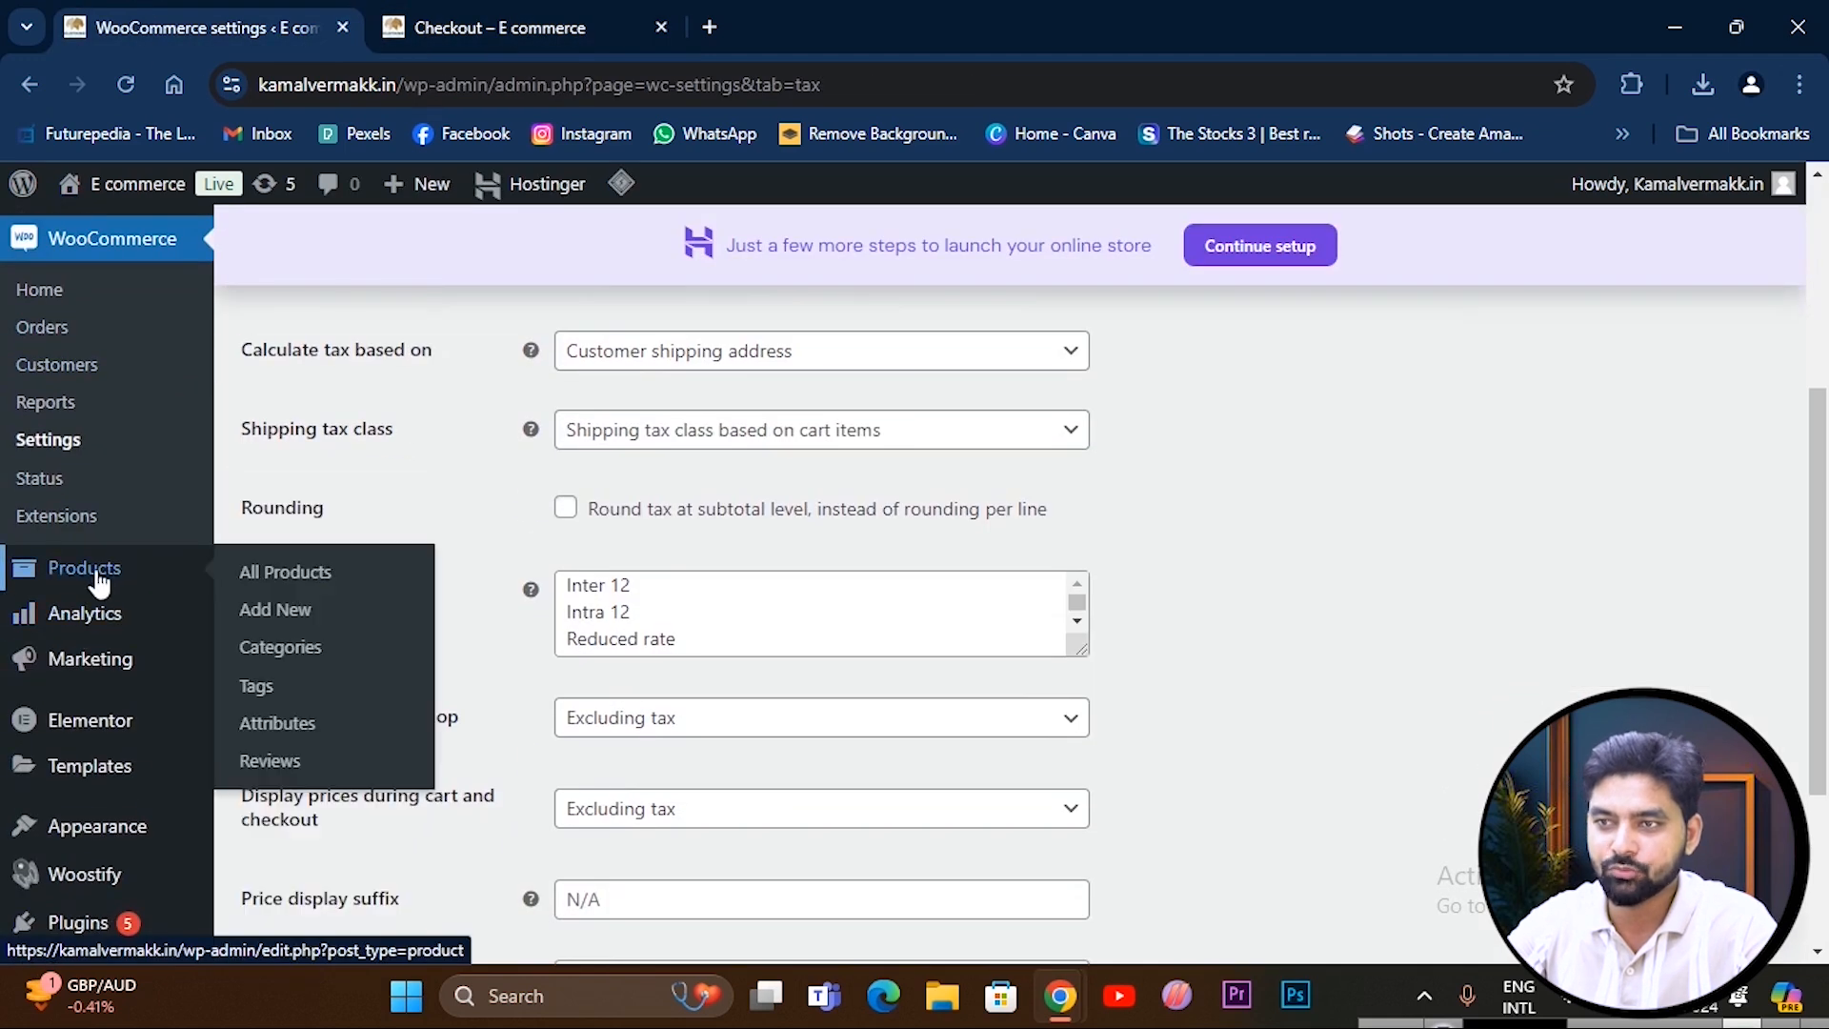
click(323, 583)
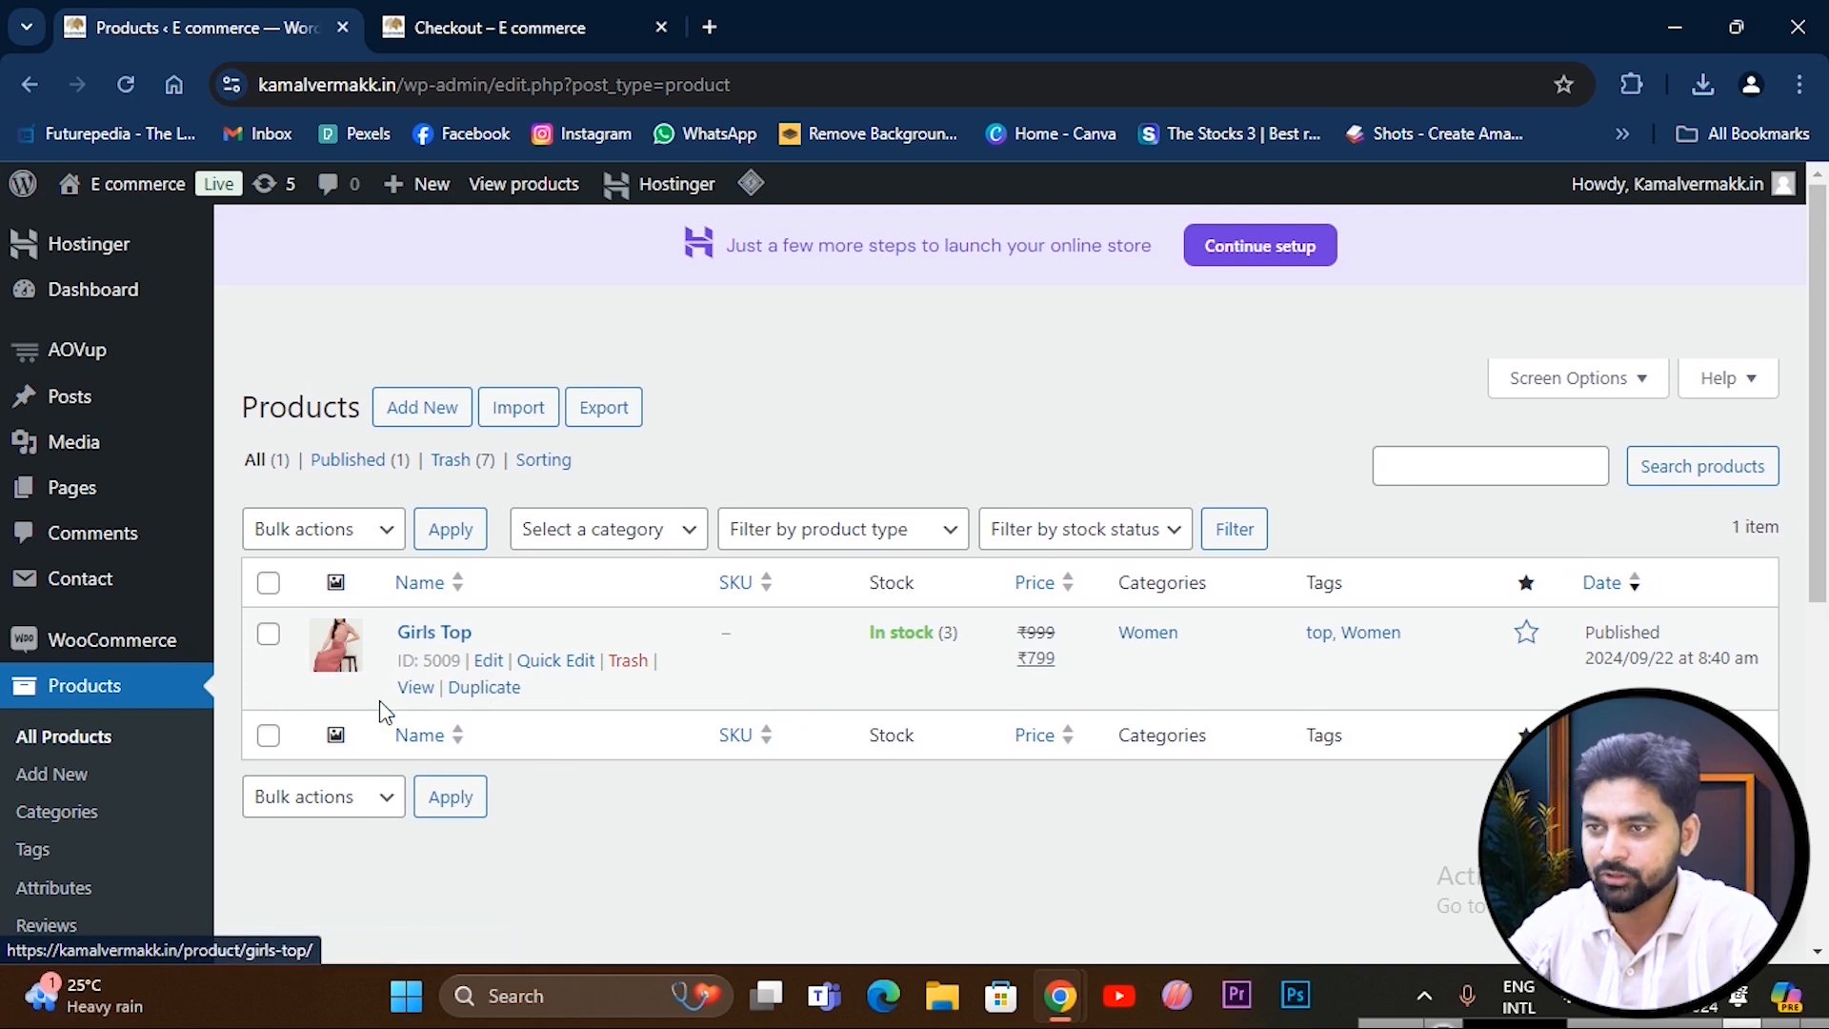
click(487, 660)
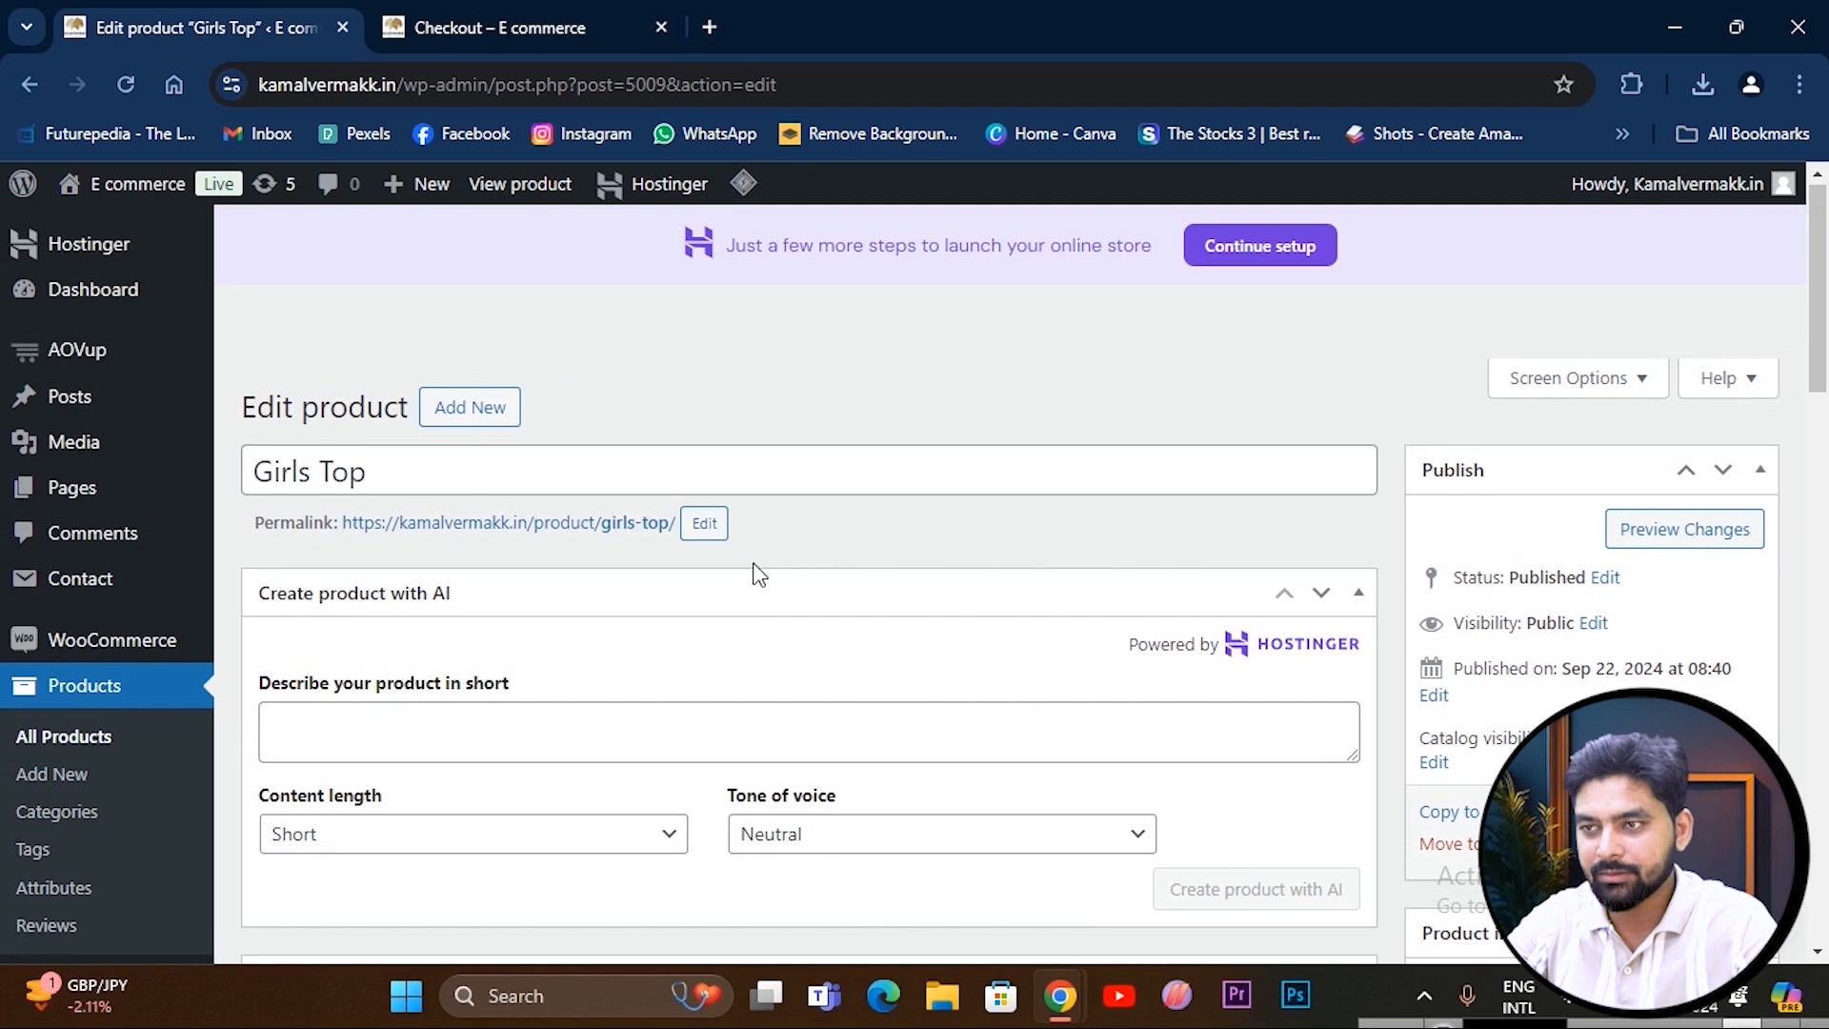
Set the Girls Top's tax status to Taxable and its tax class to Intra 12 in the product data.
scroll(783, 523, down, 10)
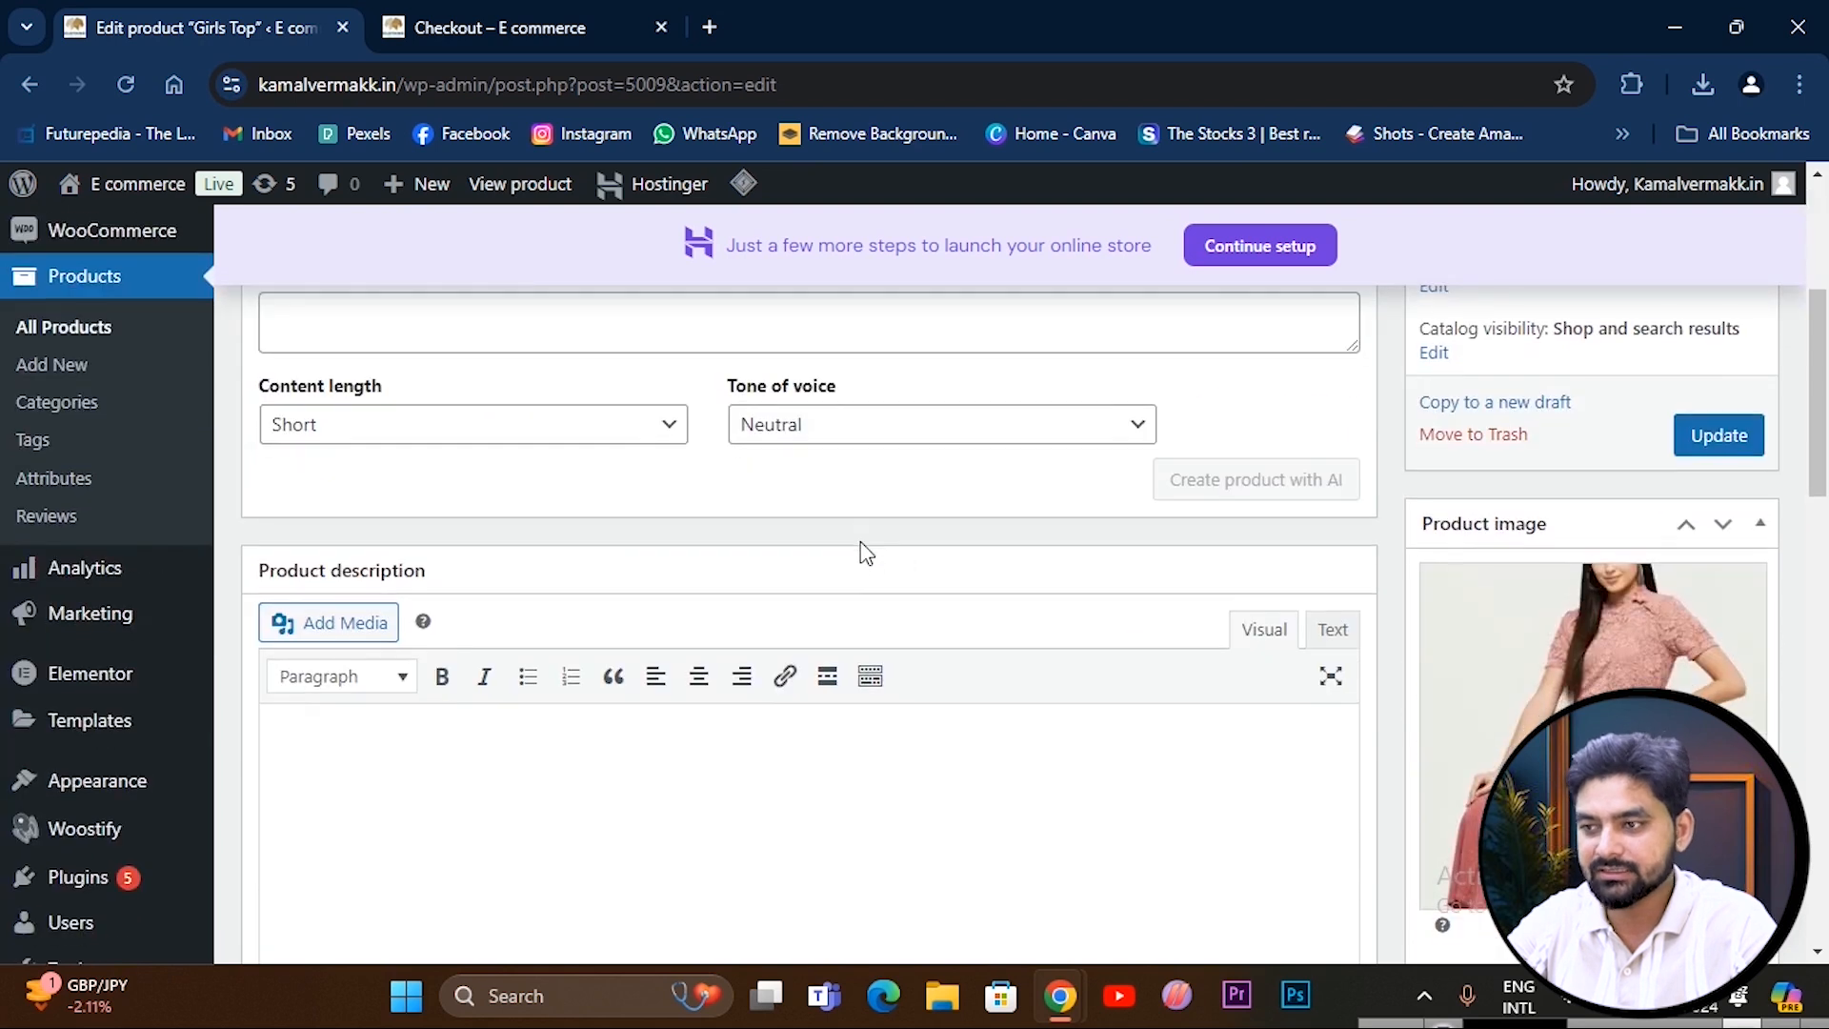
scroll(819, 638, down, 4)
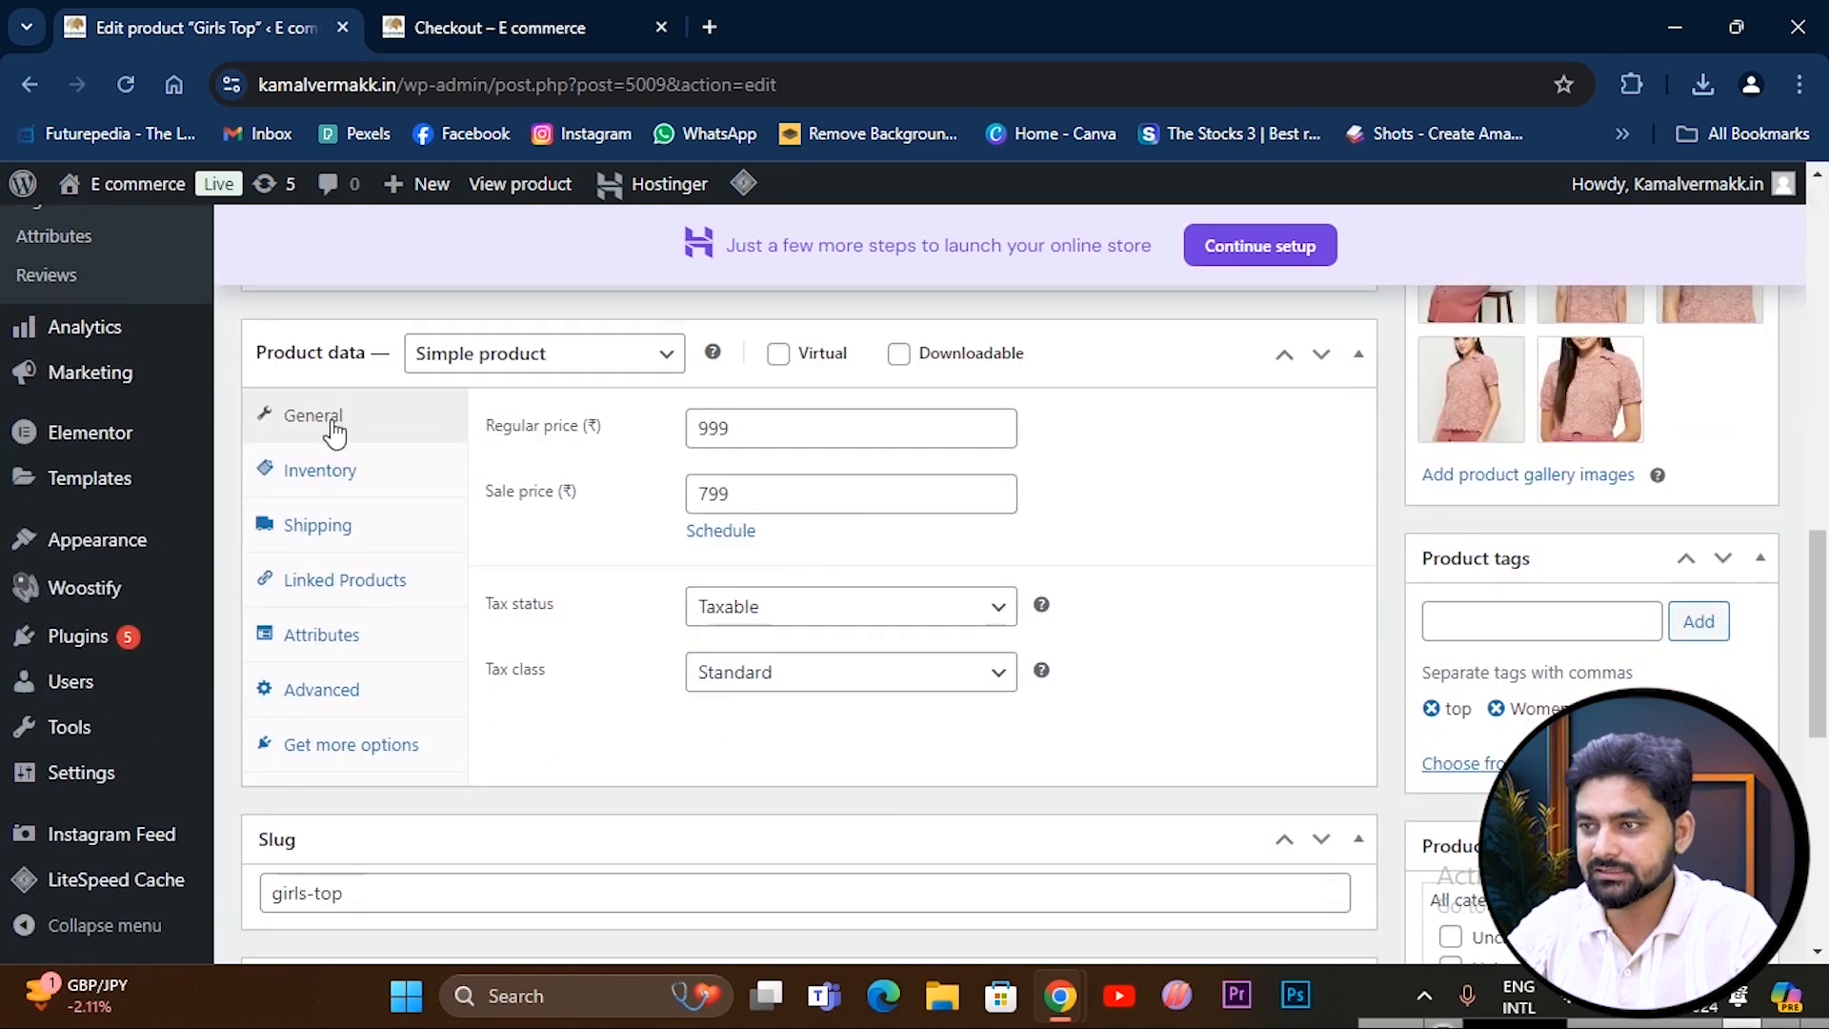
click(752, 617)
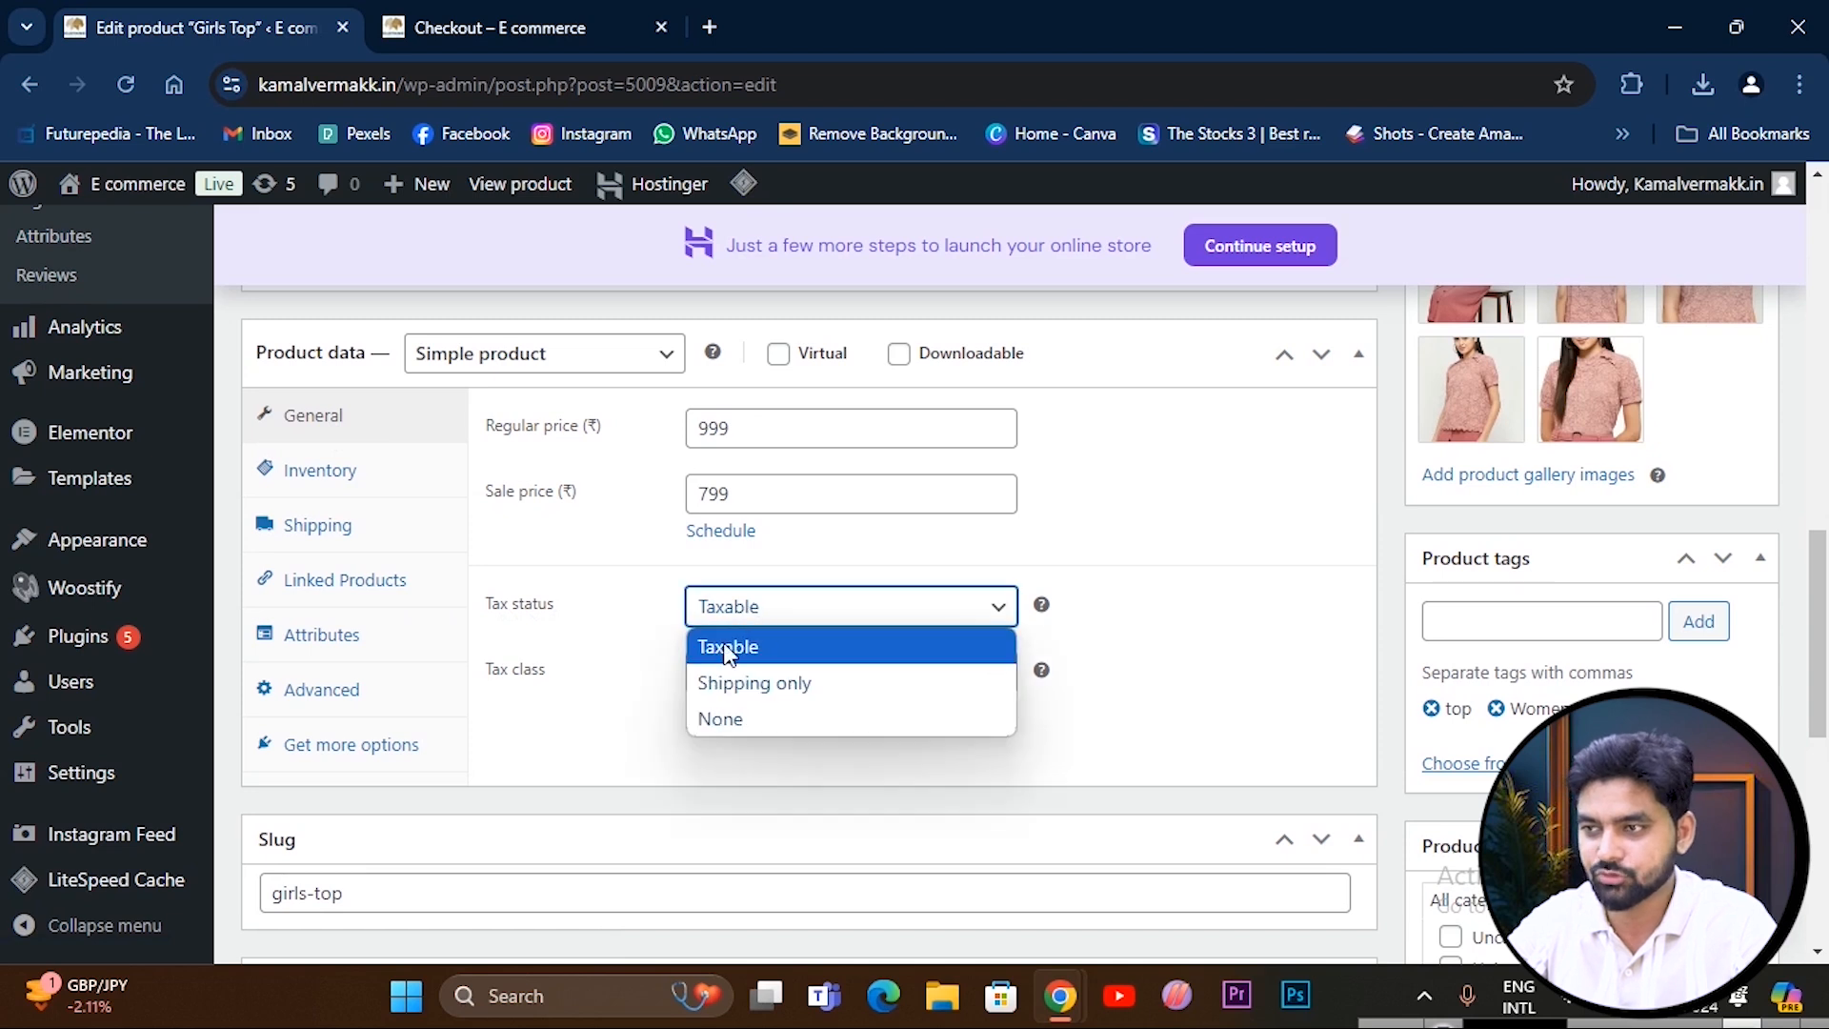
click(724, 651)
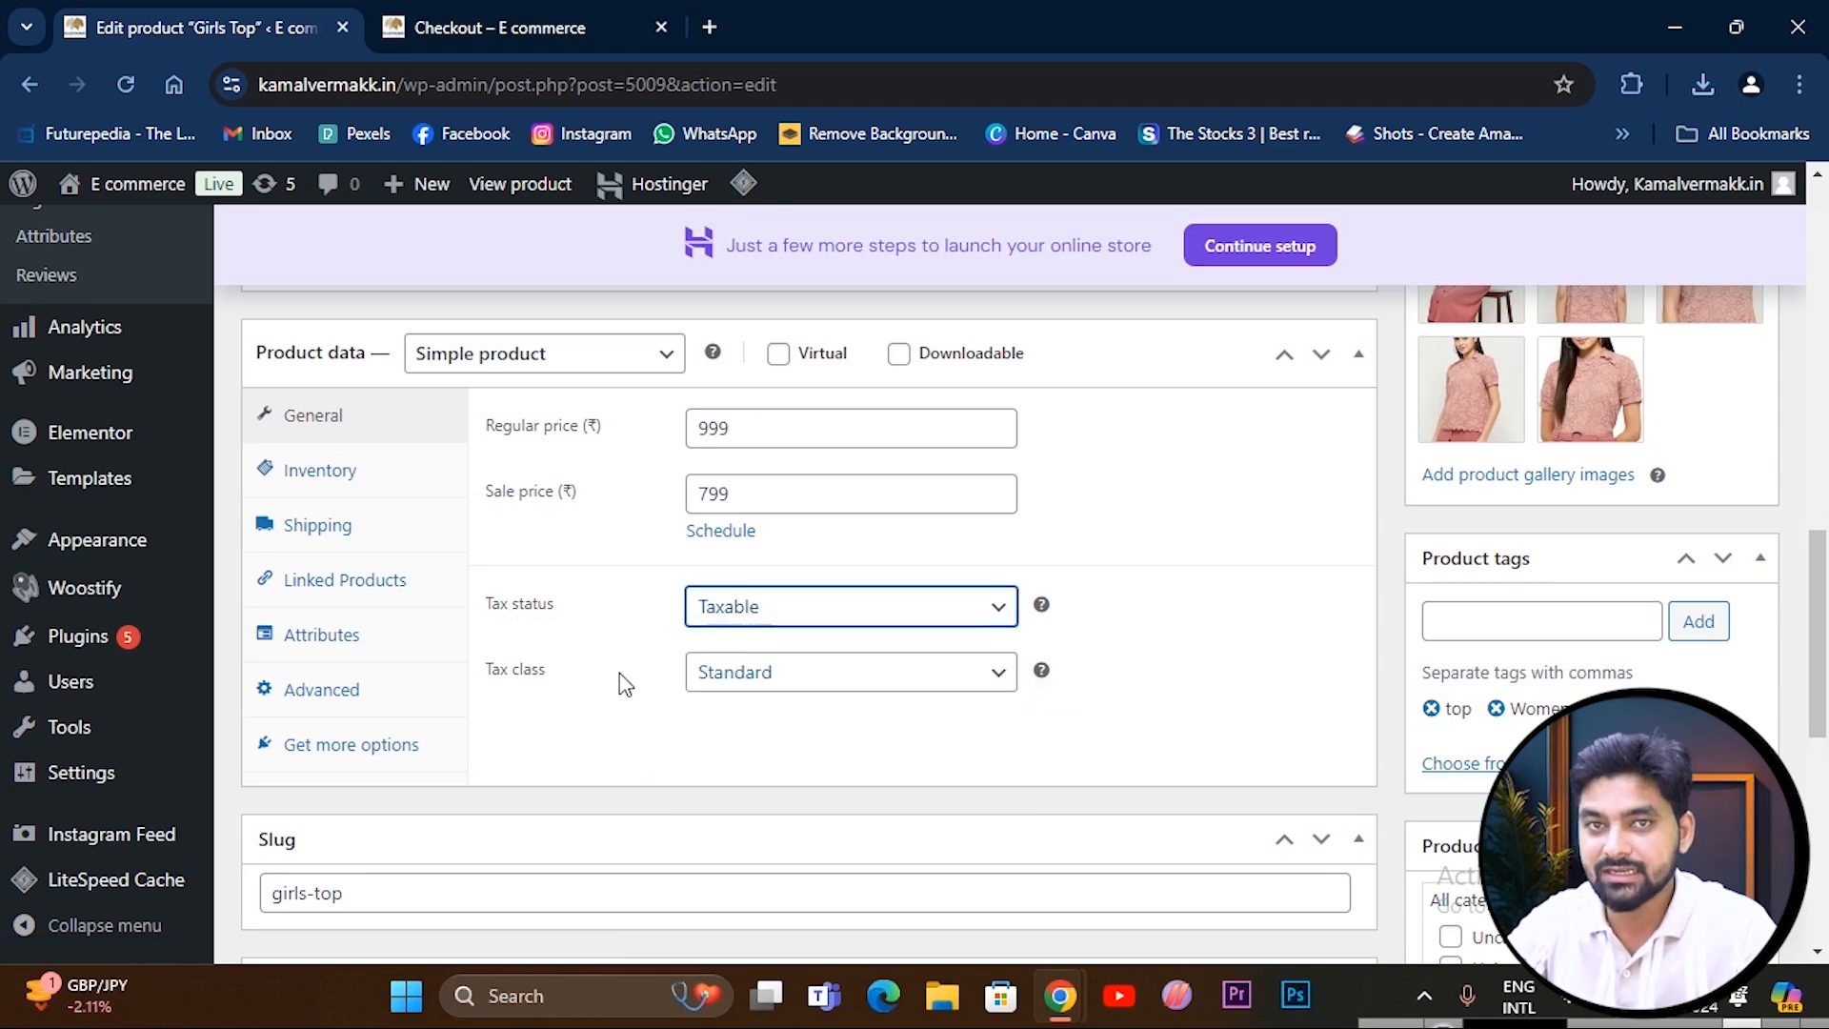
click(726, 678)
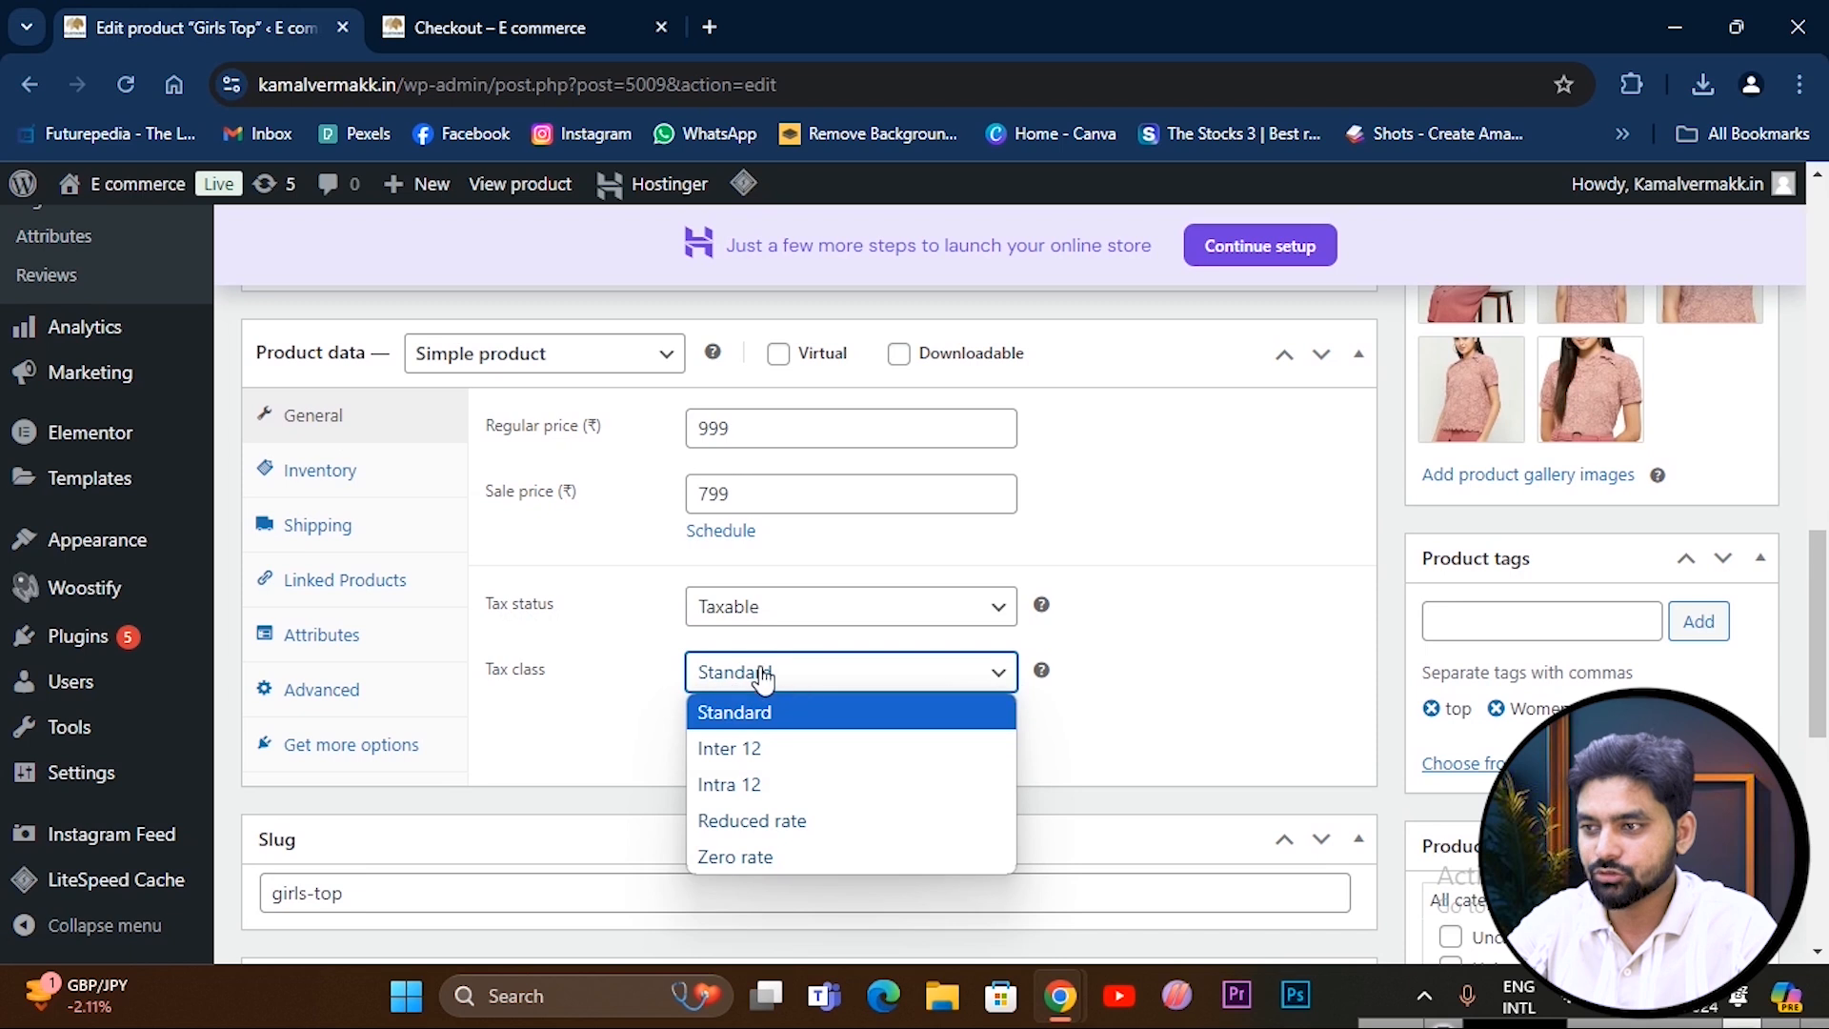
click(734, 783)
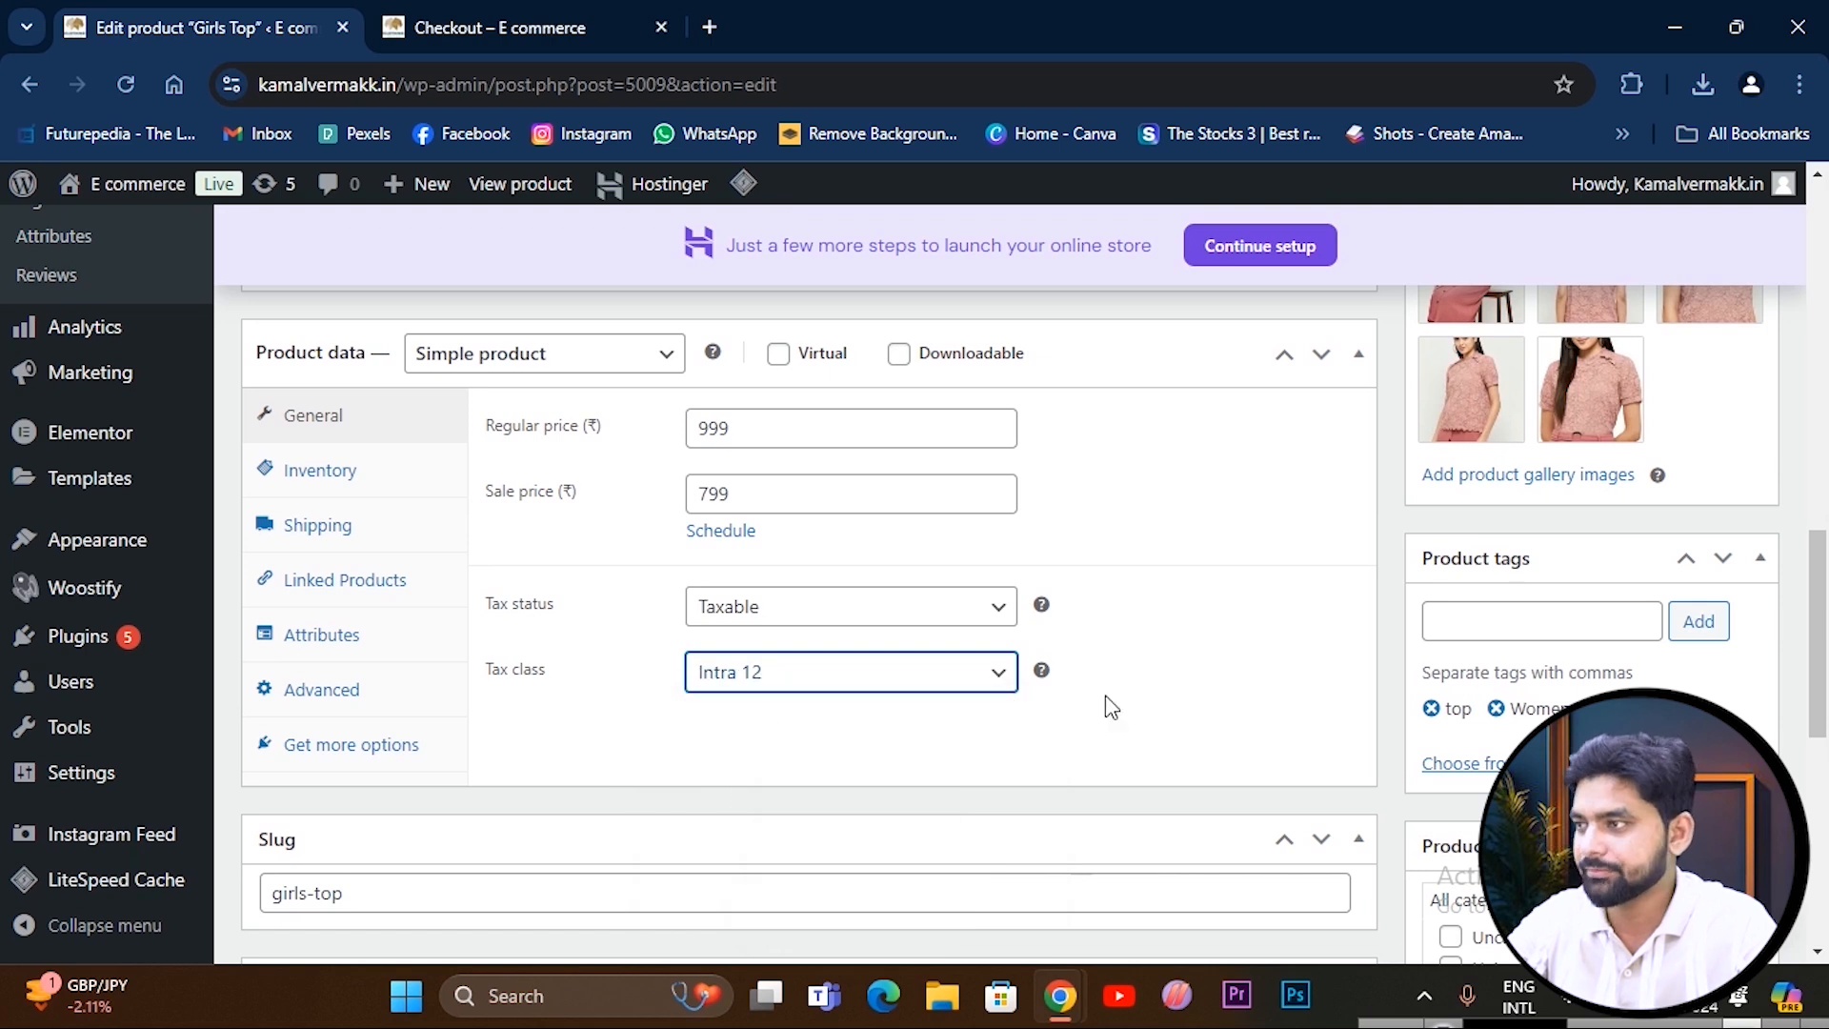
Update the Girls Top product and reload the storefront checkout page to check the applied taxes.
scroll(1545, 587, up, 5)
scroll(1544, 588, up, 6)
scroll(1704, 714, down, 1)
click(1720, 712)
click(468, 29)
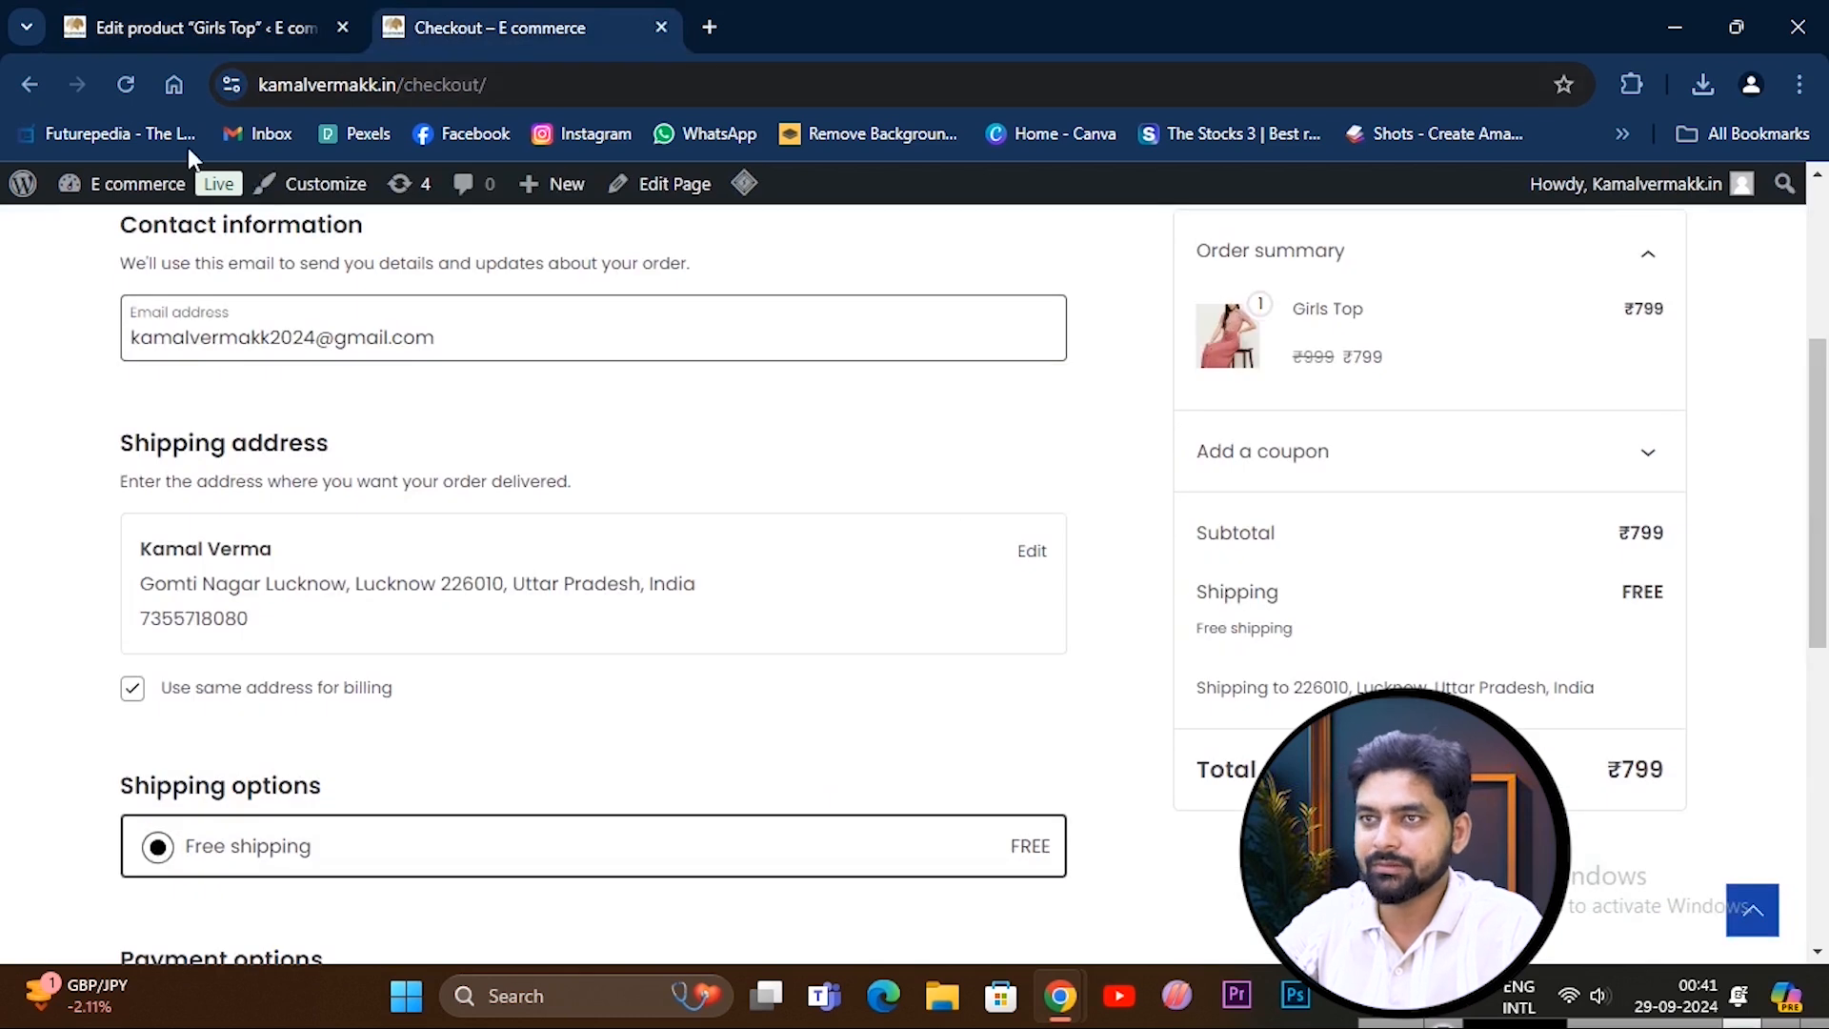
click(124, 84)
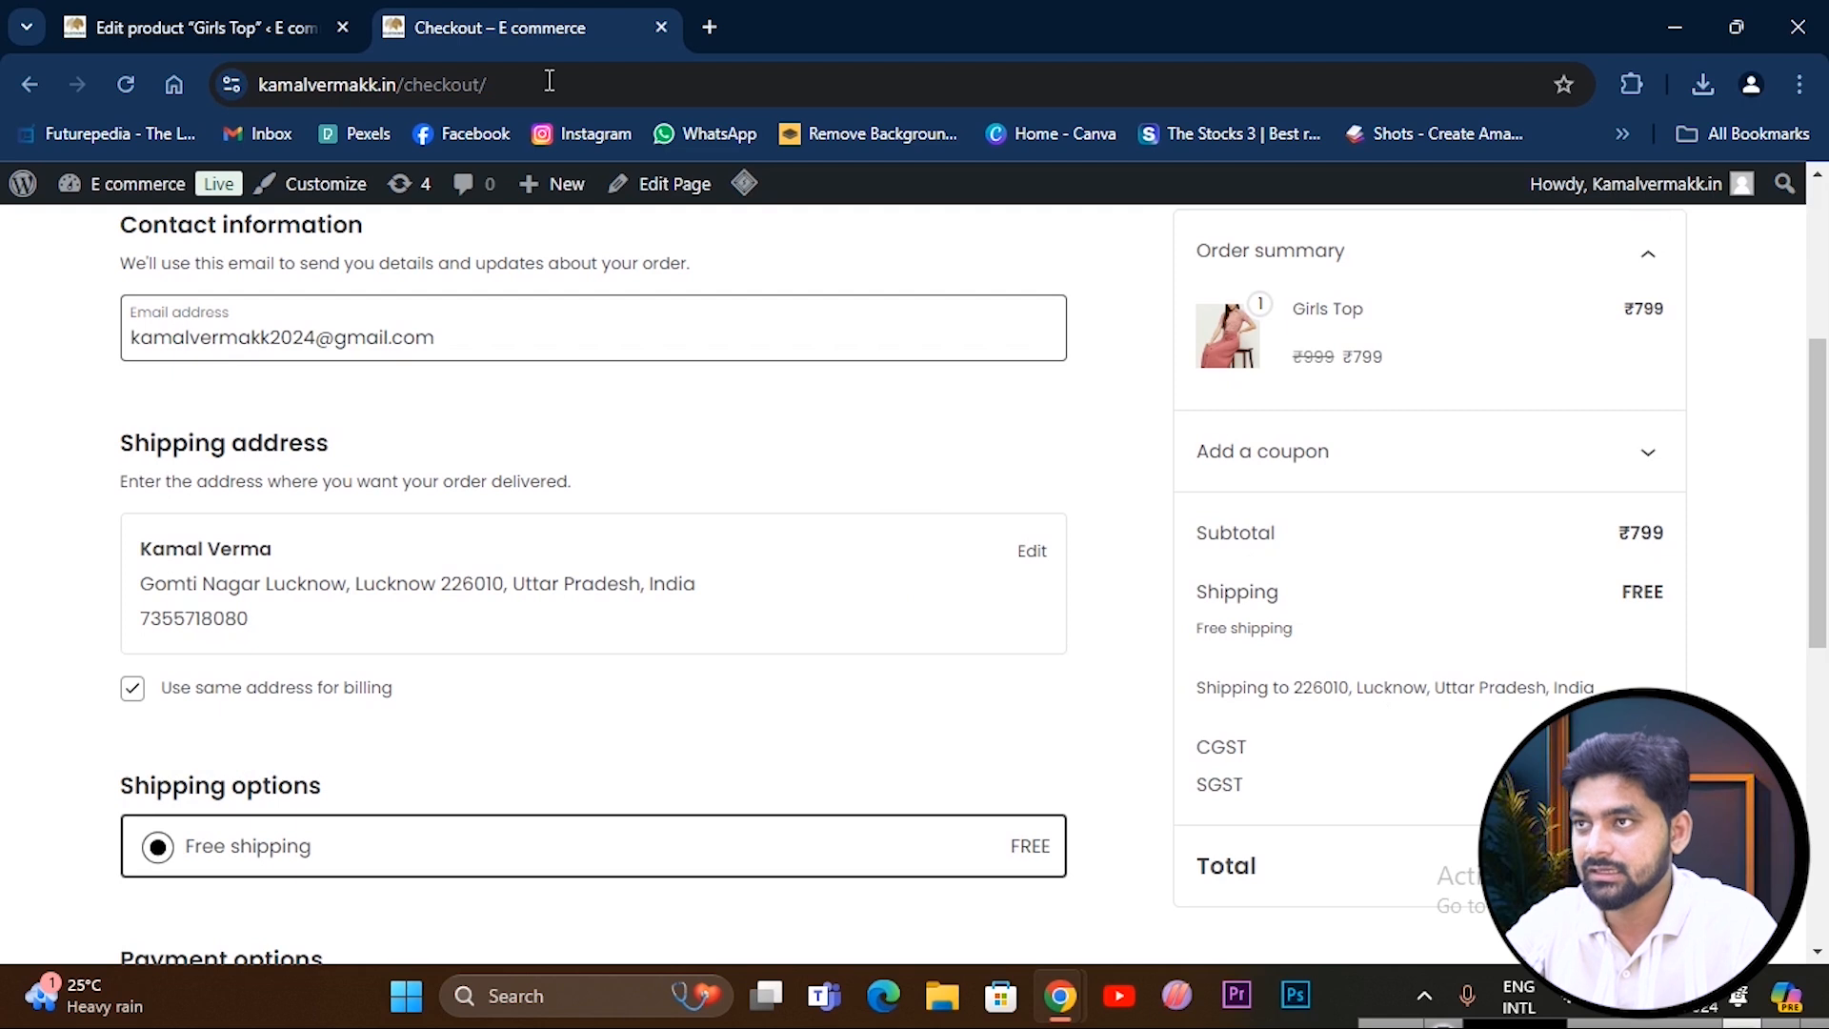
Open the store's website in an incognito window and go to its Shop Full Width page.
click(710, 28)
click(600, 86)
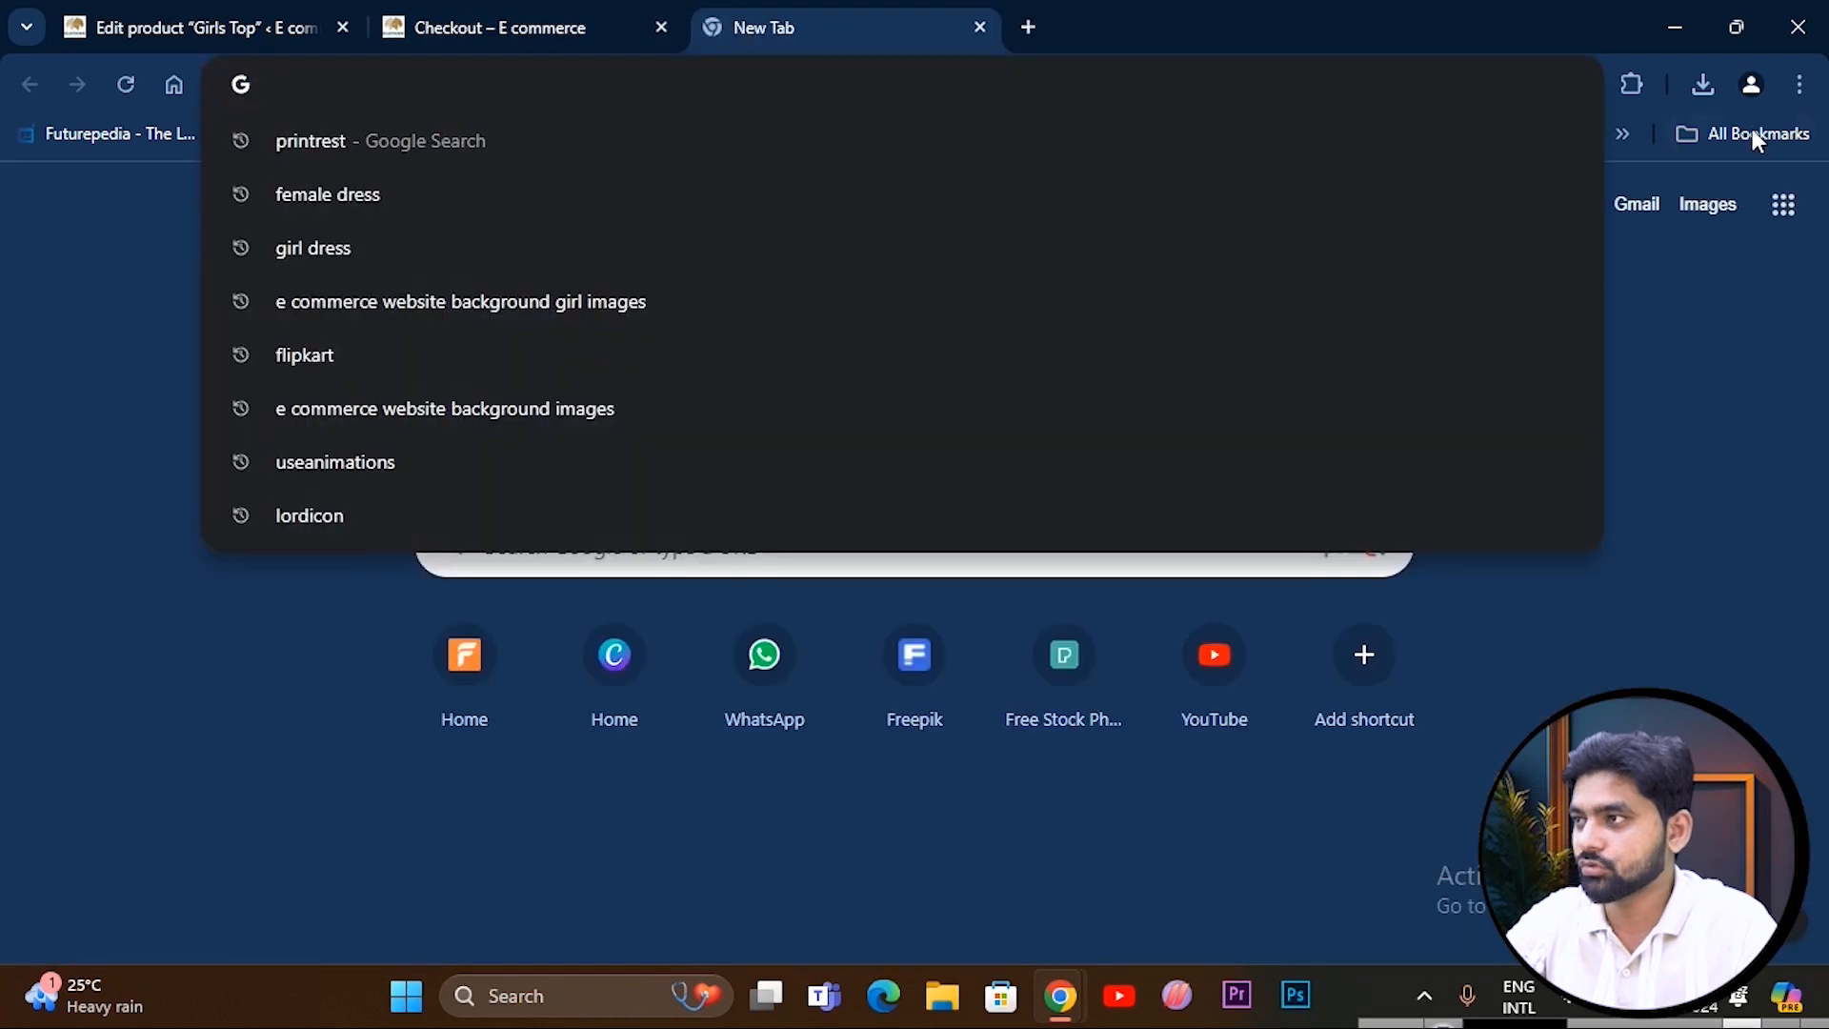
key(ctrl+shift+n)
text(ka)
key(Return)
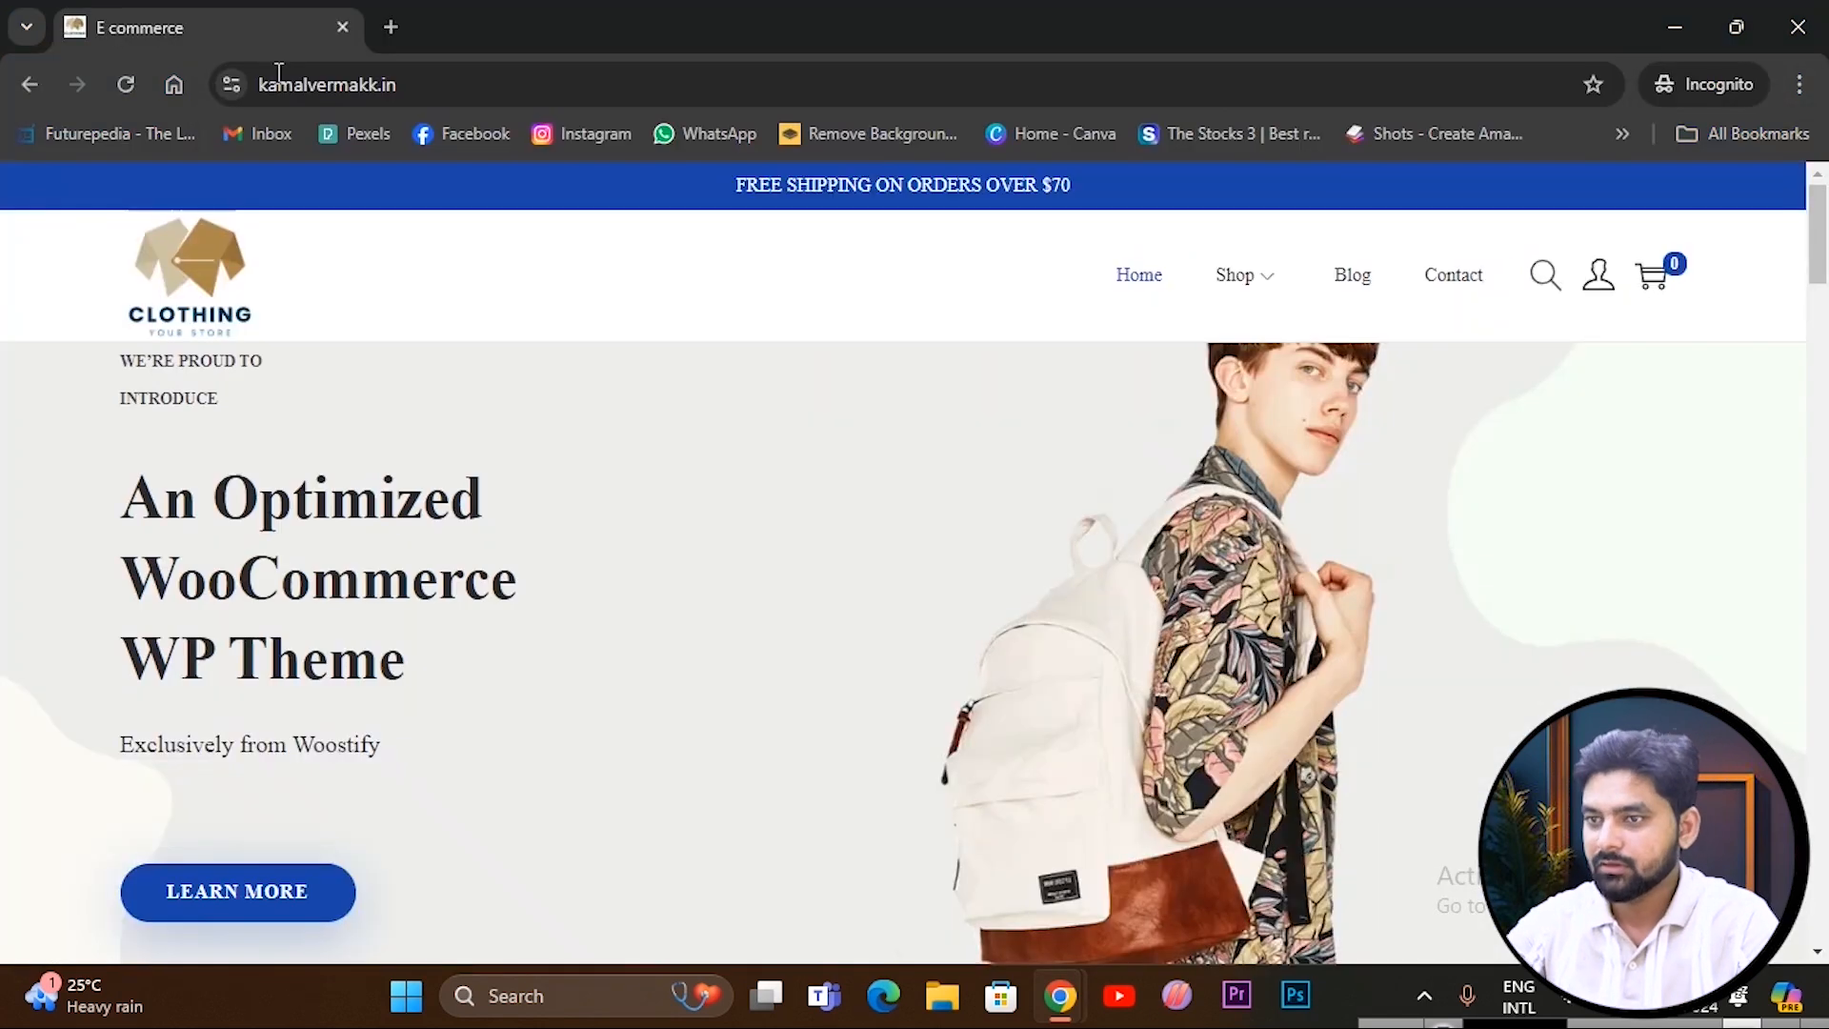
mouse_move(1224, 335)
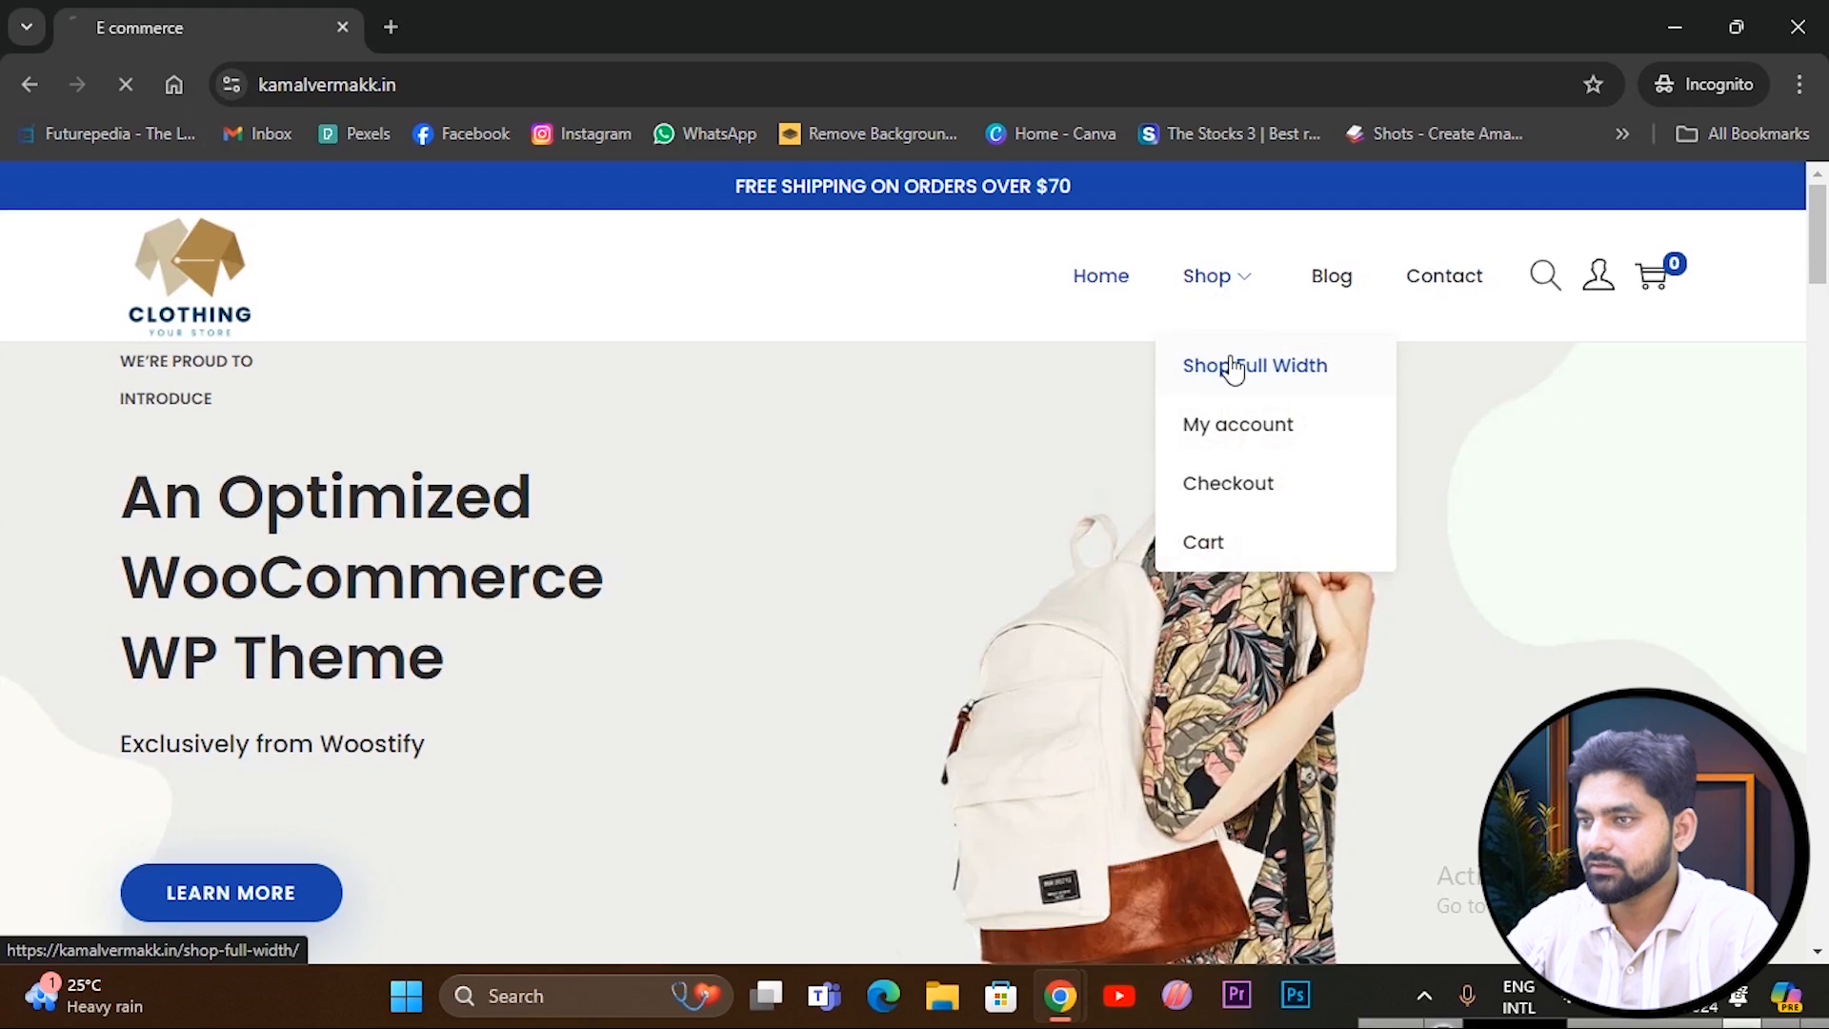
click(1229, 367)
scroll(539, 527, down, 3)
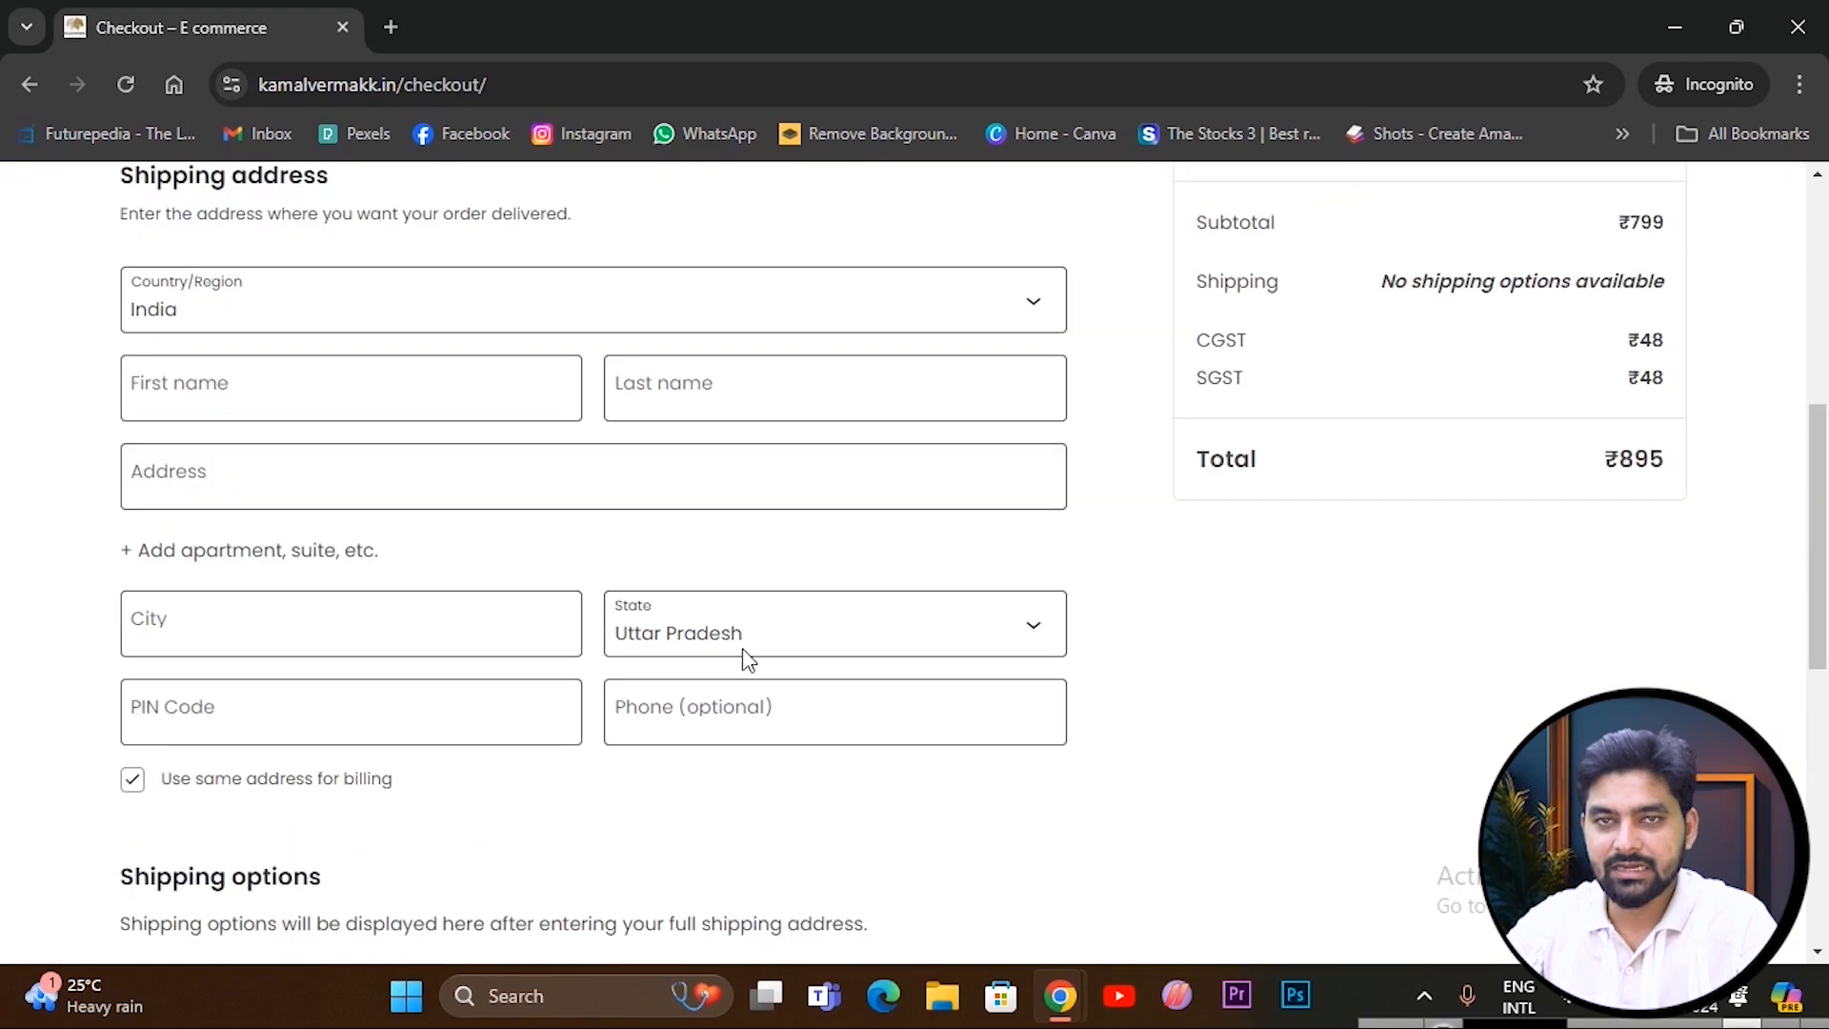
Change the checkout shipping state to Punjab and check the order summary for taxes.
click(809, 651)
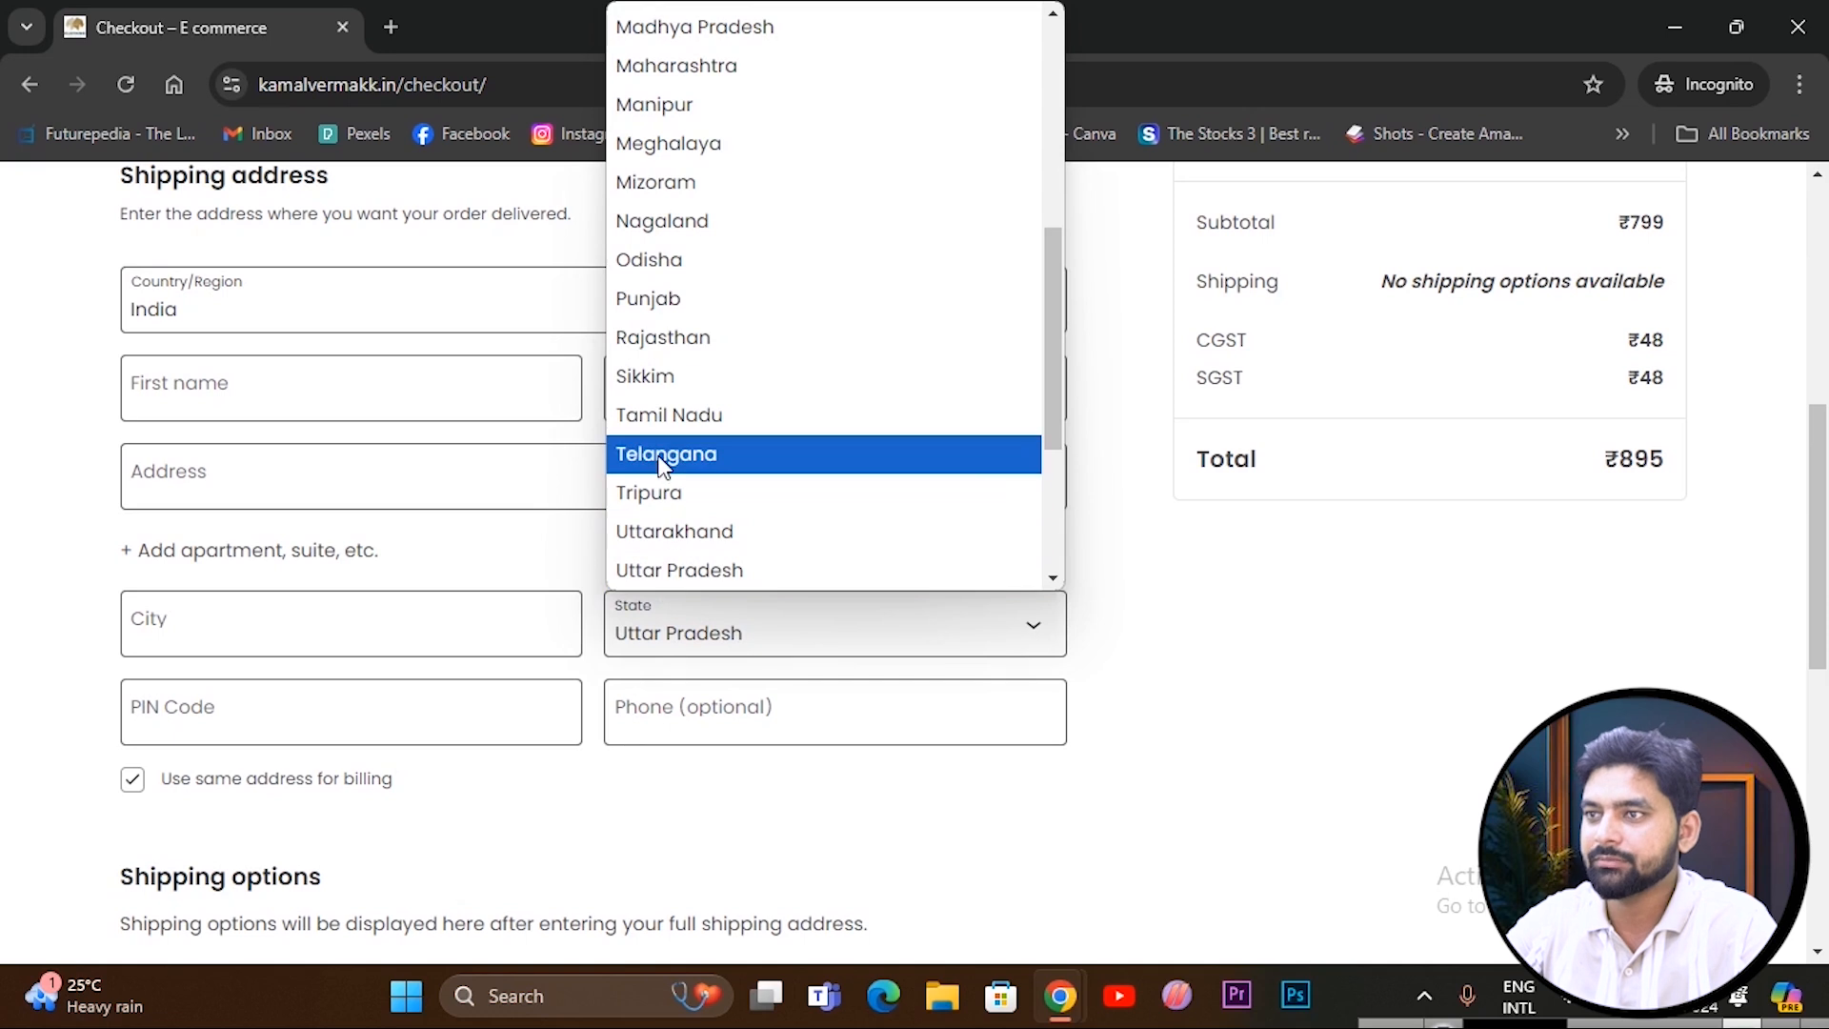
click(666, 307)
scroll(665, 310, up, 4)
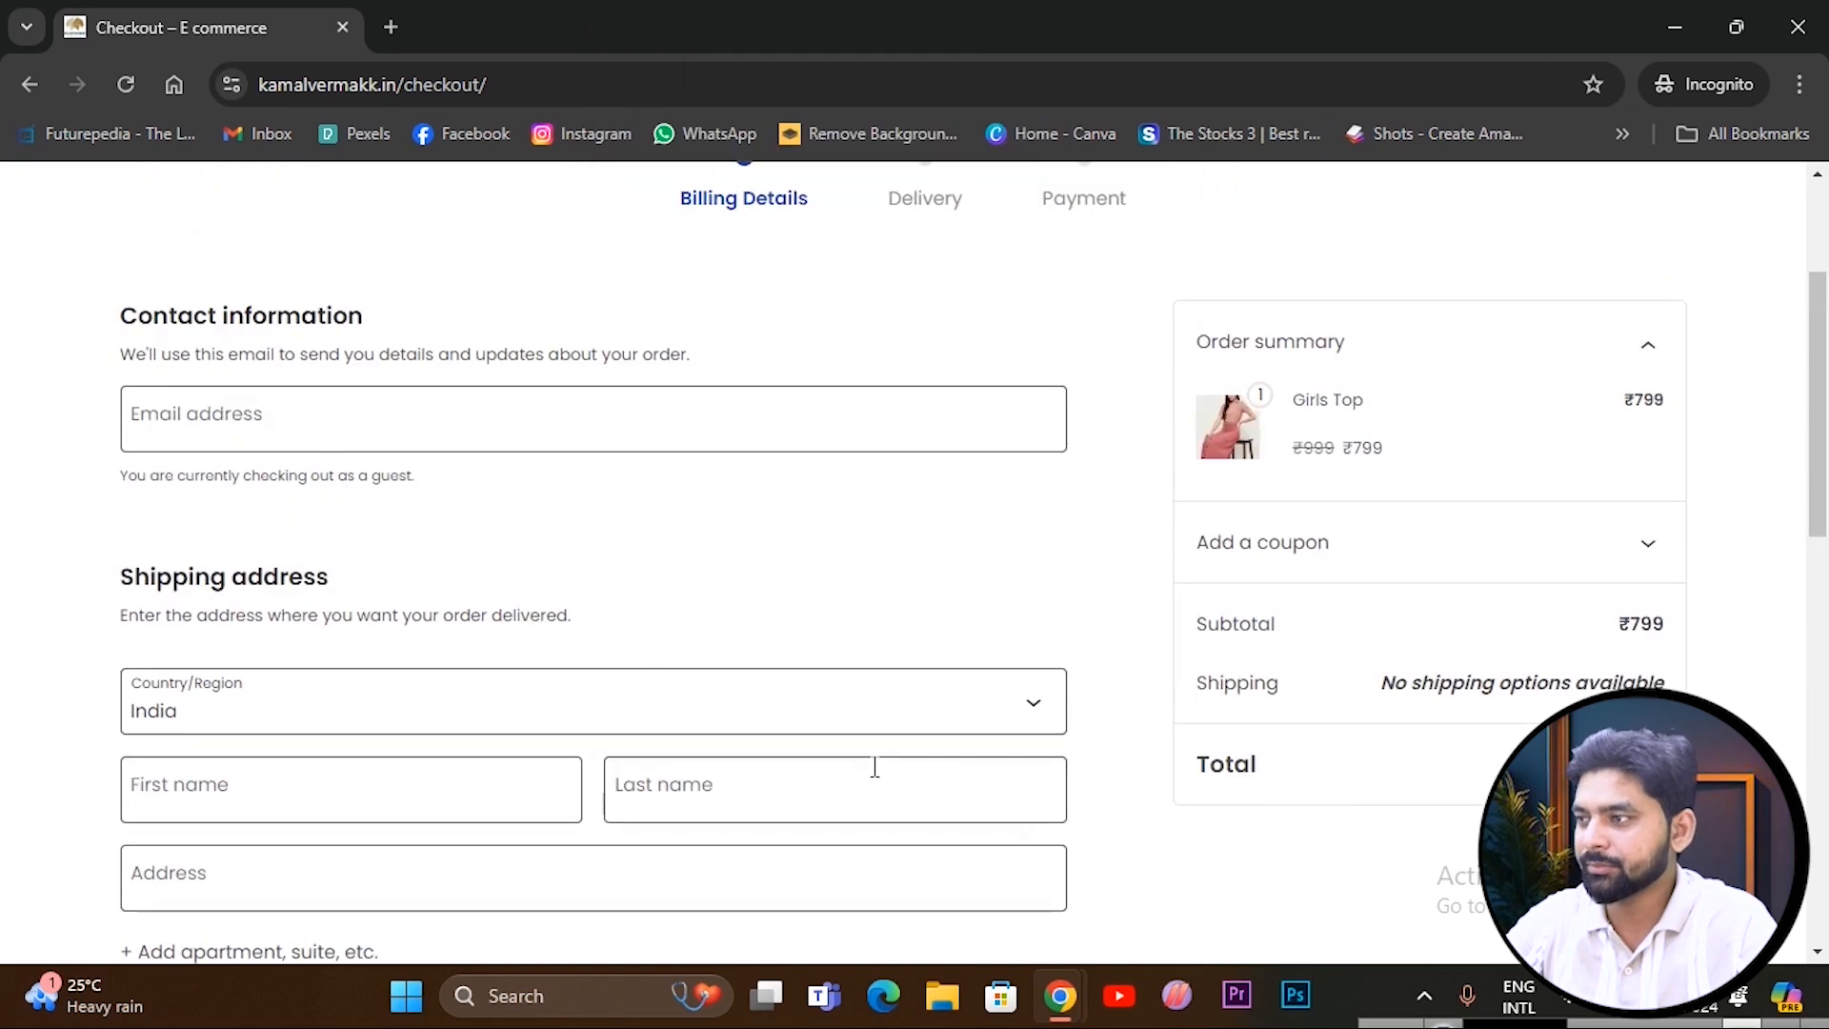
drag(1381, 683, 1533, 686)
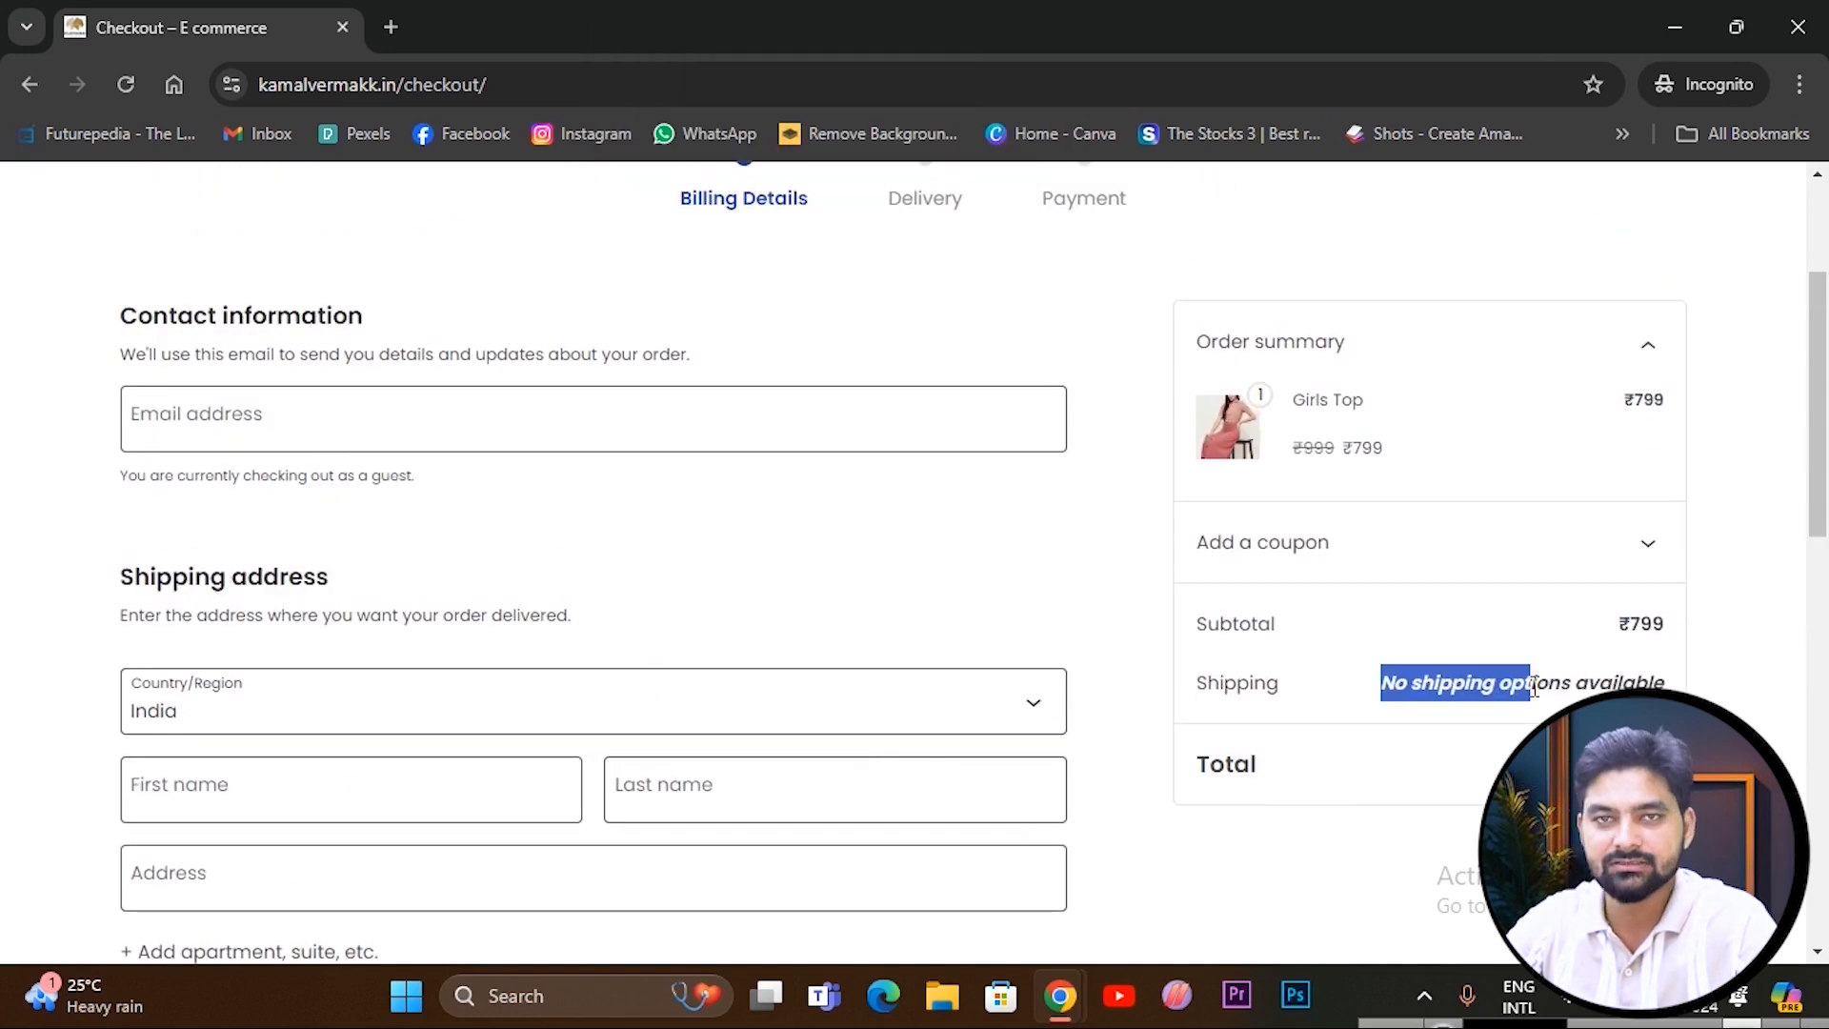
Set the checkout shipping state back to Uttar Pradesh to check the intra-state taxes.
scroll(1175, 641, down, 3)
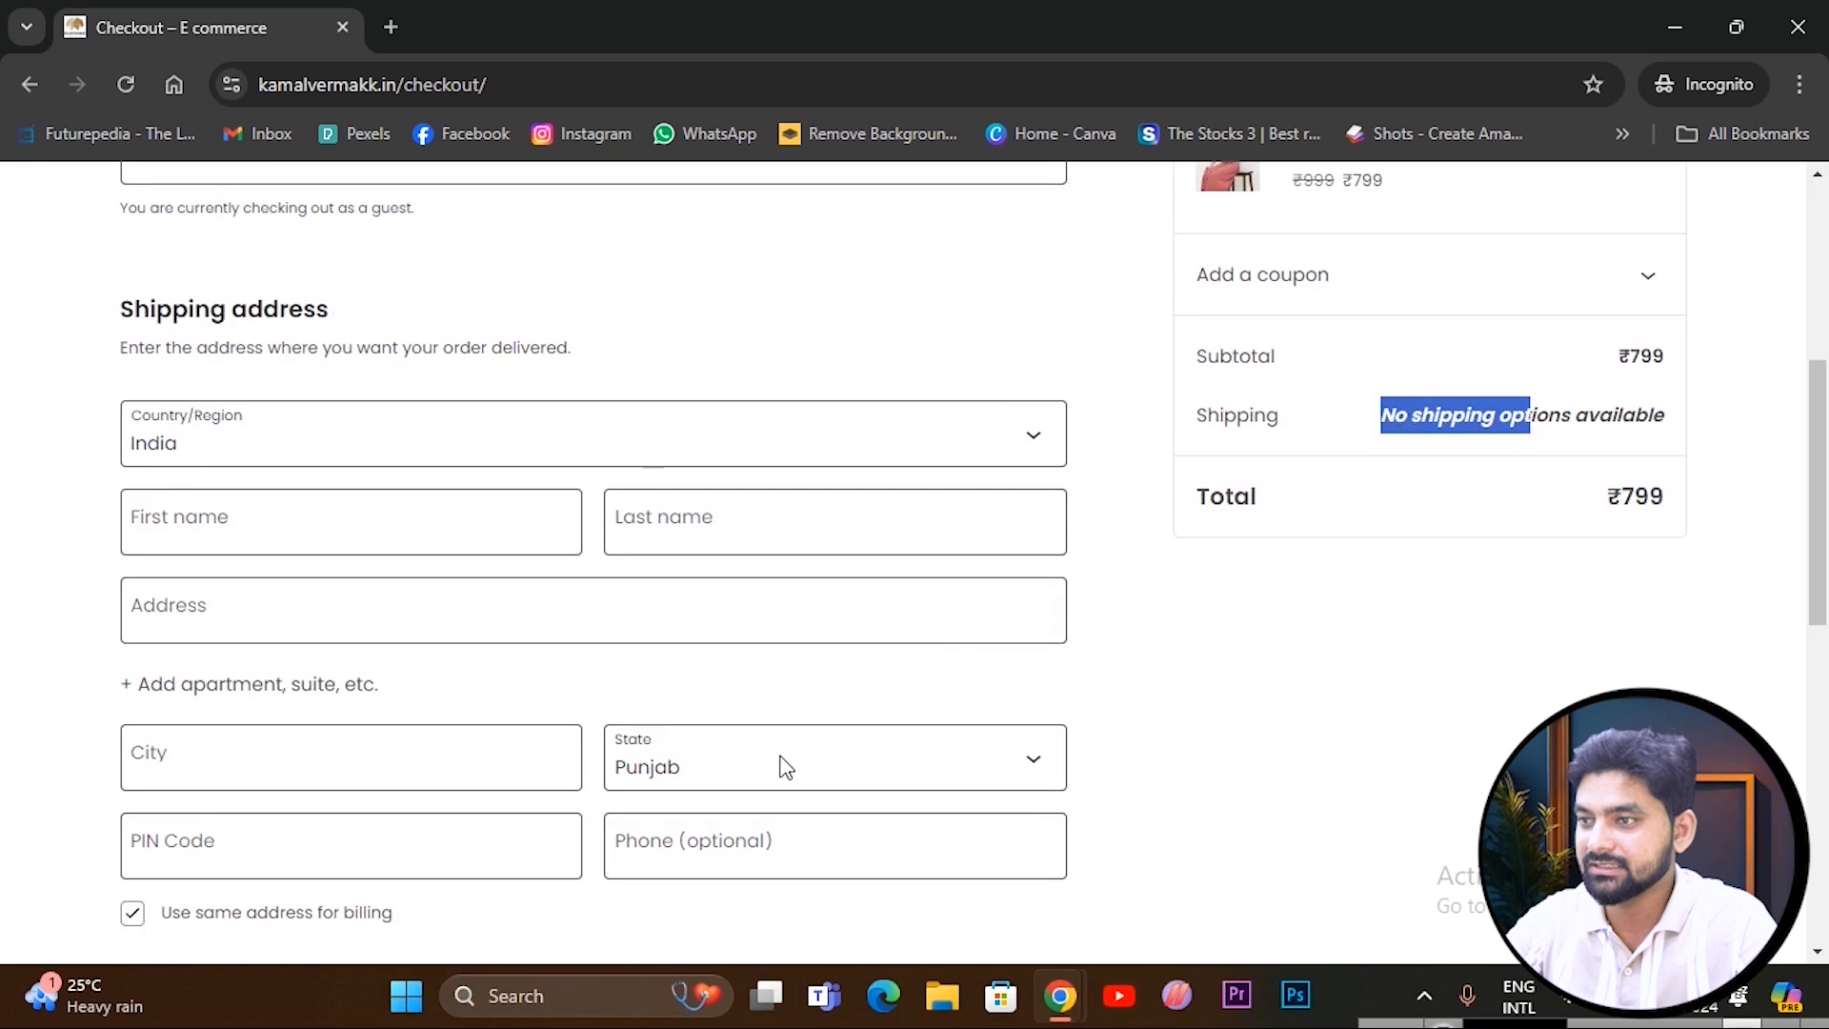
click(784, 765)
scroll(832, 624, down, 5)
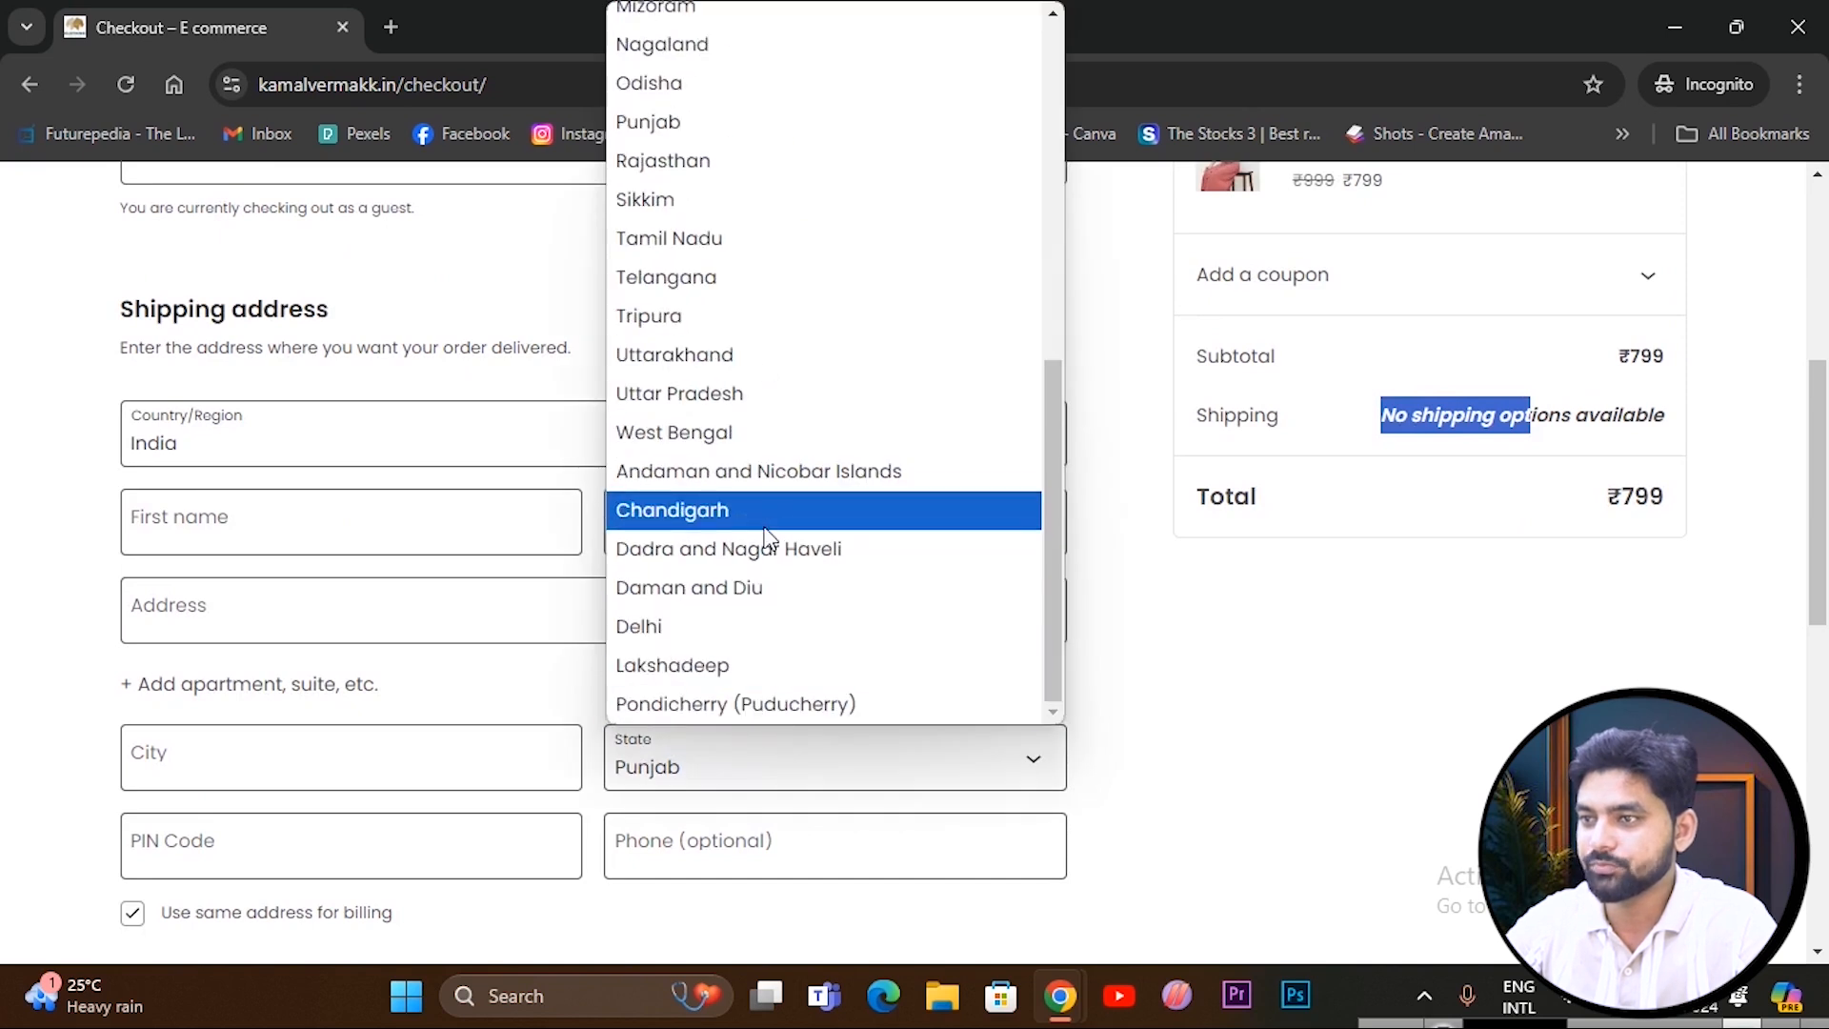
click(724, 395)
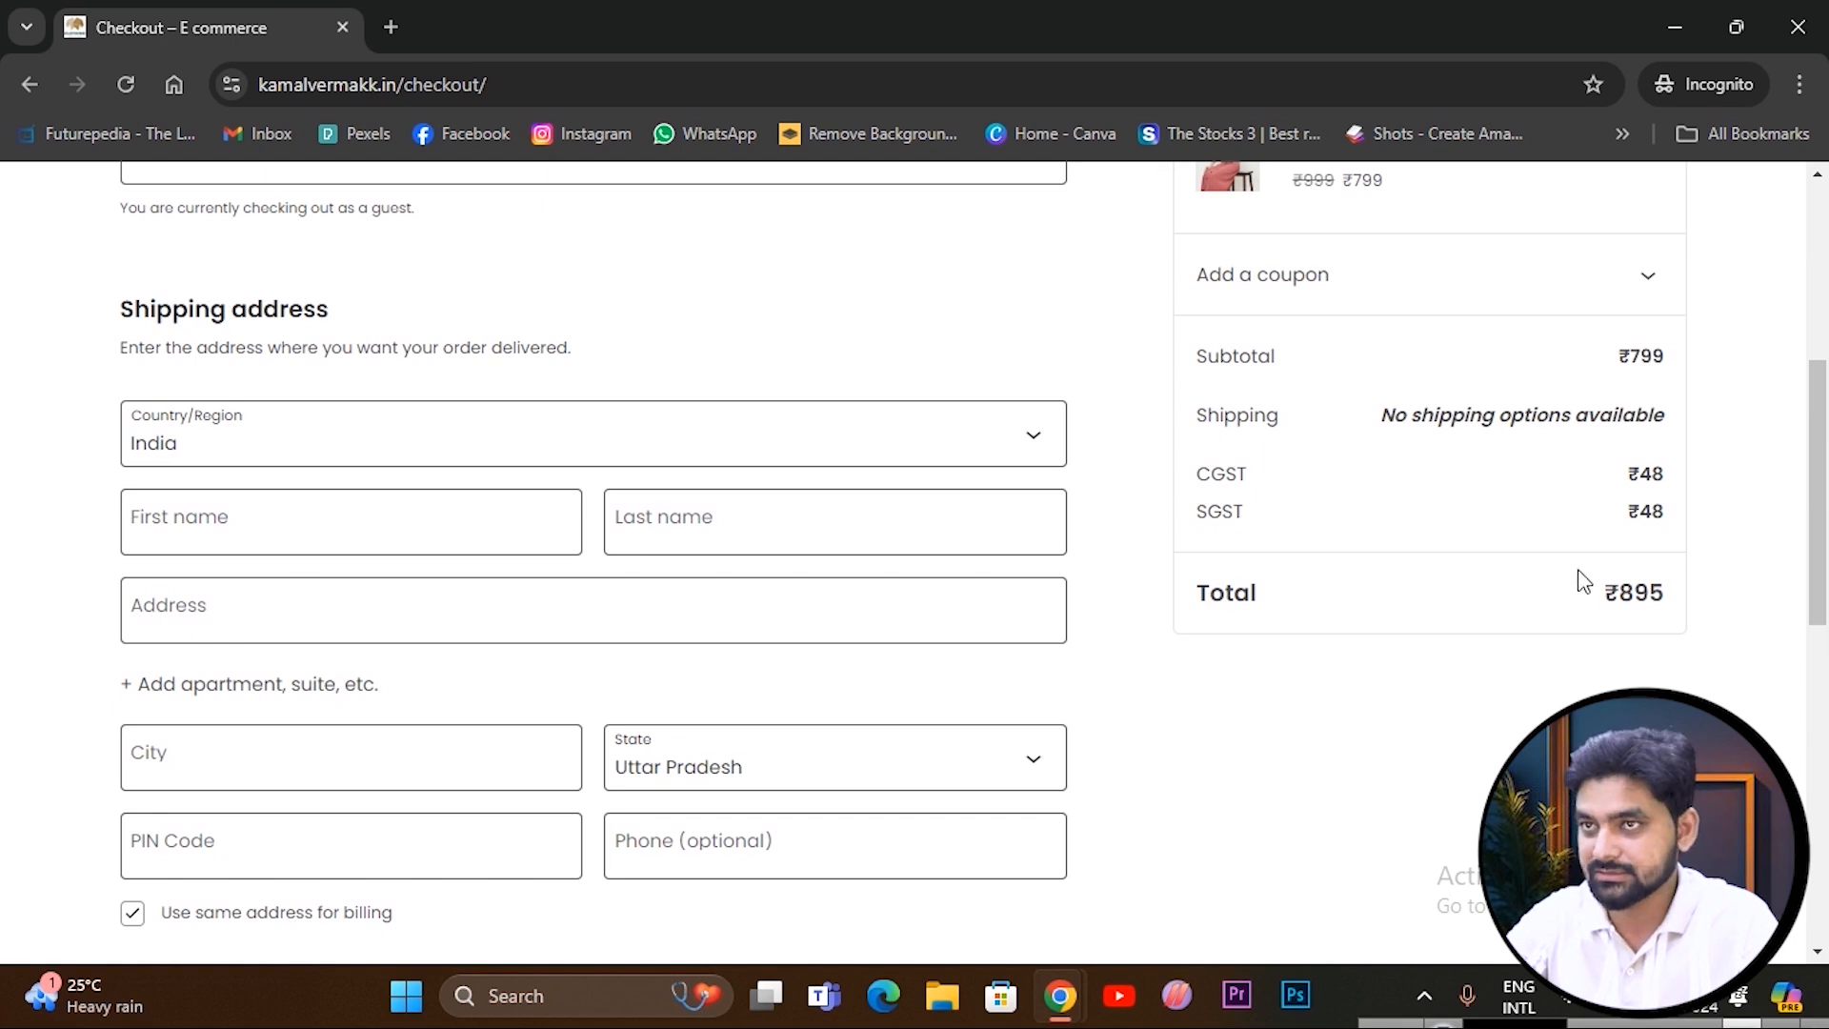
Return to the store admin and open the Inter 12 tax rates in the WooCommerce settings.
key(alt+Tab)
click(179, 25)
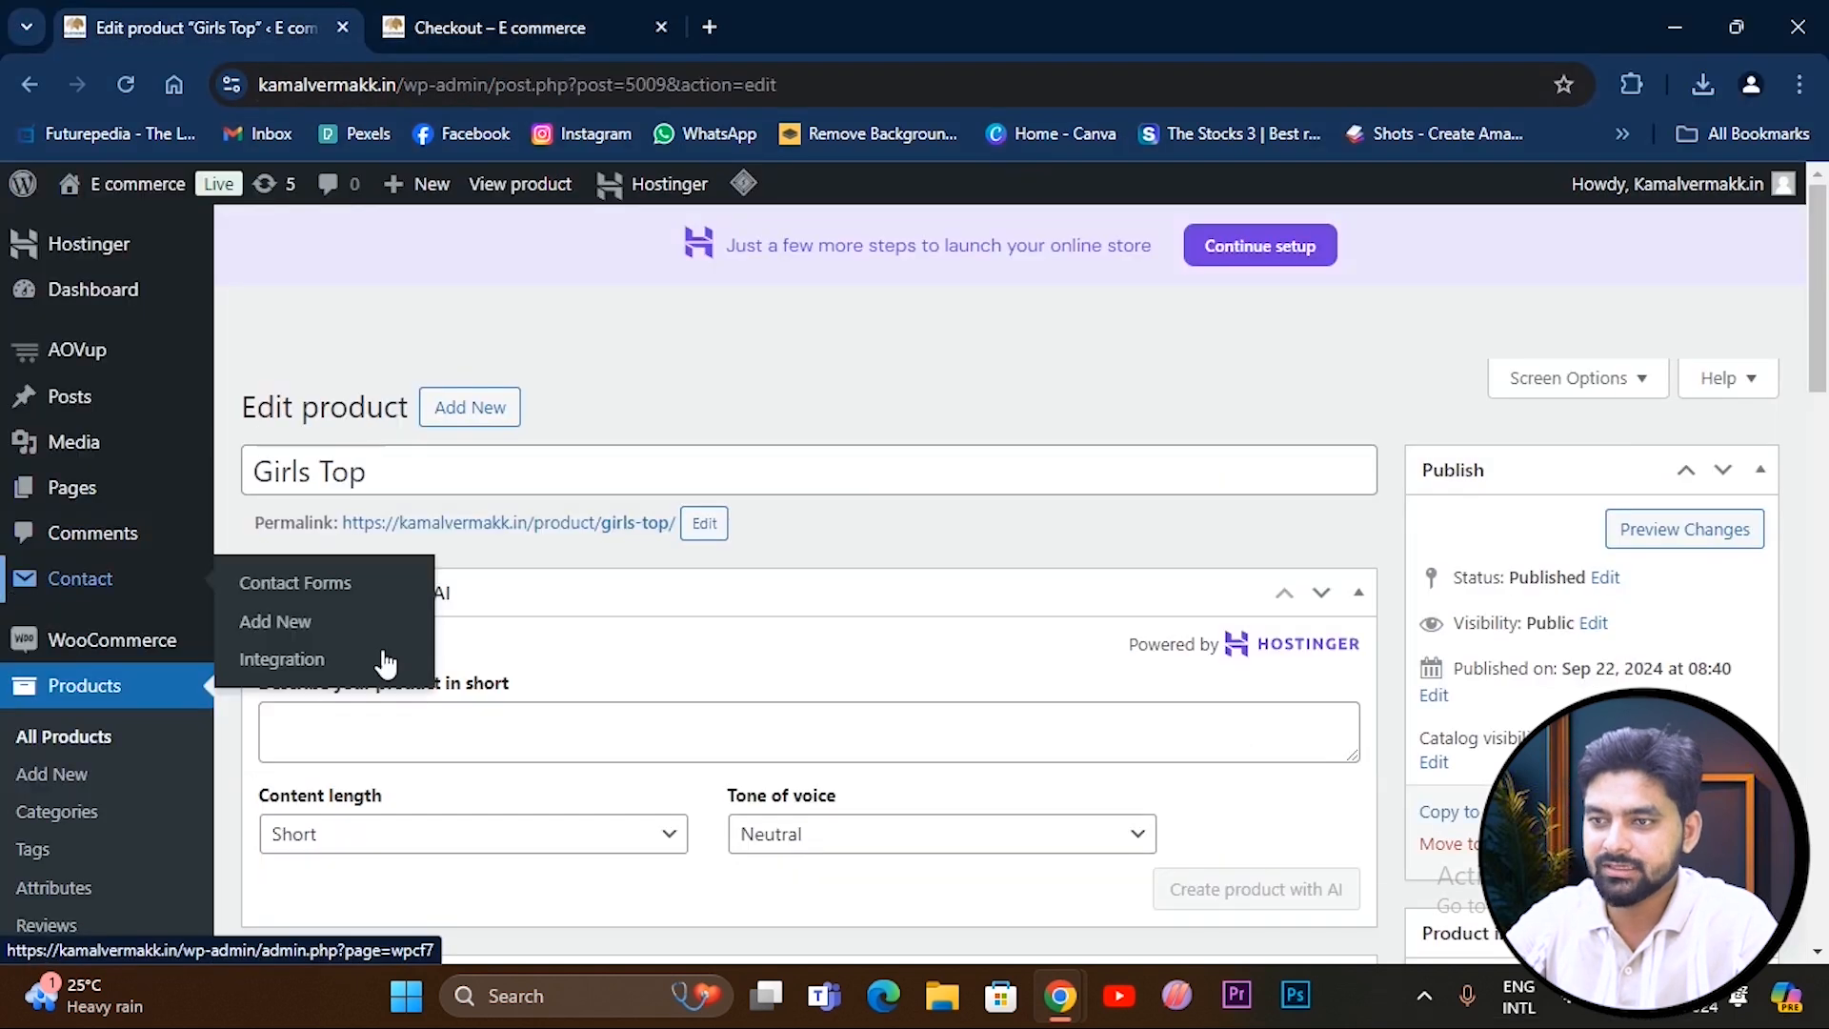
scroll(105, 533, down, 3)
mouse_move(110, 389)
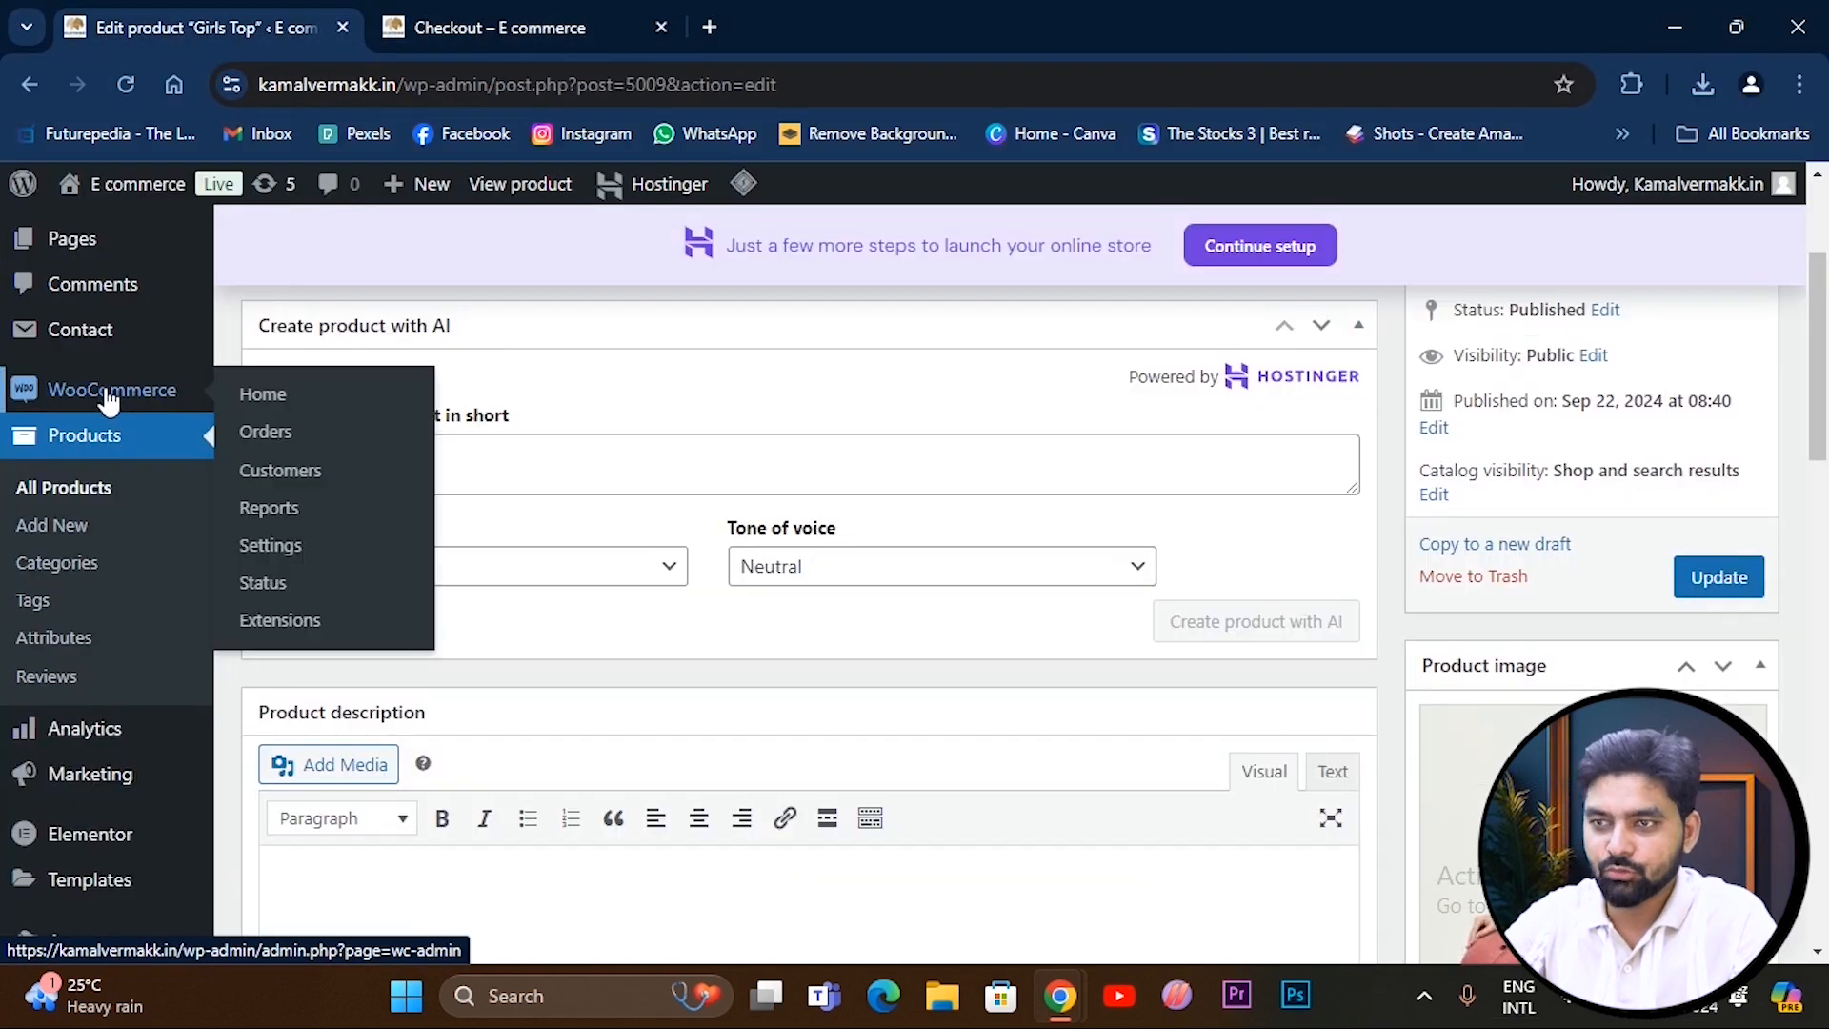
click(255, 549)
click(509, 445)
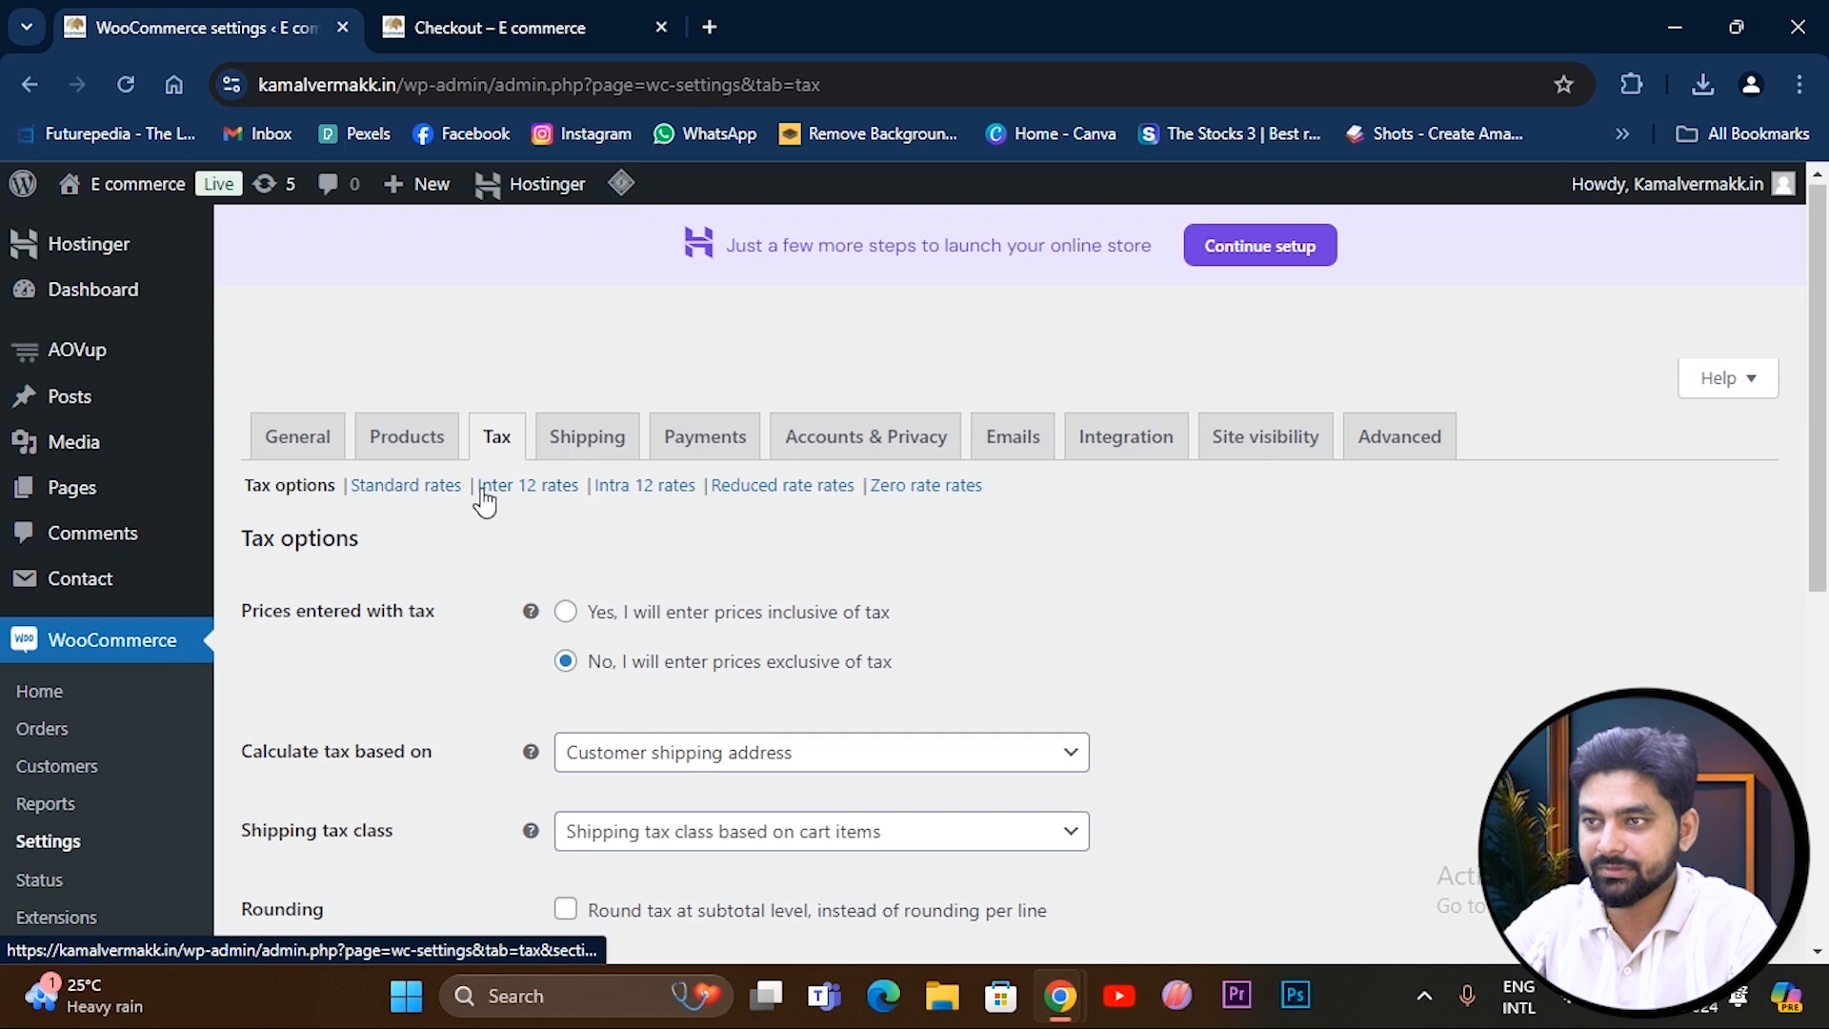
click(485, 497)
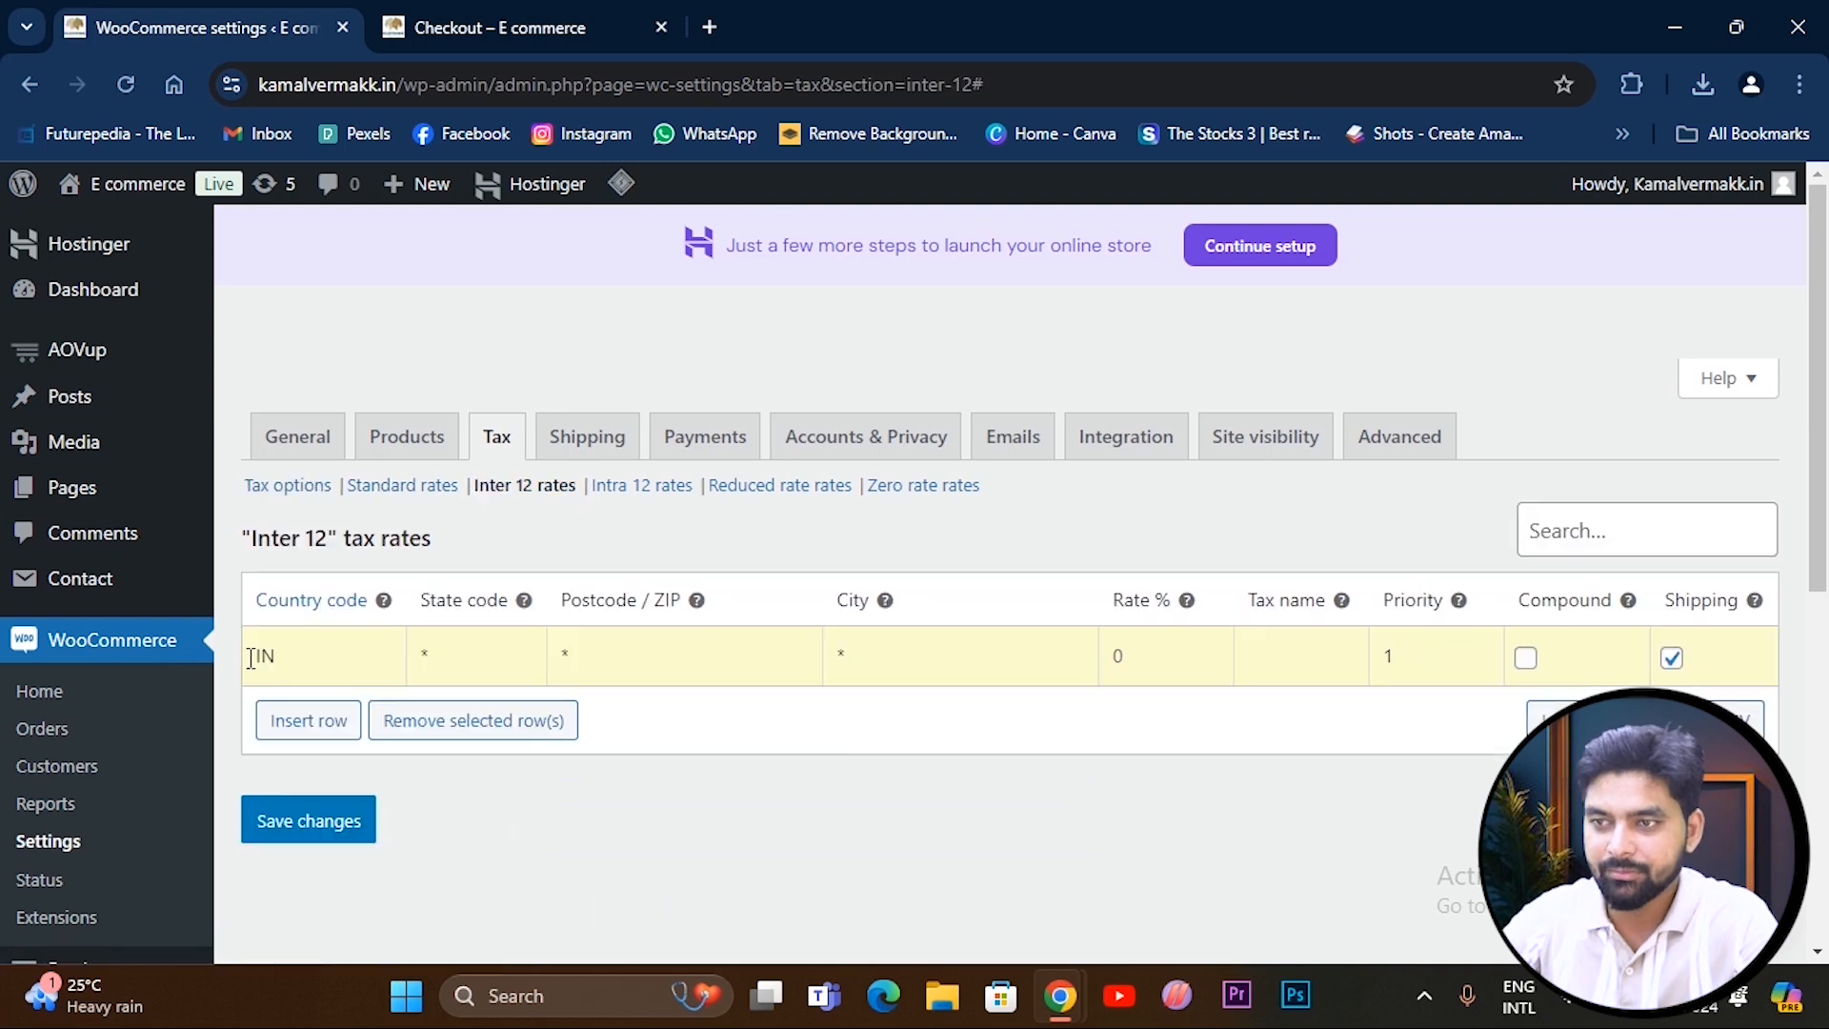
Fill in the IN rate row with state code Panjab, a 12% rate and the tax name IGST.
click(461, 657)
text(Panjab)
click(944, 651)
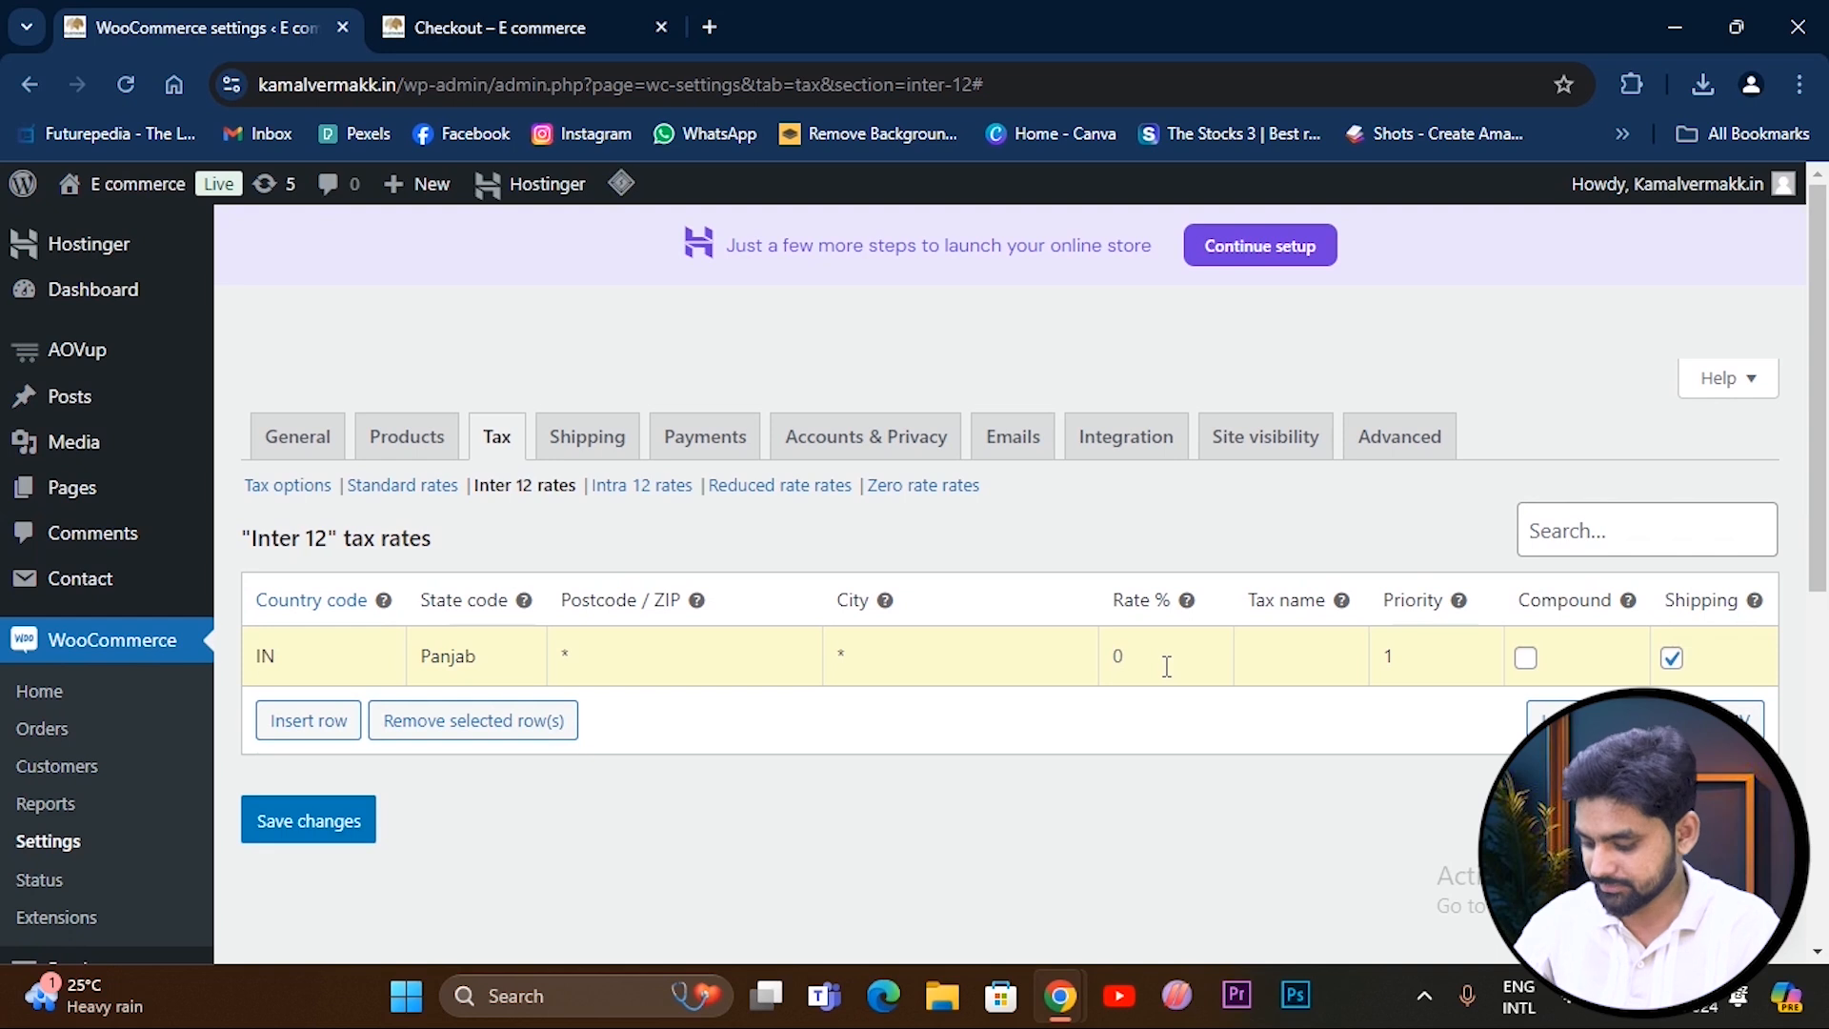
text(12)
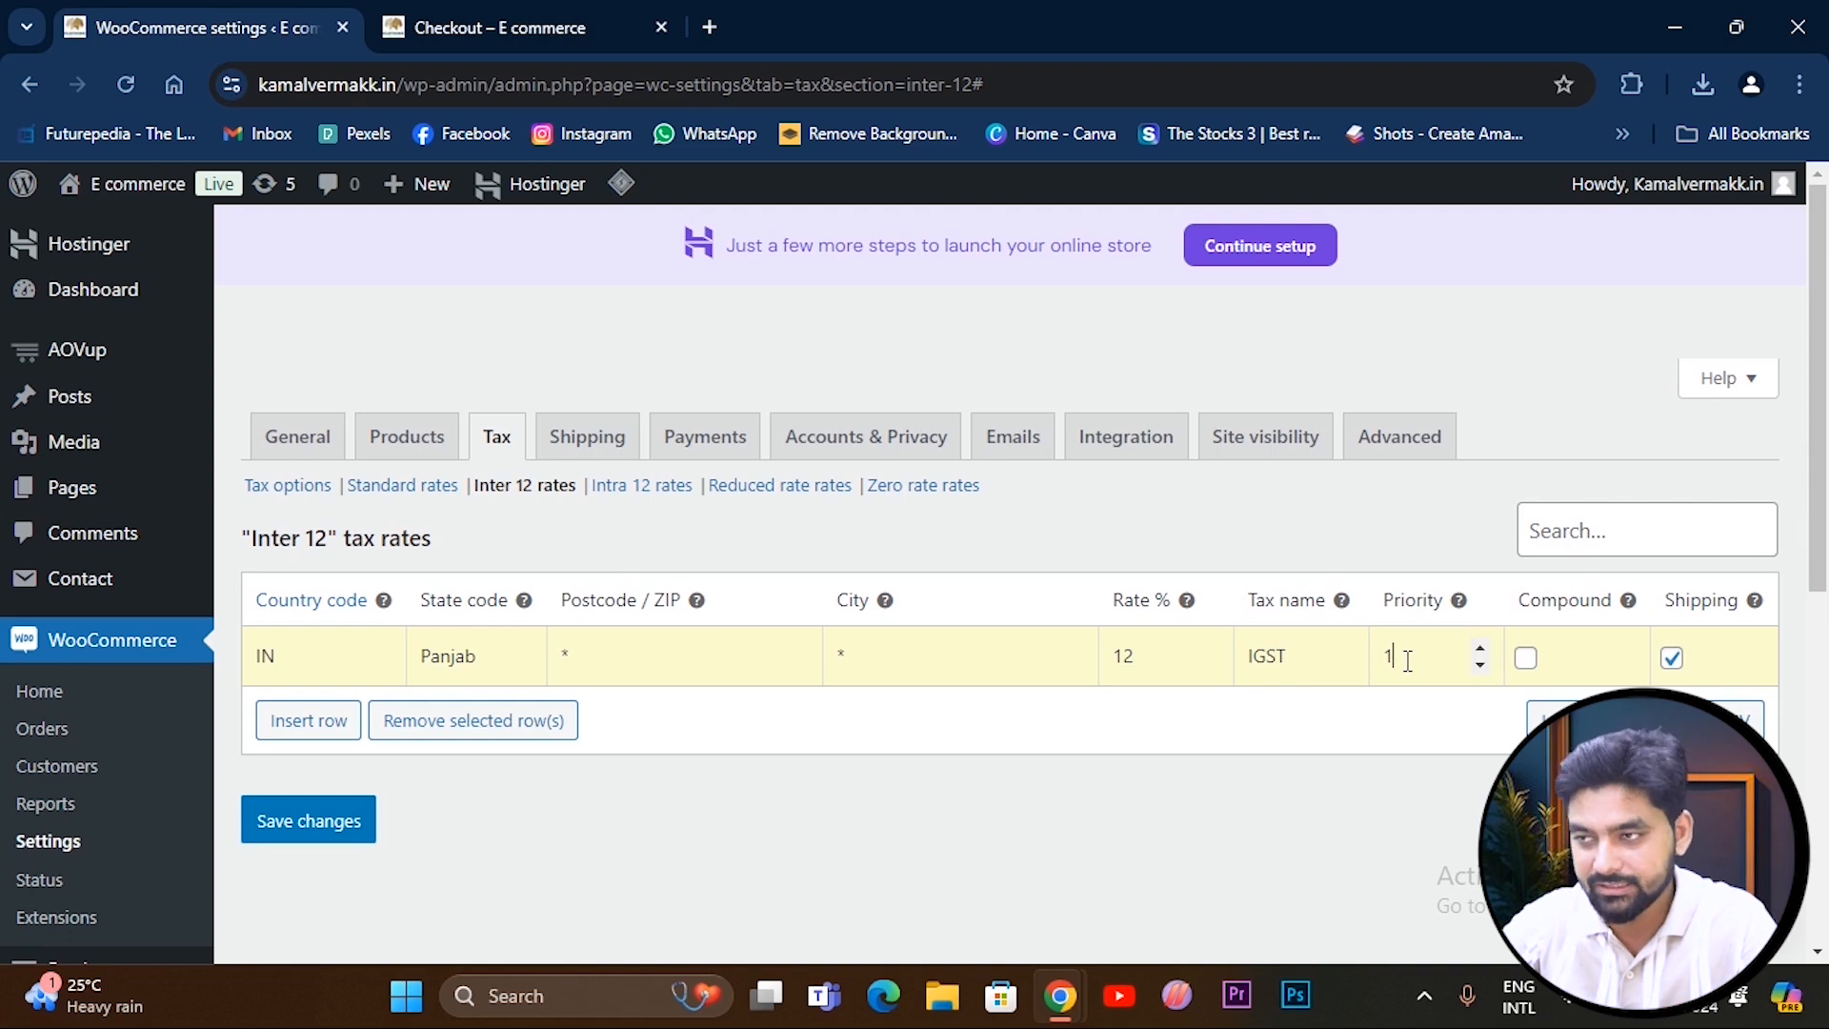
Add a second rate row for country IN, state Delhi, with a 12% rate and tax name IGST, and save the Inter 12 rates.
click(299, 723)
click(280, 708)
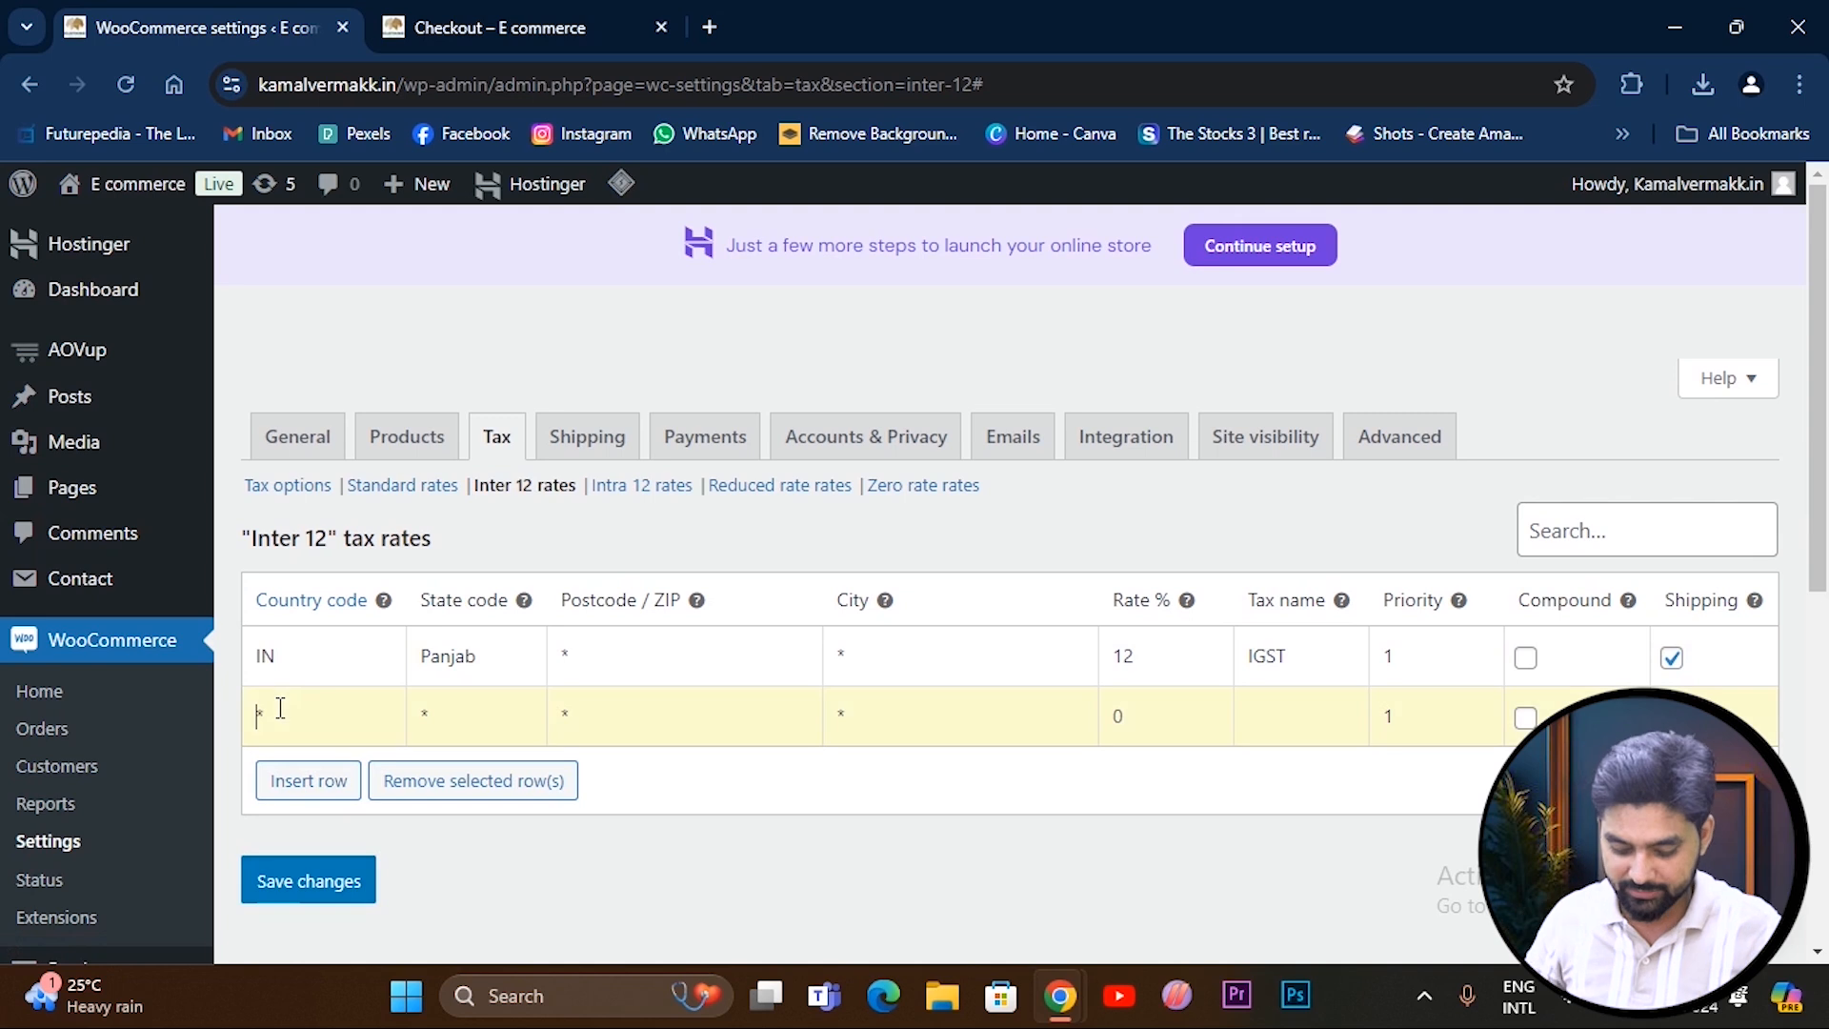
text(IN)
key(Tab)
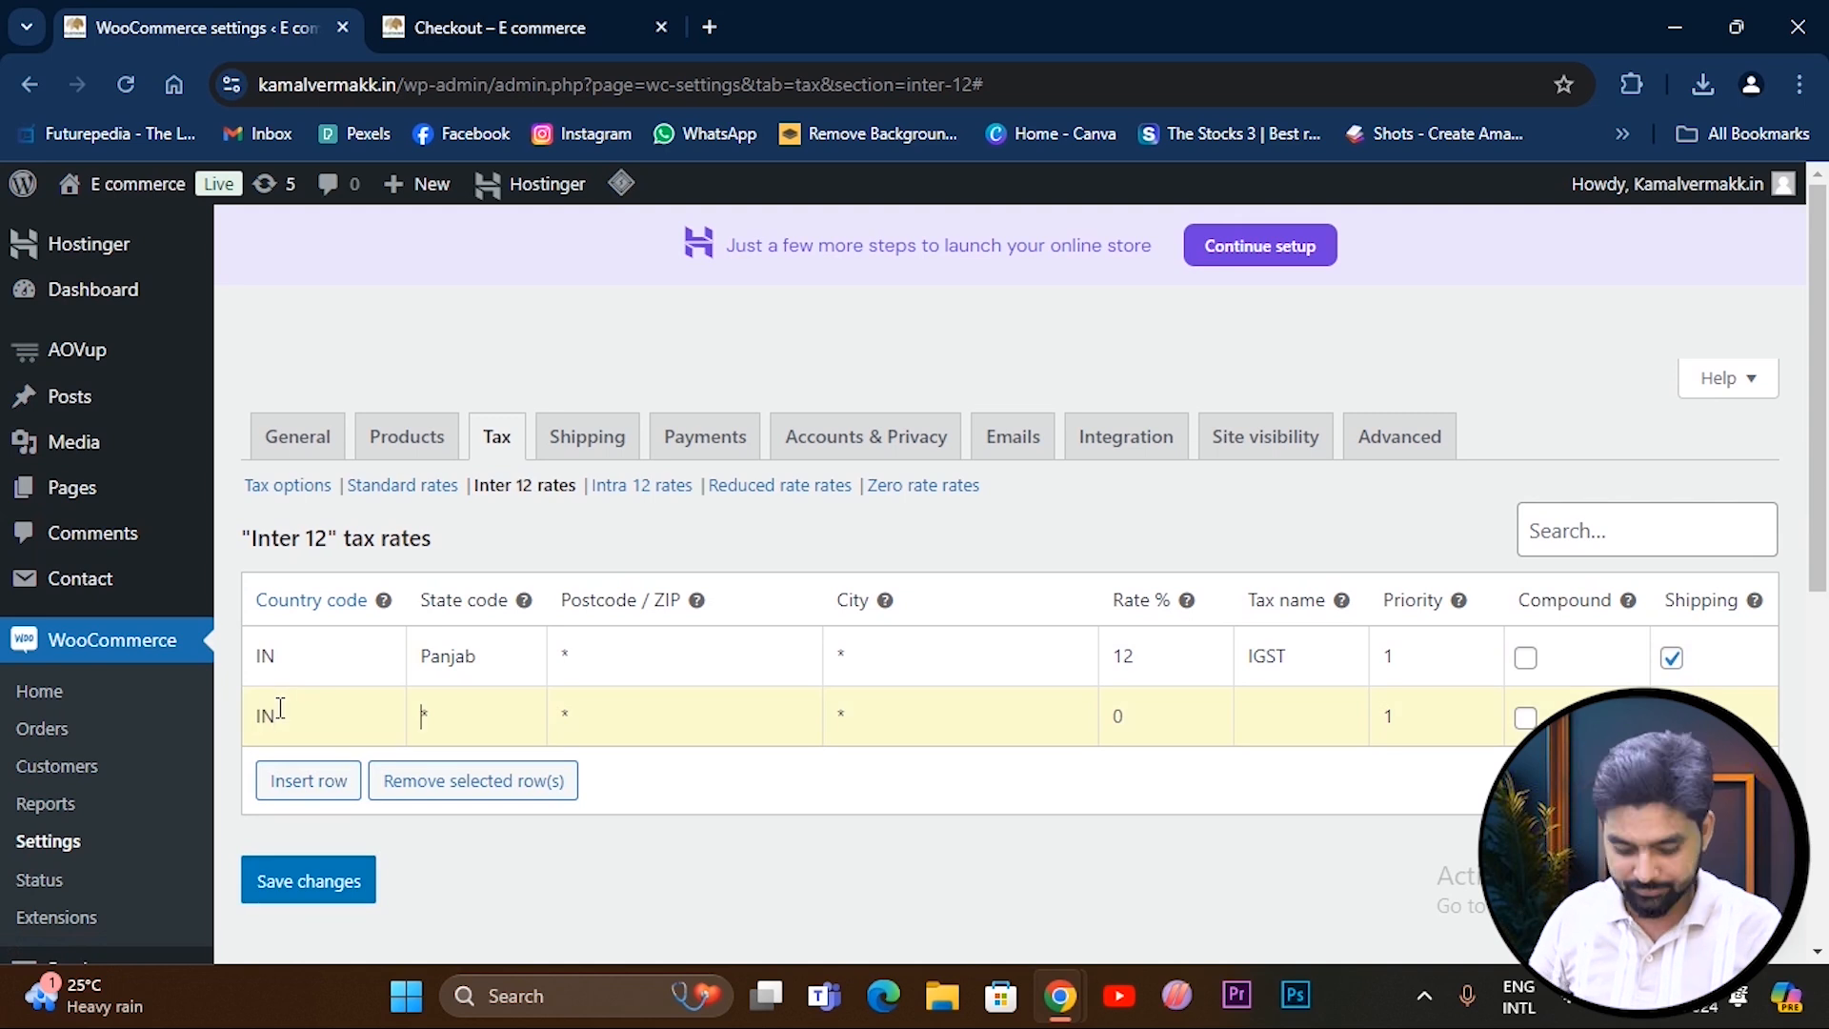
text(Delhi)
key(Tab)
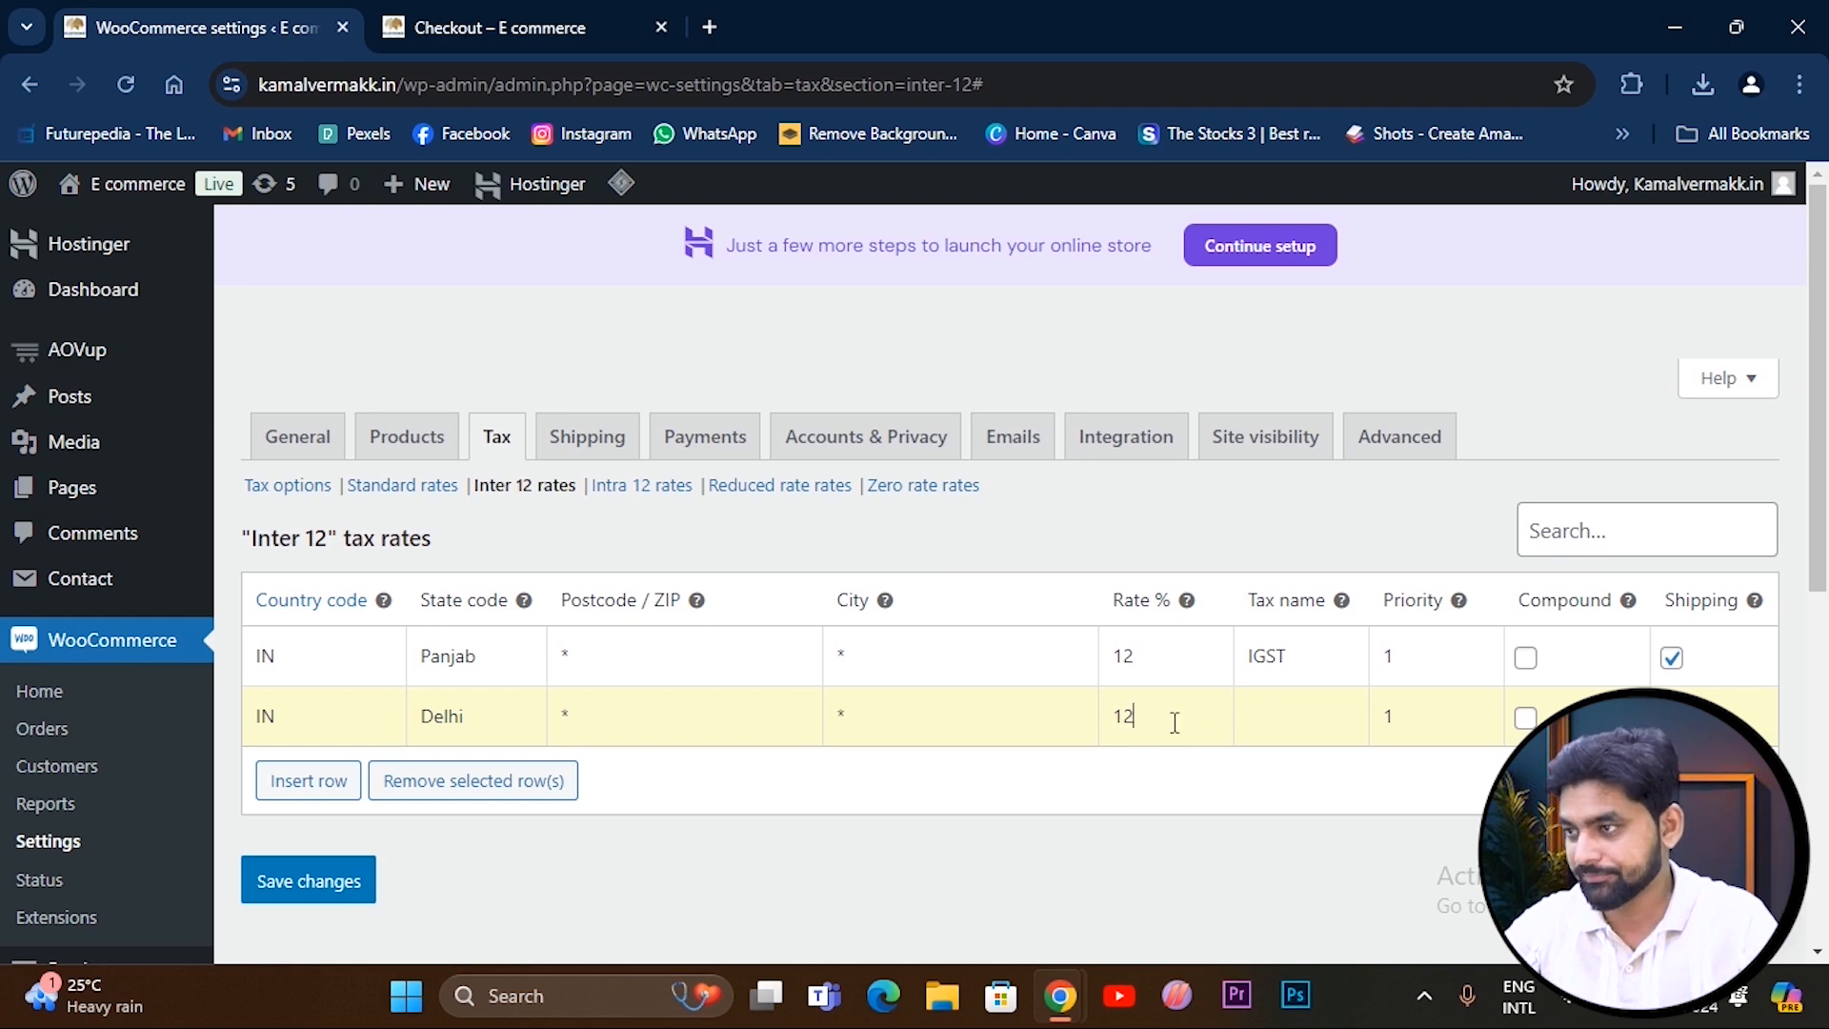
click(1275, 710)
text(IG)
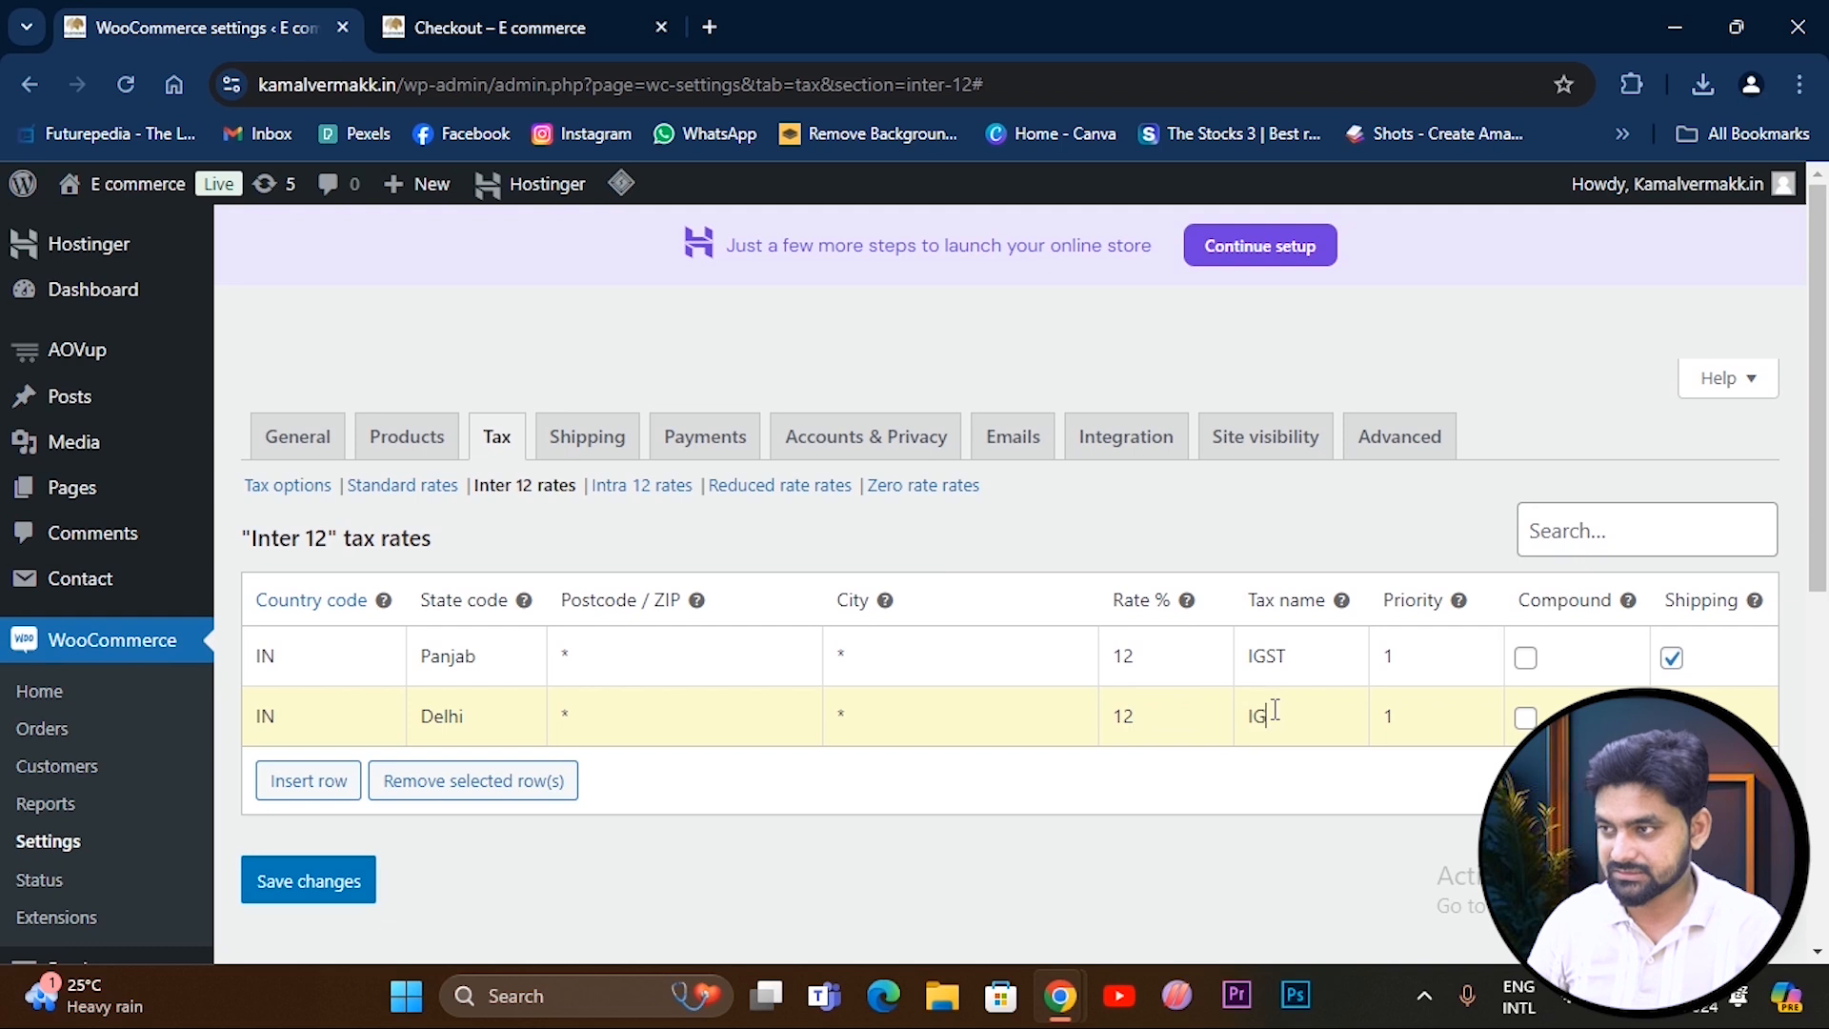
text(ST)
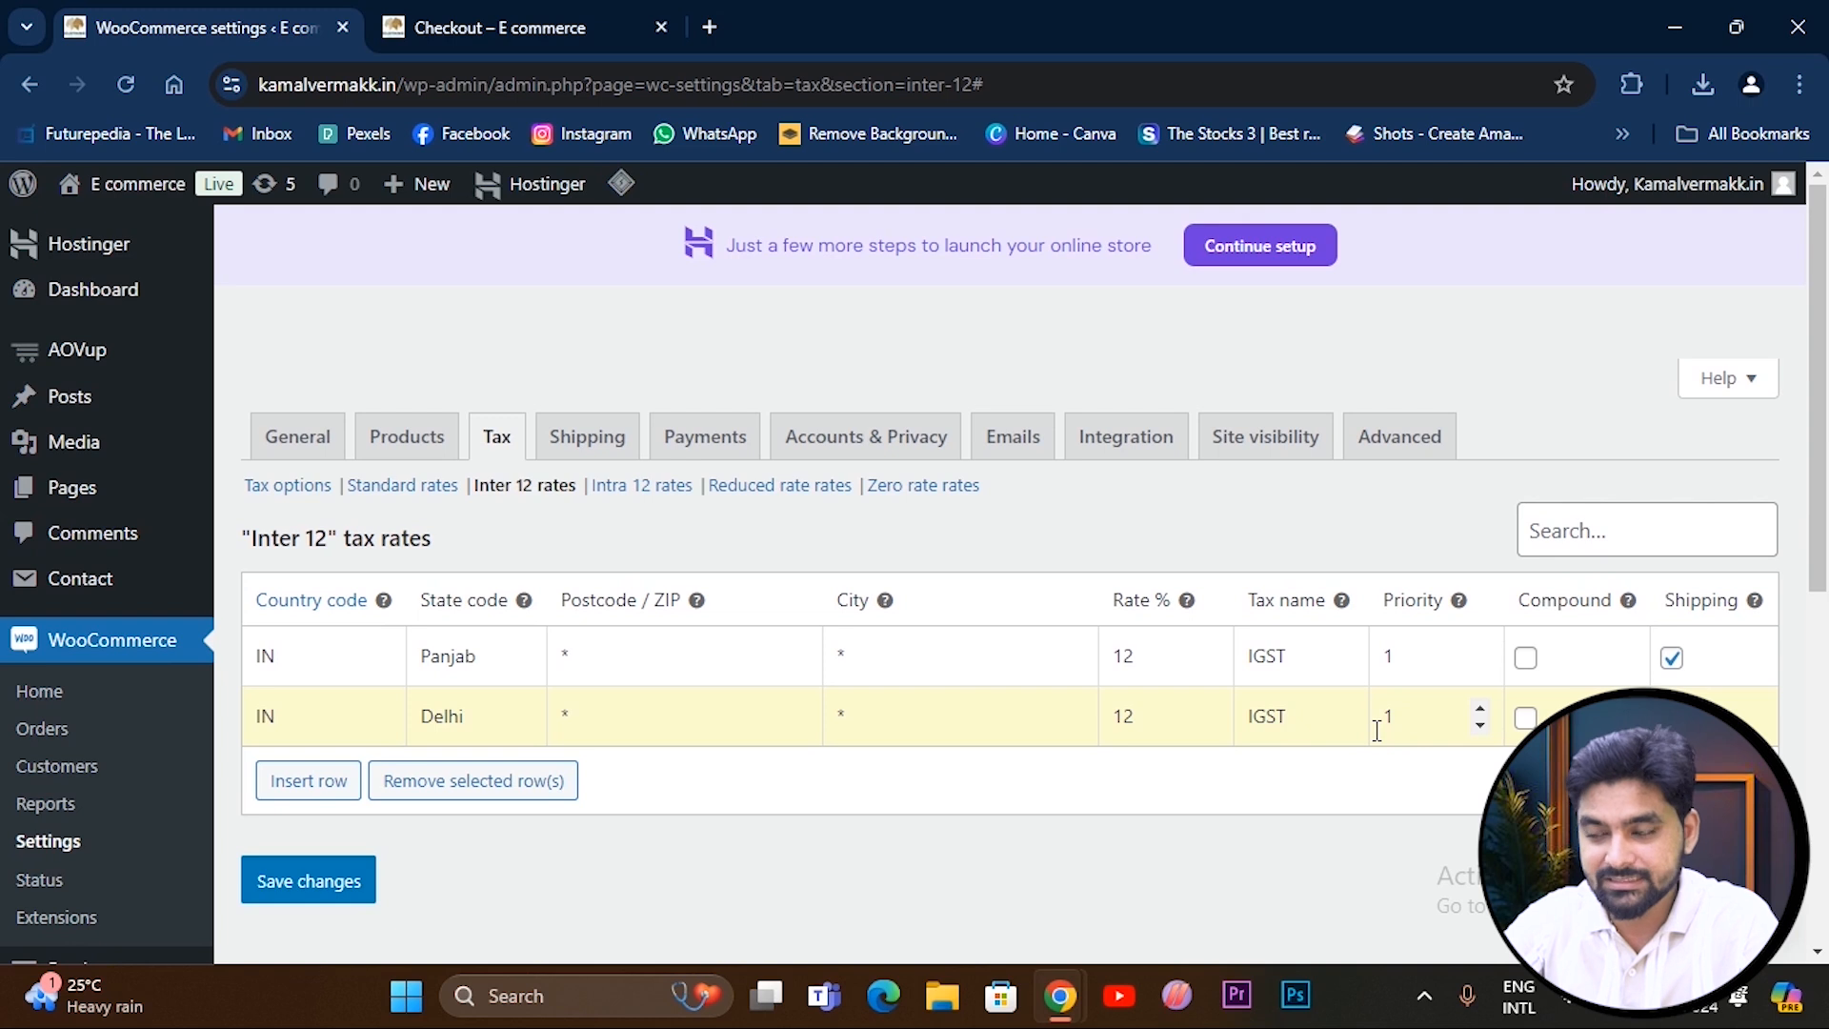
click(1161, 682)
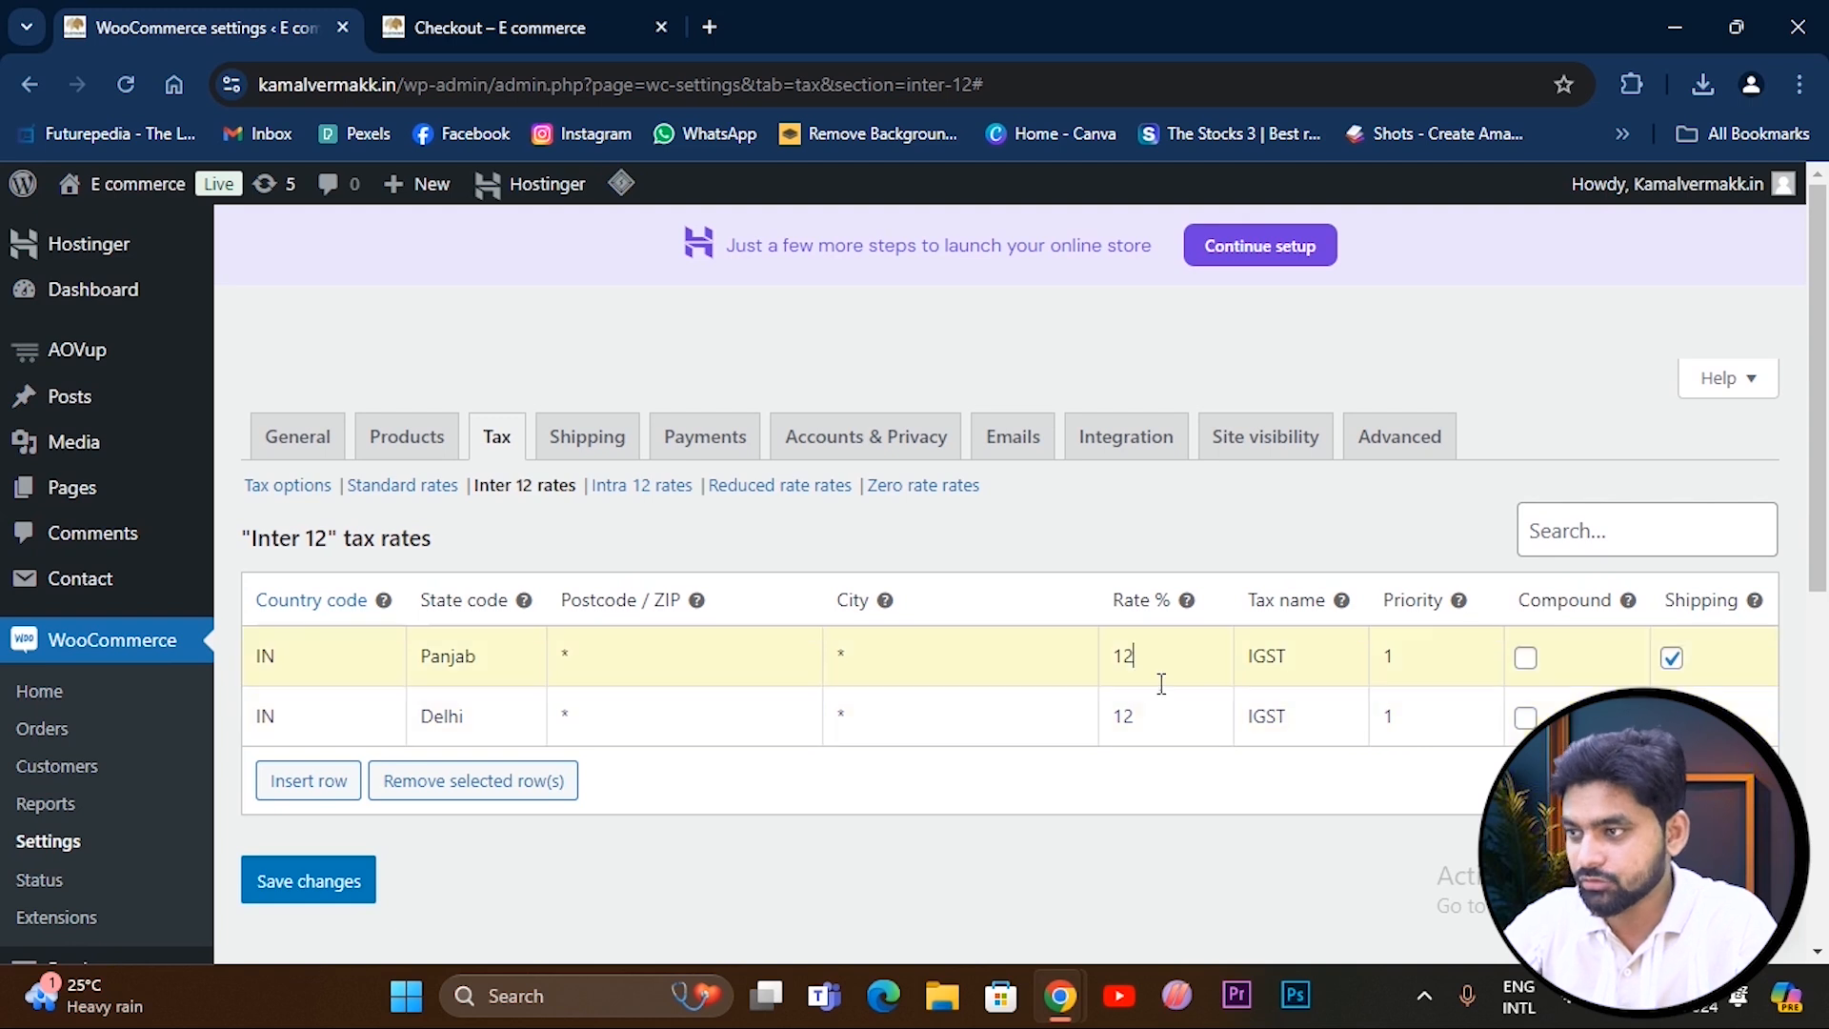
click(1174, 719)
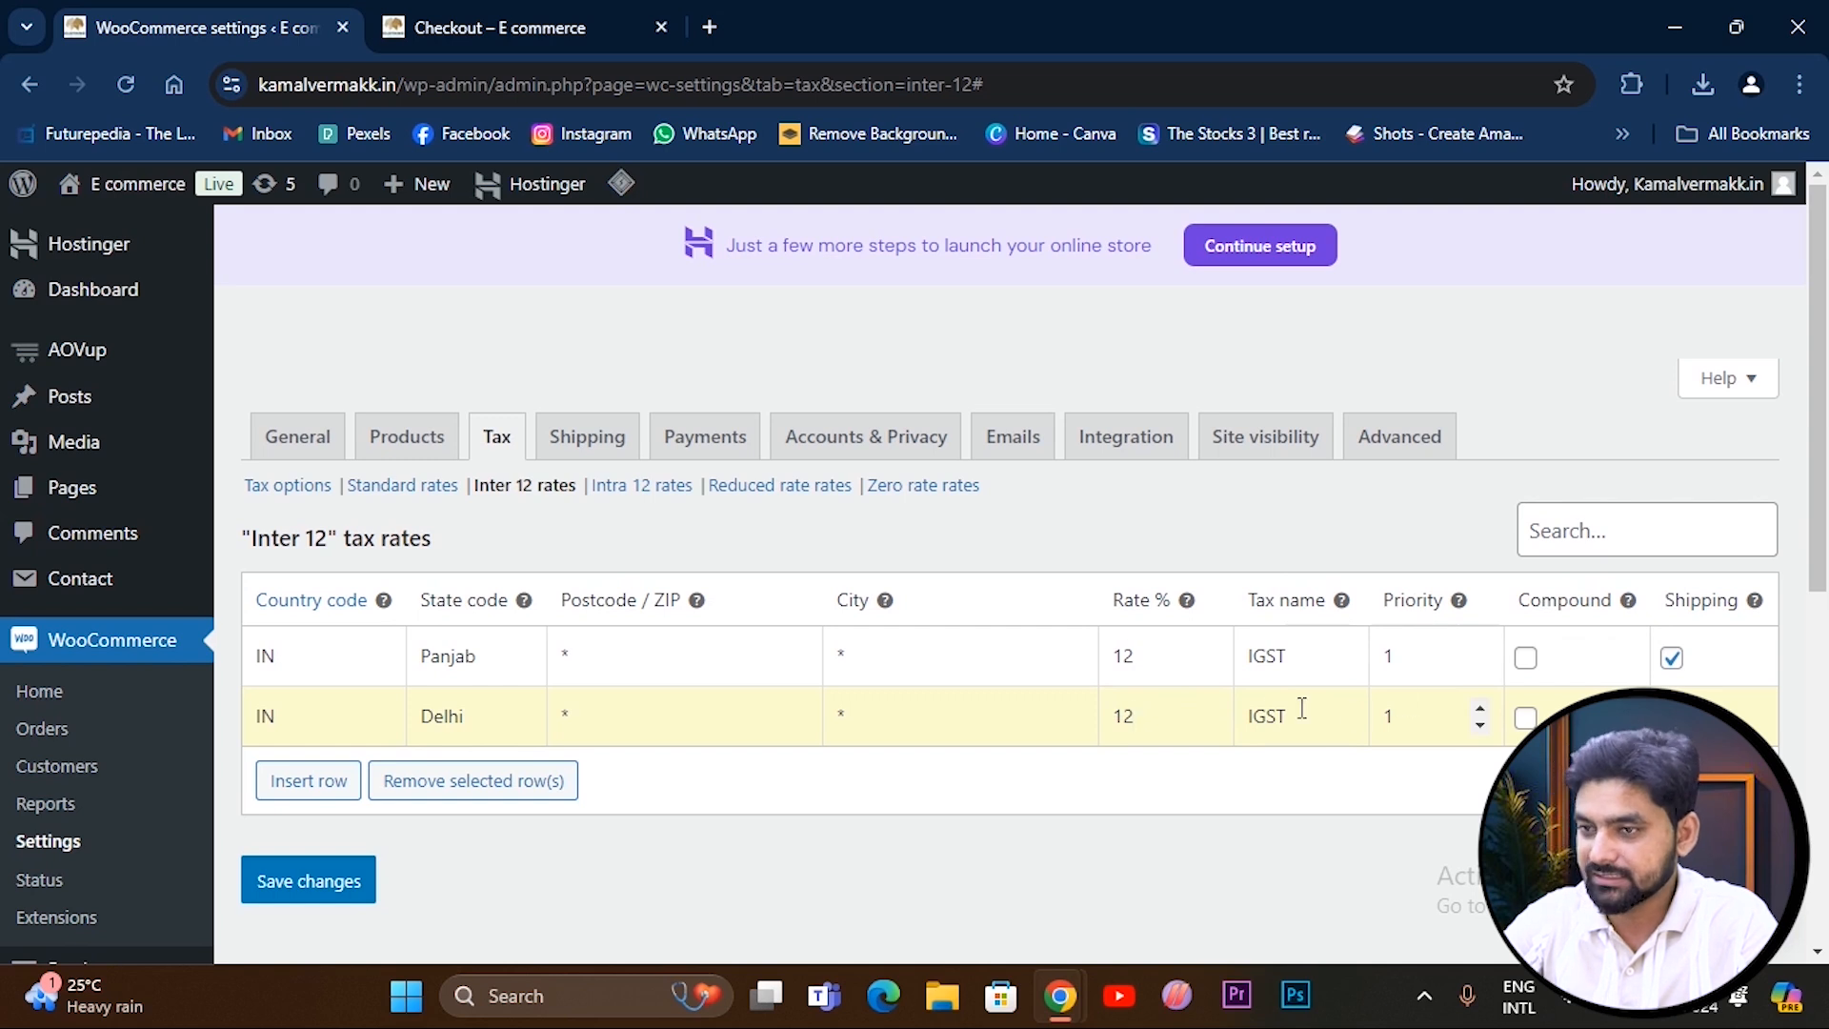
click(305, 887)
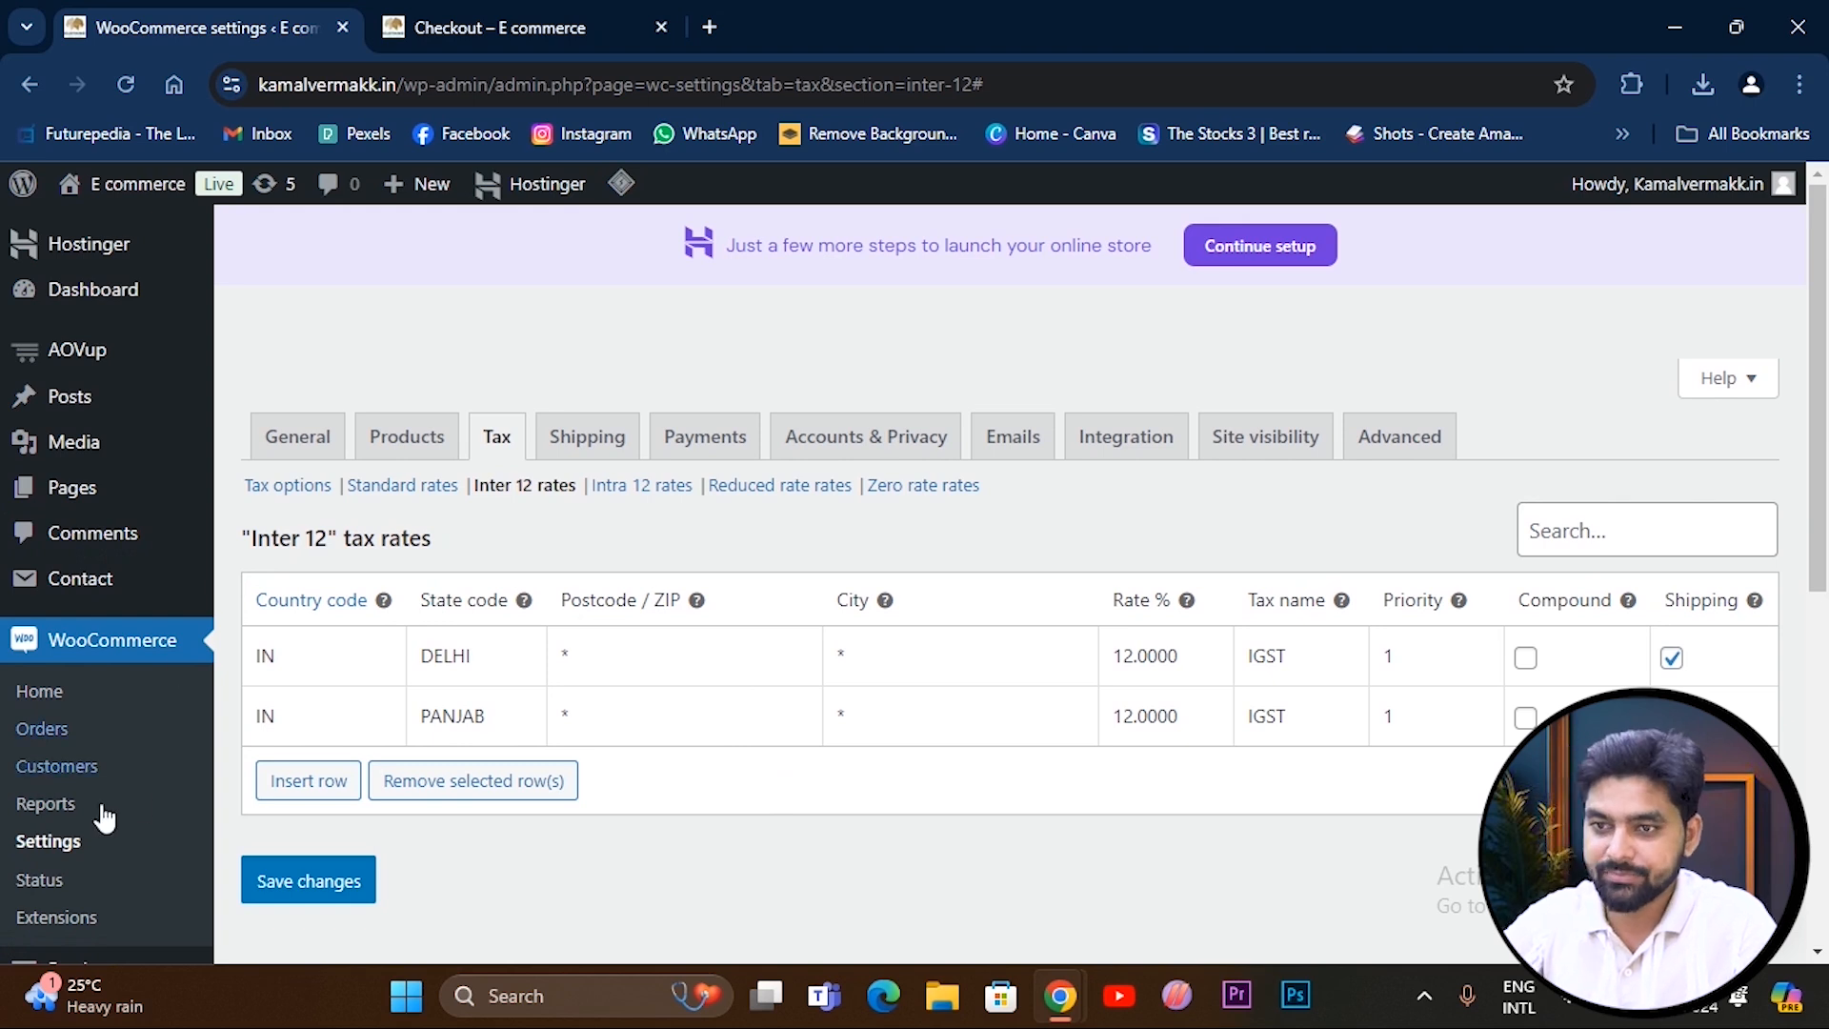
Start a new product in the store and name it "Girl top 2".
scroll(143, 781, down, 4)
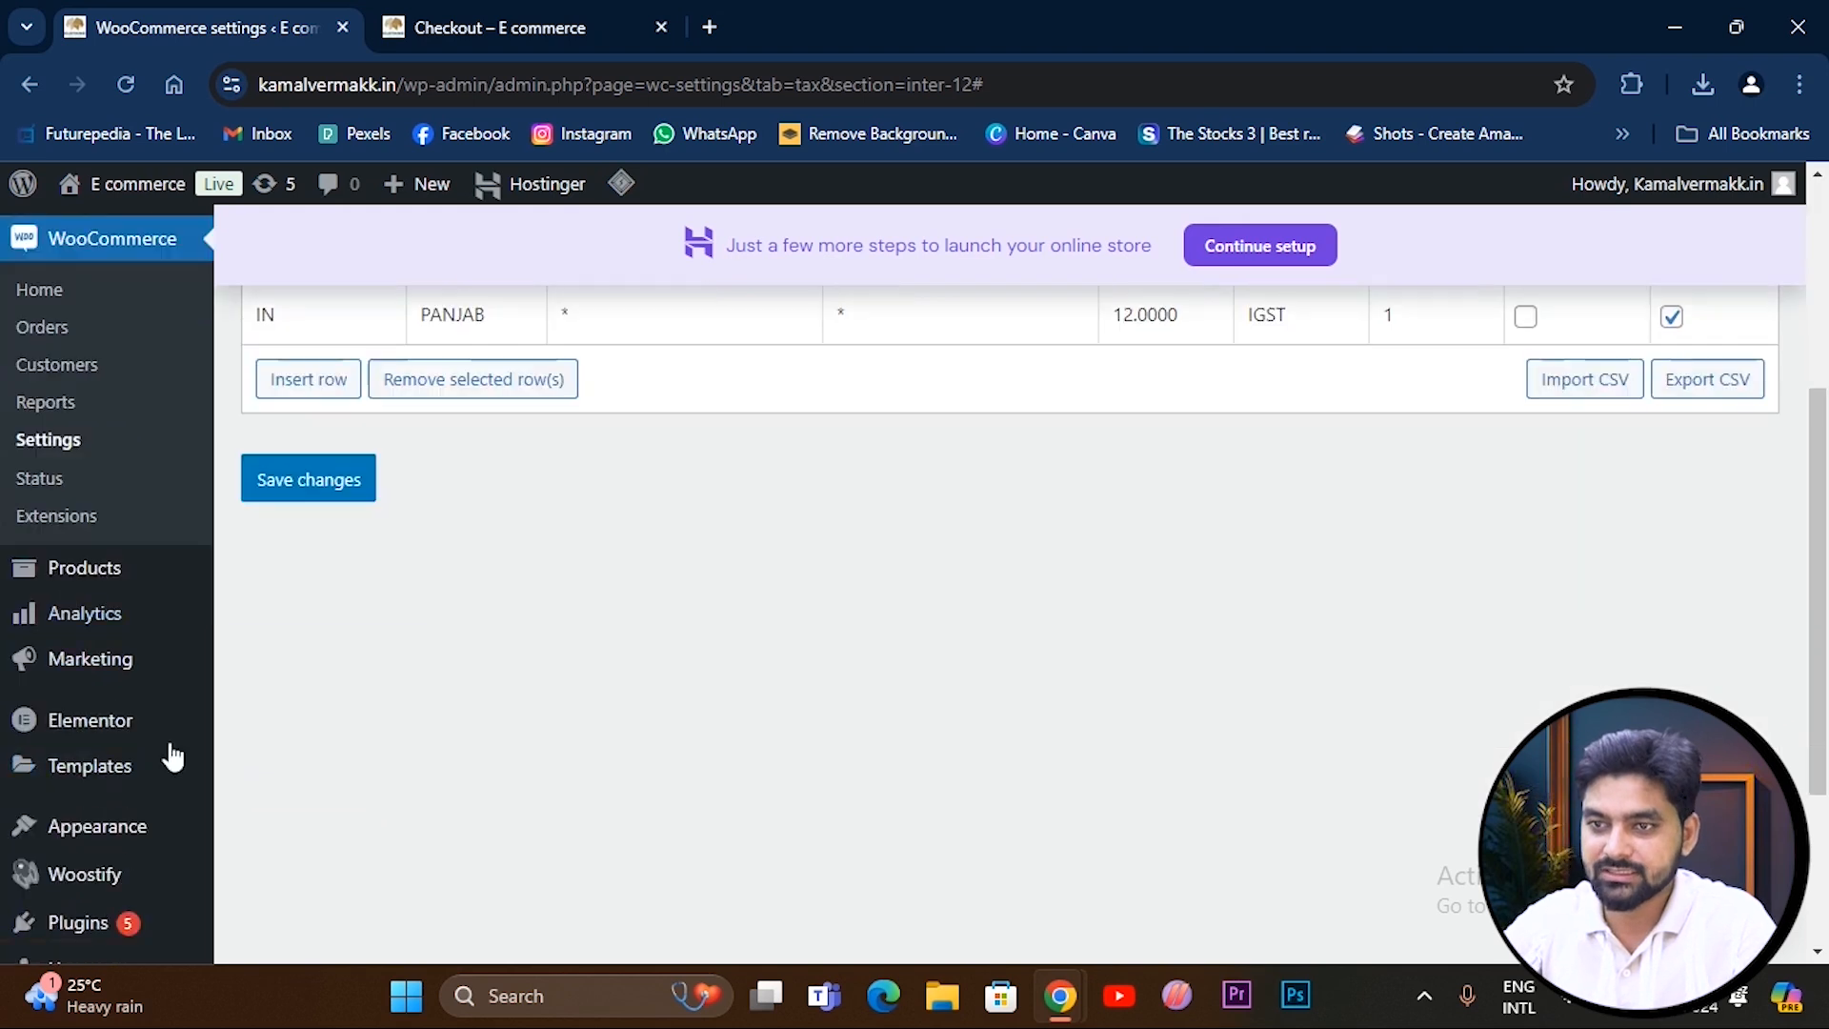
click(96, 572)
click(411, 422)
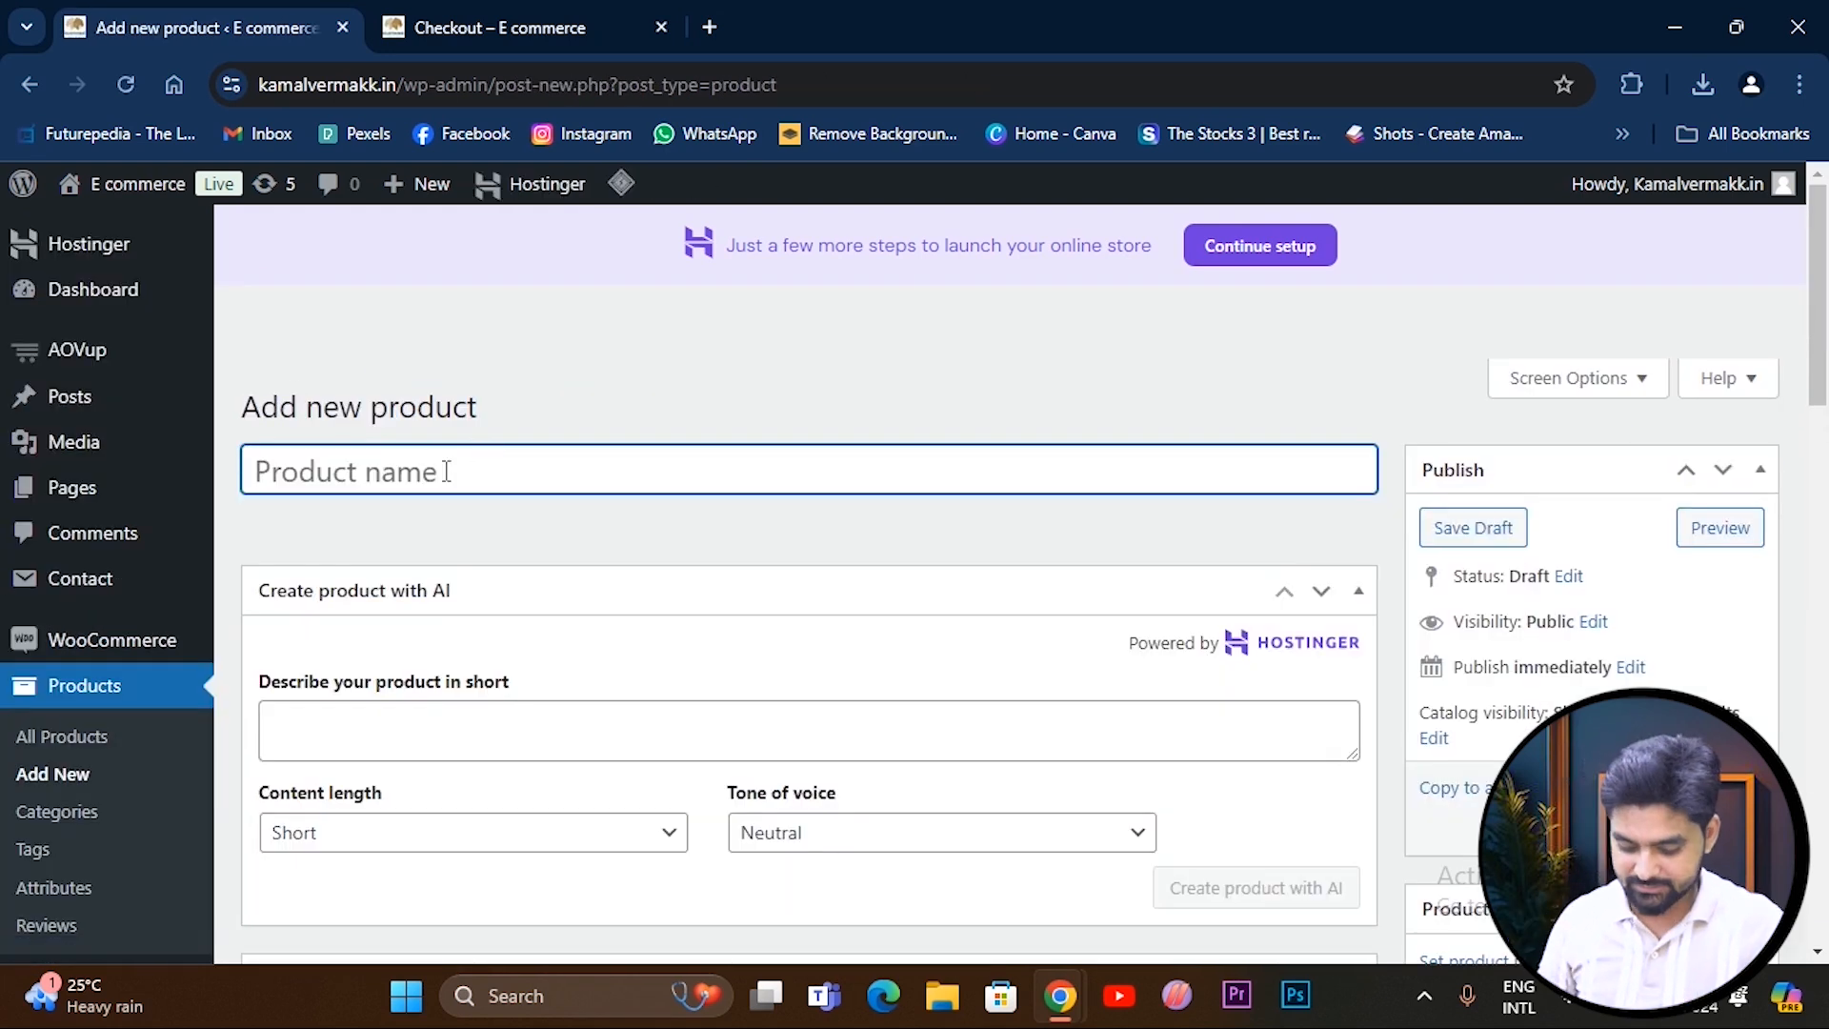
text(Girl top 2)
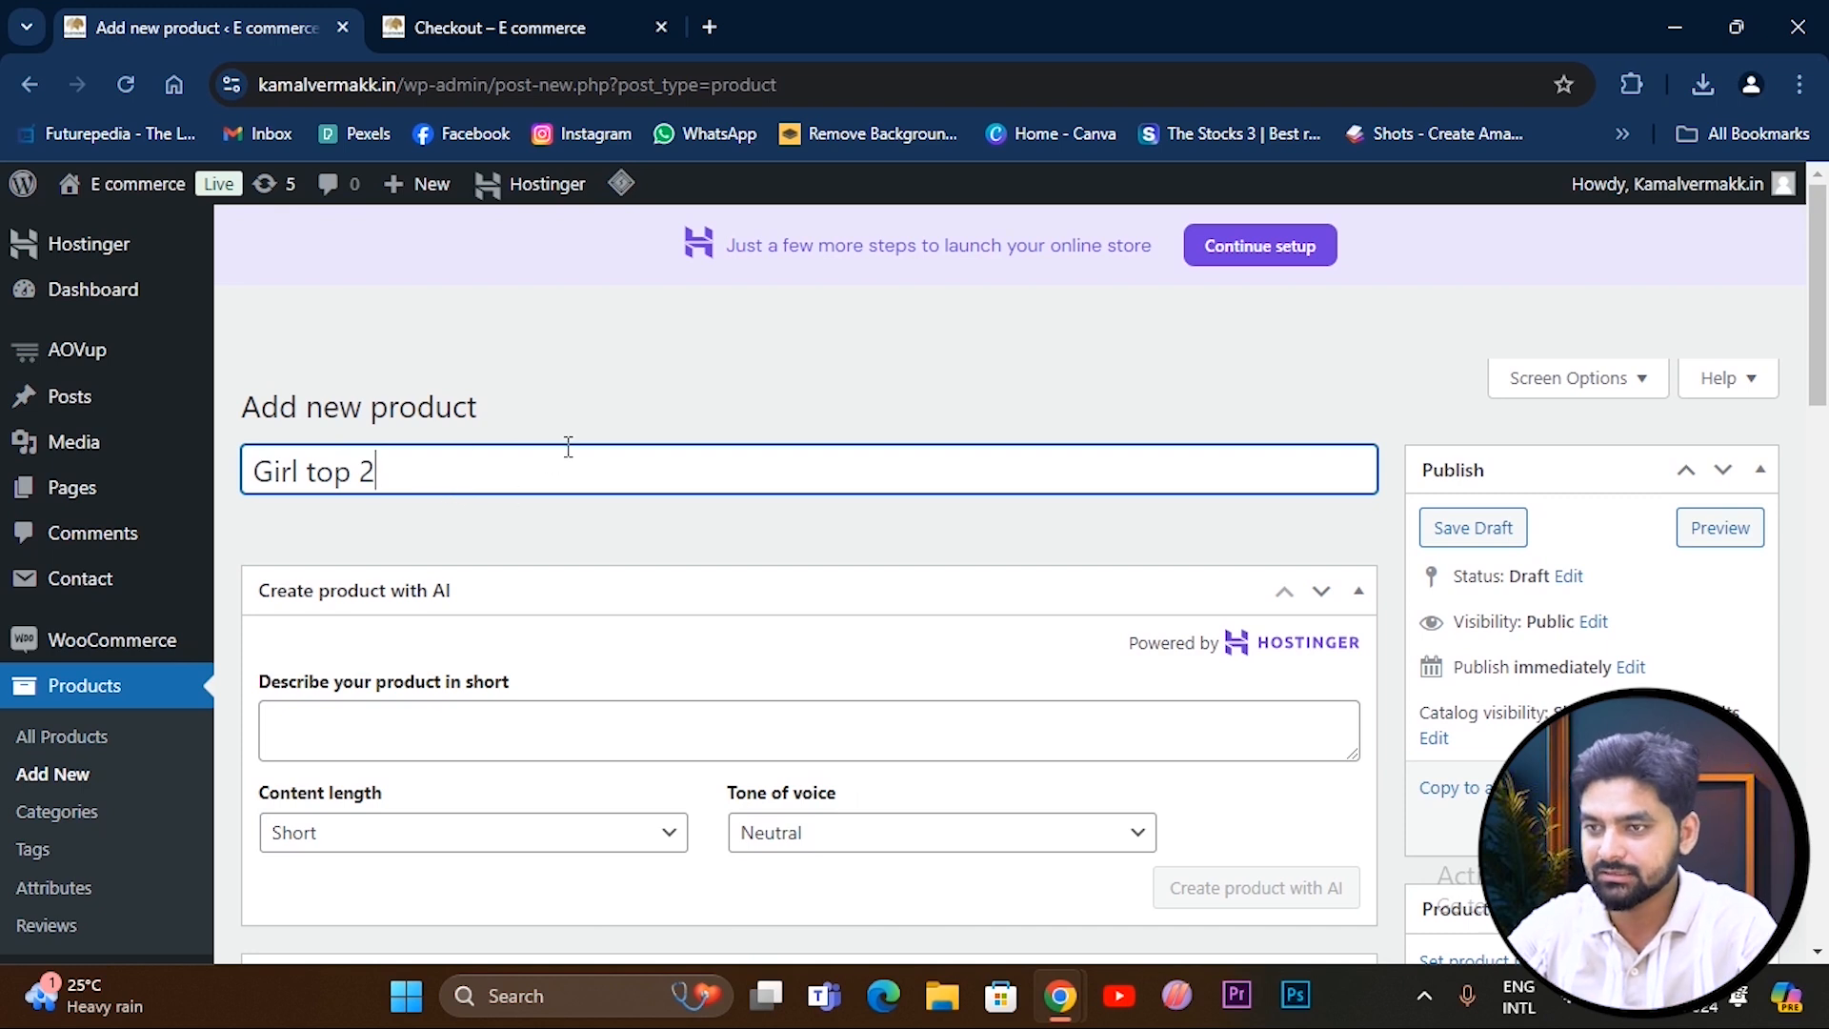
Set the AI product creator's content length to Medium and its tone of voice to Formal.
scroll(476, 476, down, 3)
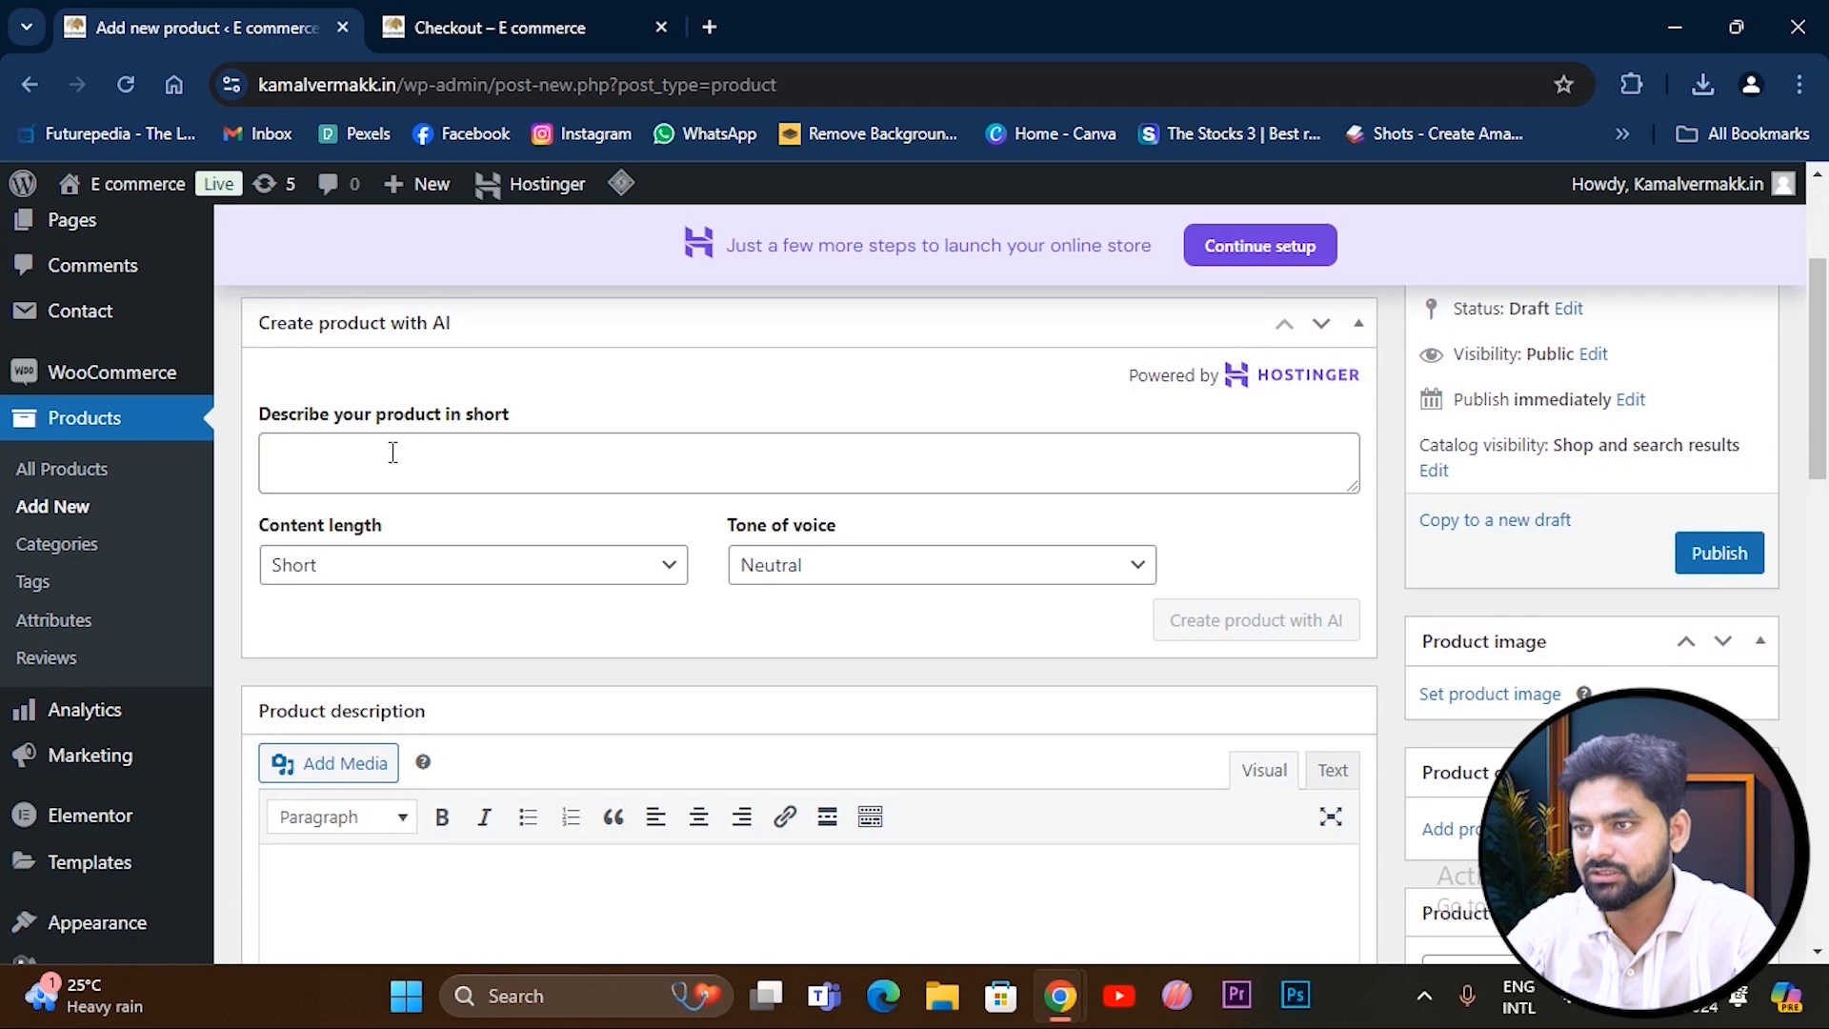
click(362, 568)
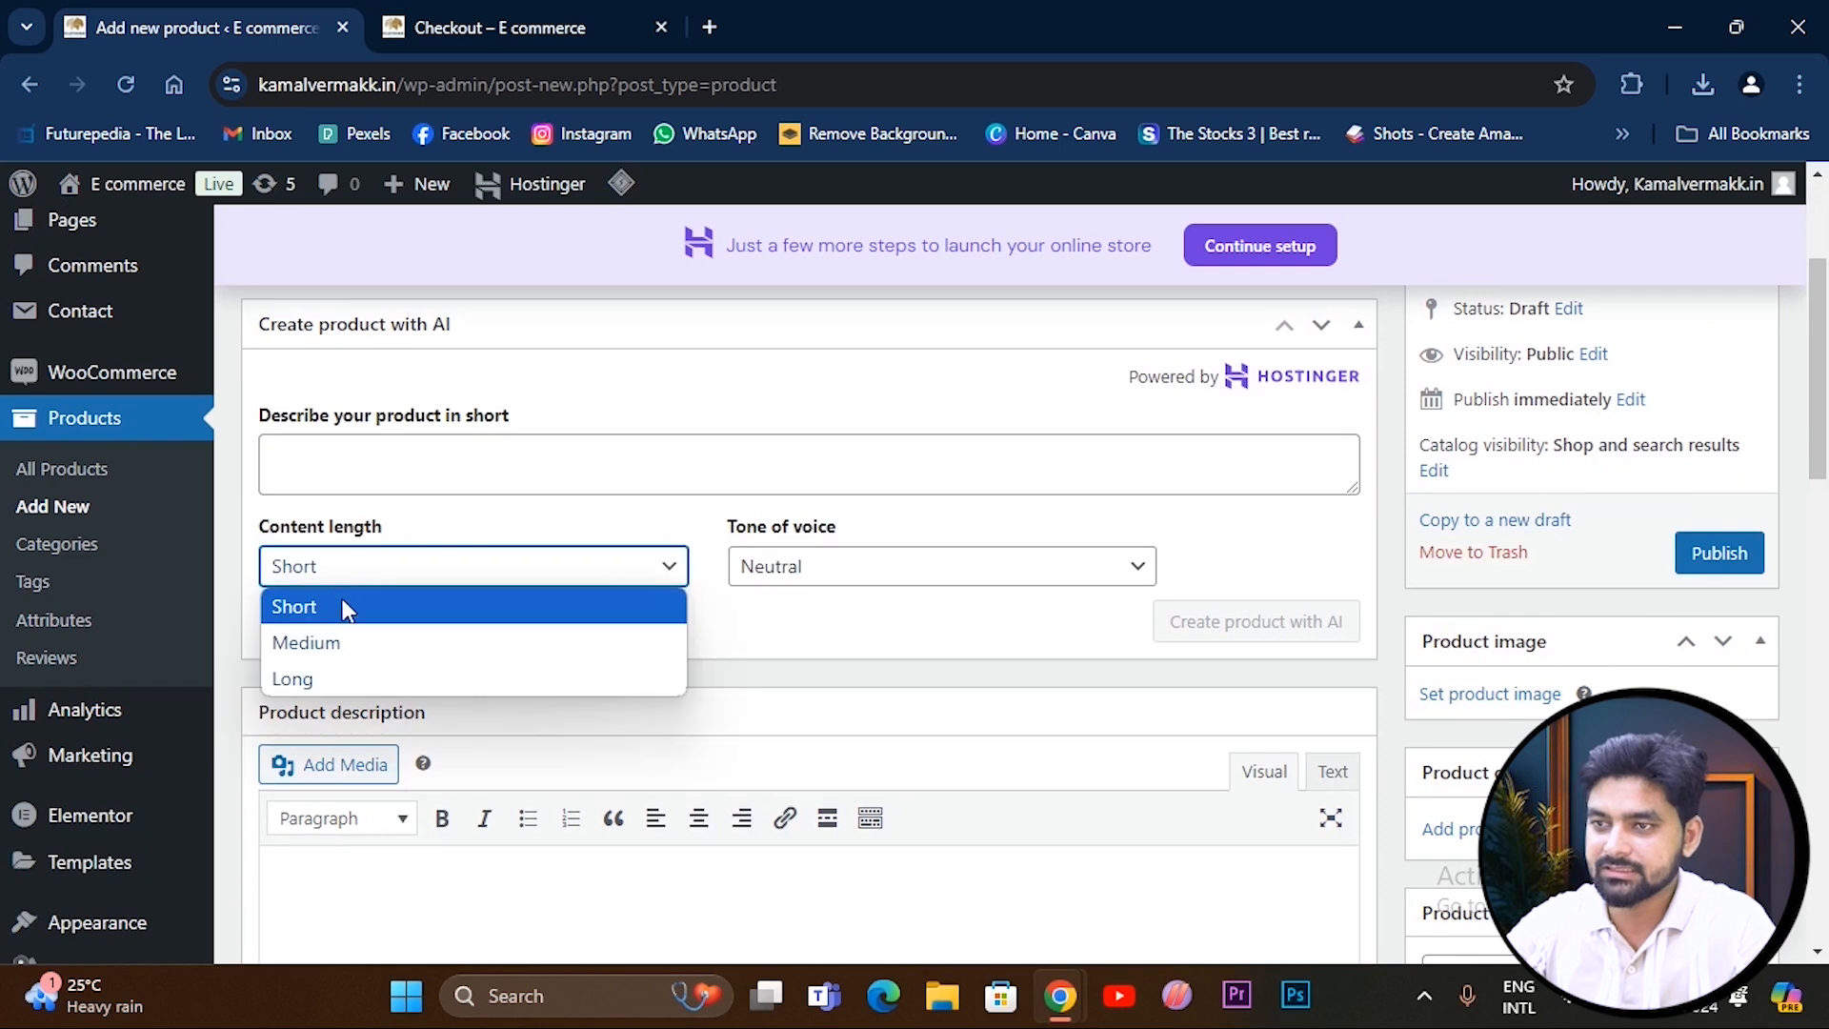
click(313, 640)
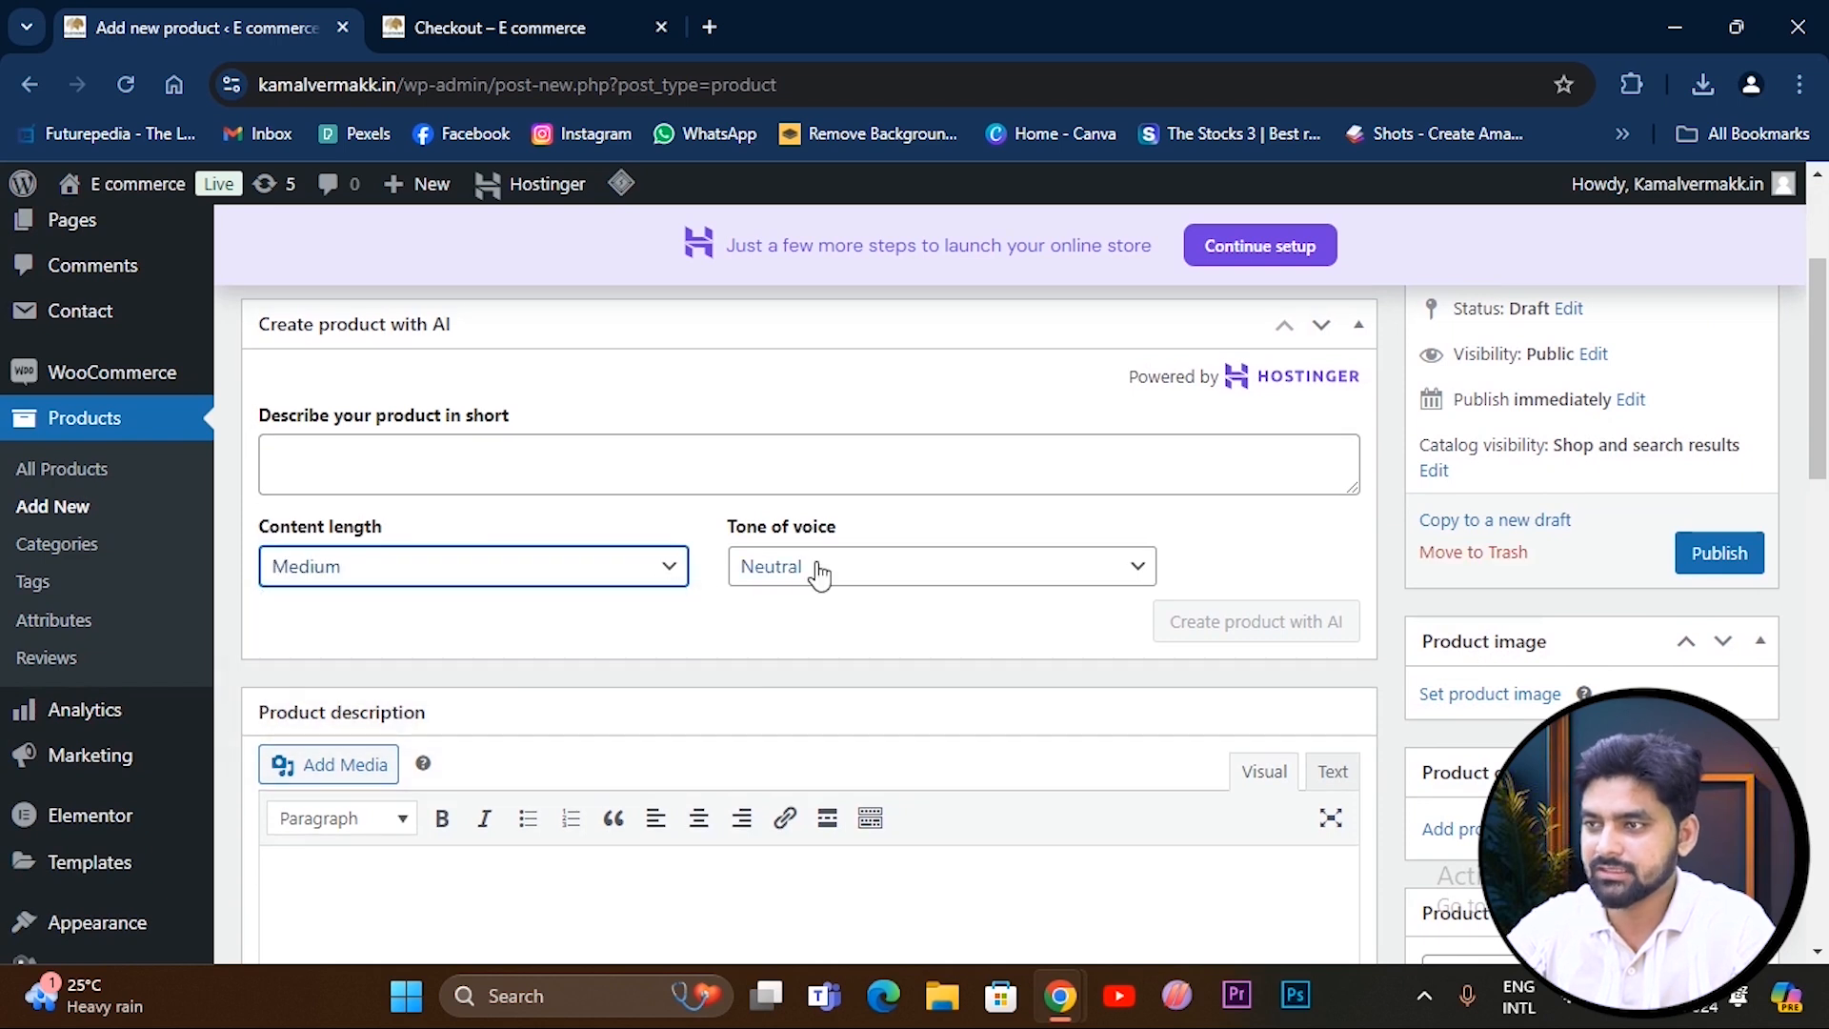
click(819, 574)
click(654, 514)
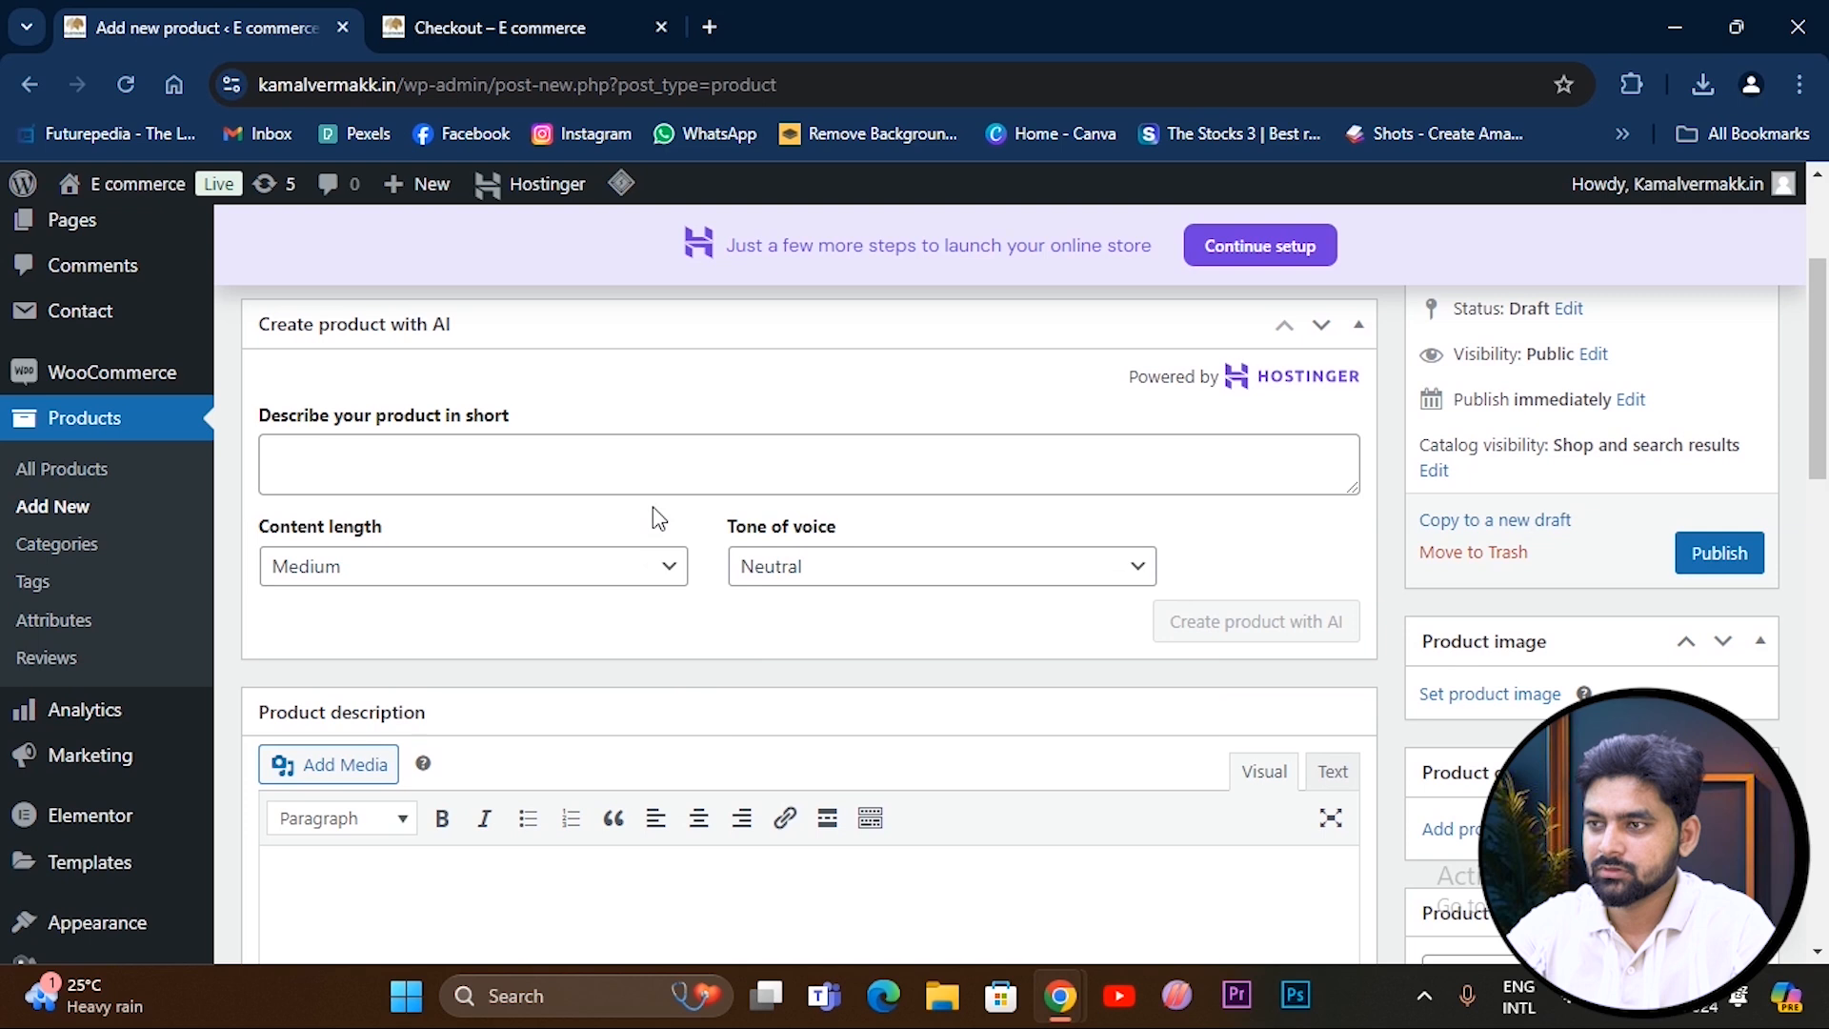
click(798, 575)
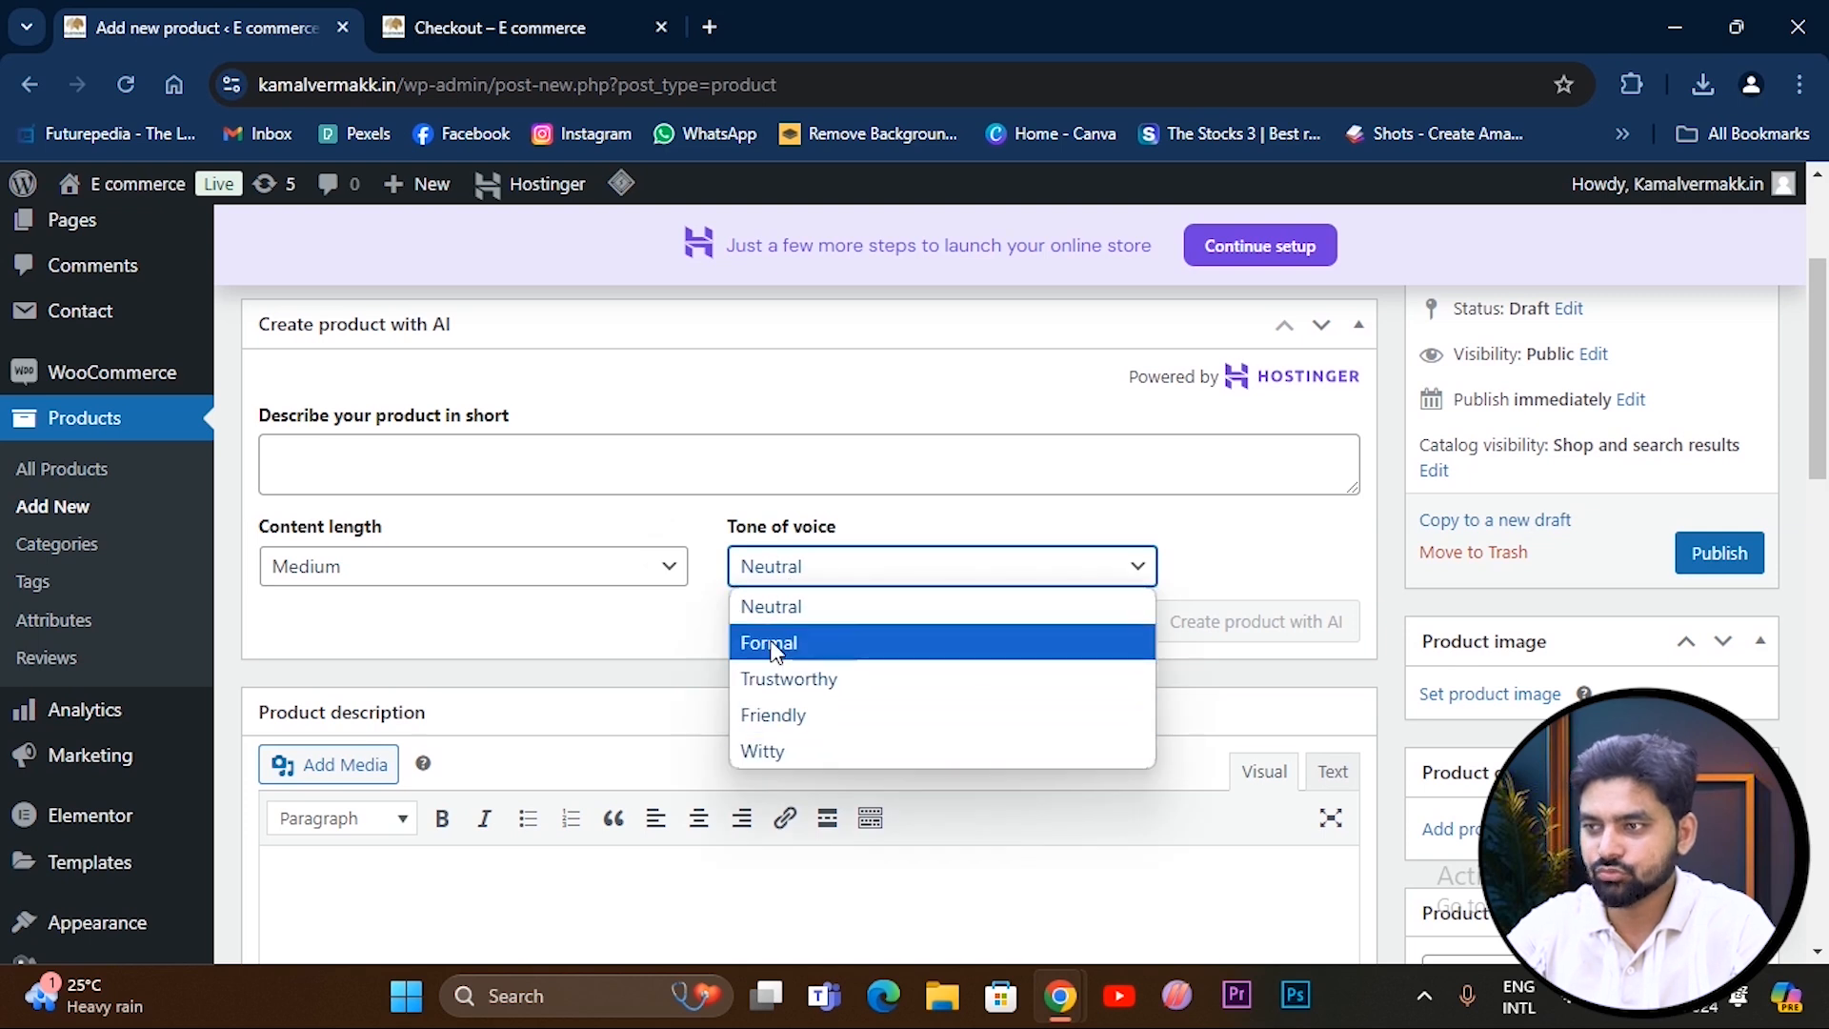
click(790, 642)
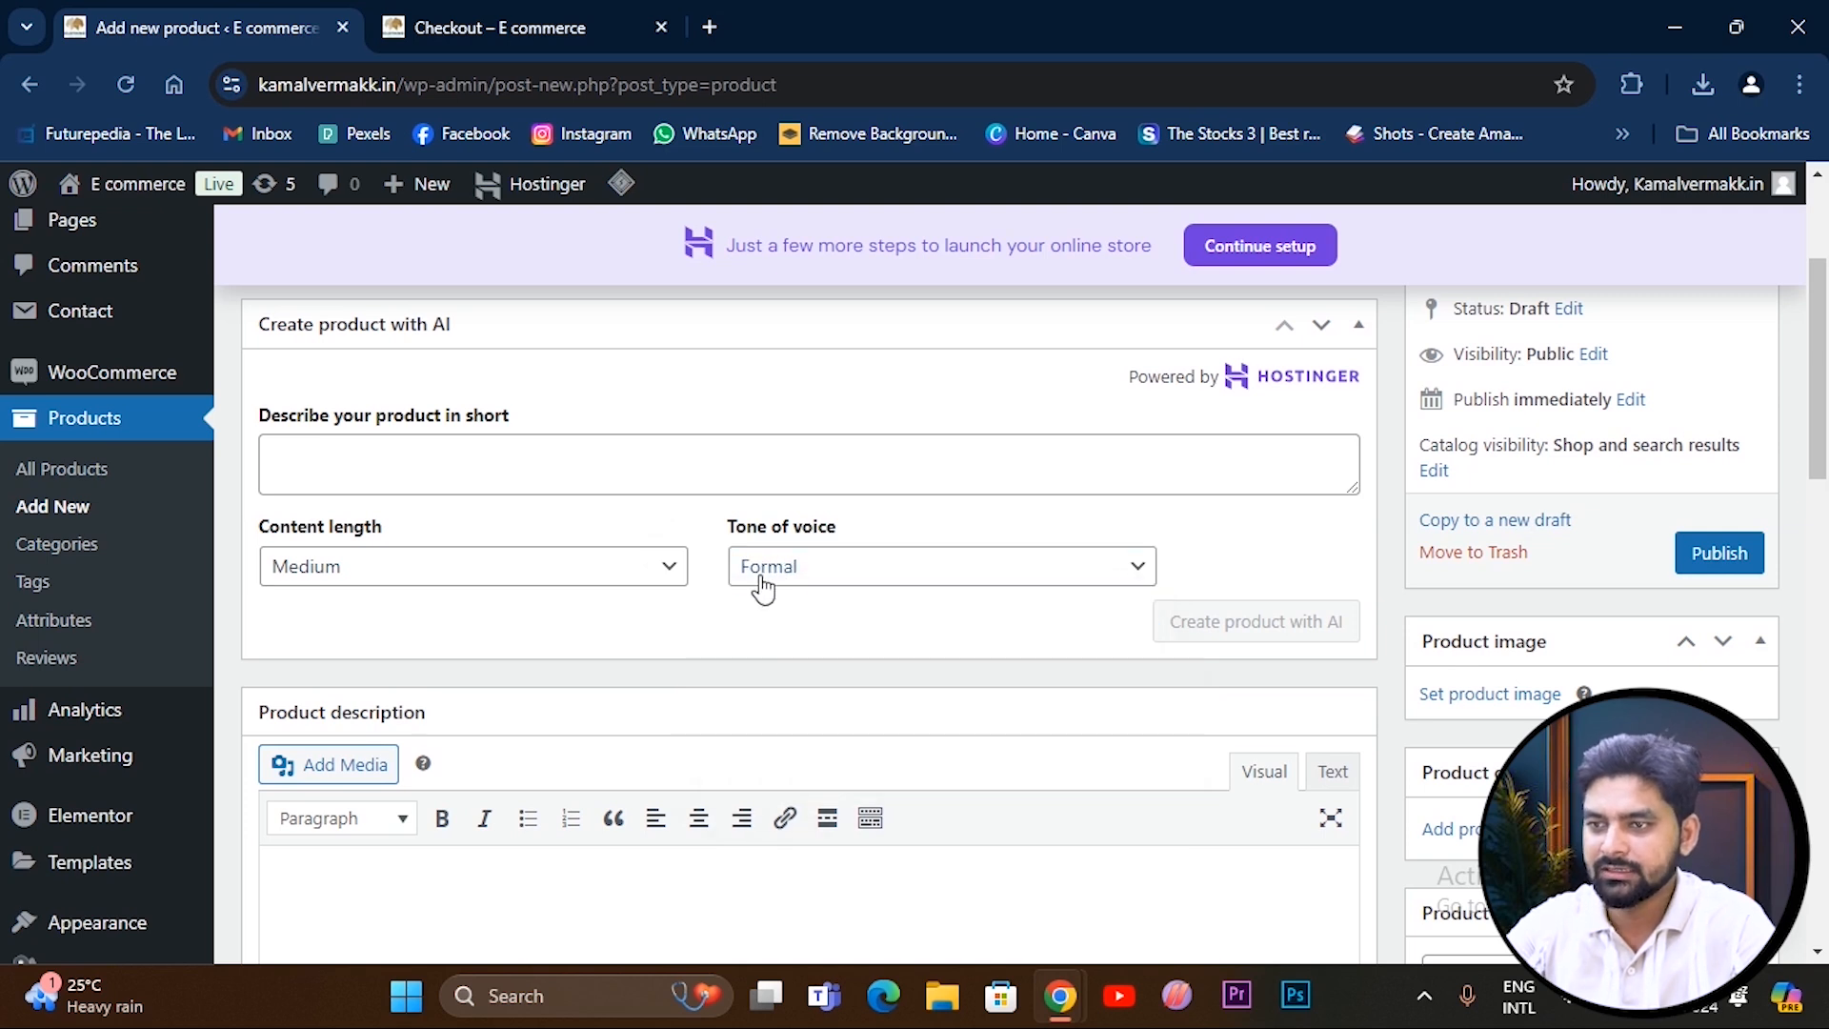
Set the product image to the media library photo of the black patterned top with a black skirt.
scroll(562, 570, down, 3)
scroll(406, 607, up, 4)
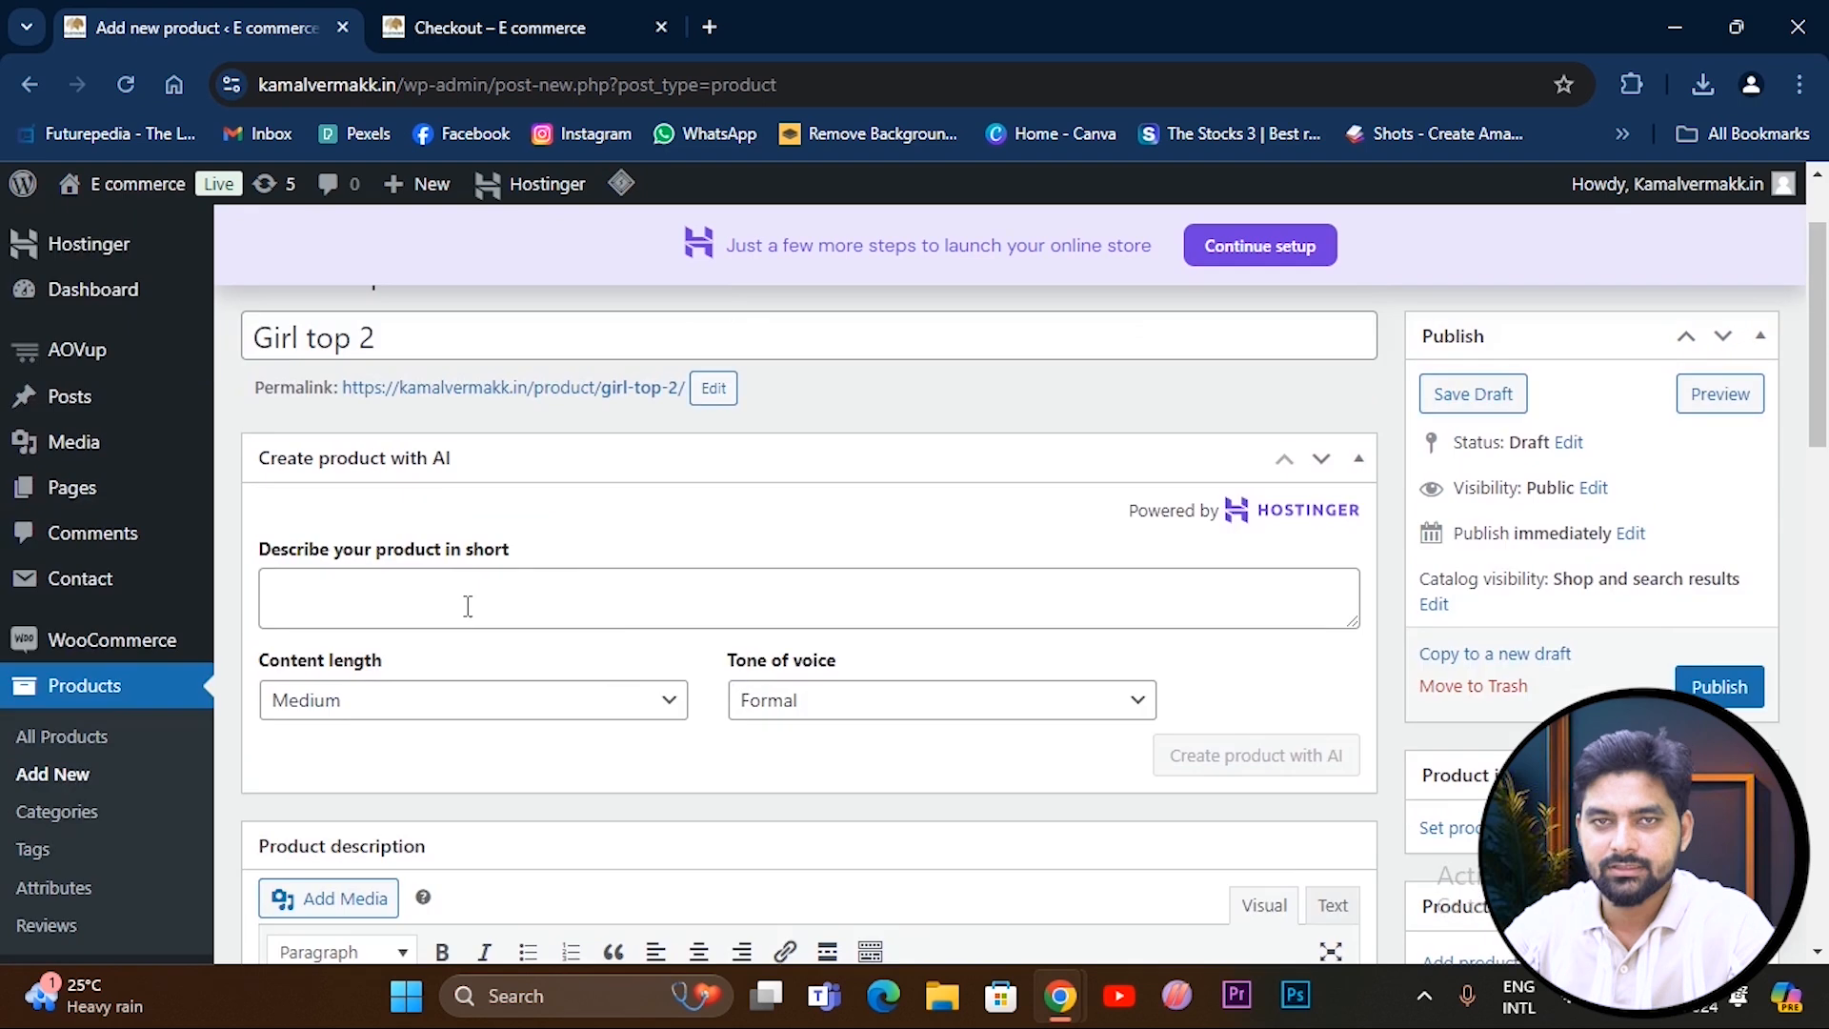
scroll(1705, 686, down, 2)
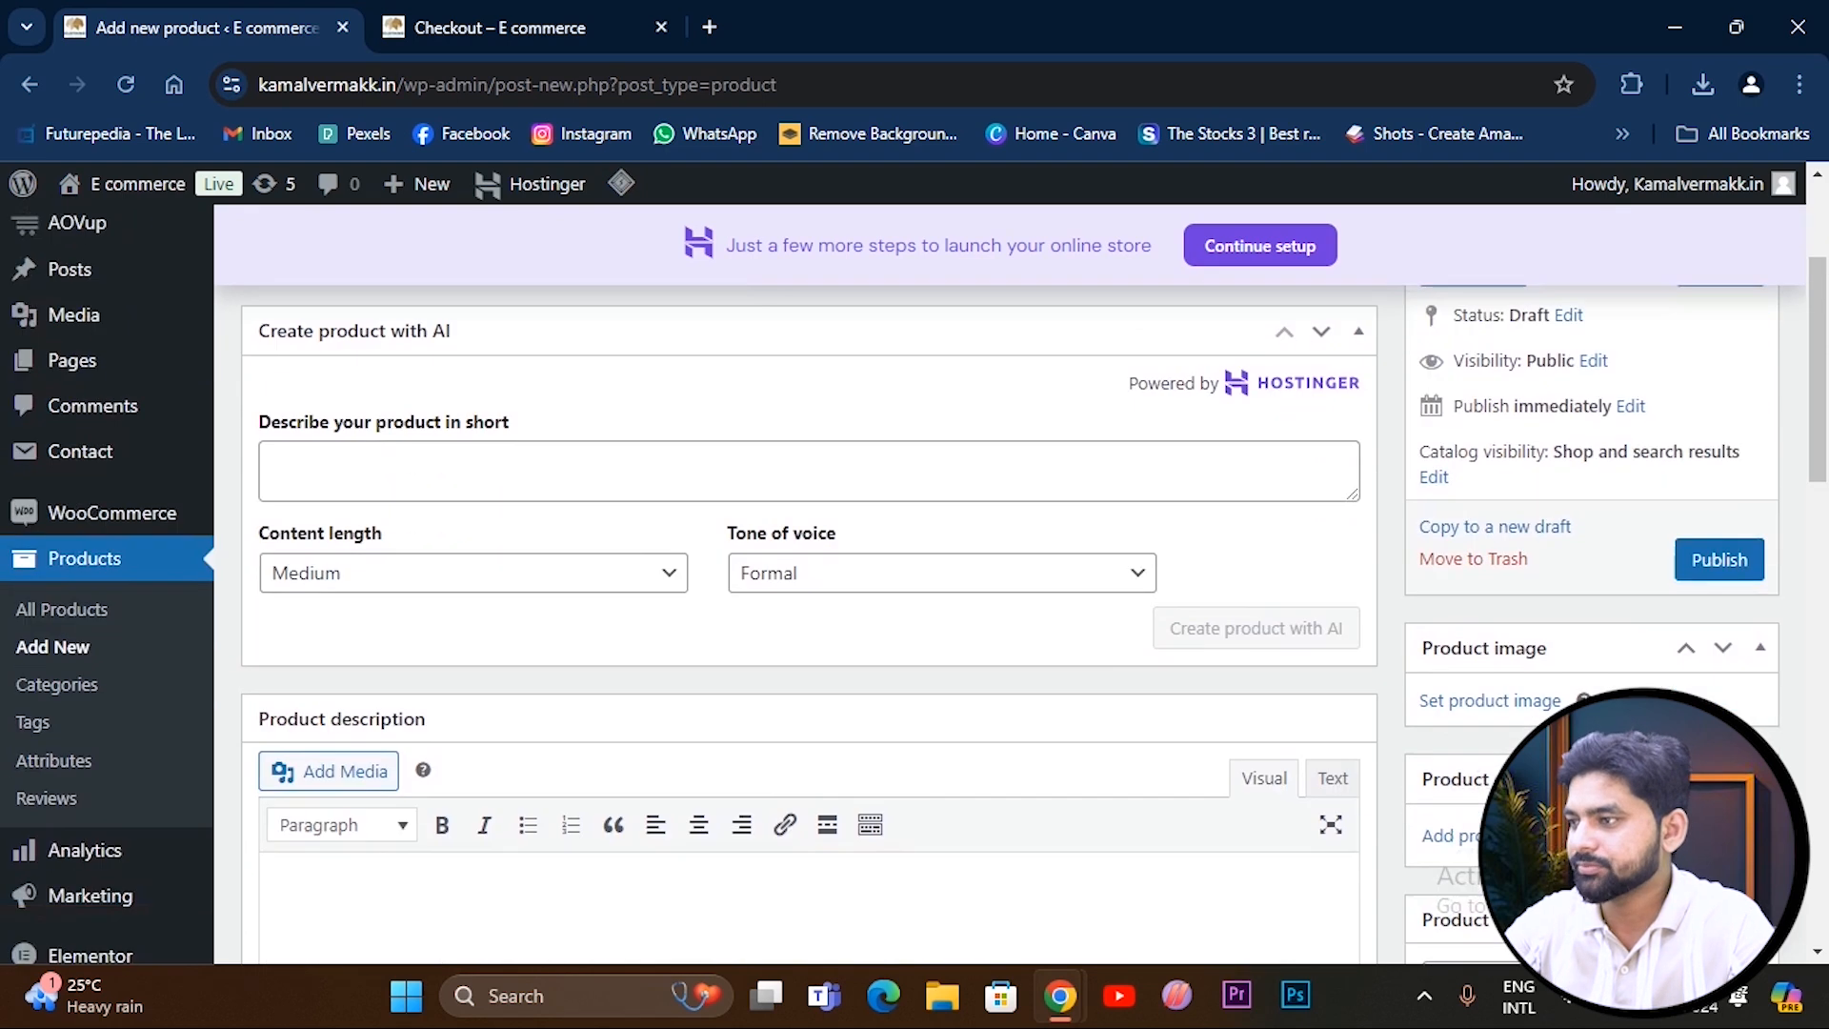
click(1530, 695)
click(152, 517)
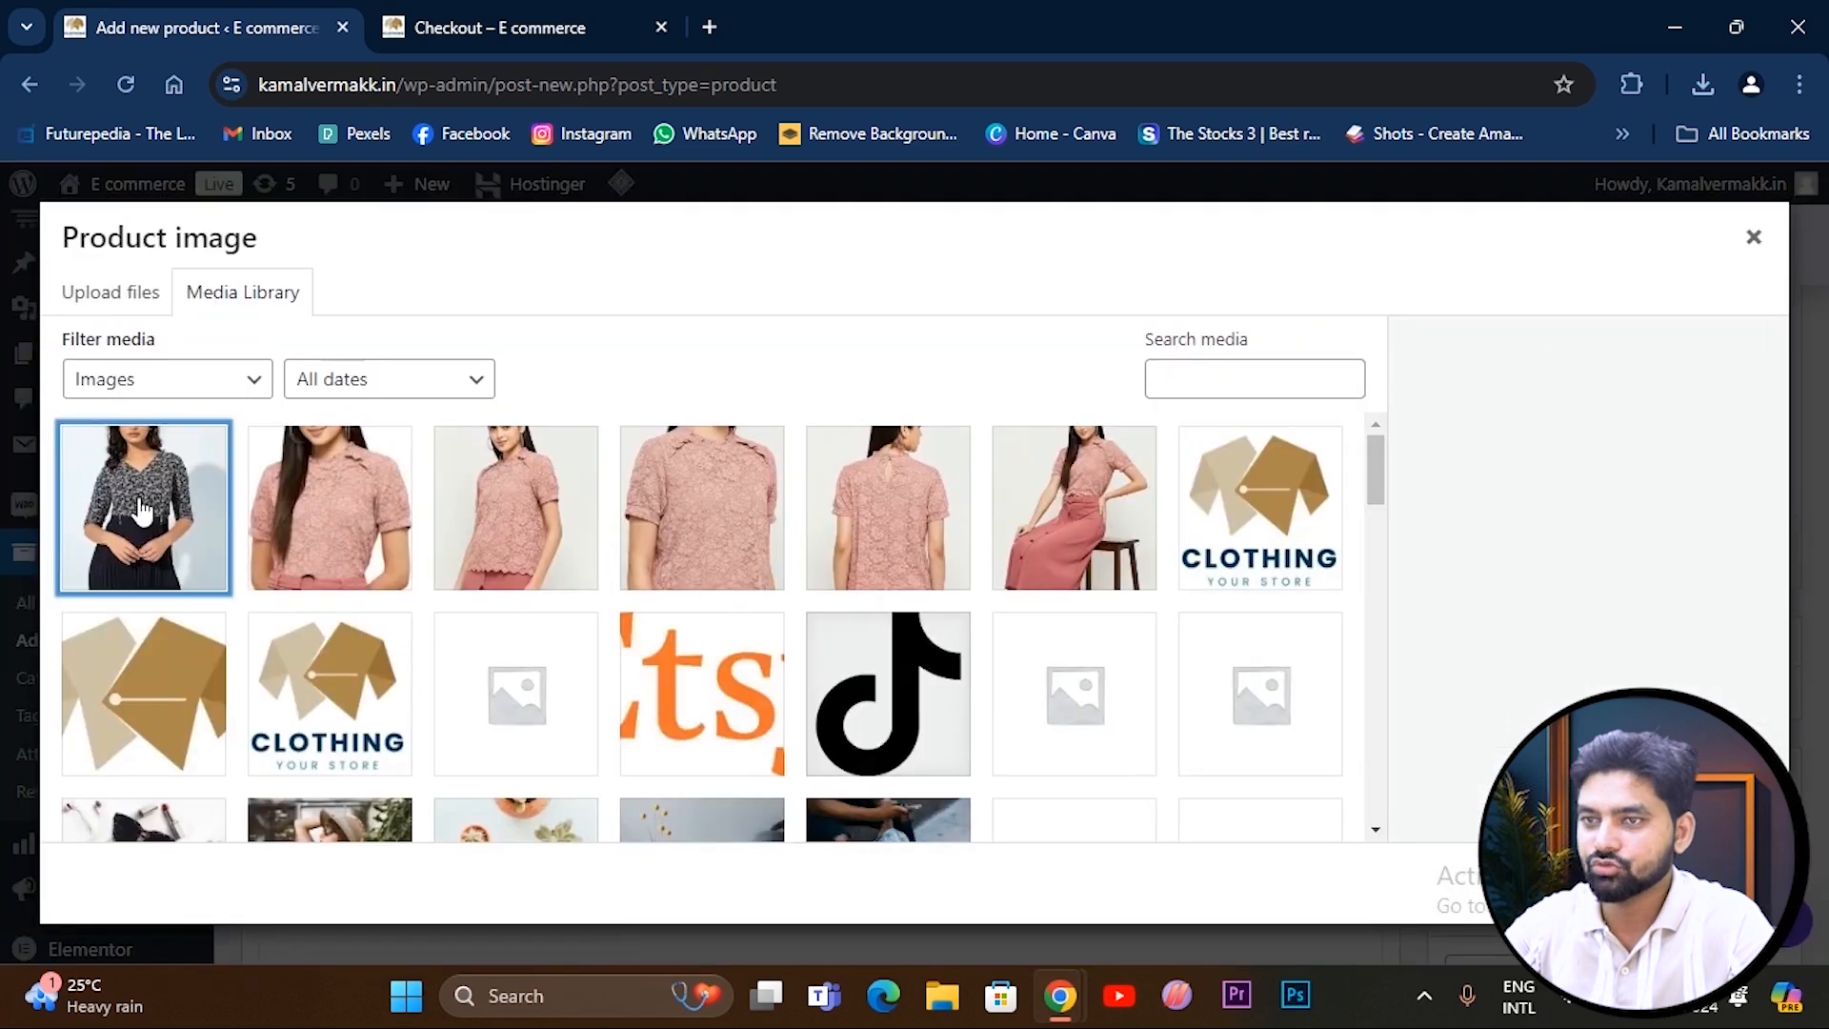
click(1686, 884)
Upload the images a1 and a3 from the Woo commerce folder and add them to the product gallery.
scroll(1657, 671, down, 4)
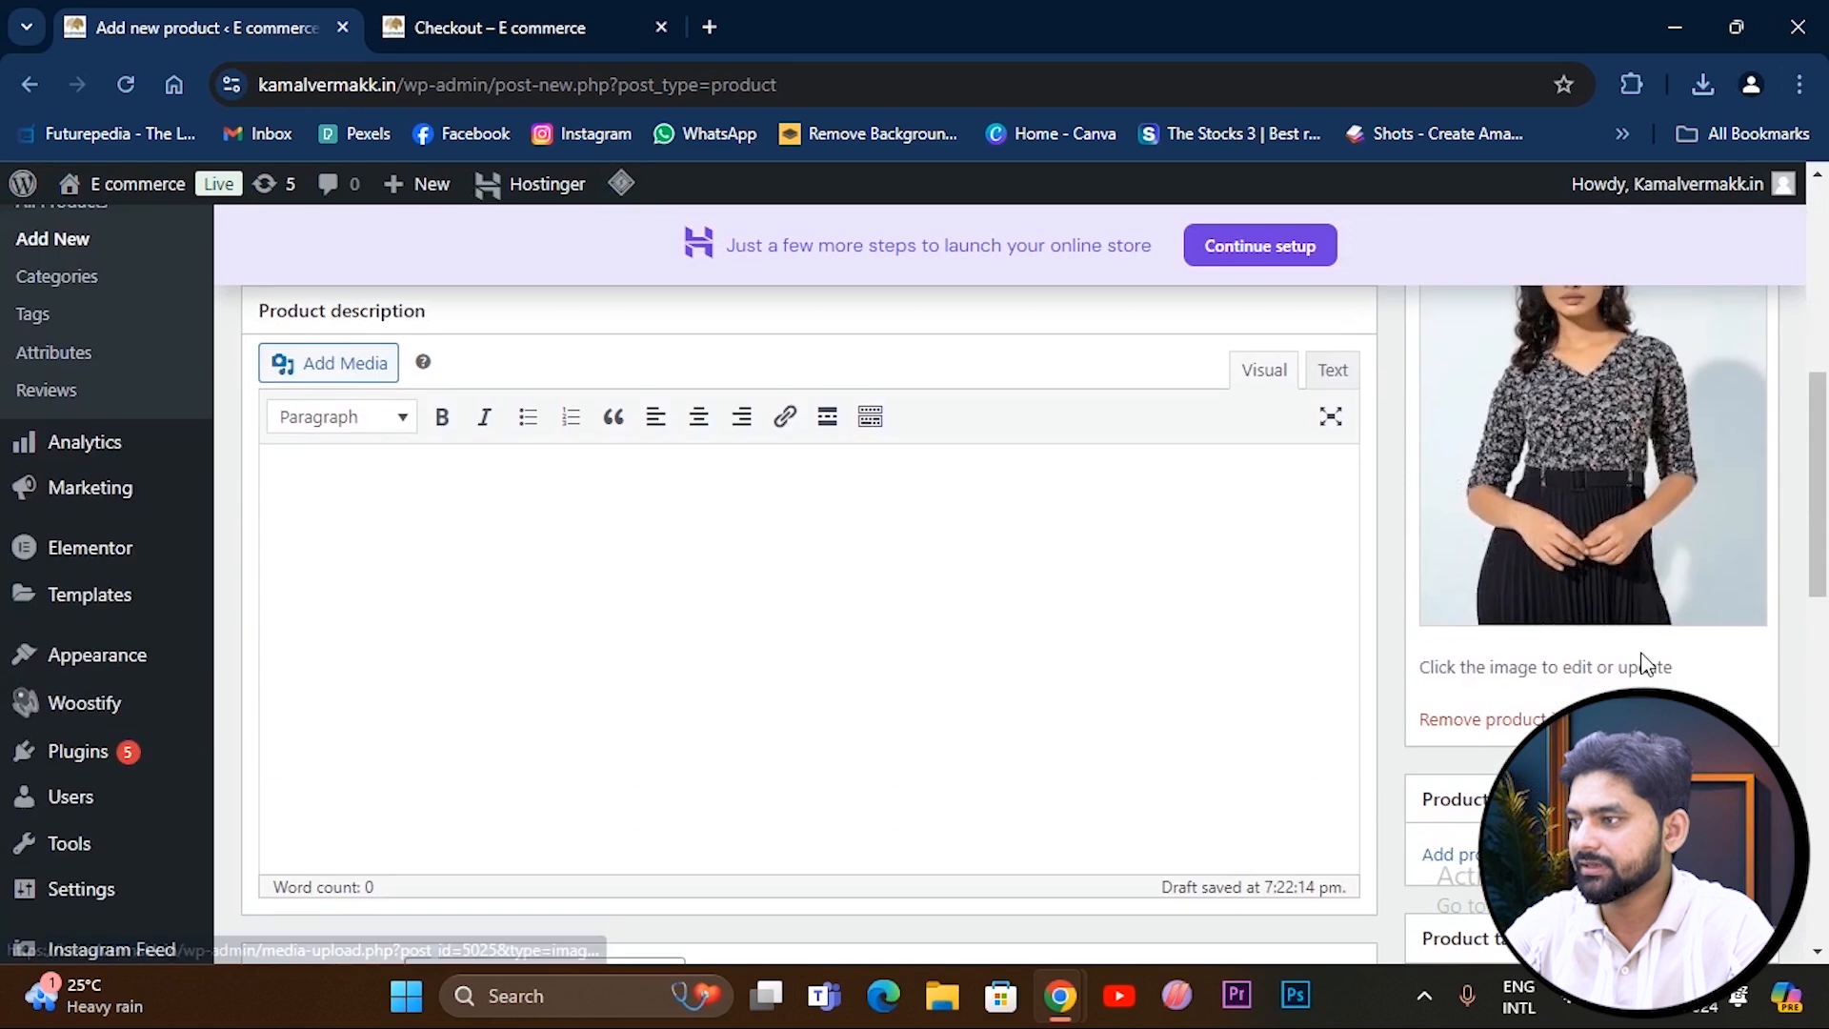
scroll(1500, 729, down, 1)
click(1498, 733)
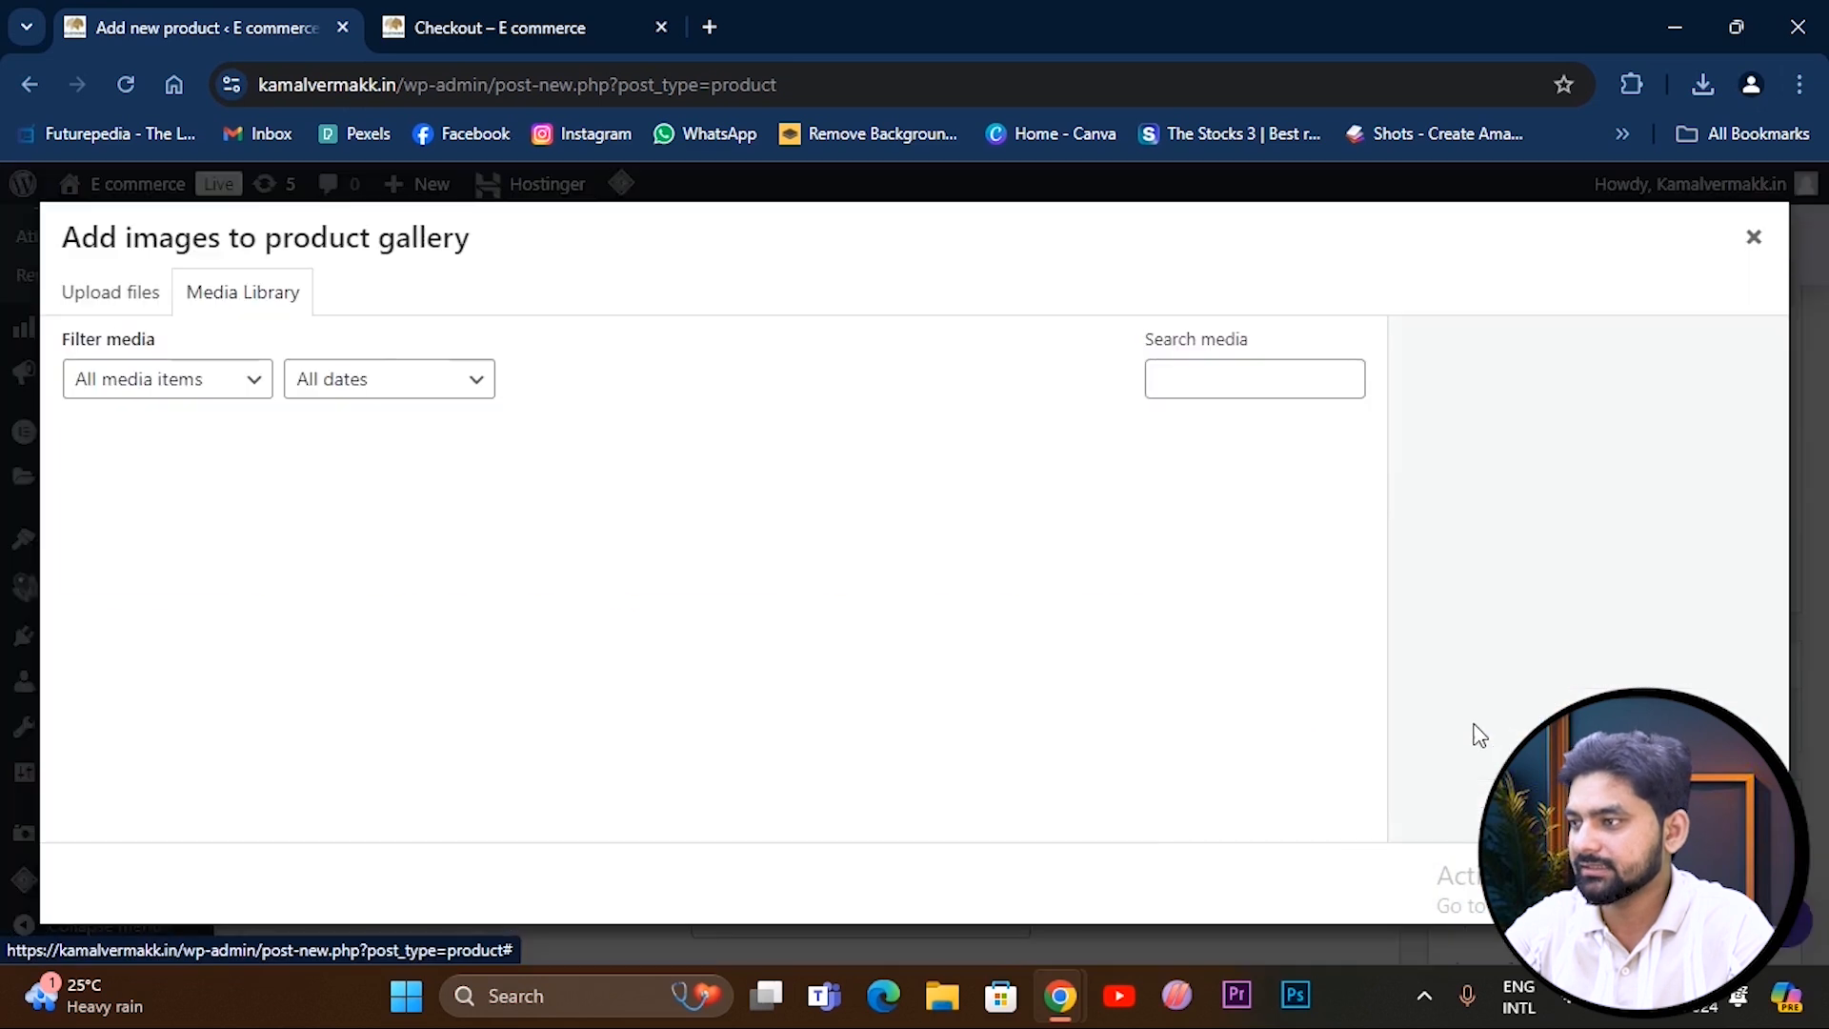
click(85, 298)
click(914, 621)
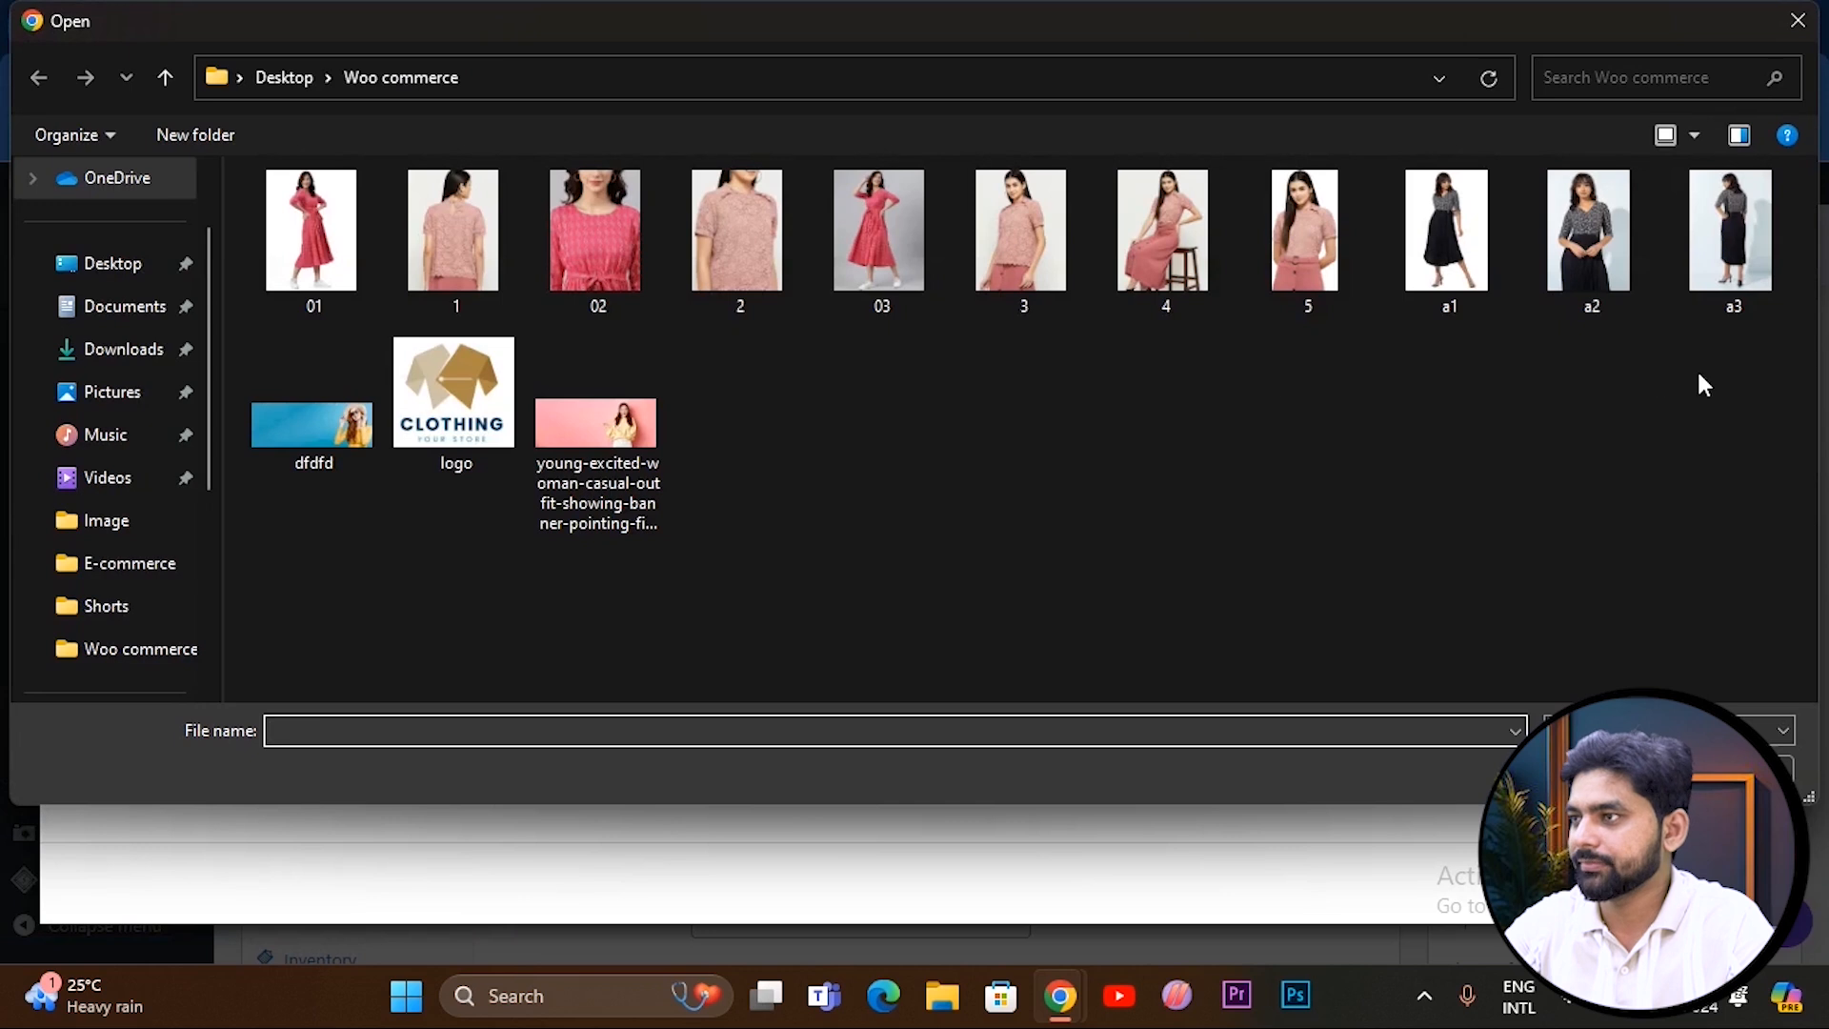
click(1443, 275)
ctrl+click(1732, 270)
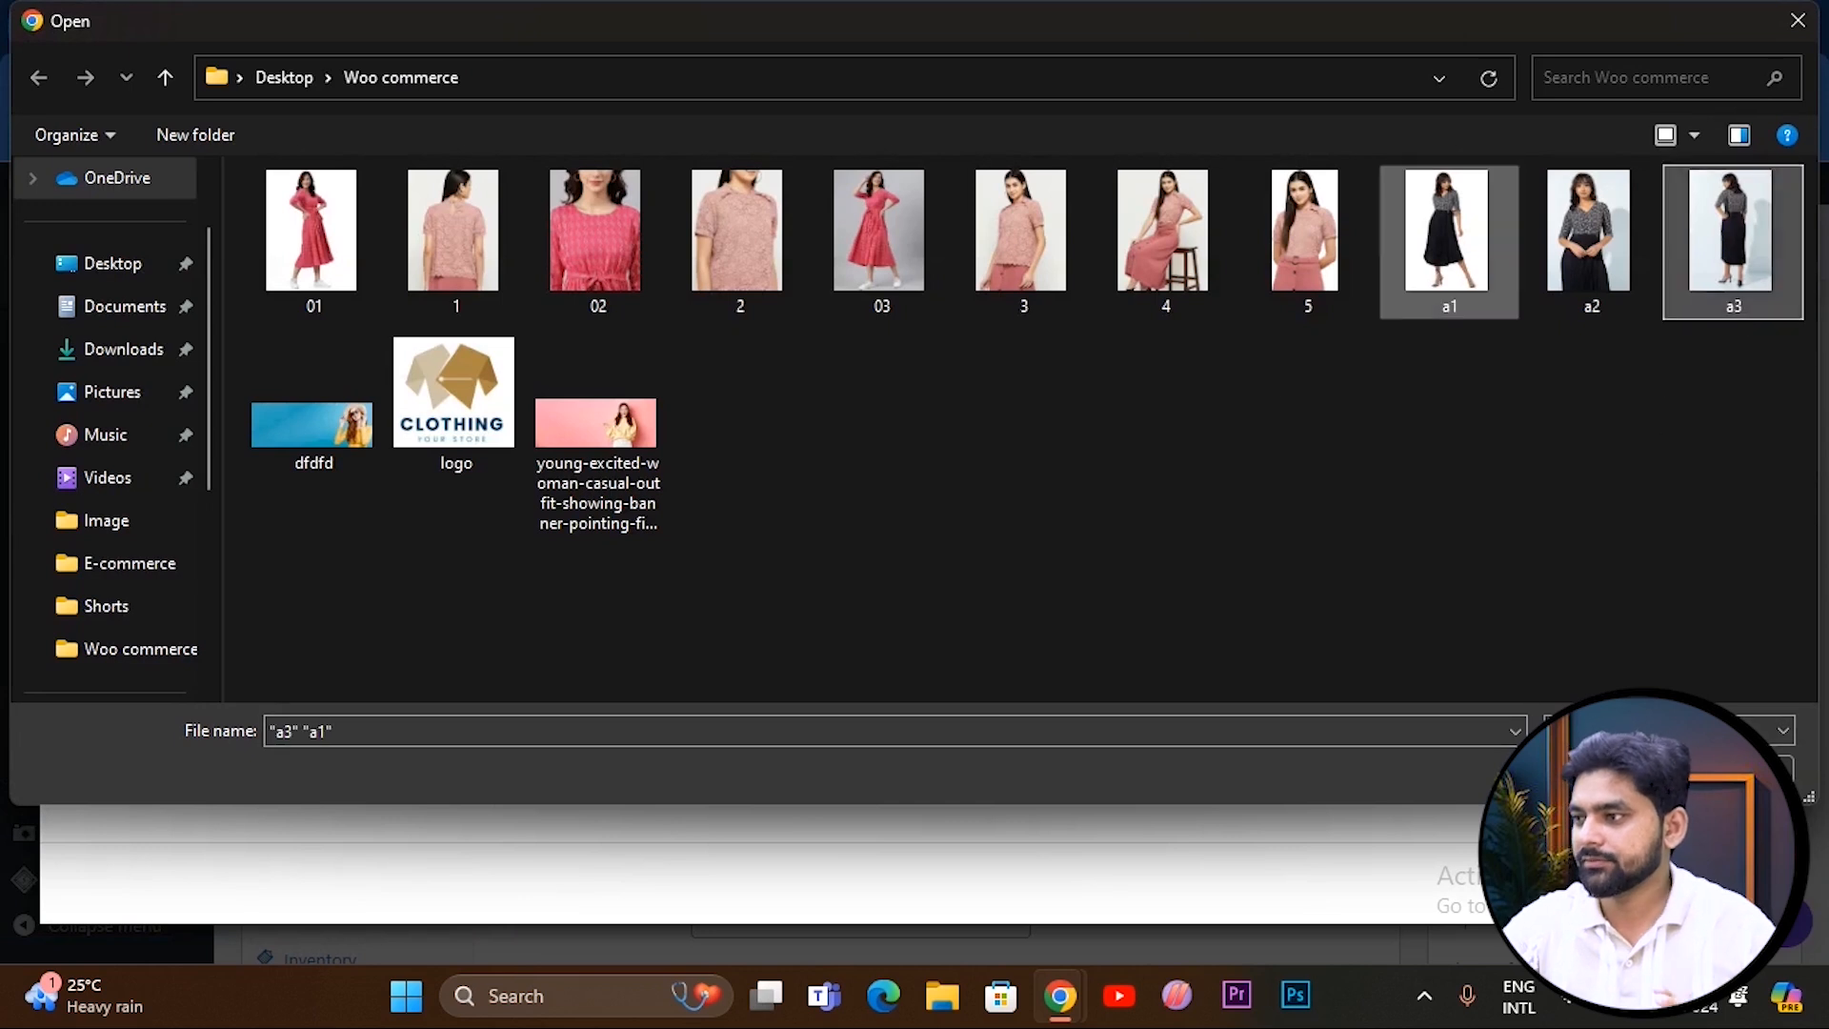
key(Return)
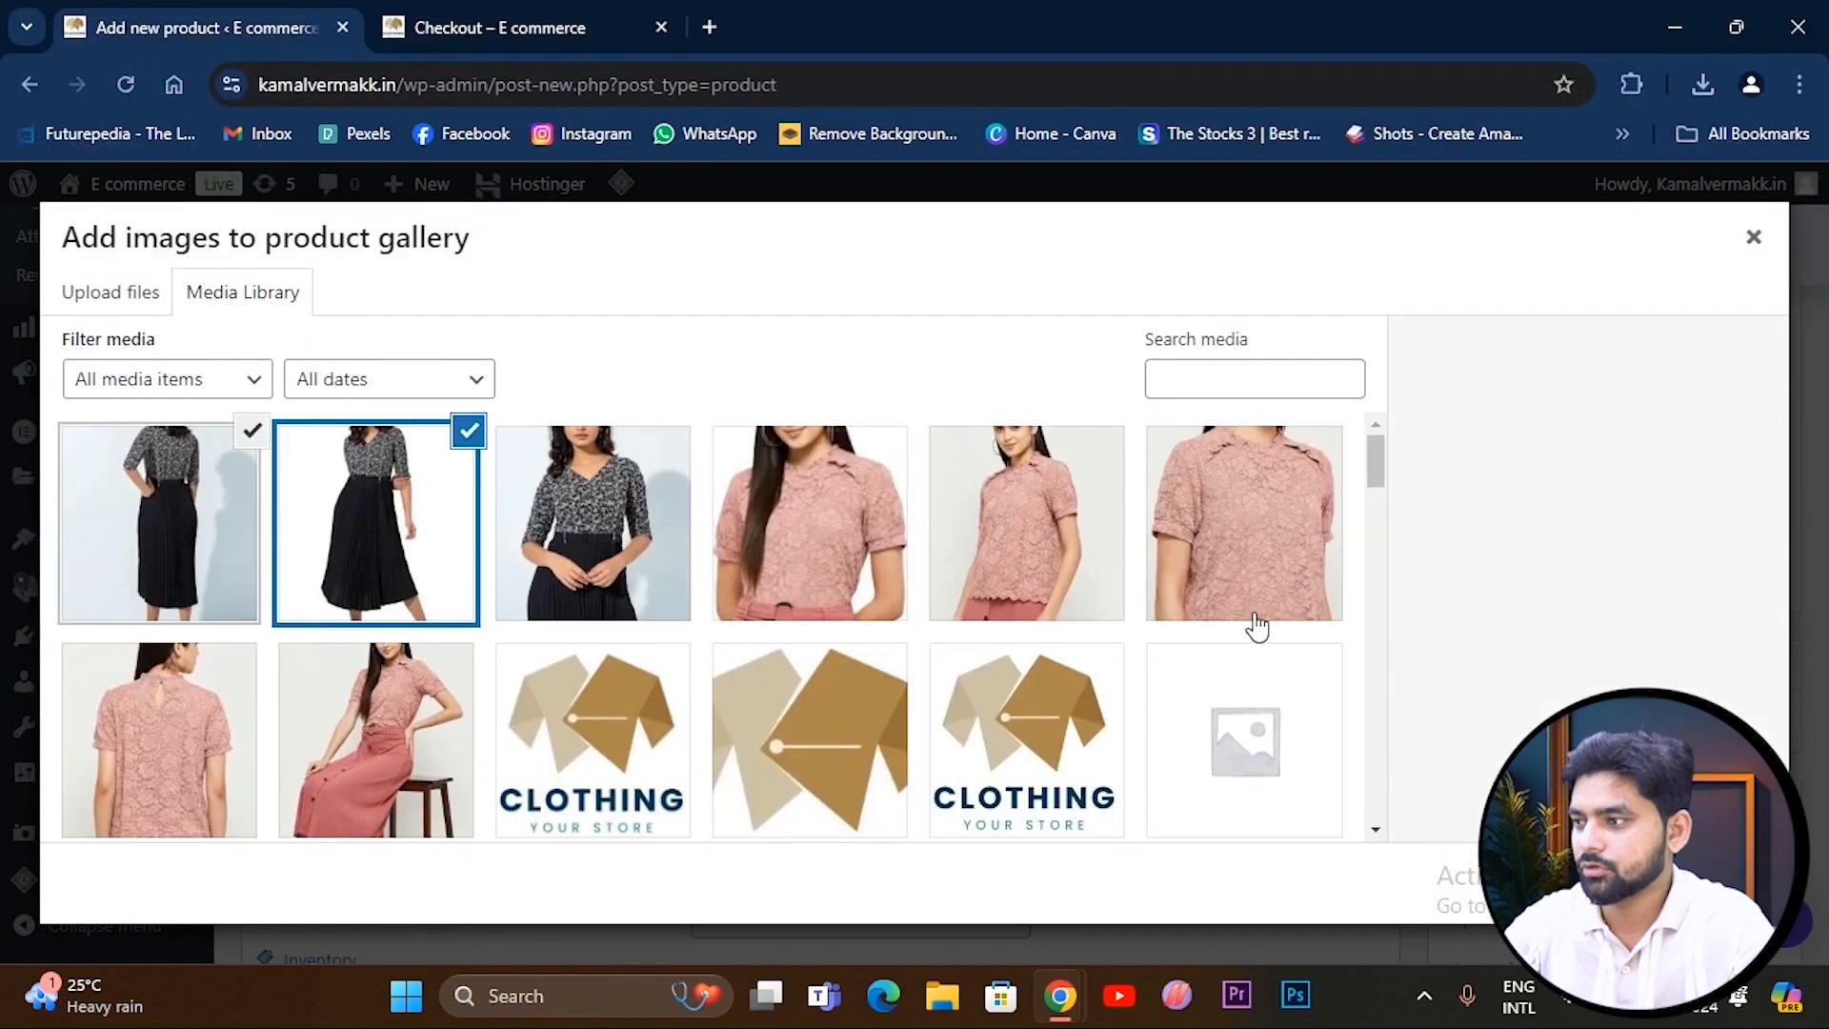
click(1697, 883)
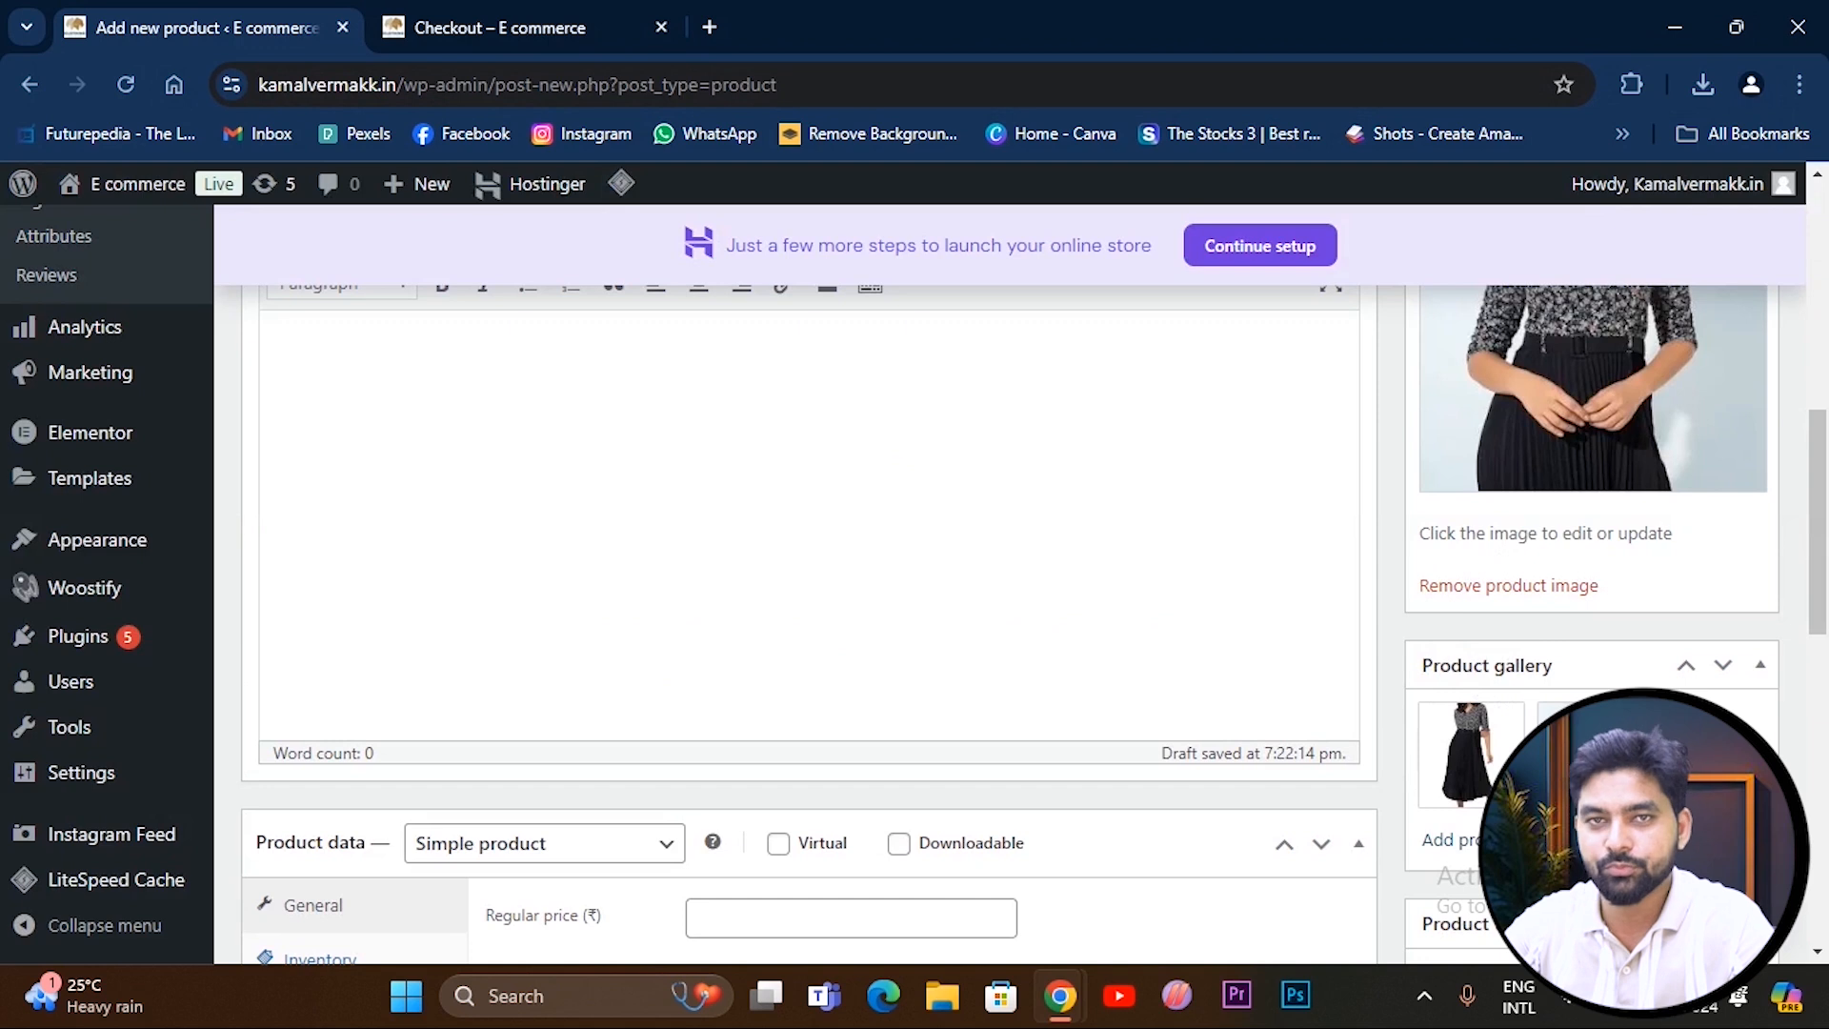
Set the product's regular price to 599 and its sale price to 499 rupees.
scroll(1432, 543, up, 2)
scroll(1432, 542, down, 3)
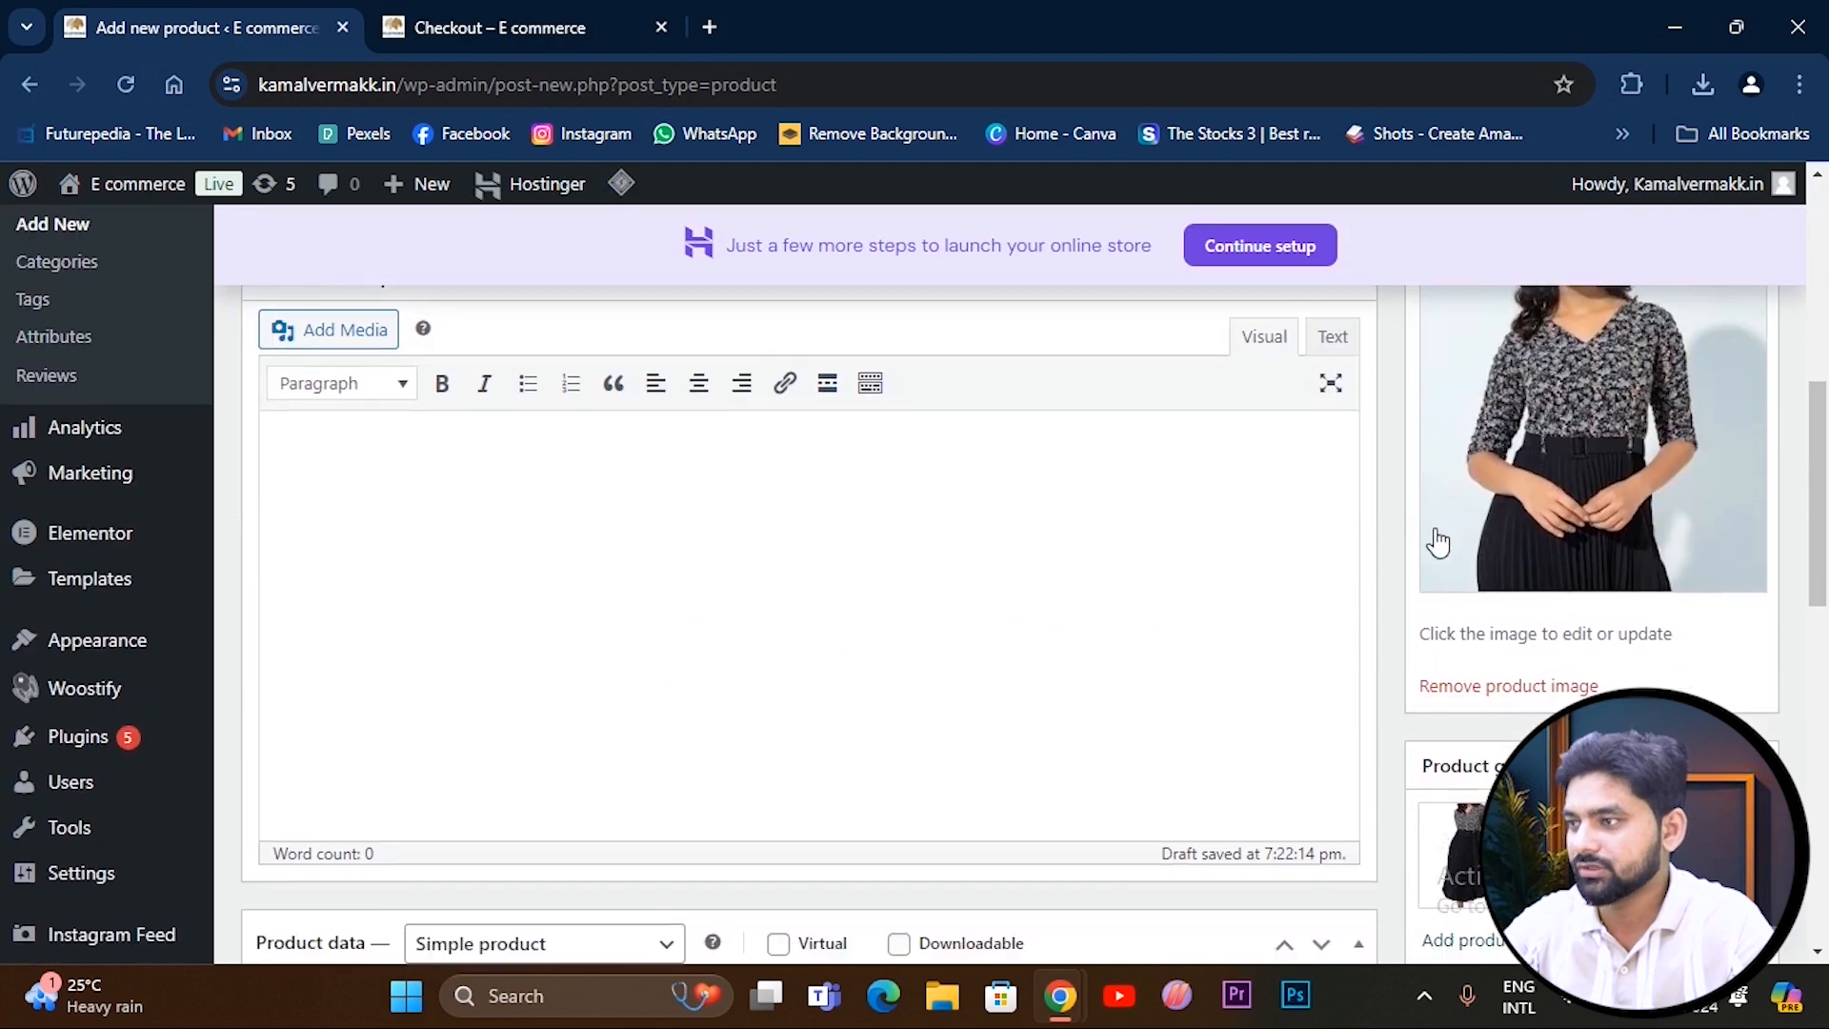
scroll(815, 602, down, 1)
click(753, 656)
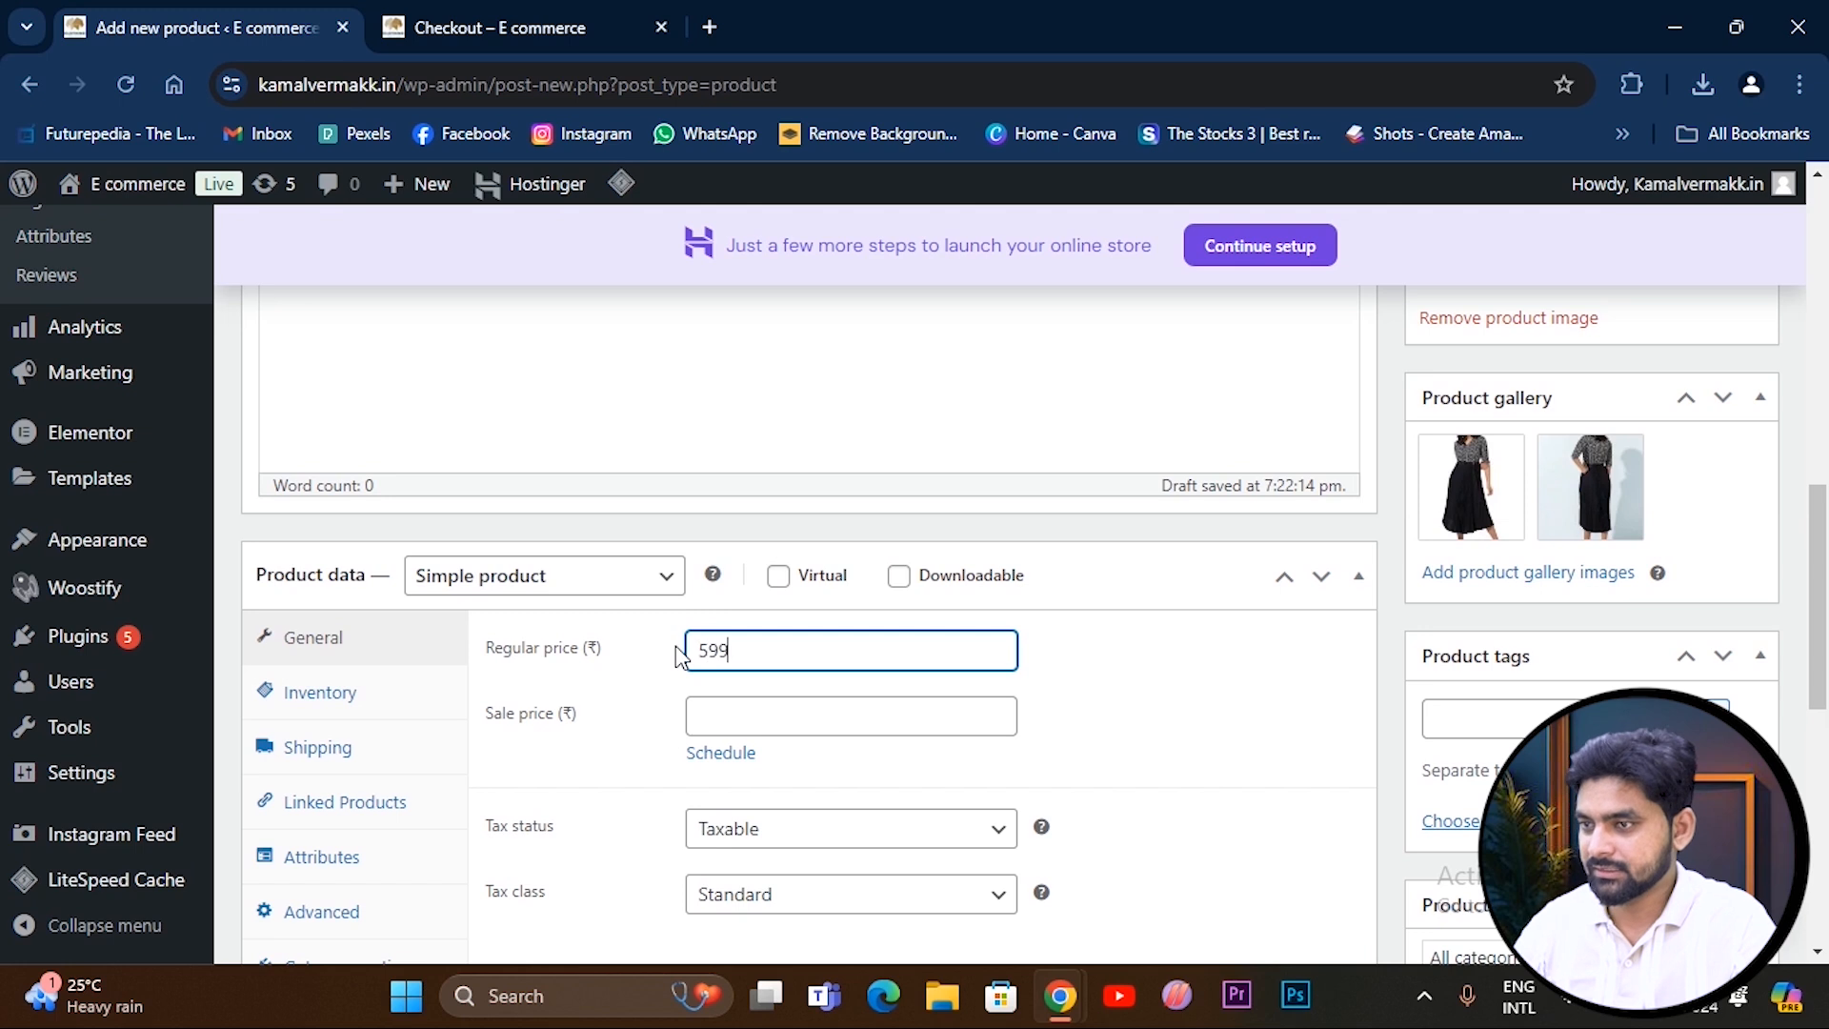
click(749, 715)
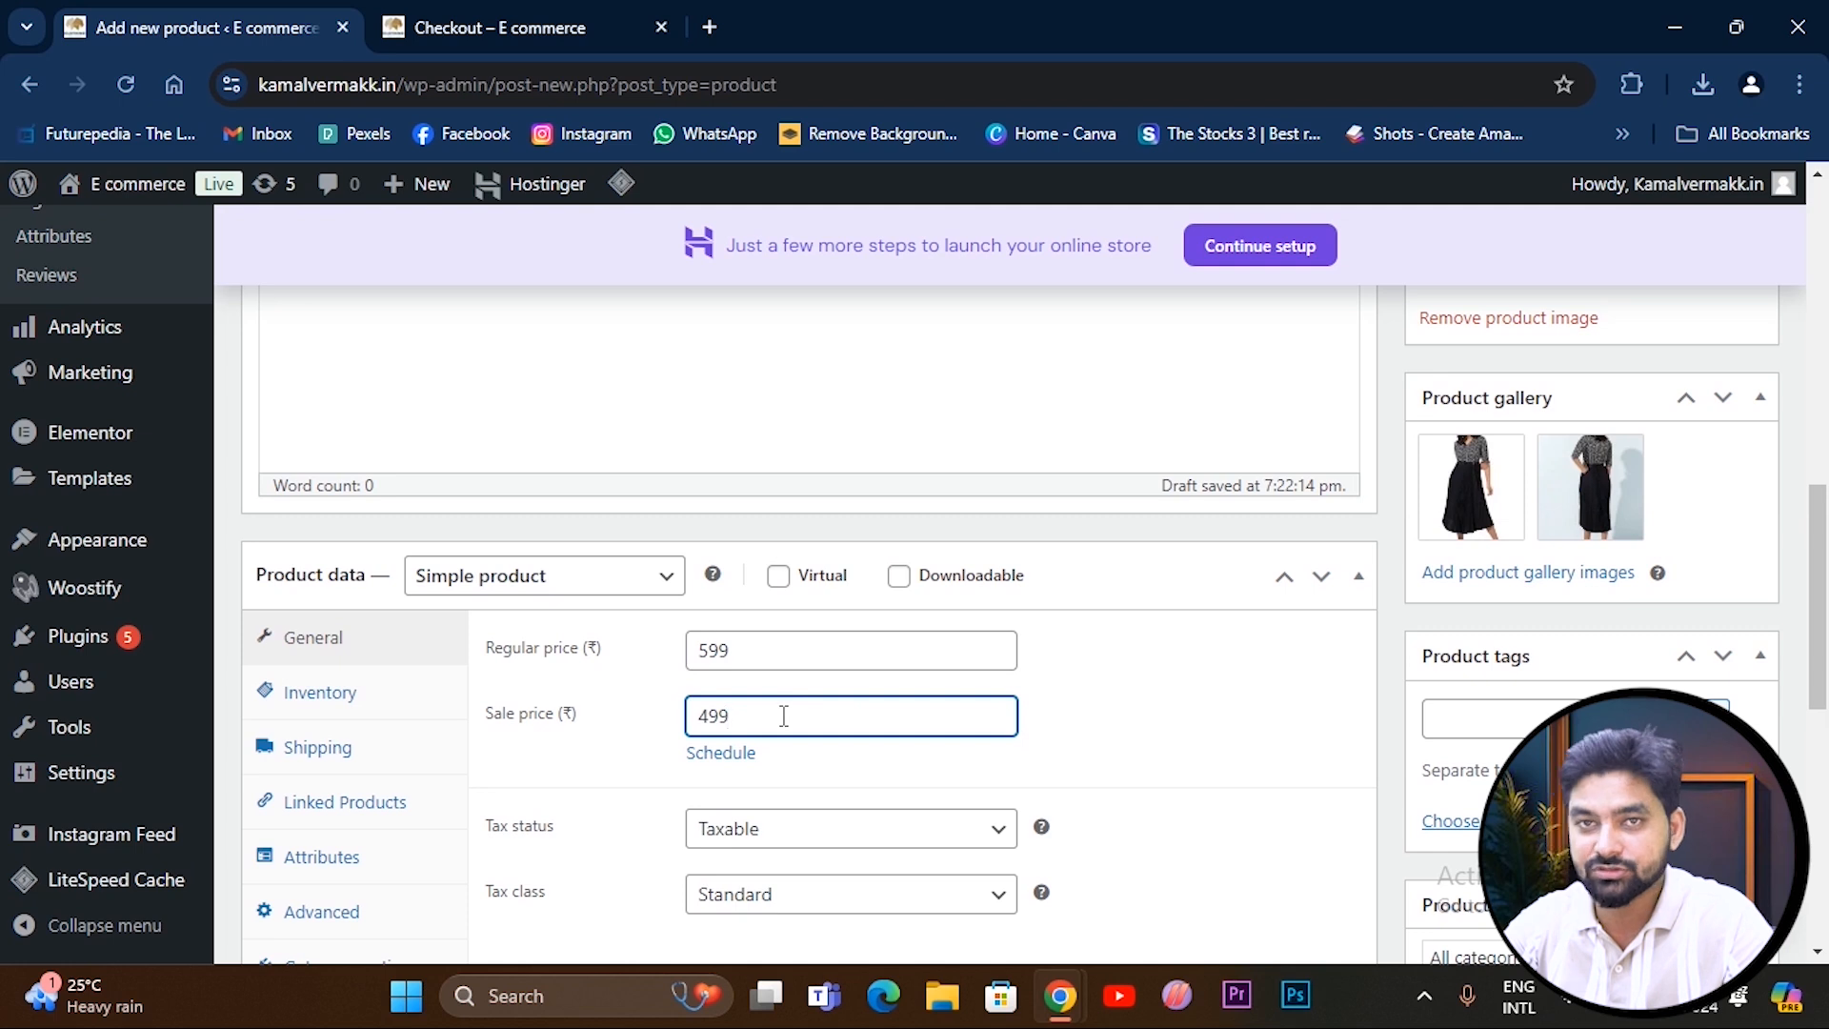
Keep the product's tax status as Taxable and assign it the Inter 12 tax class.
scroll(830, 705, down, 3)
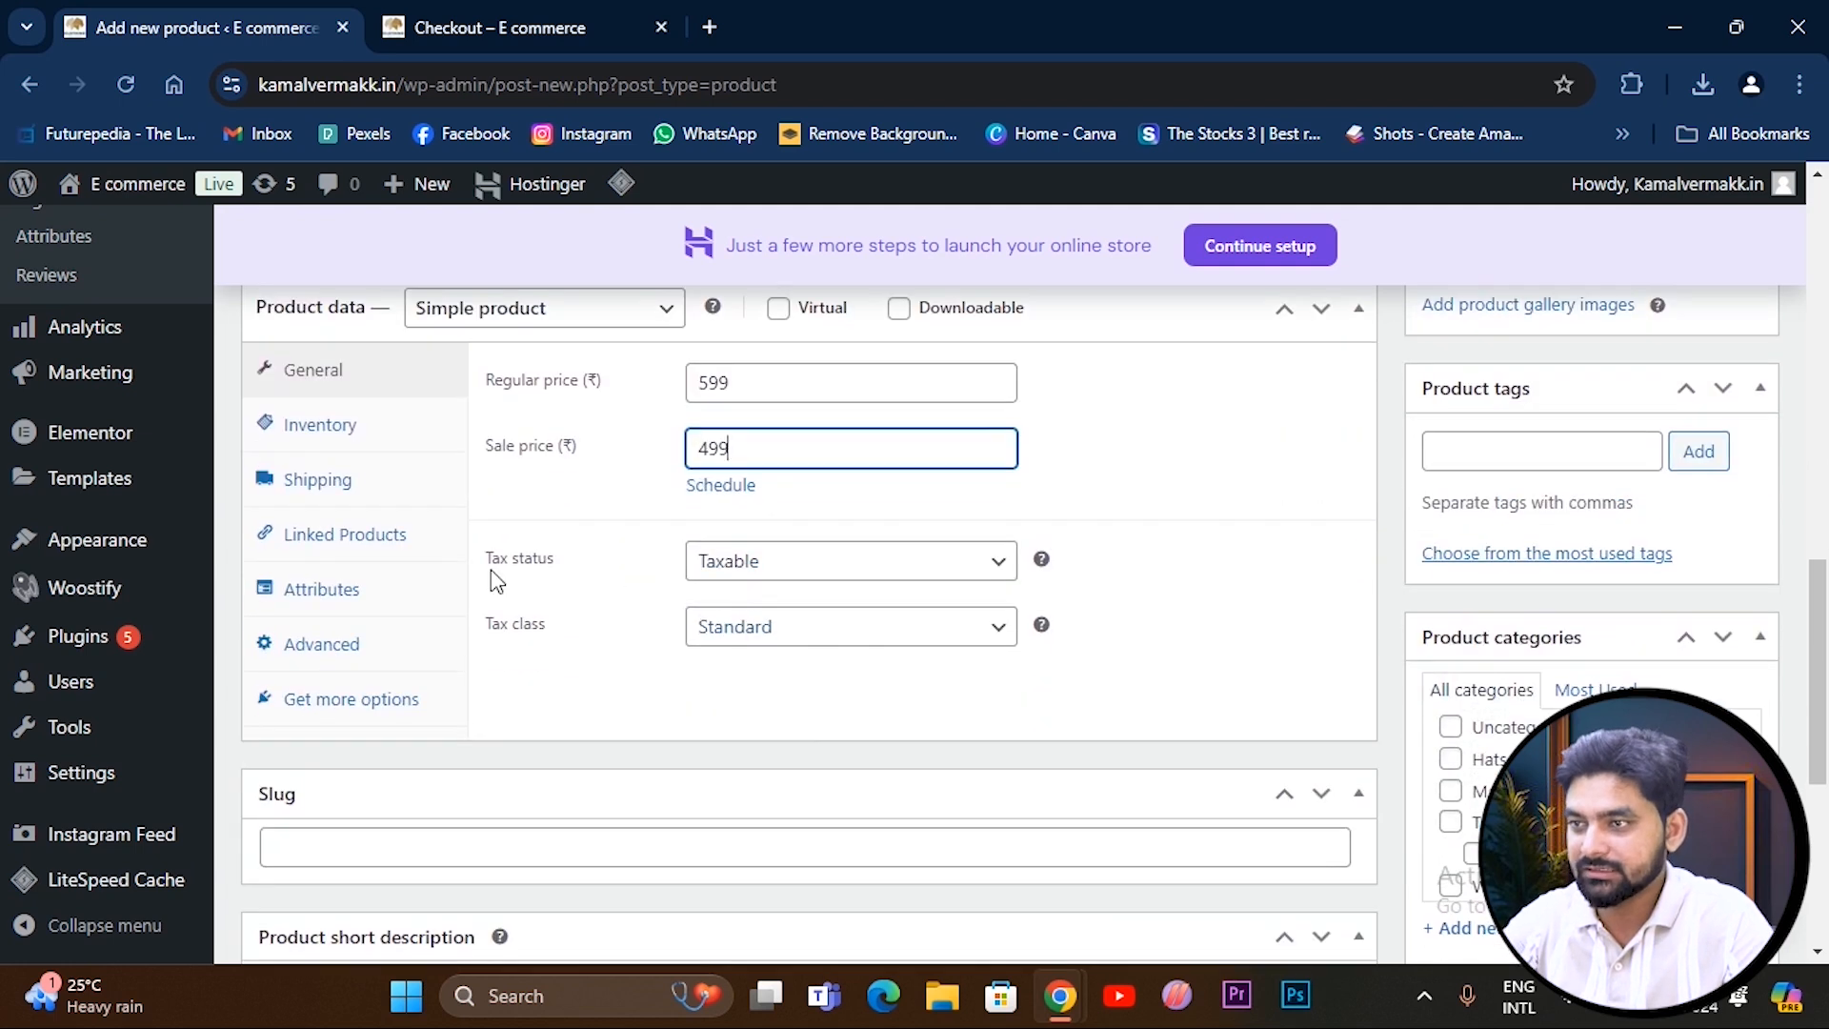
click(745, 562)
click(757, 598)
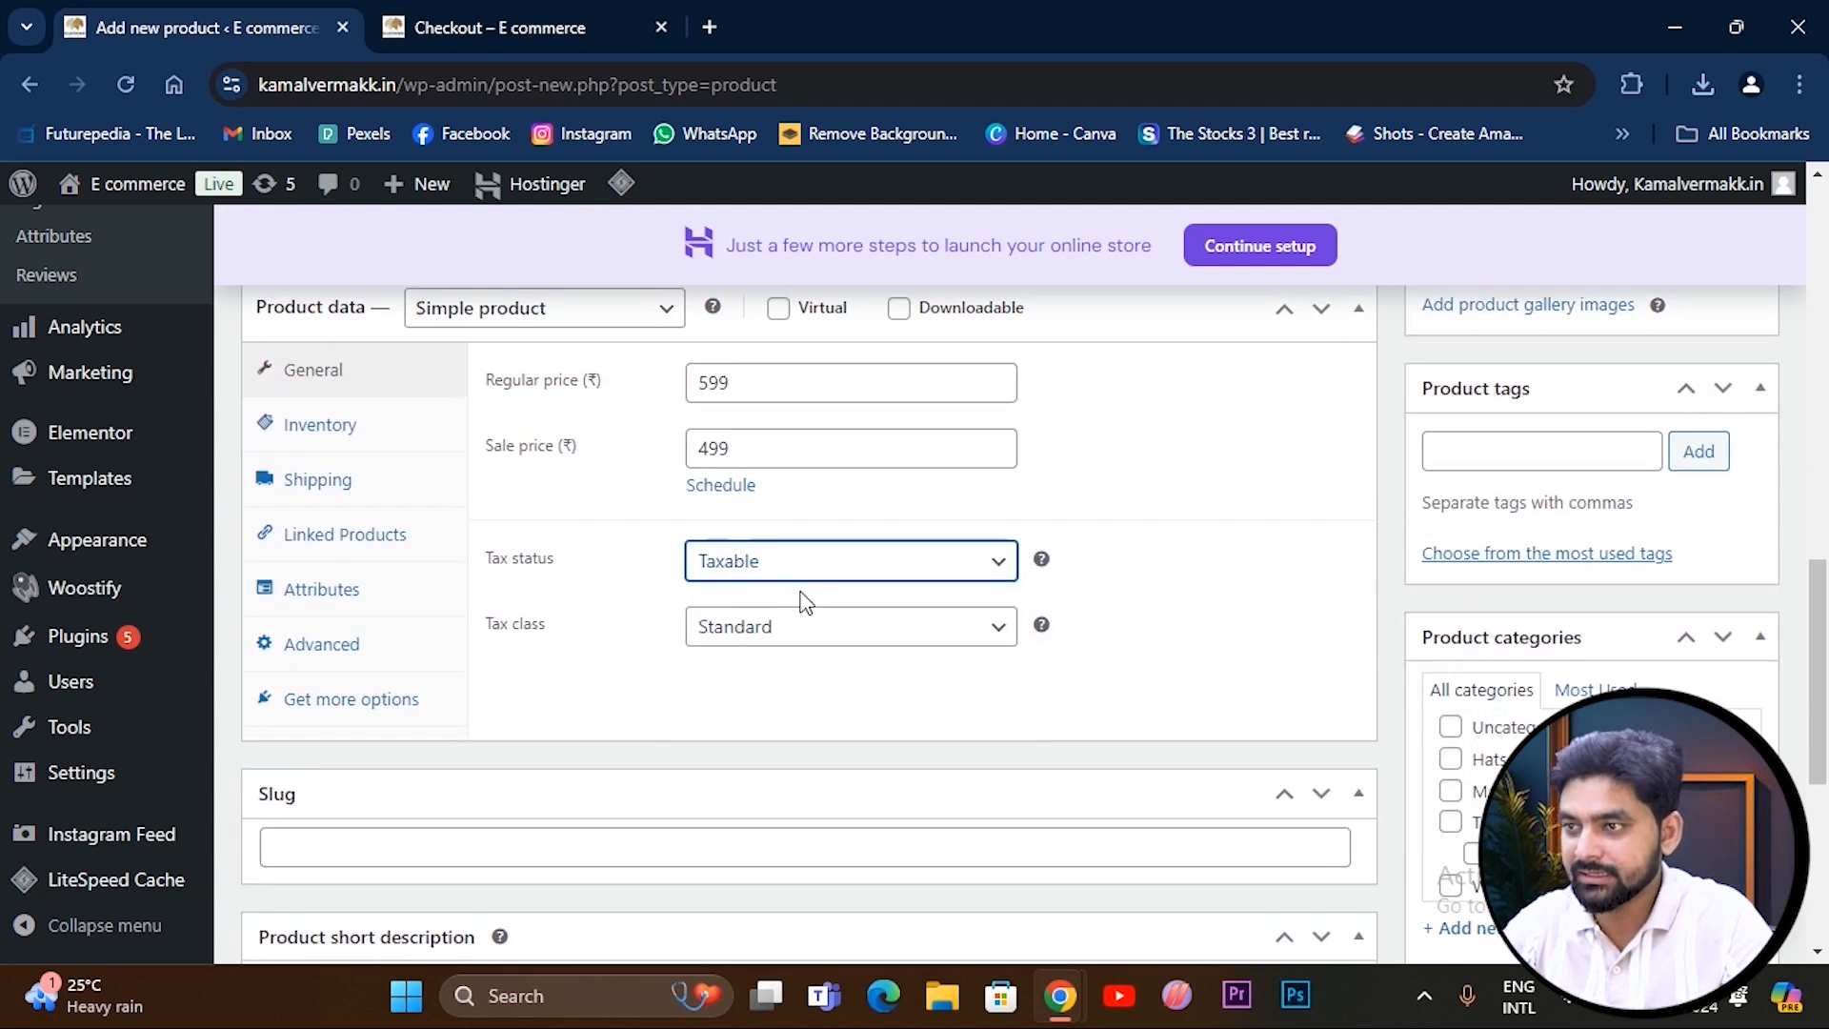
click(750, 636)
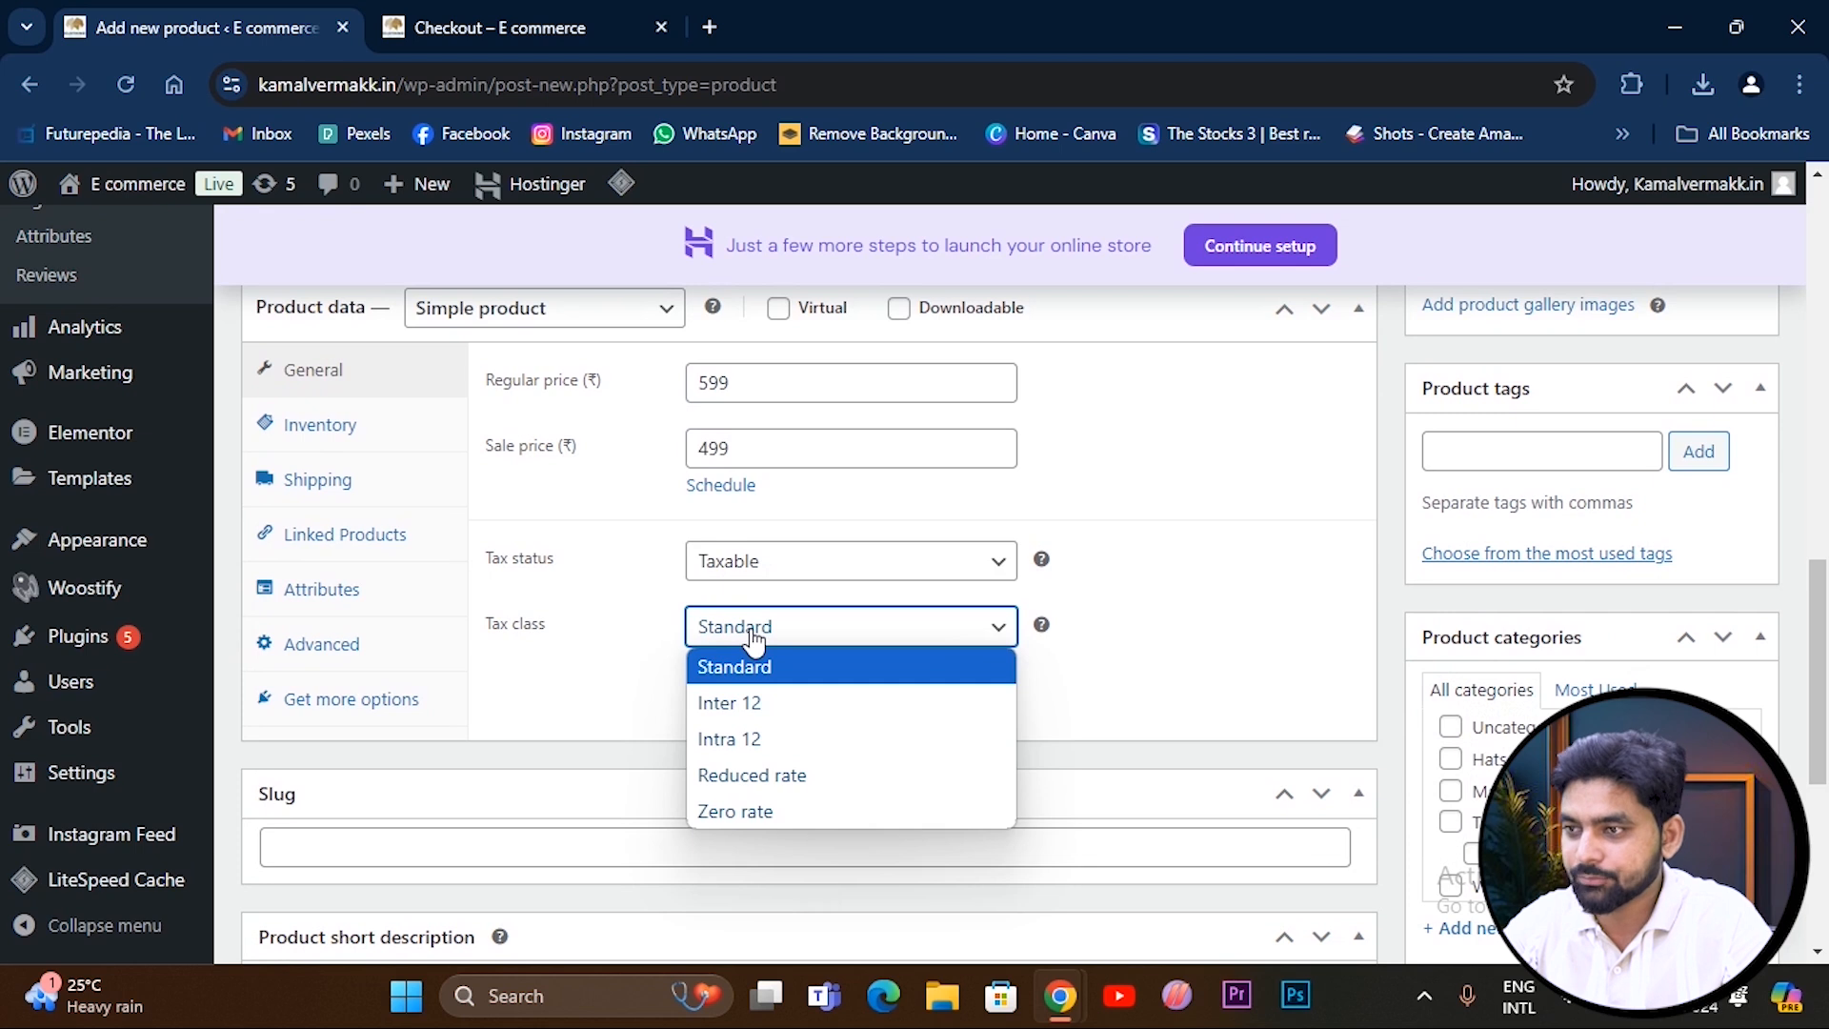
click(735, 702)
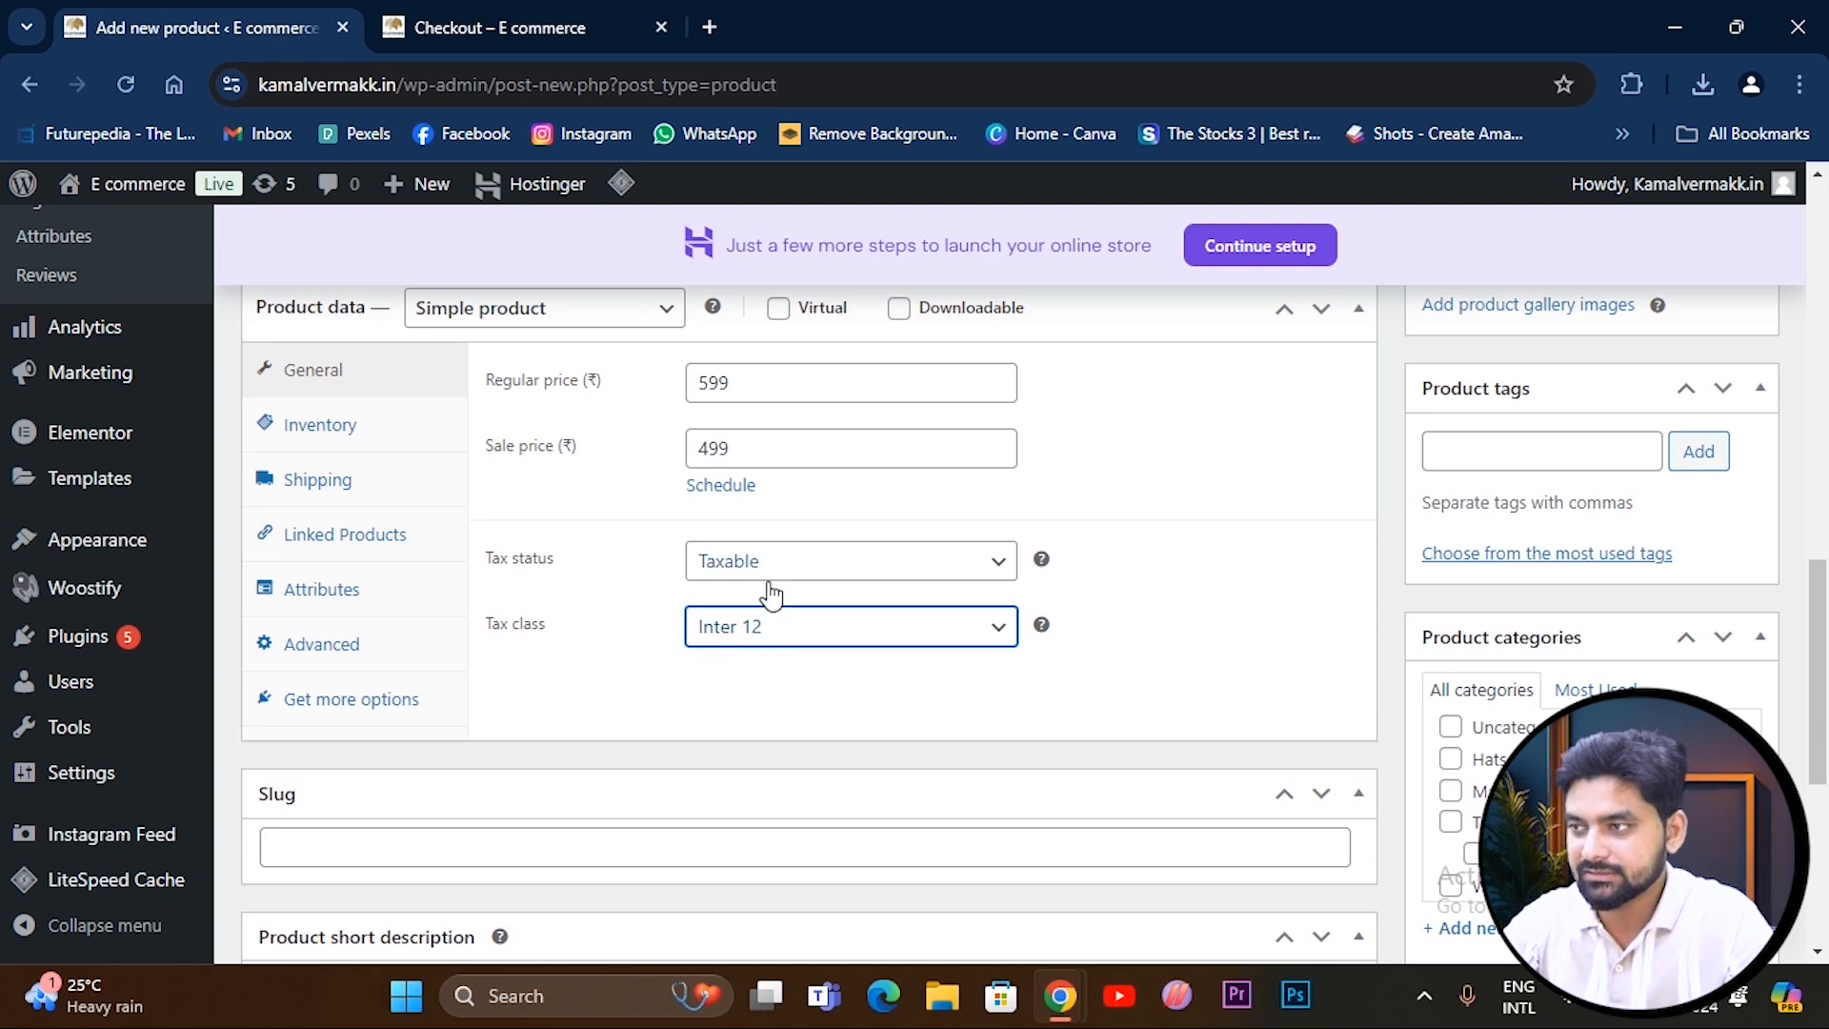
Set the product's slug to Girl and fill its short description with the copied text about chic dresses for various events.
scroll(783, 602, down, 2)
scroll(786, 605, down, 1)
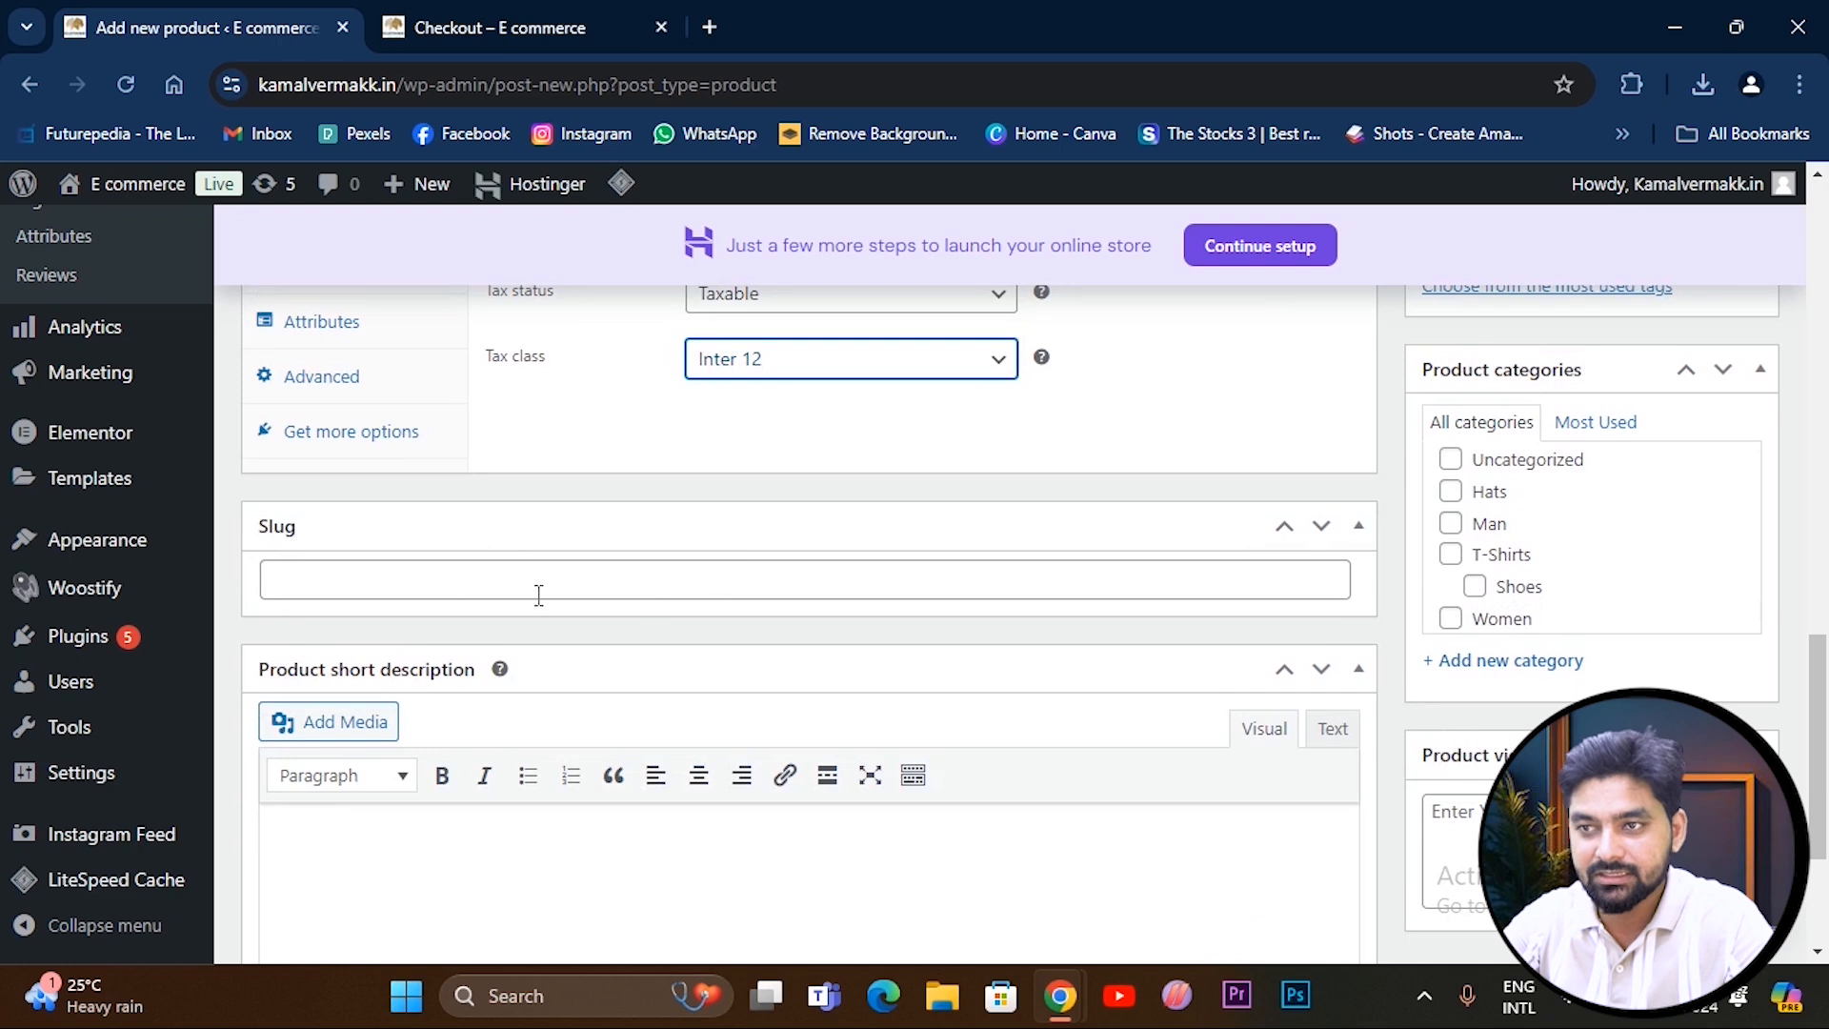
click(377, 587)
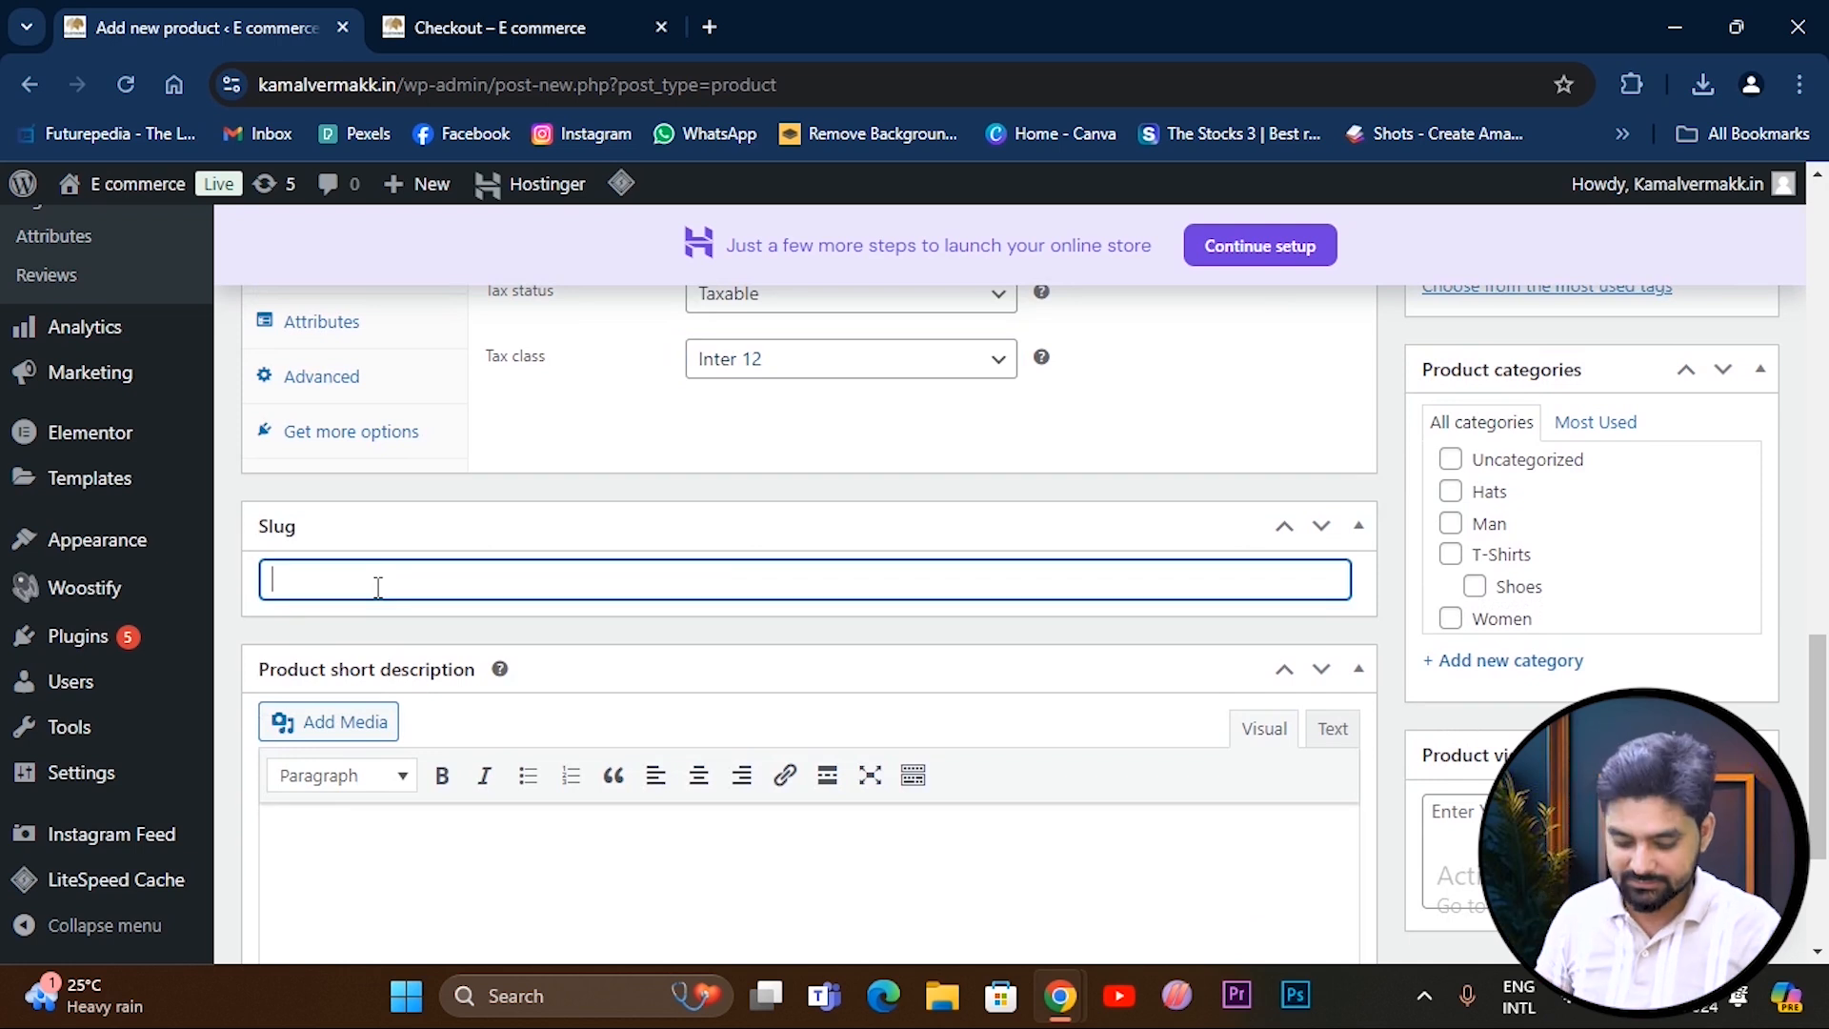
text(Girl)
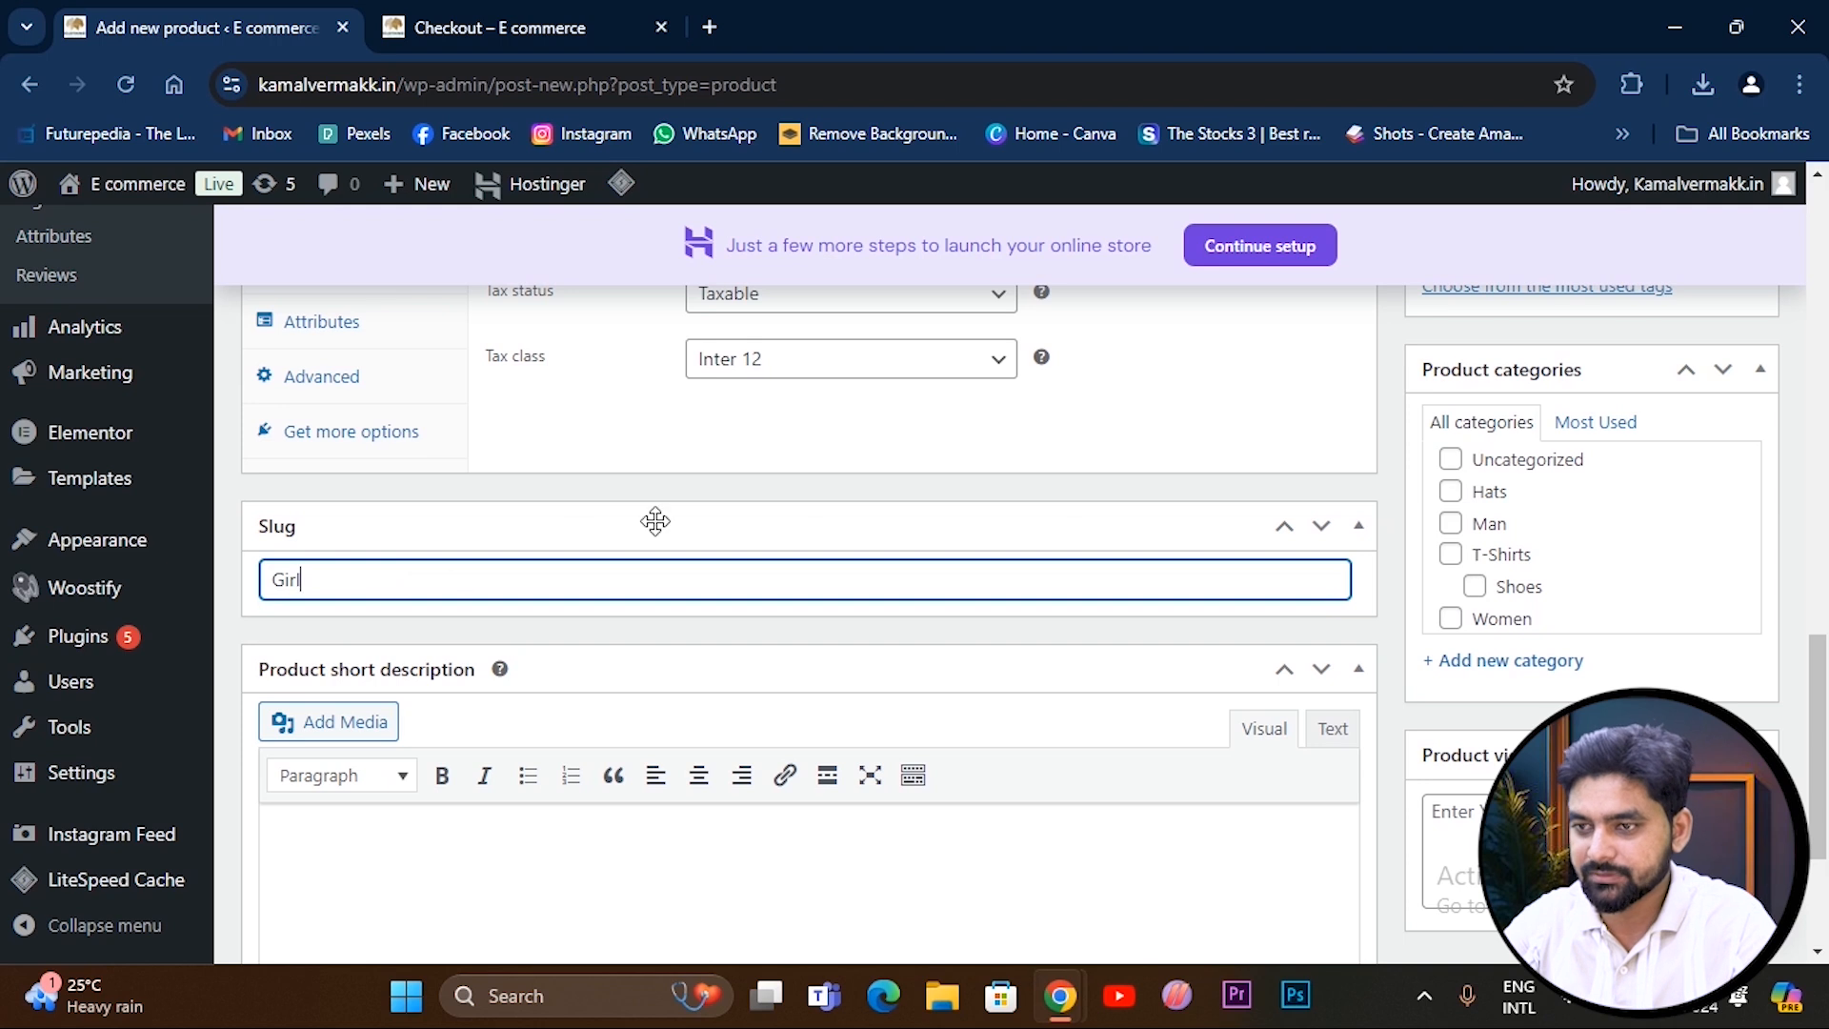
scroll(553, 490, down, 3)
click(451, 547)
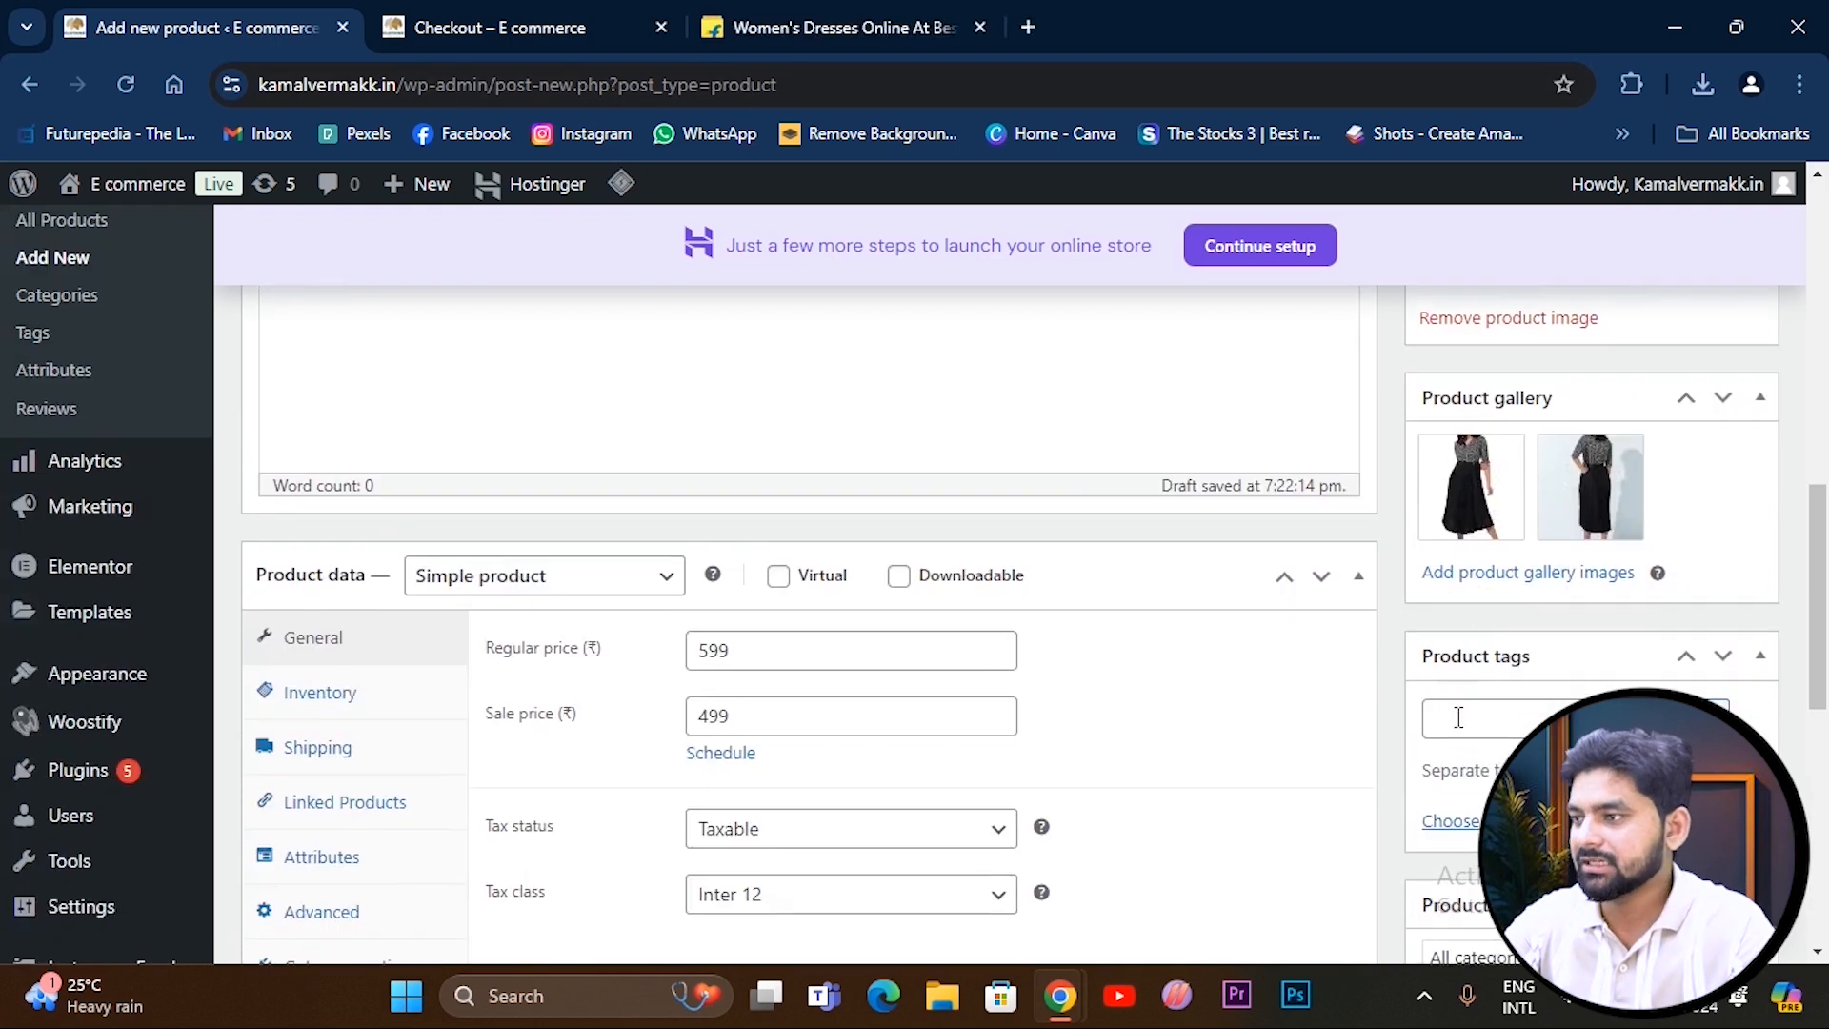
Add the product tag Girl Top and assign the product to the Women category.
click(1459, 716)
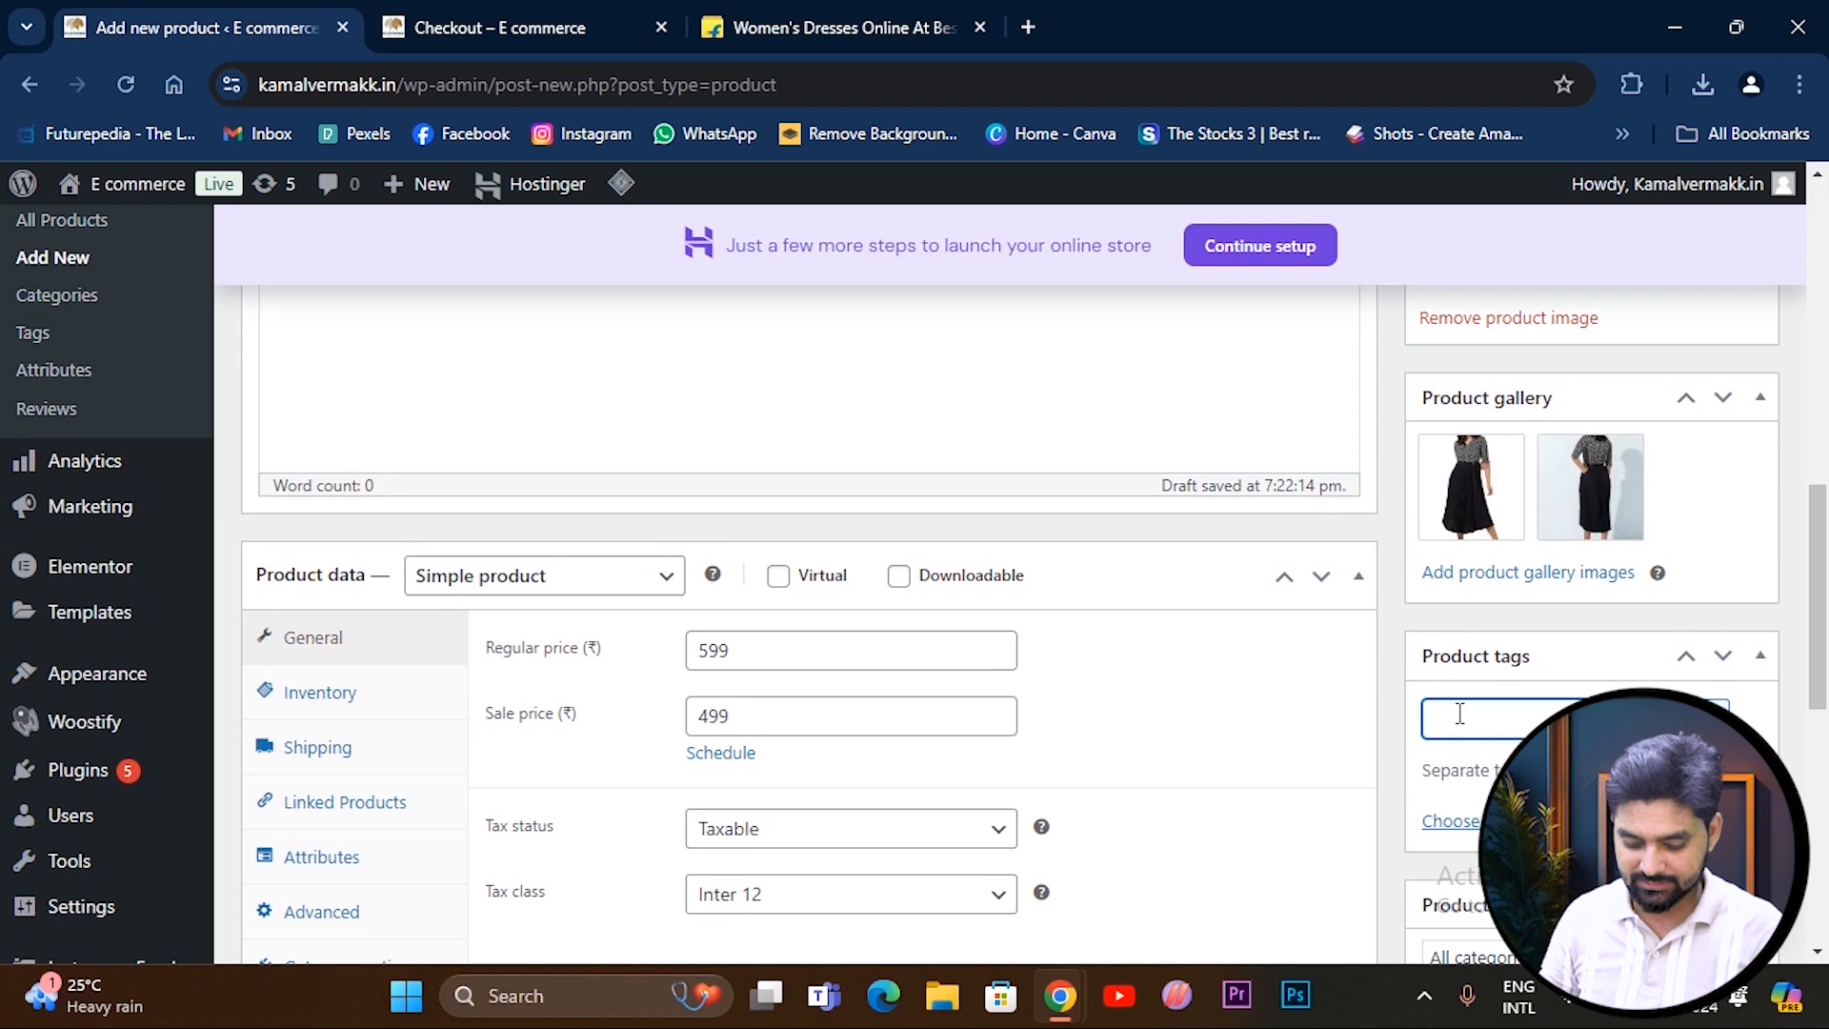
text(Girl Top)
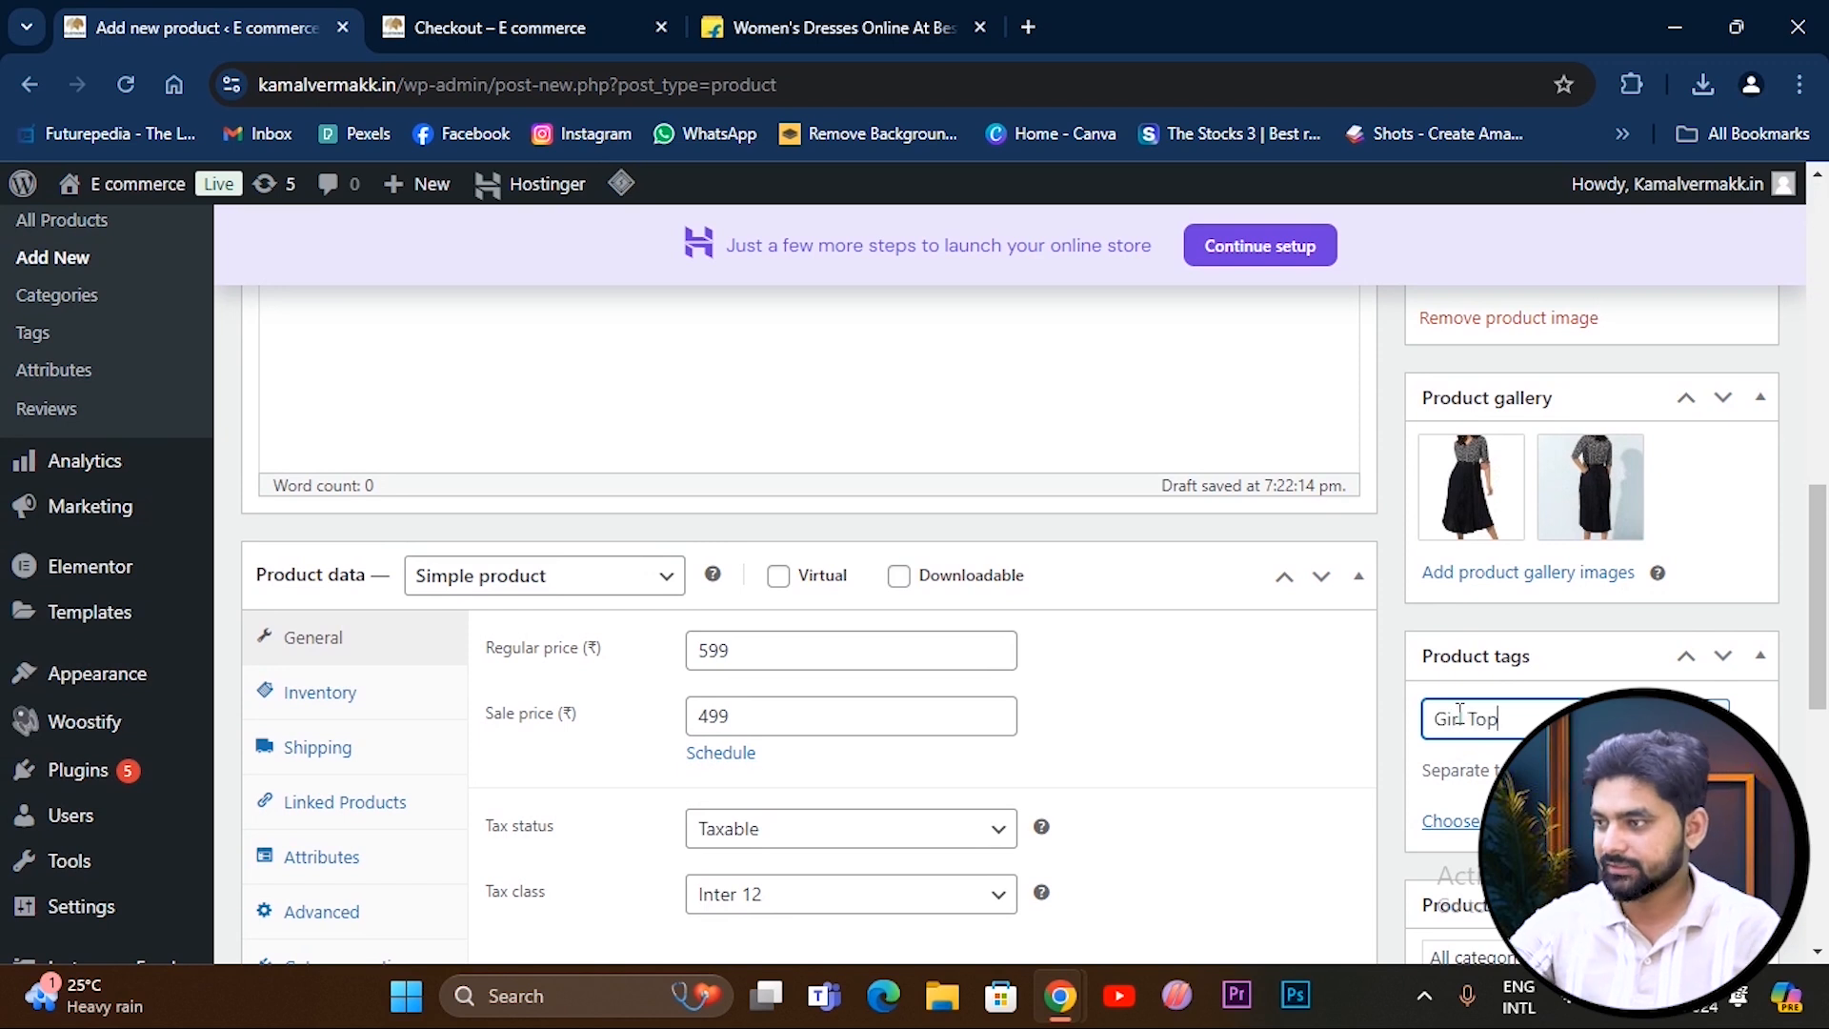
key(Return)
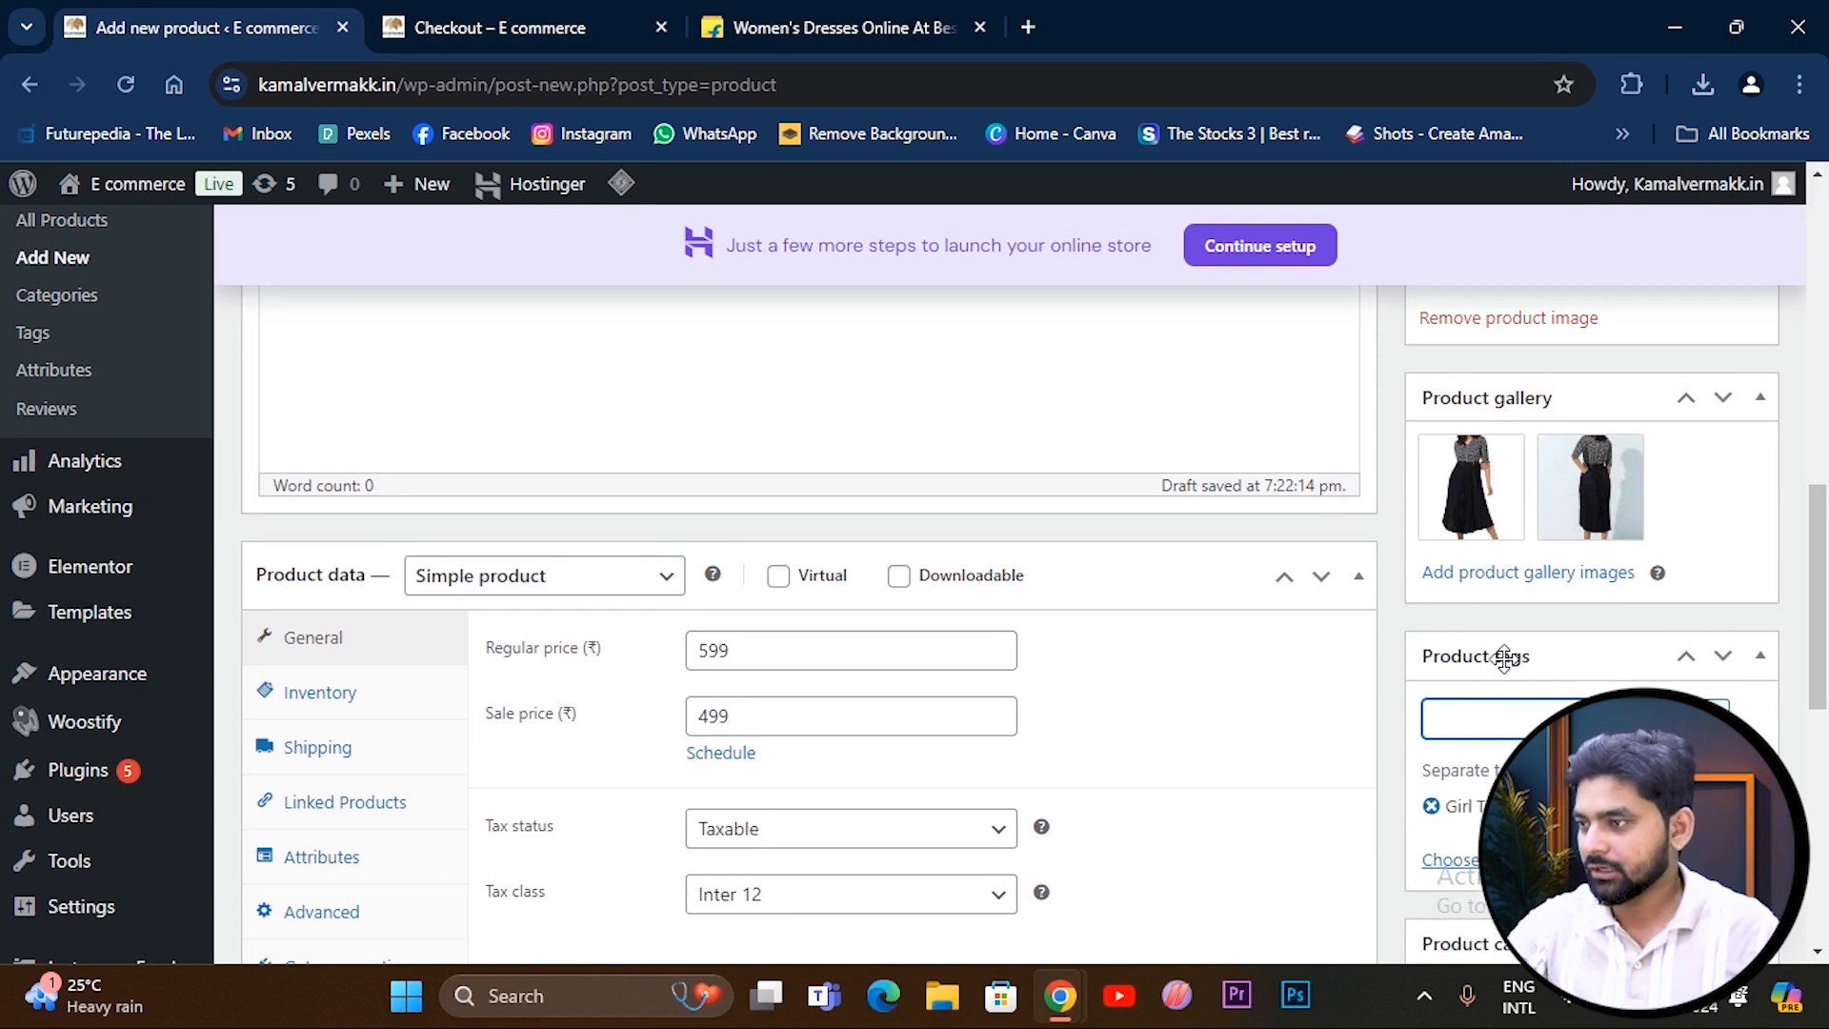
scroll(1396, 564, down, 3)
scroll(1645, 623, down, 3)
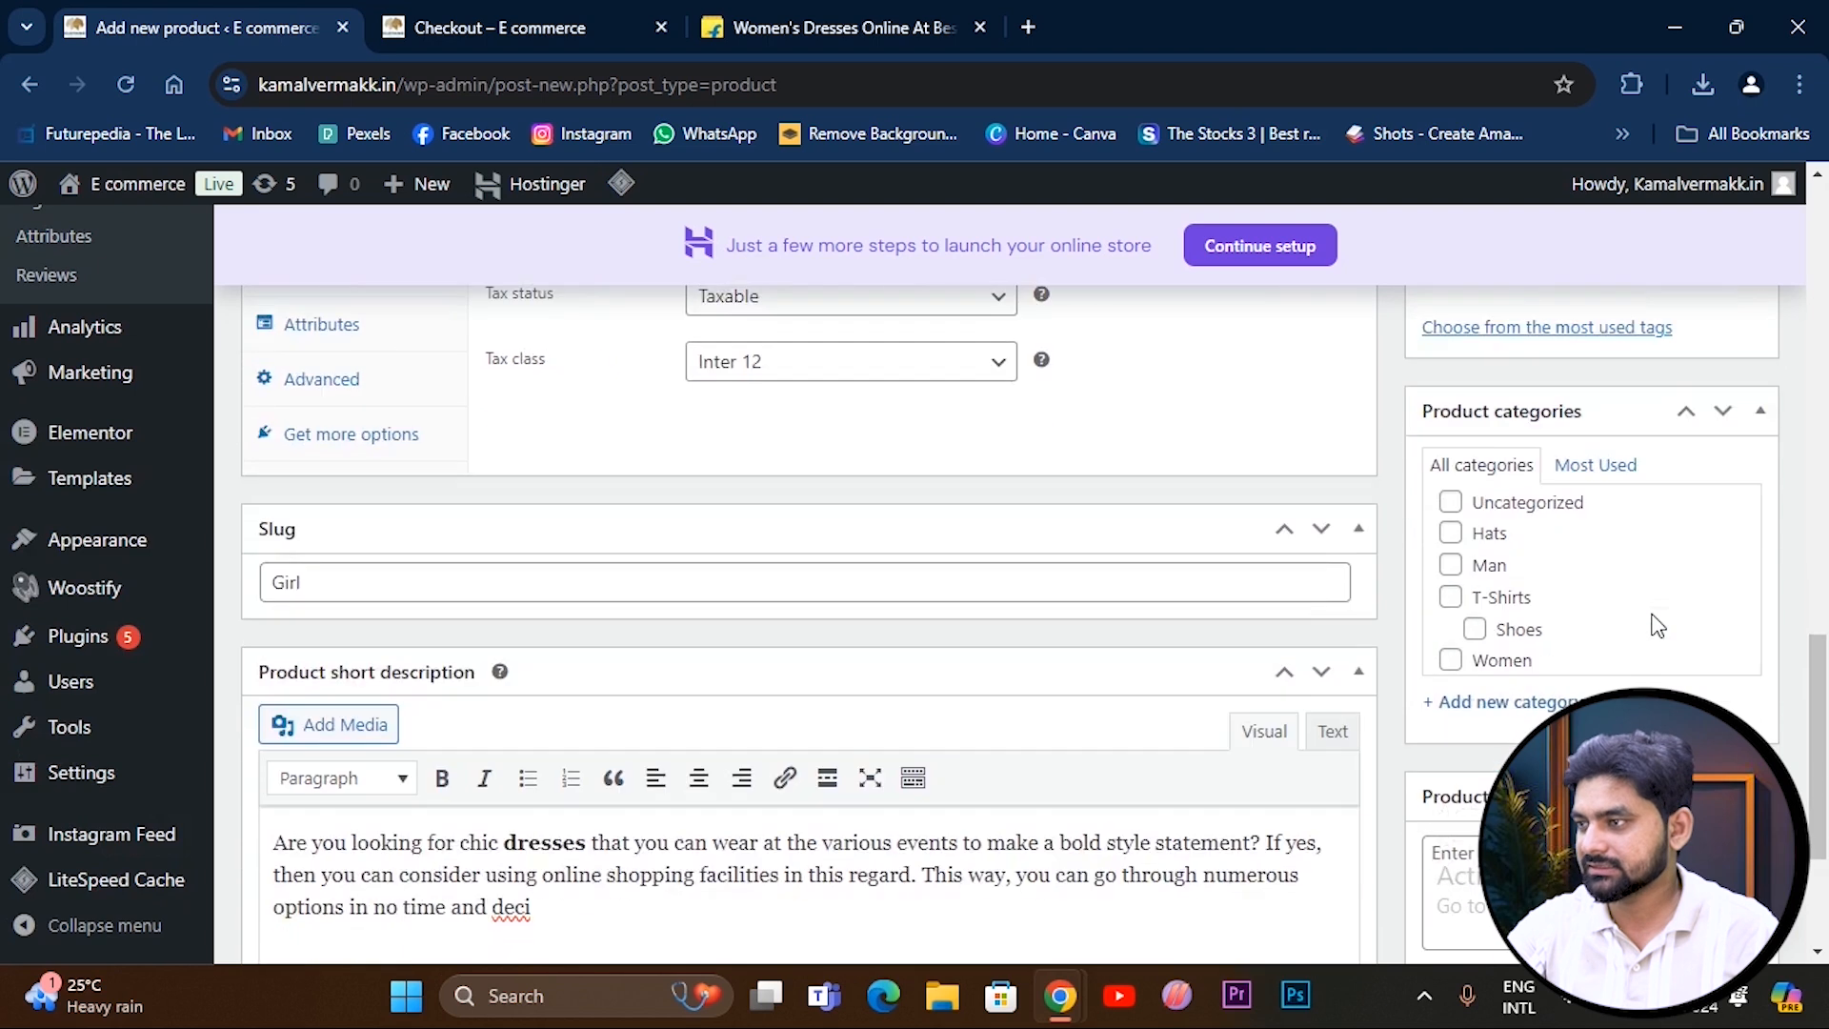
click(1449, 657)
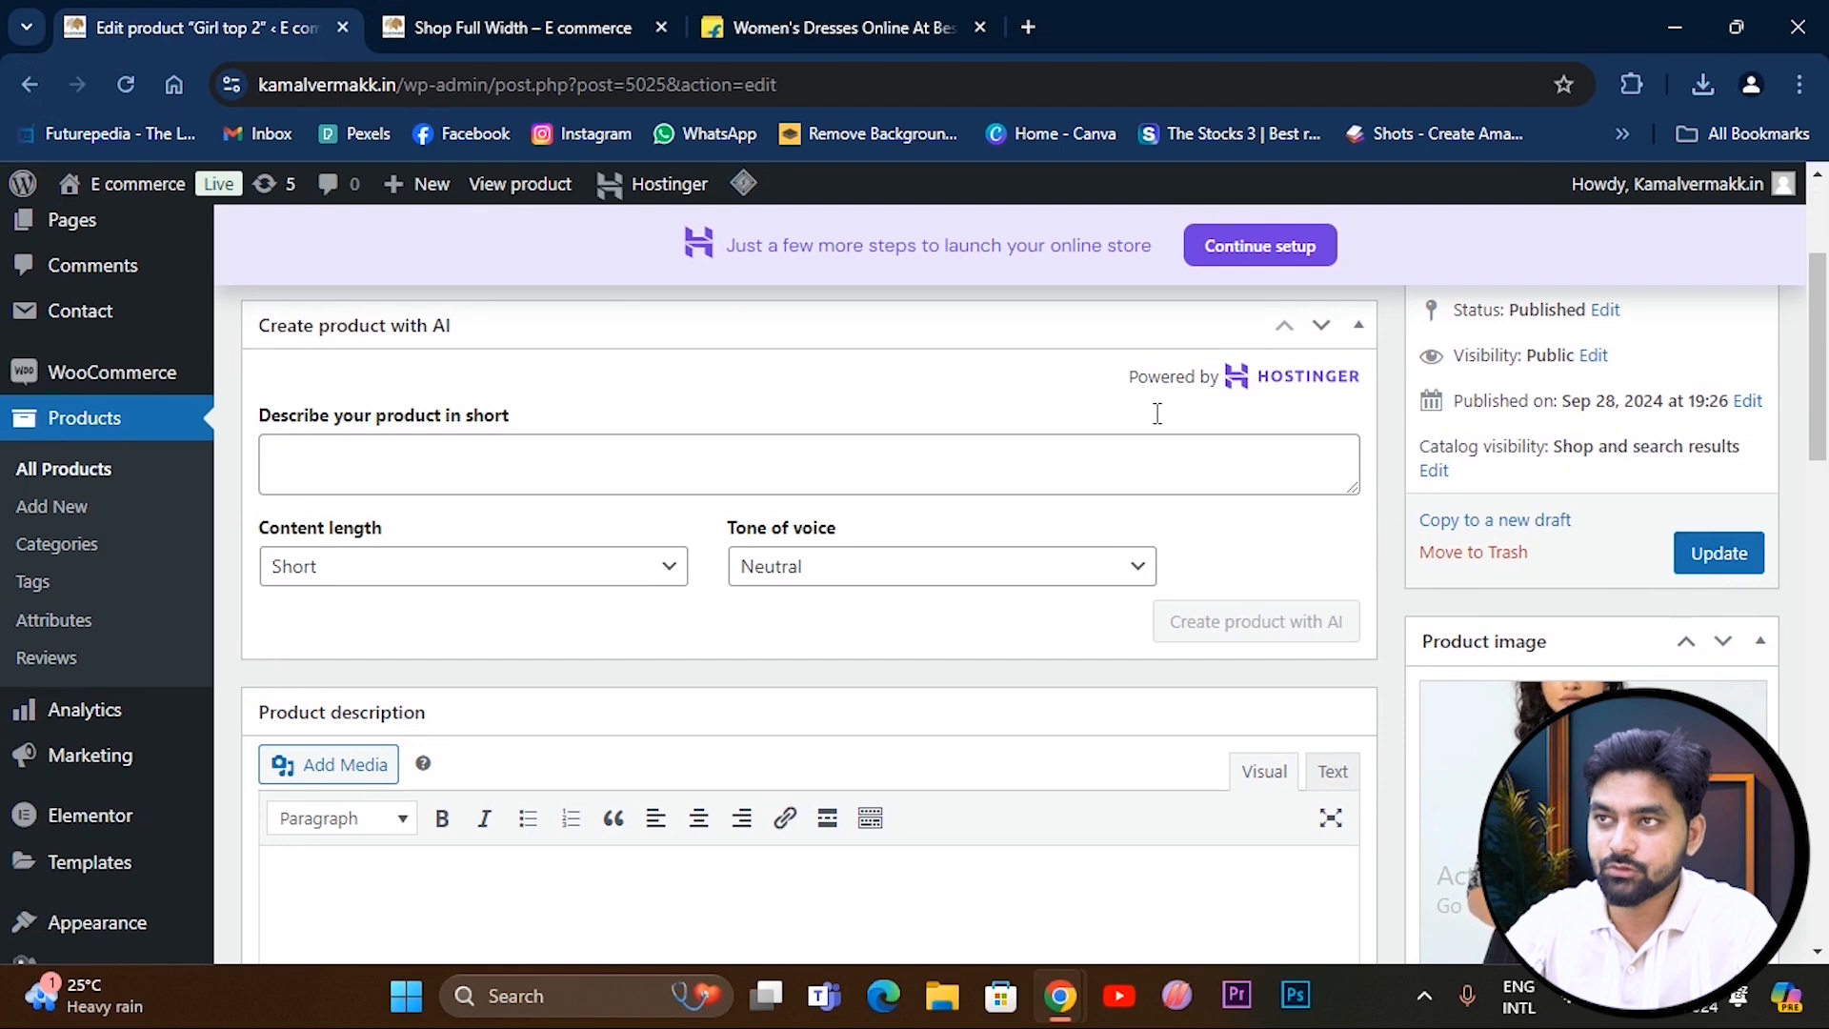
Open Girl top 2 from the incognito shop page, add it to the cart and remove Girls Top from the cart.
click(492, 29)
scroll(235, 503, down, 2)
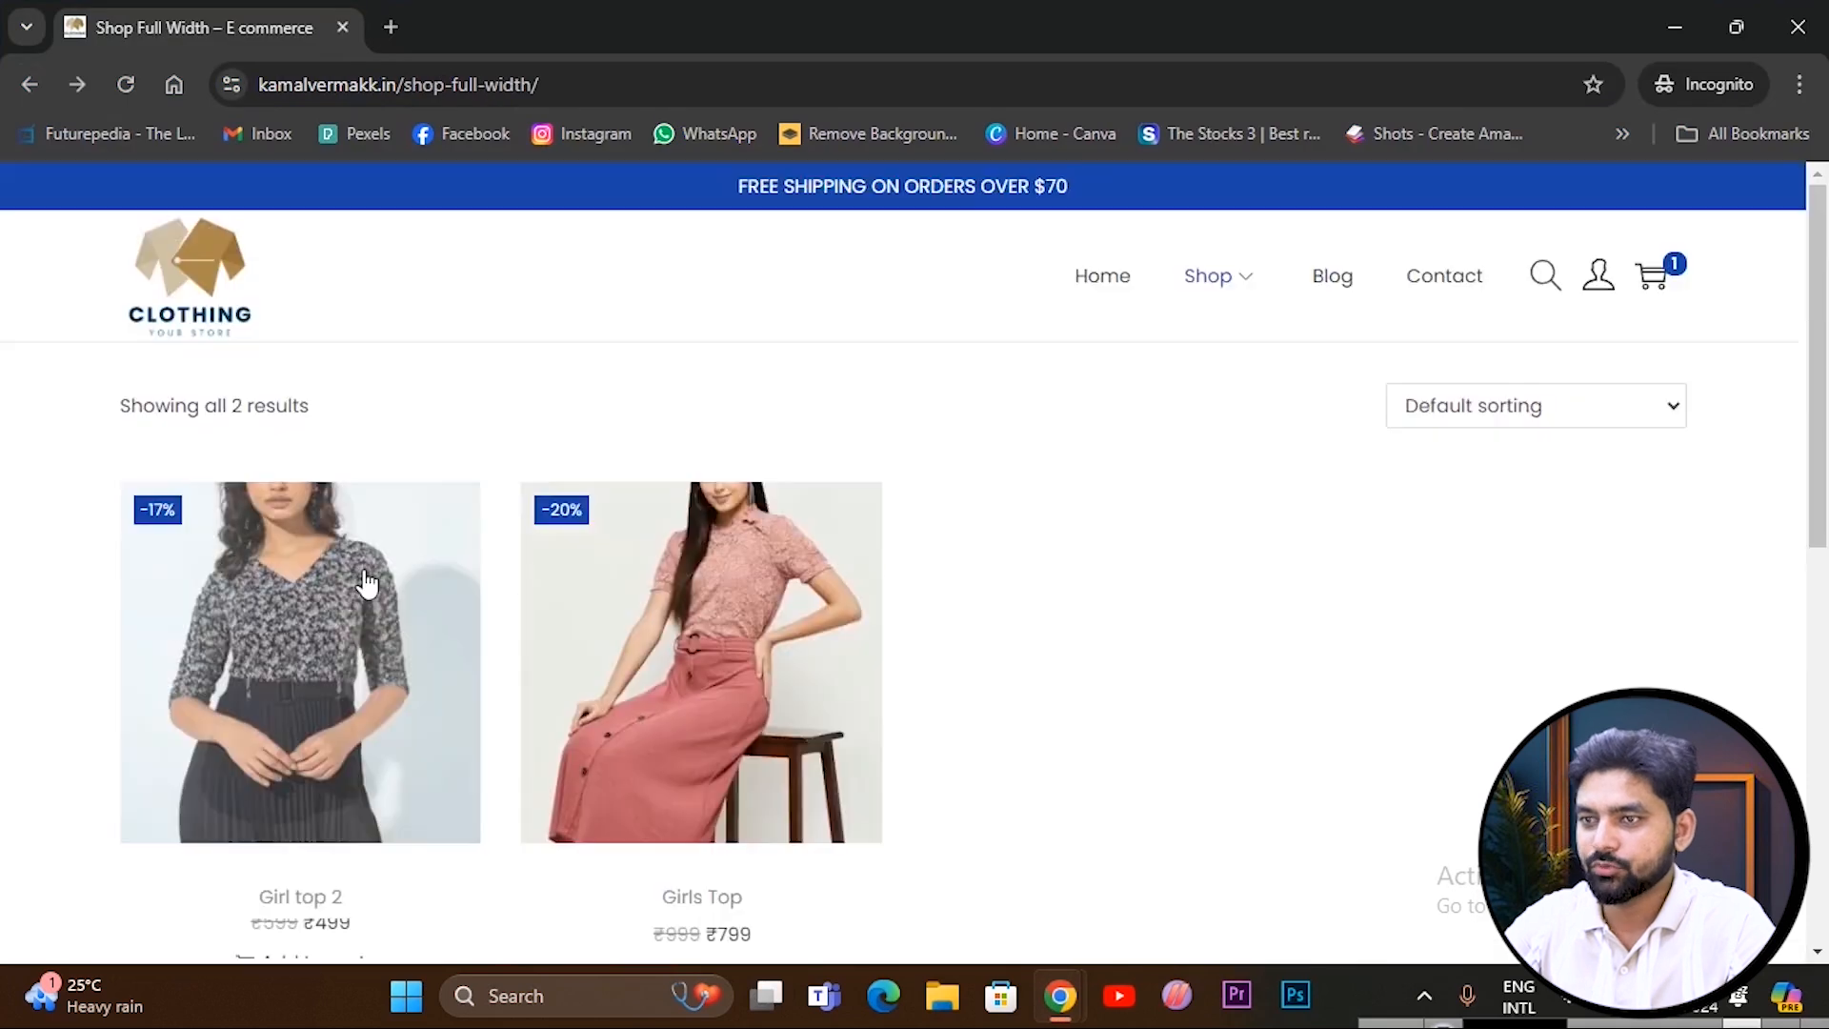
click(336, 540)
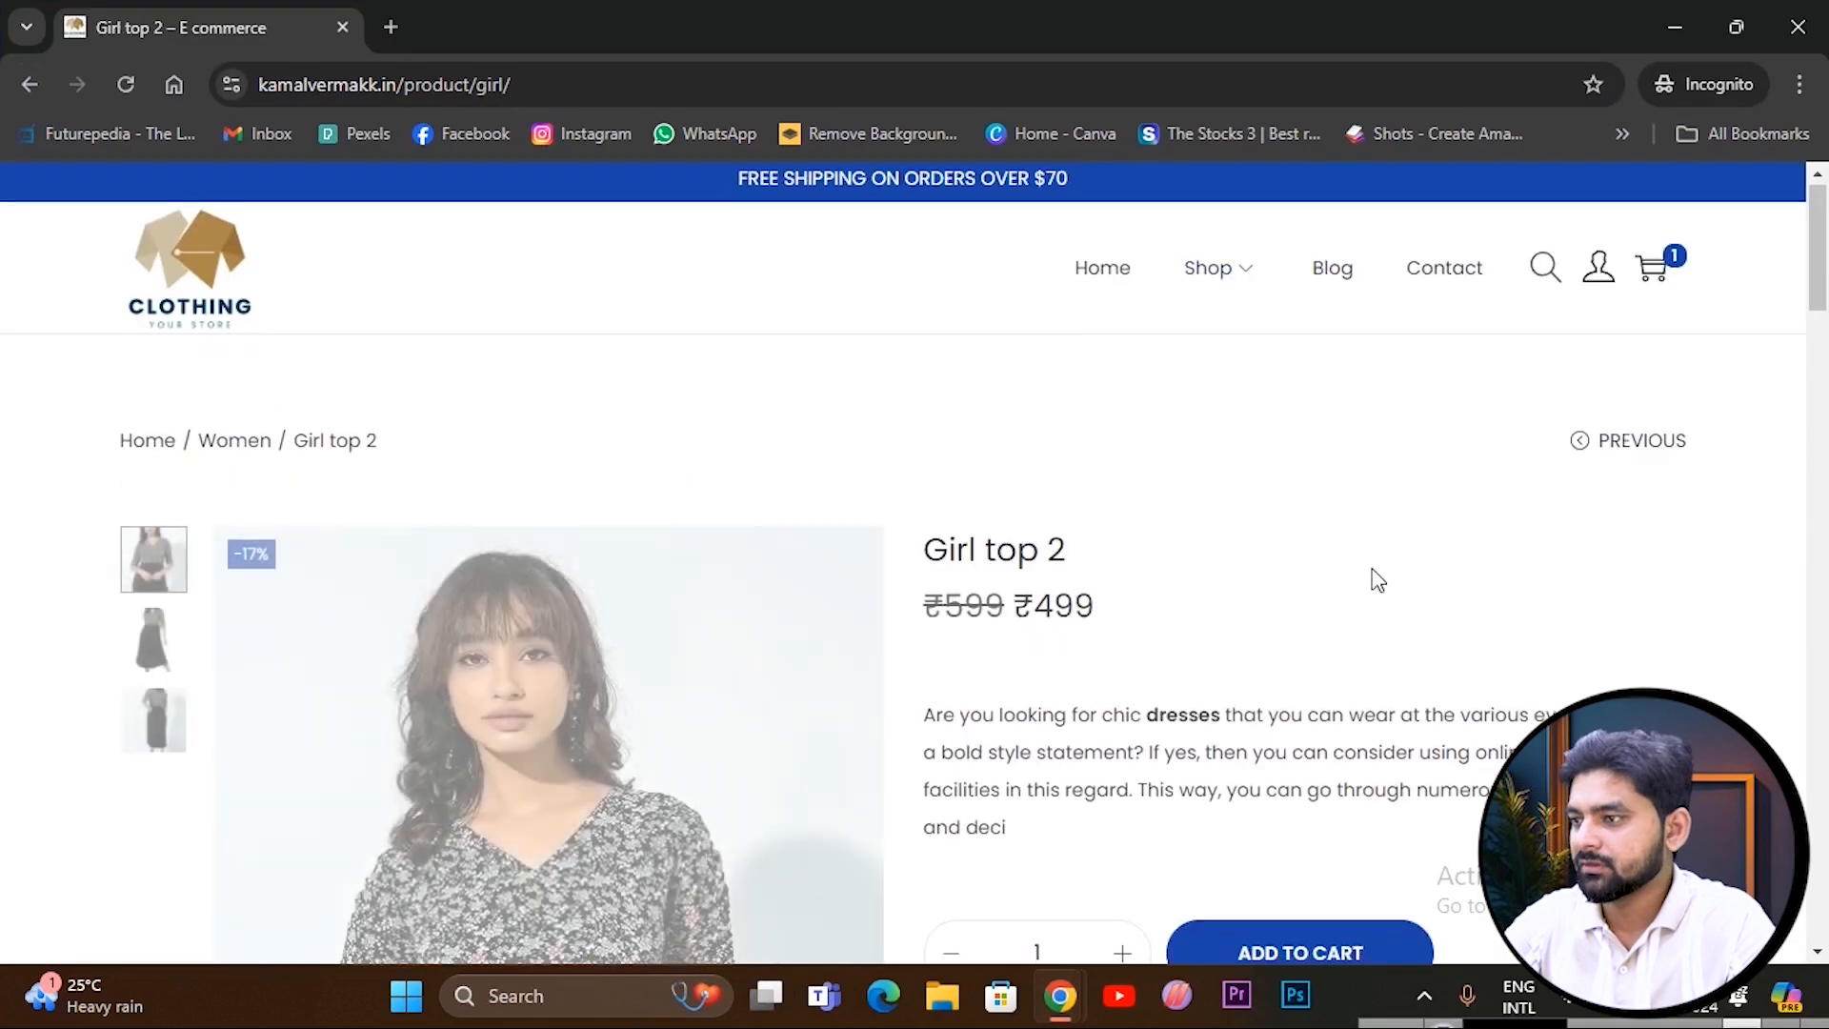
scroll(1314, 566, down, 4)
click(1249, 551)
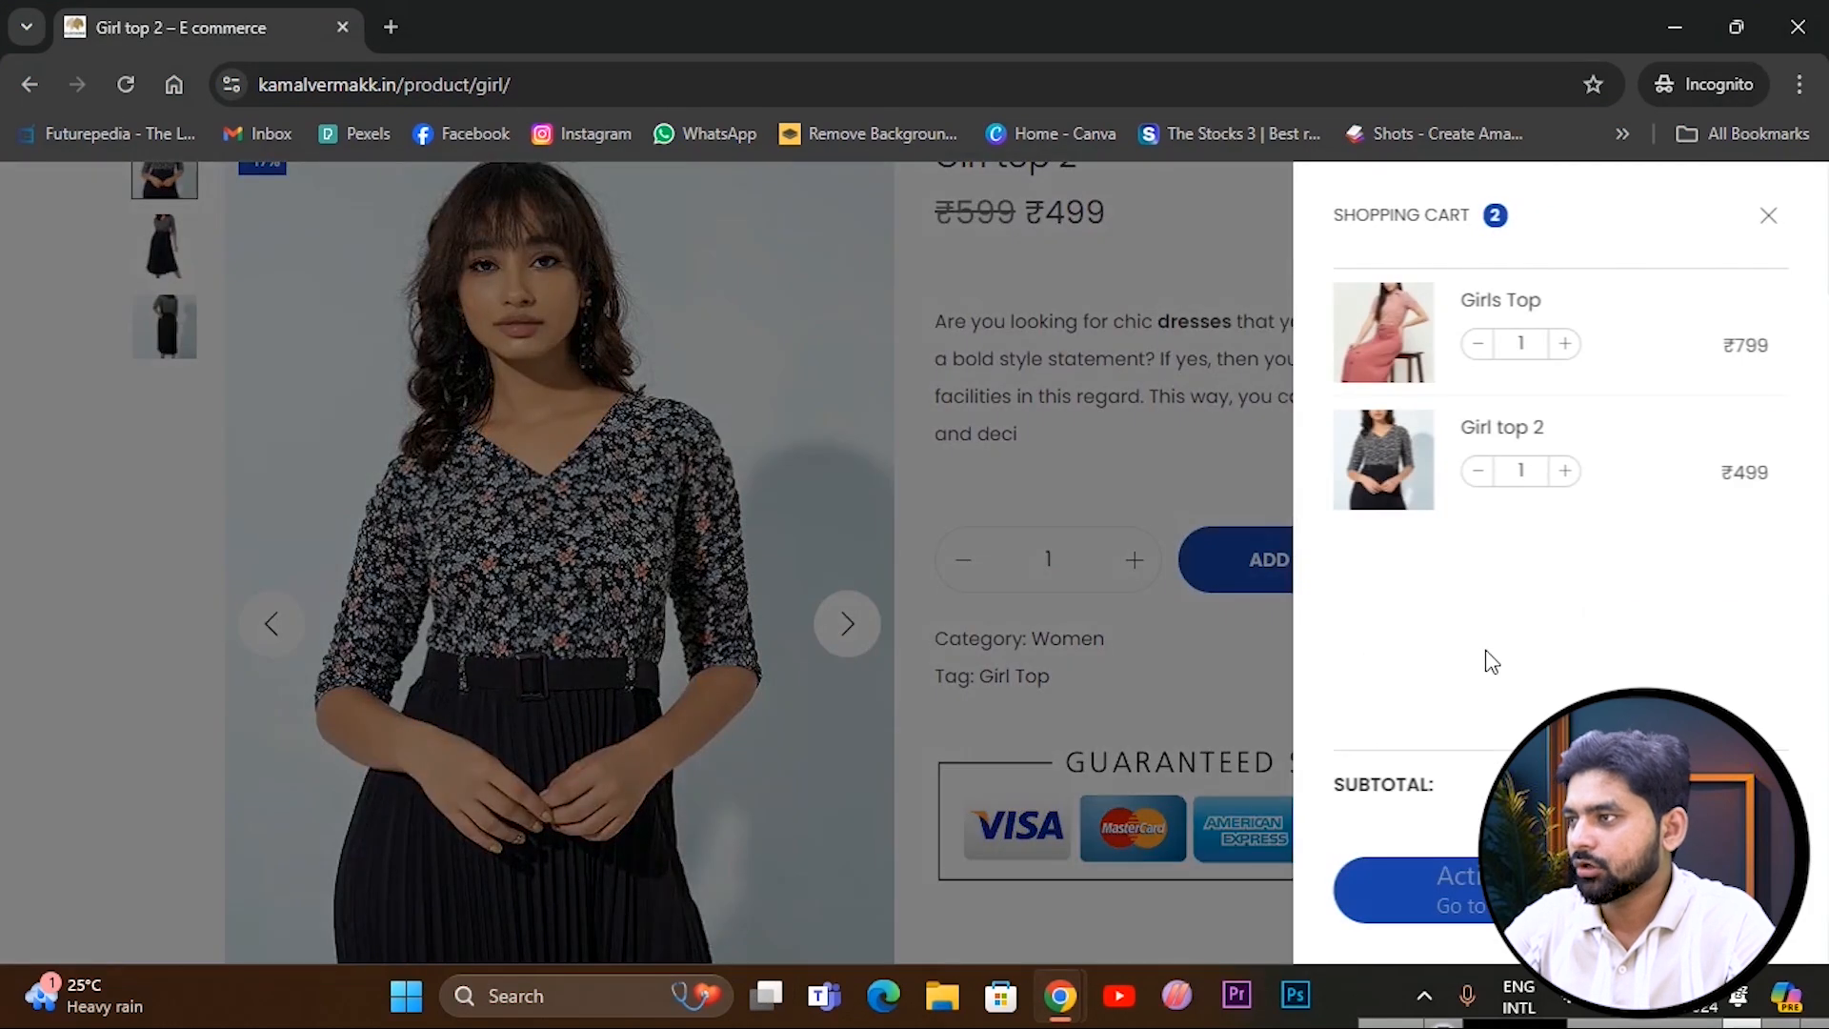
click(1768, 290)
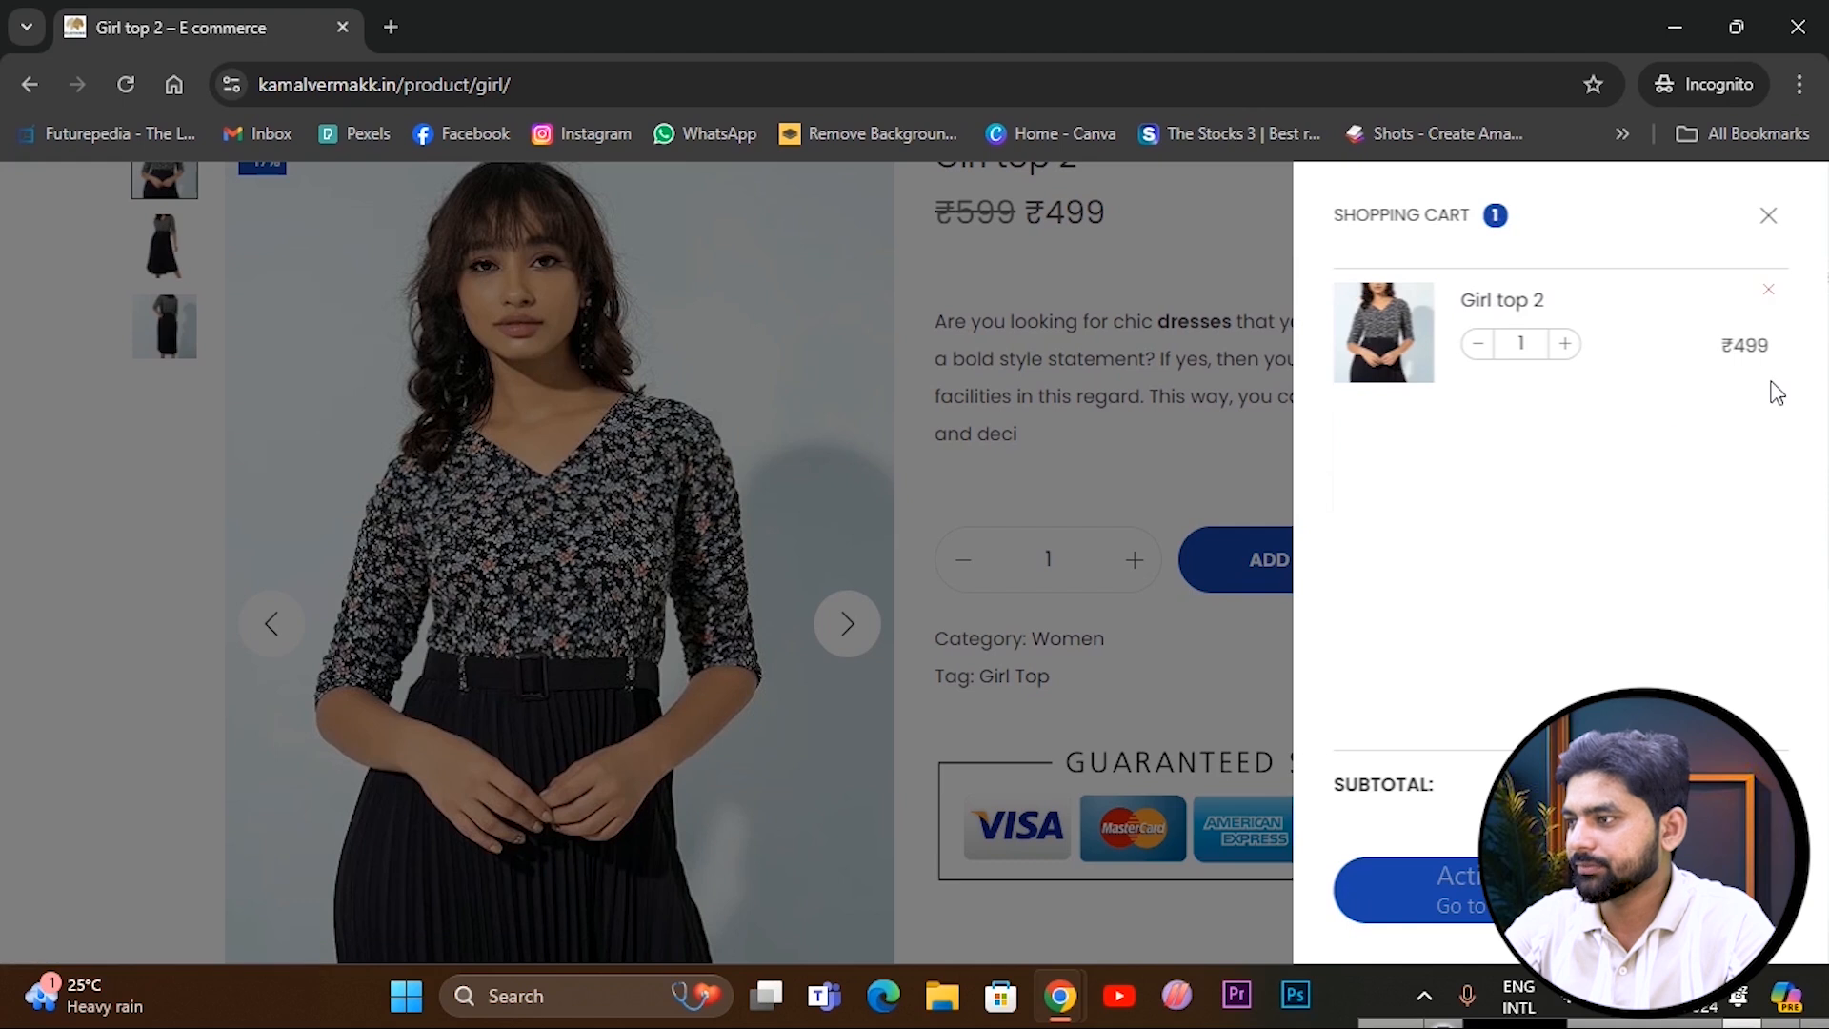
Proceed to checkout with Girl top 2 and set the shipping state to Delhi.
click(1428, 891)
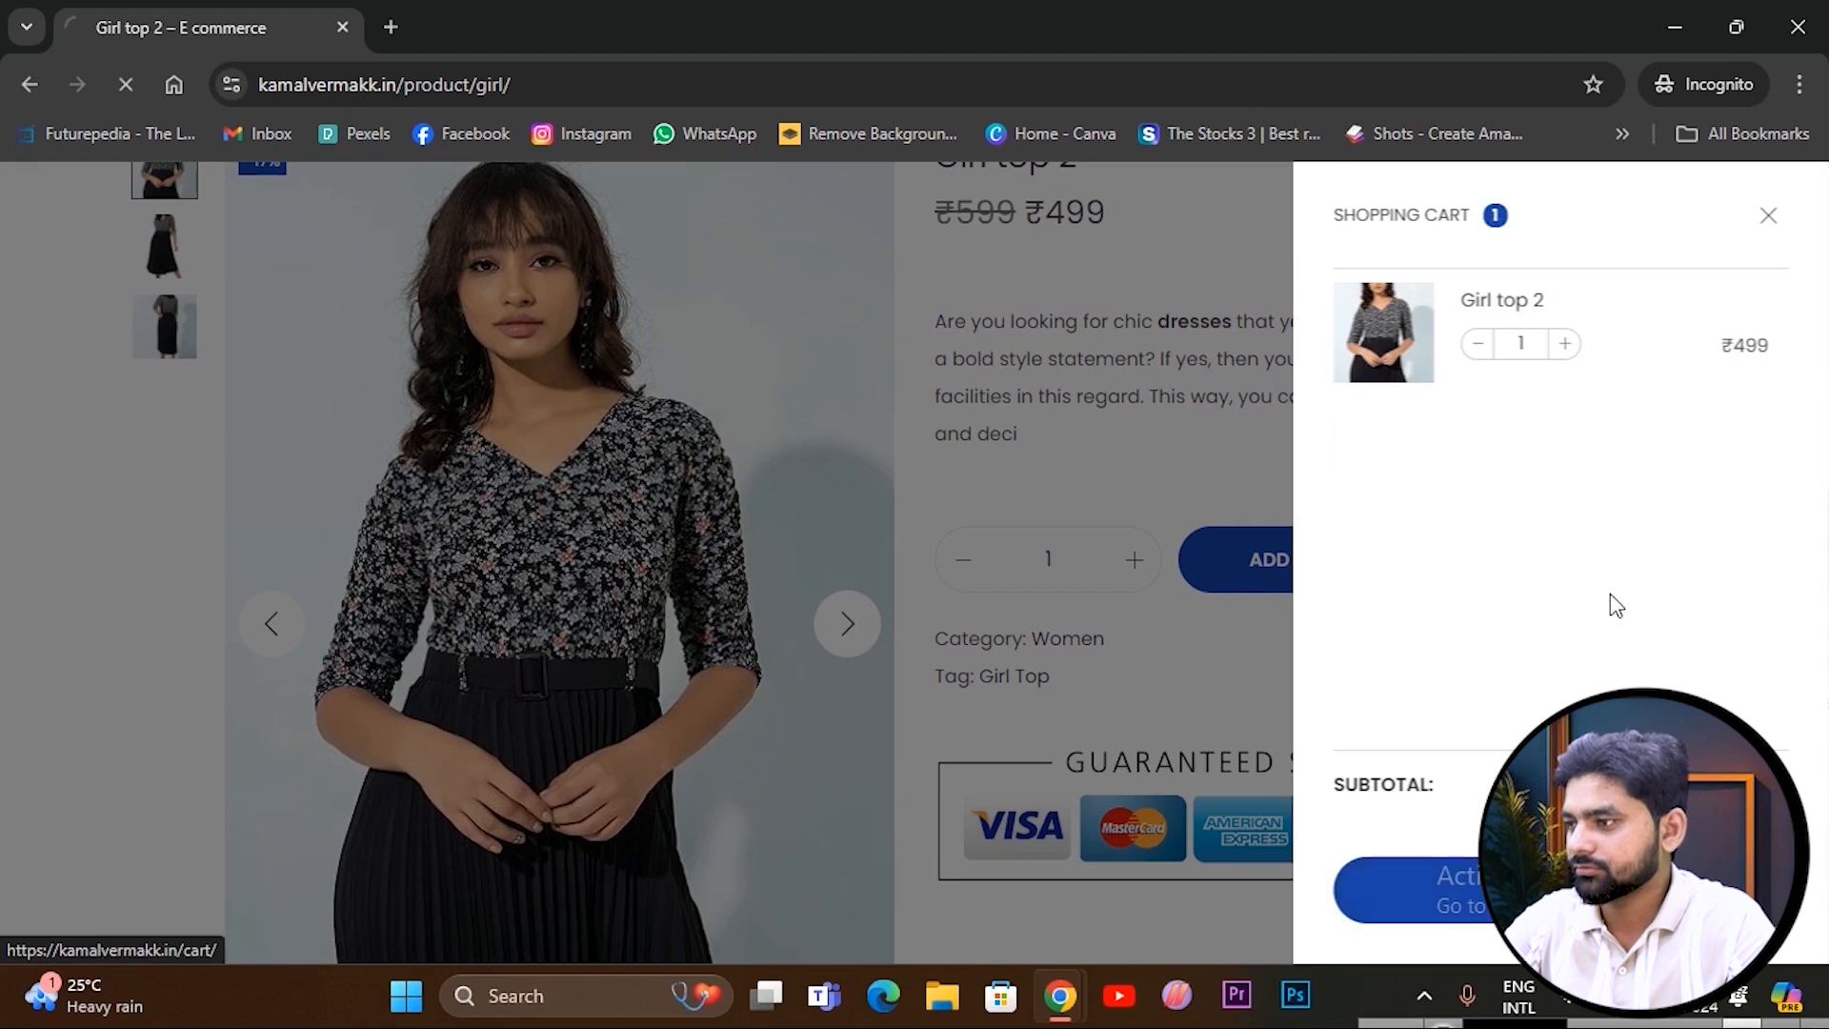
scroll(874, 530, down, 5)
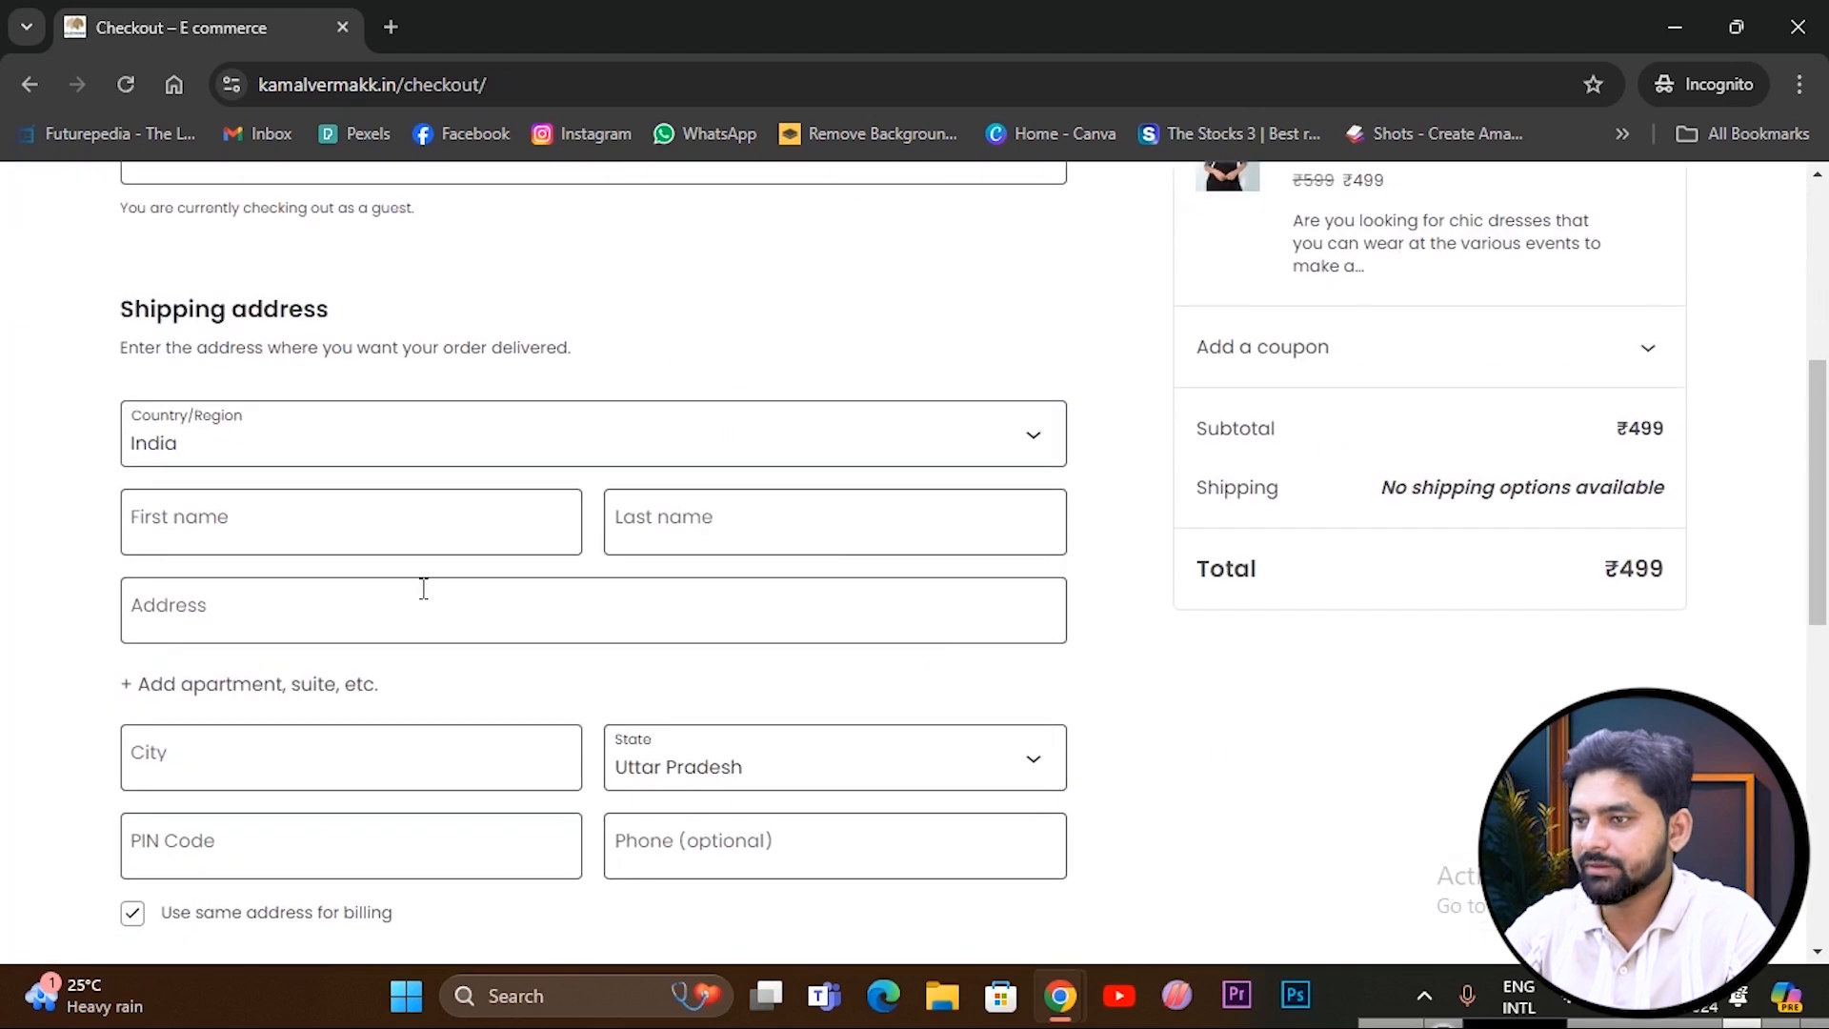
click(779, 788)
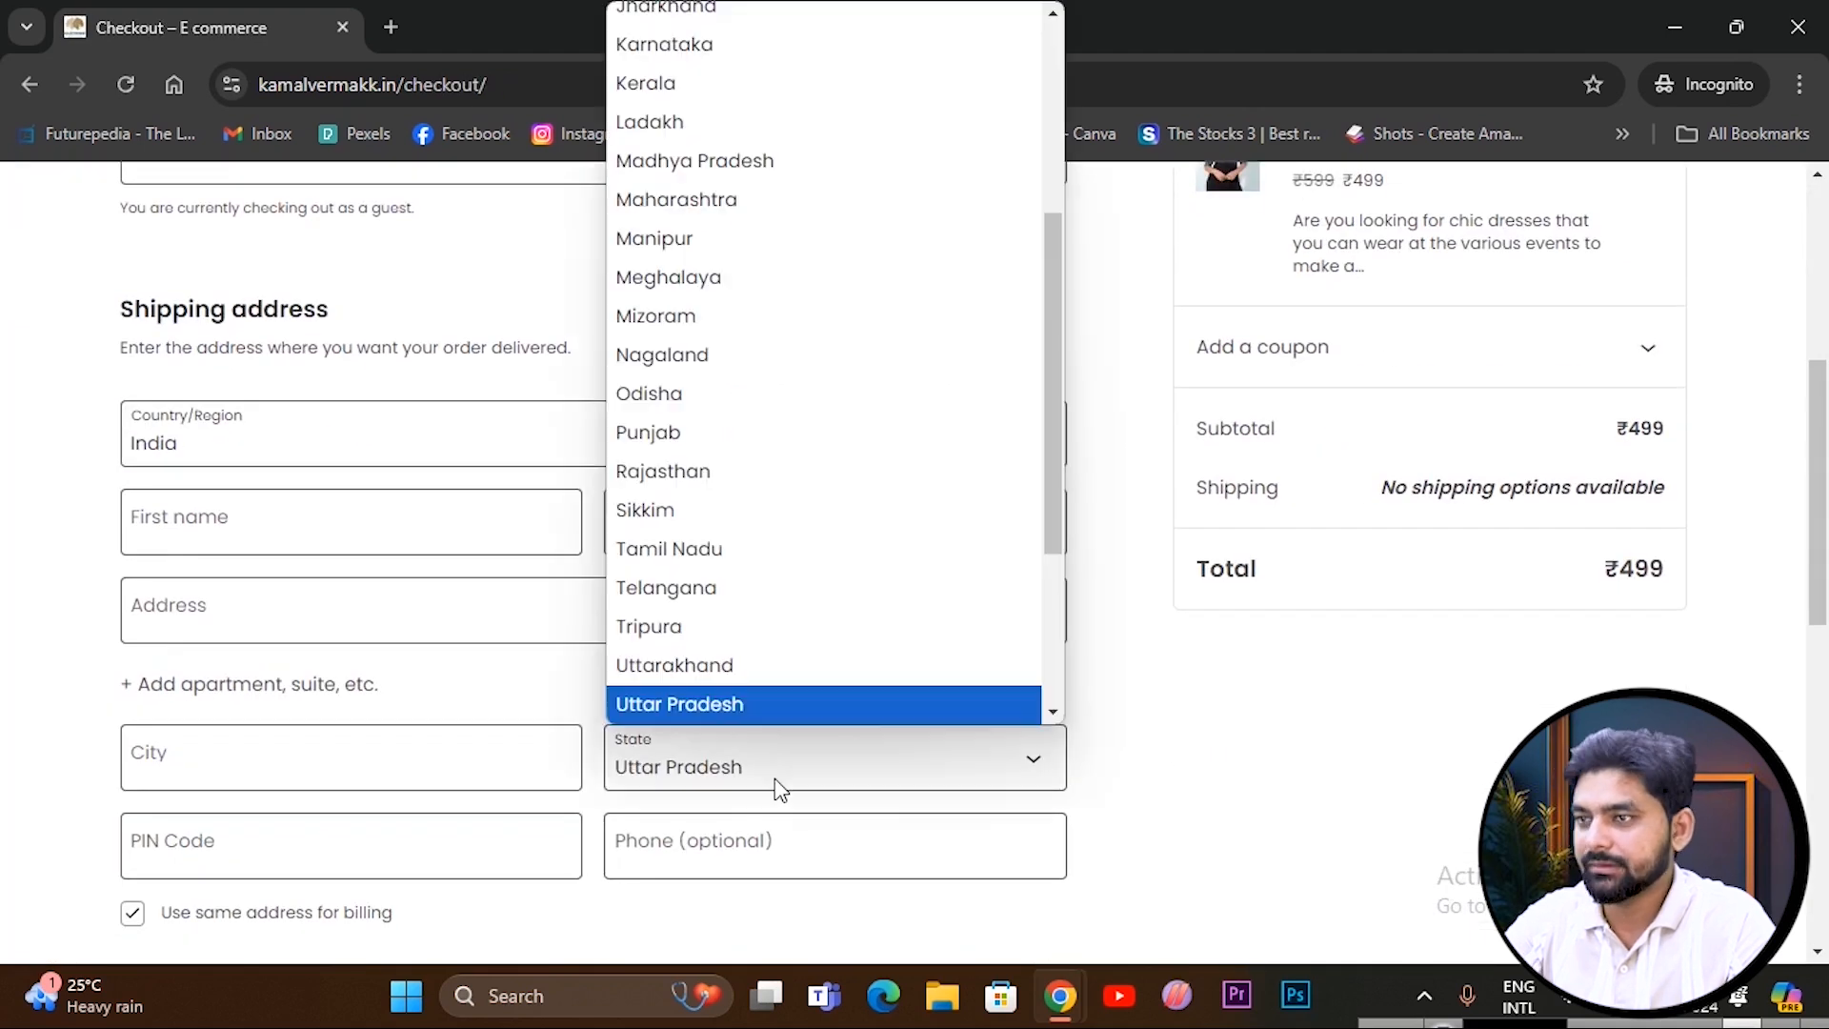
click(617, 434)
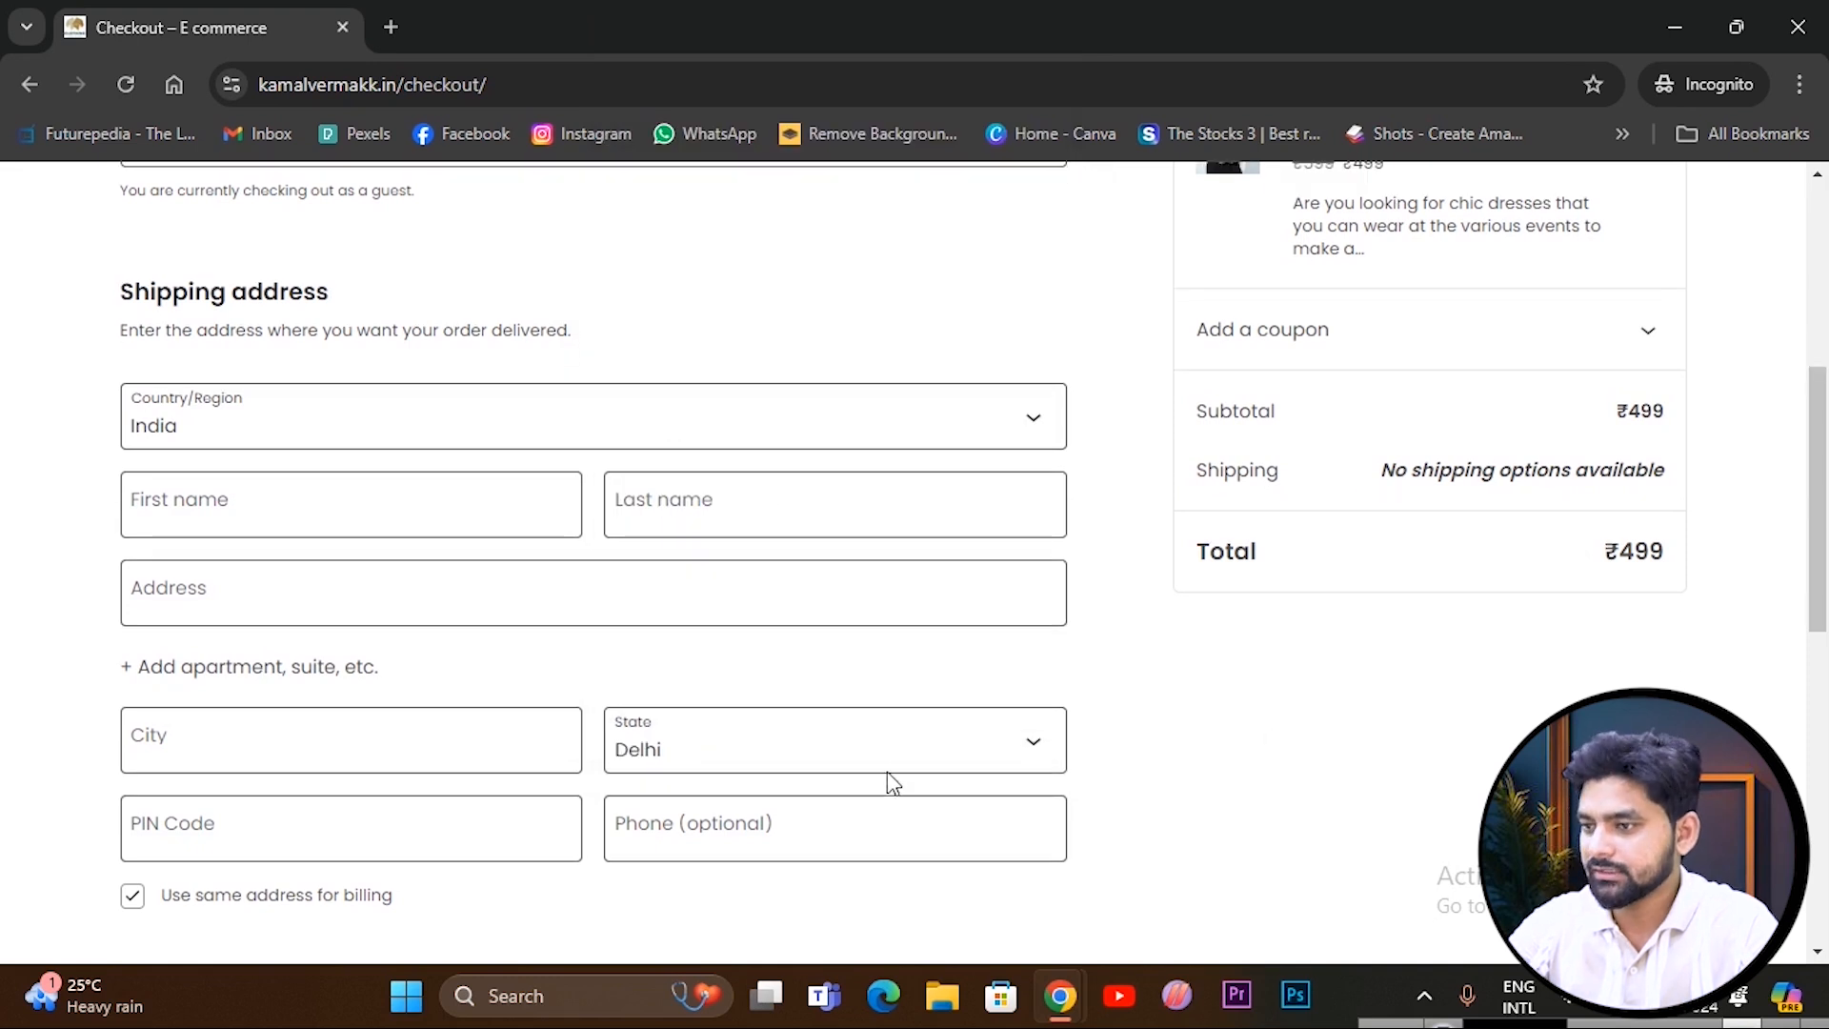
In the Inter 12 tax rates, change the state codes to DL for Delhi and PB for Punjab, and save the changes.
mouse_move(1071, 1005)
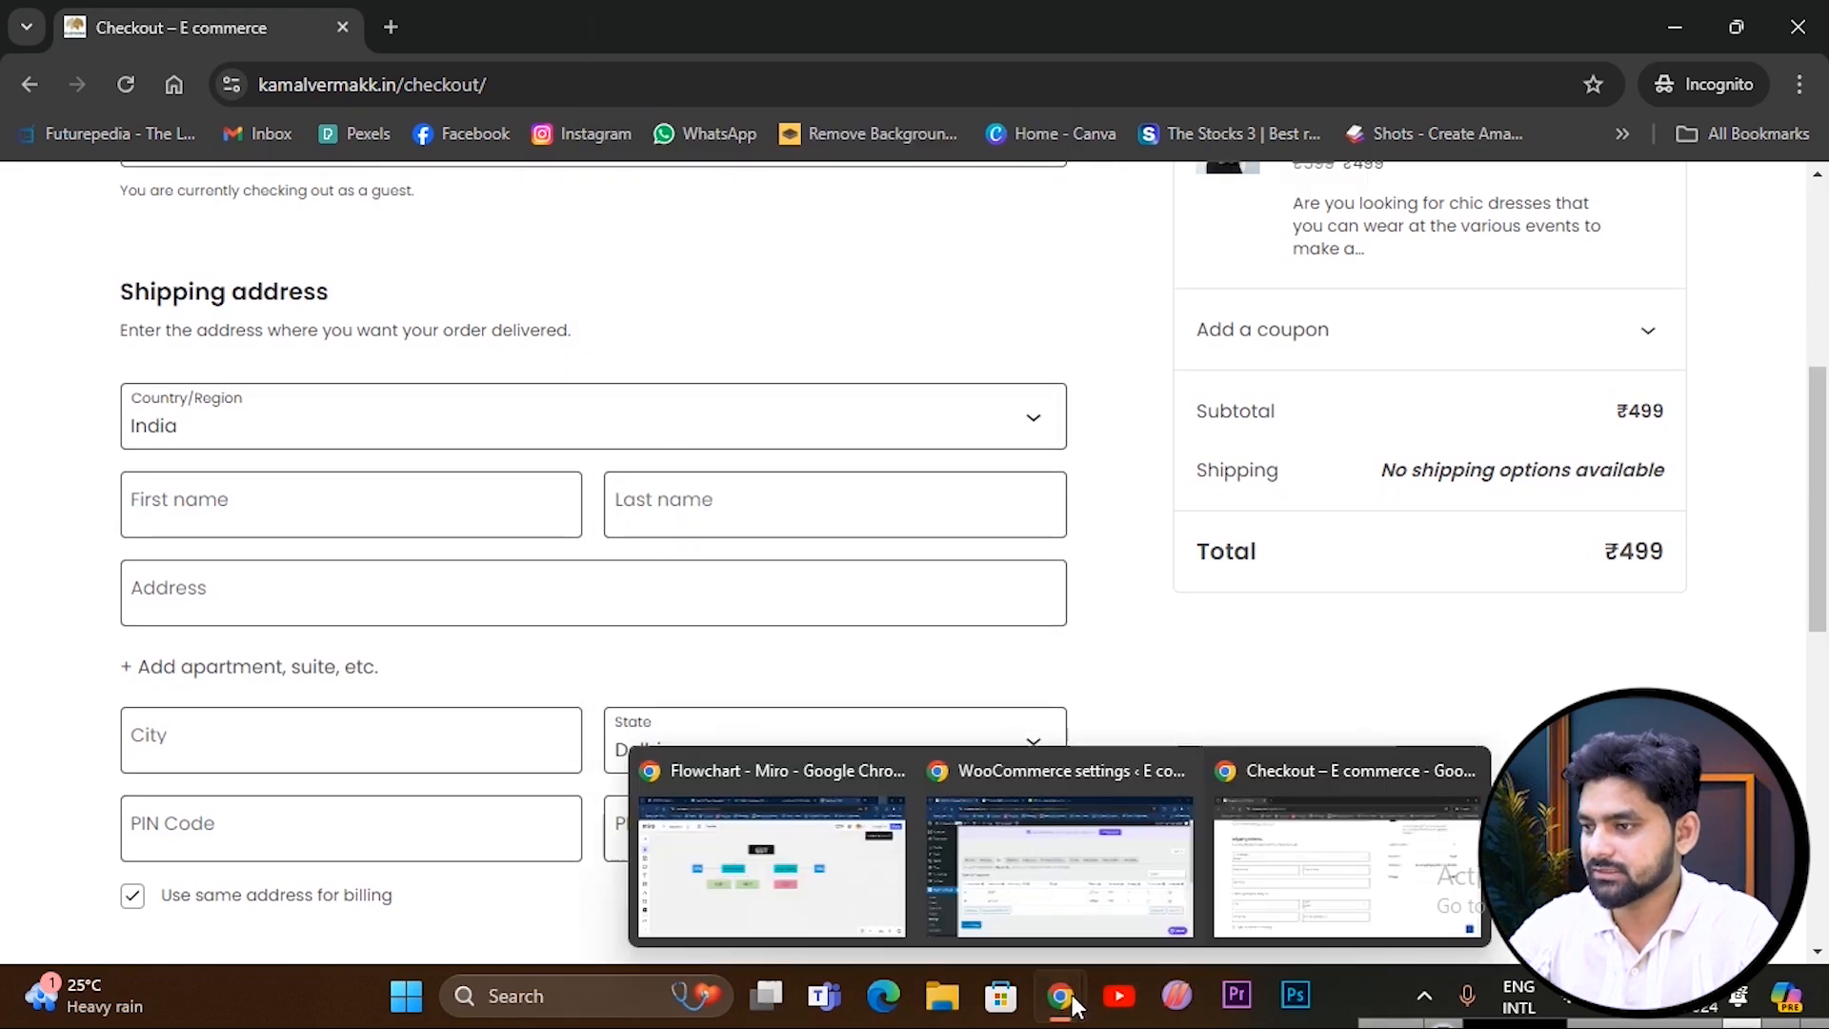
click(1060, 881)
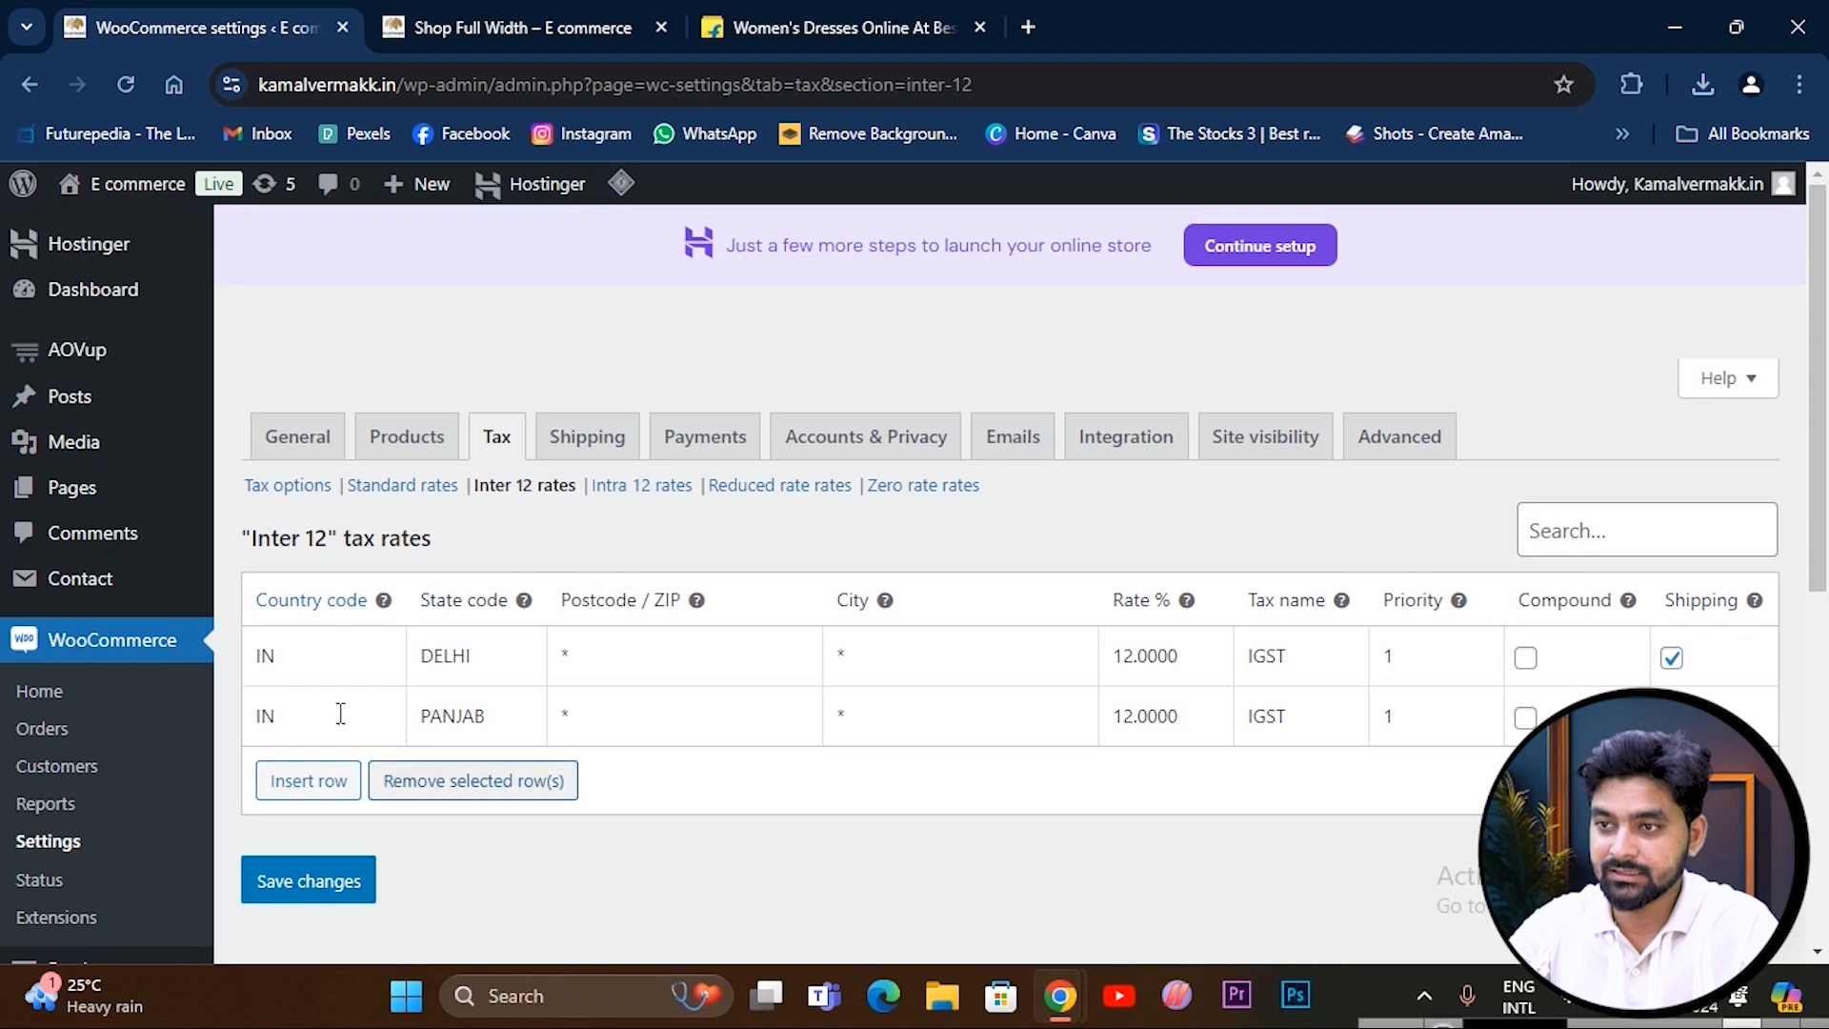
click(523, 659)
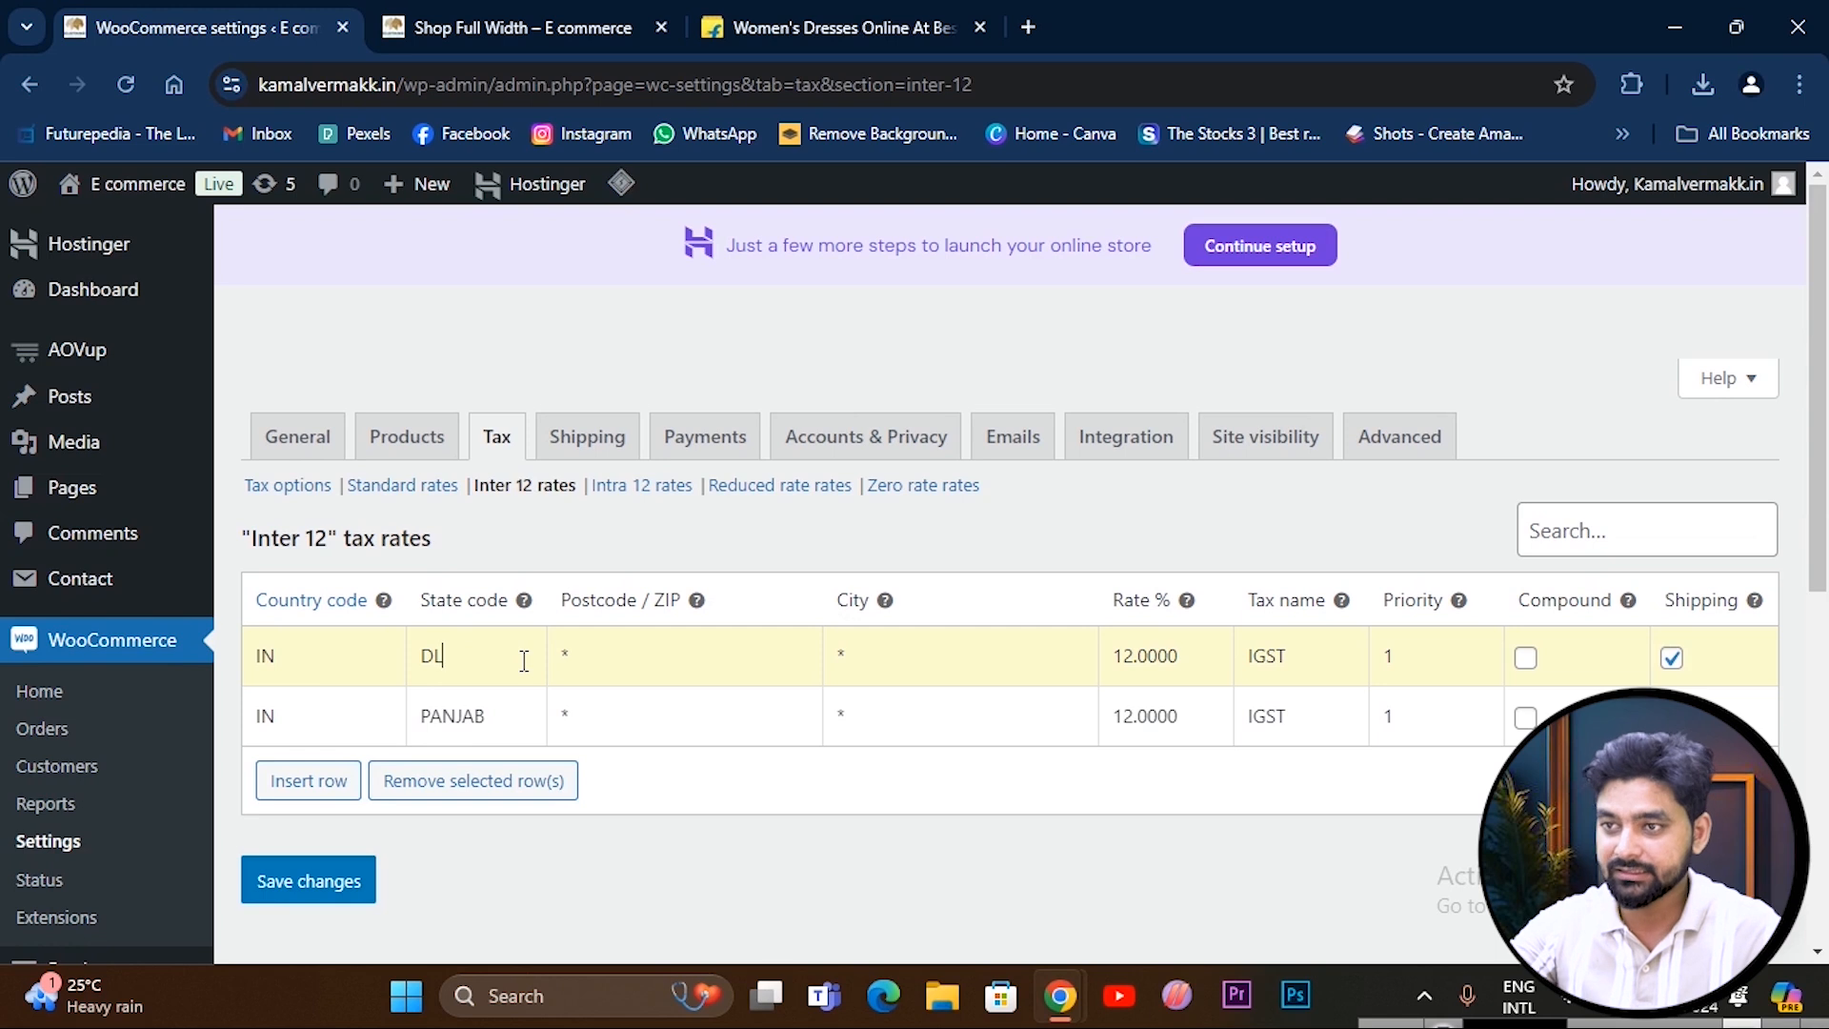
click(494, 722)
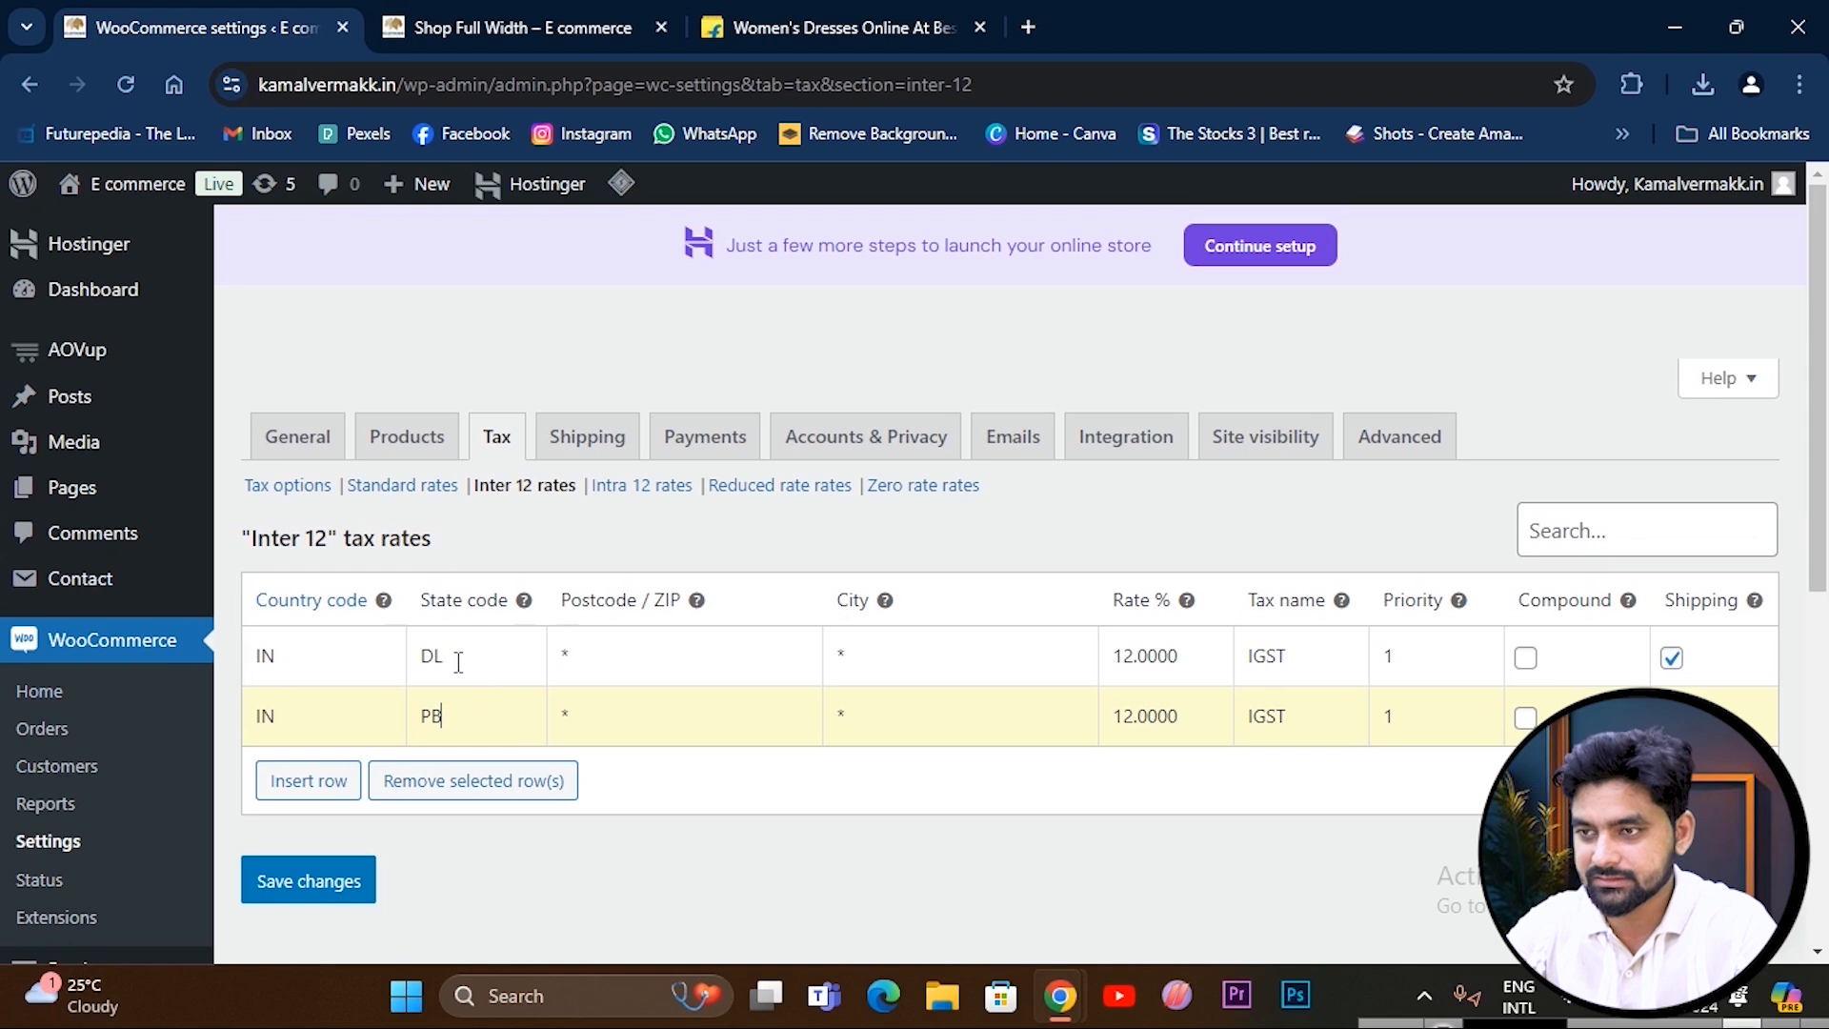
click(303, 882)
Return to the incognito checkout, set the shipping state to Punjab and check the tax in the order summary.
mouse_move(1060, 995)
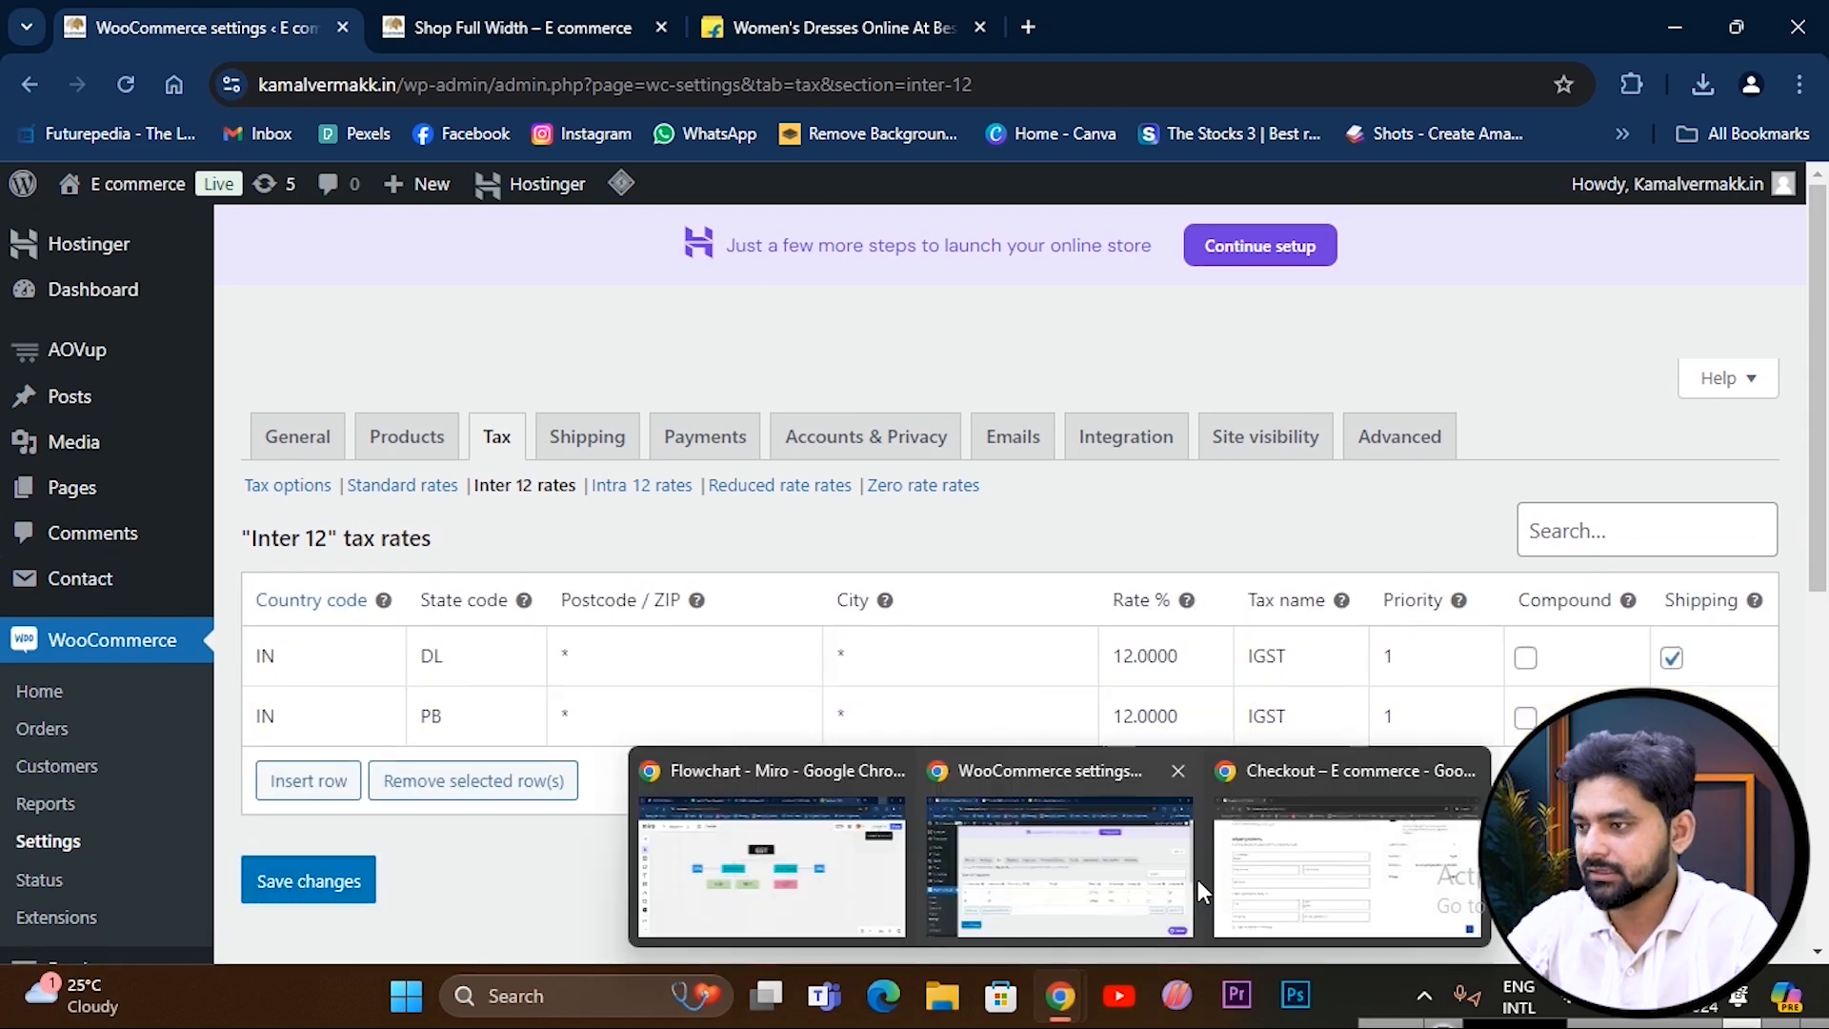
click(1281, 876)
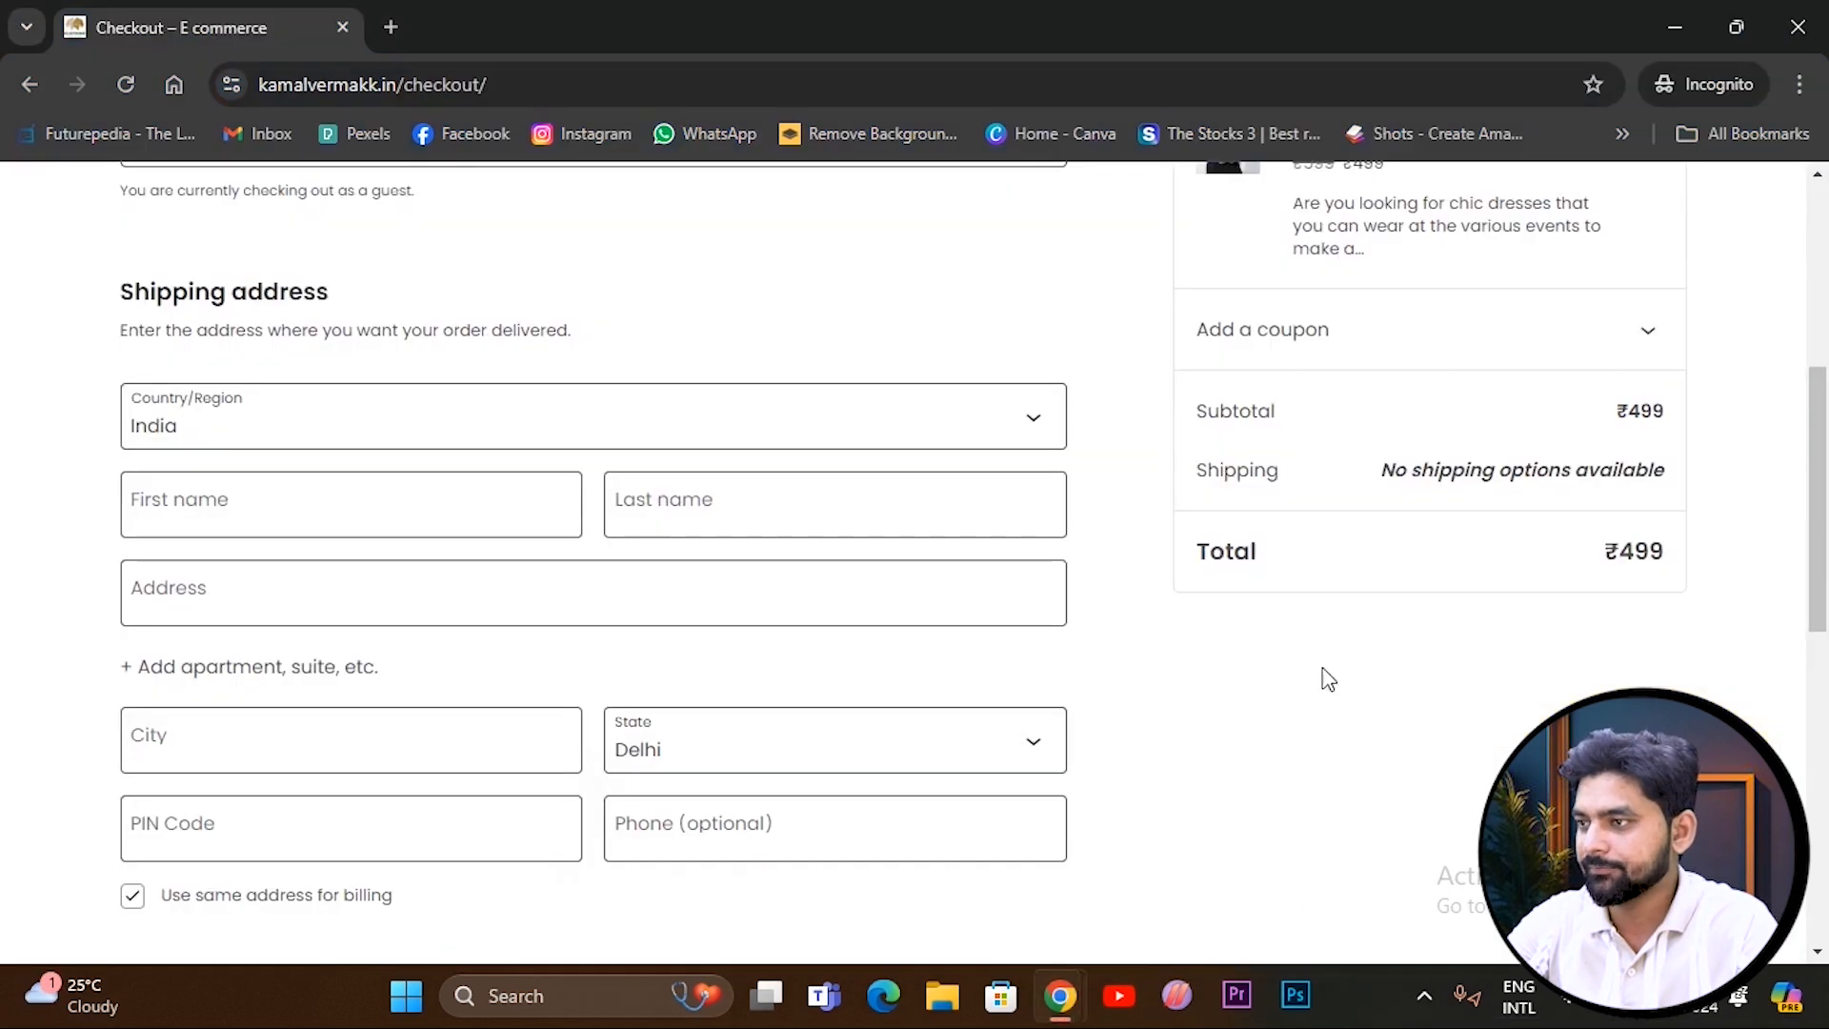
click(719, 762)
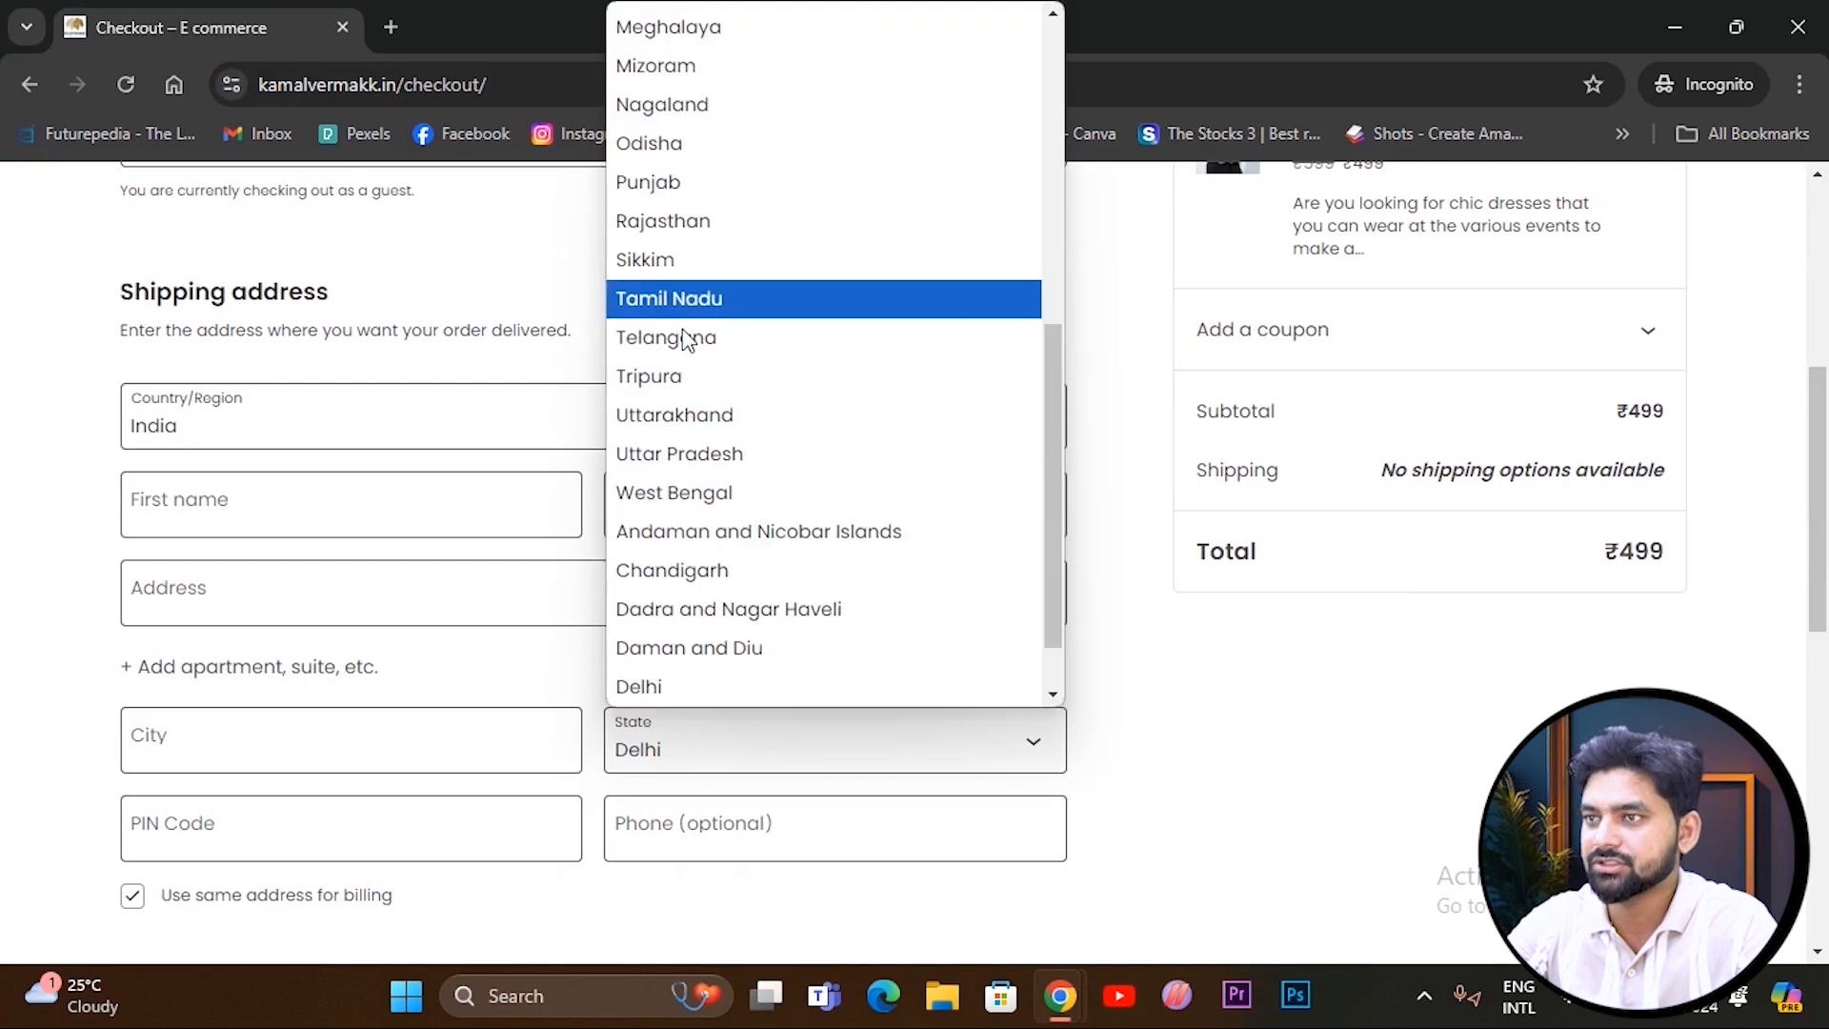
click(715, 190)
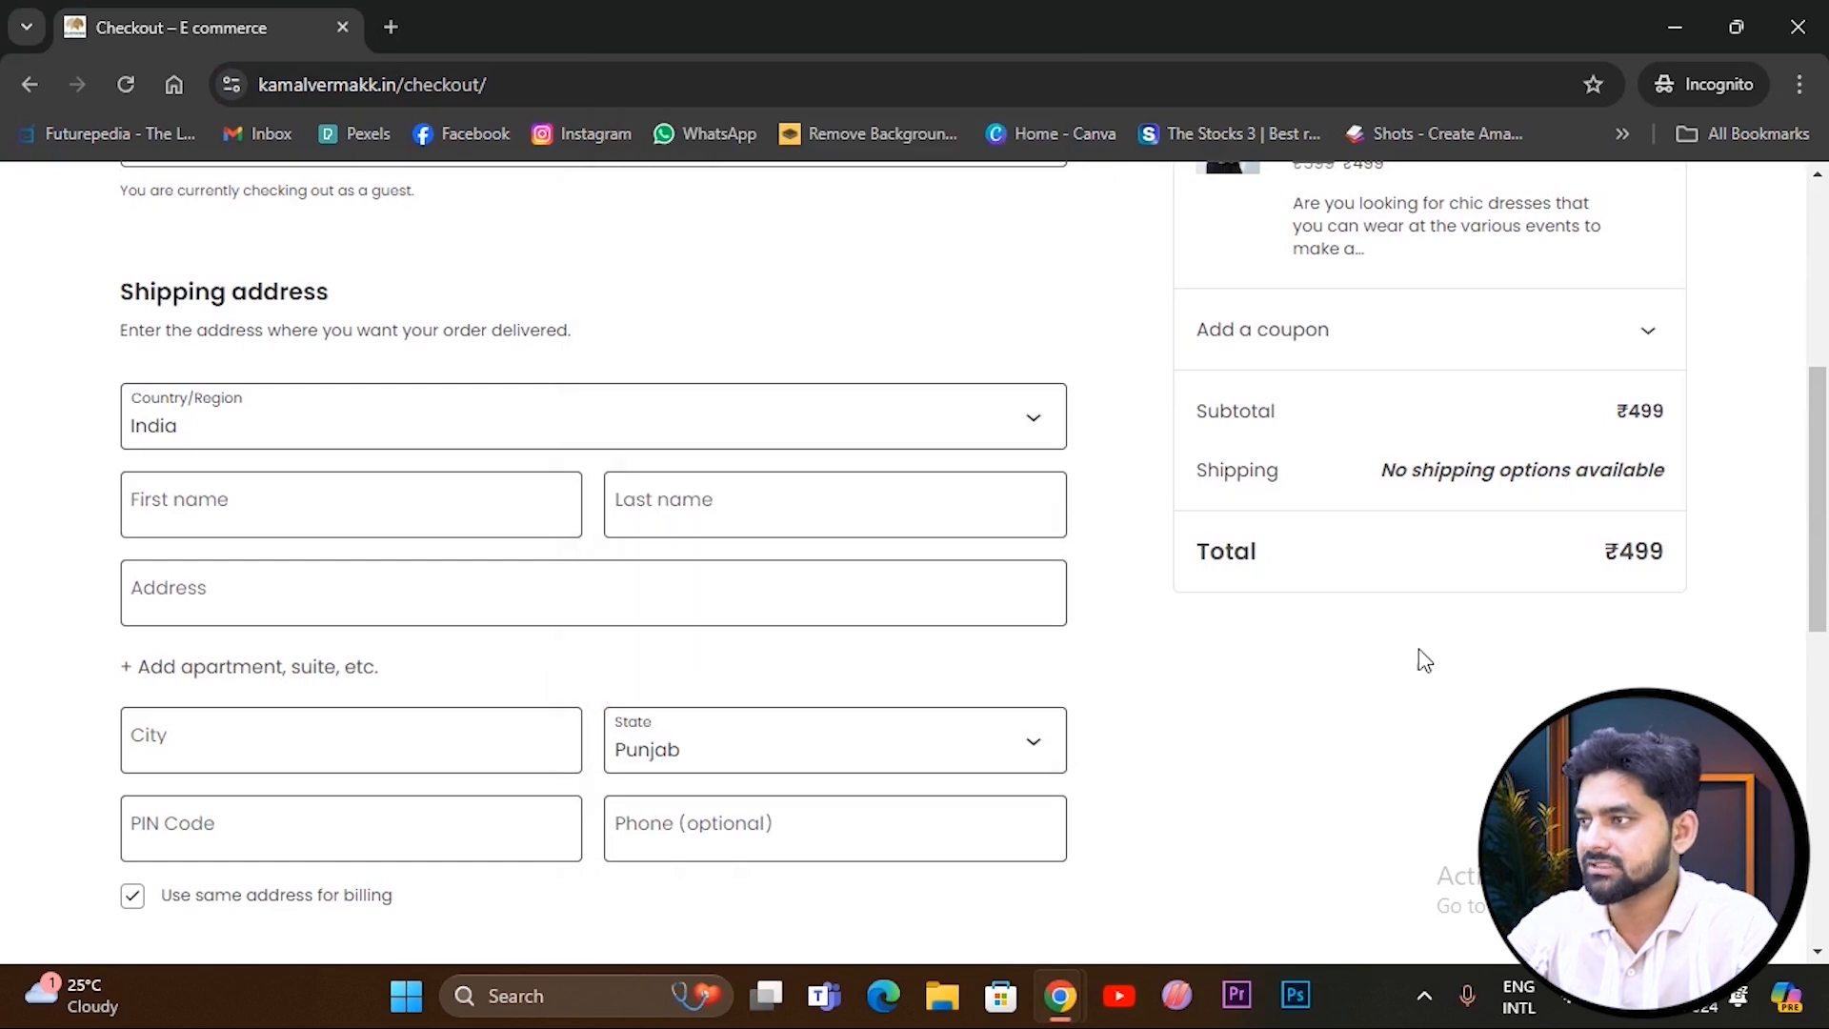
drag(1625, 542, 1664, 520)
click(1500, 710)
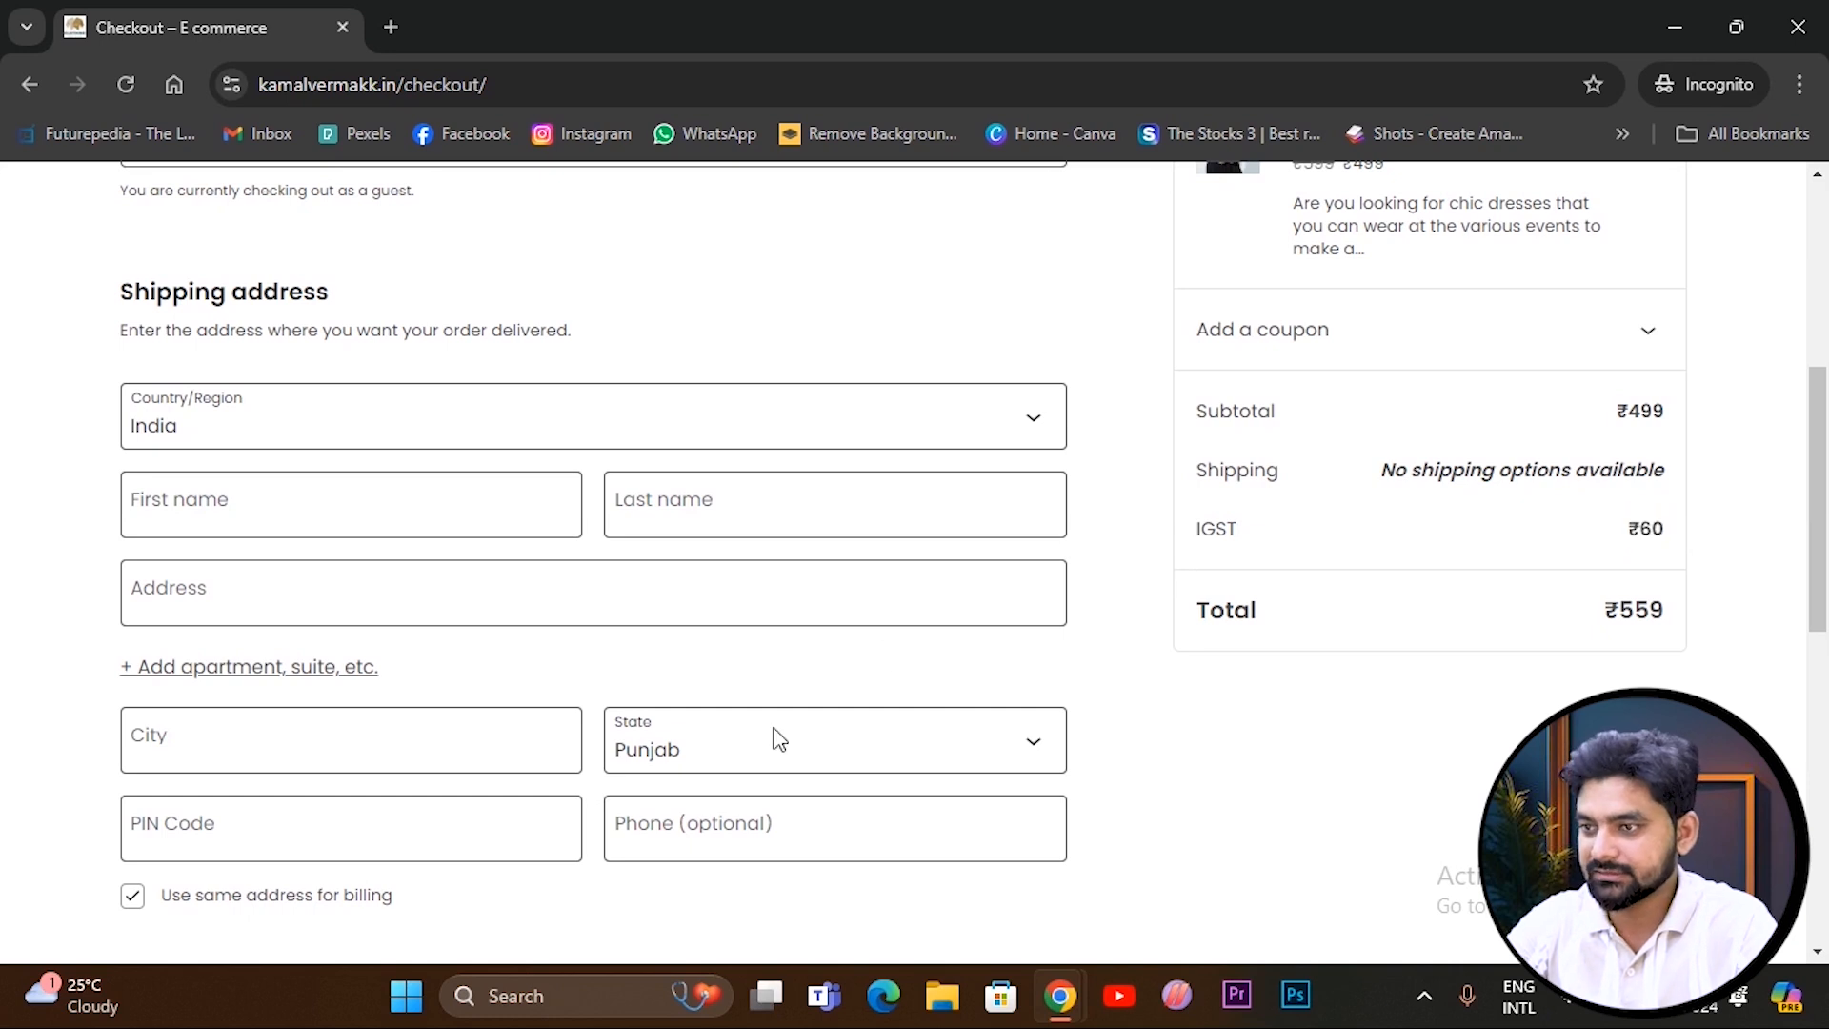
Switch the checkout's shipping state to Delhi to check the IGST charged there.
click(761, 733)
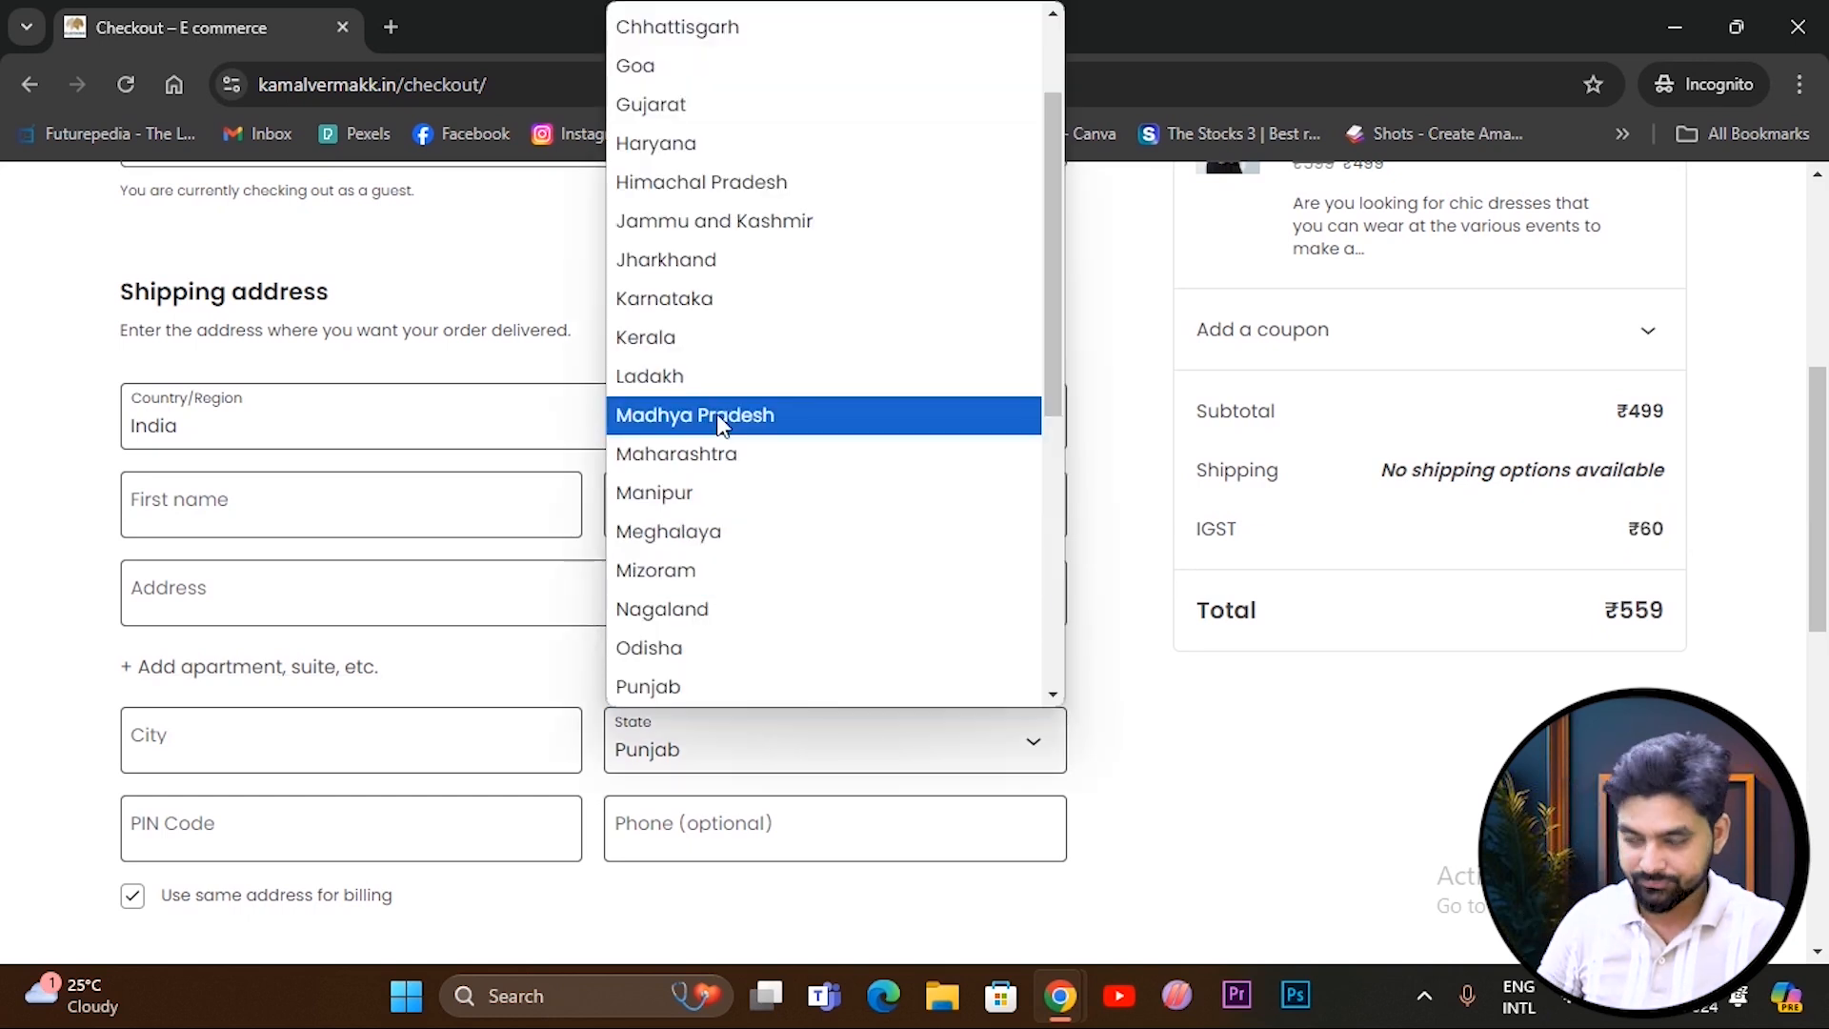
text(del)
key(Return)
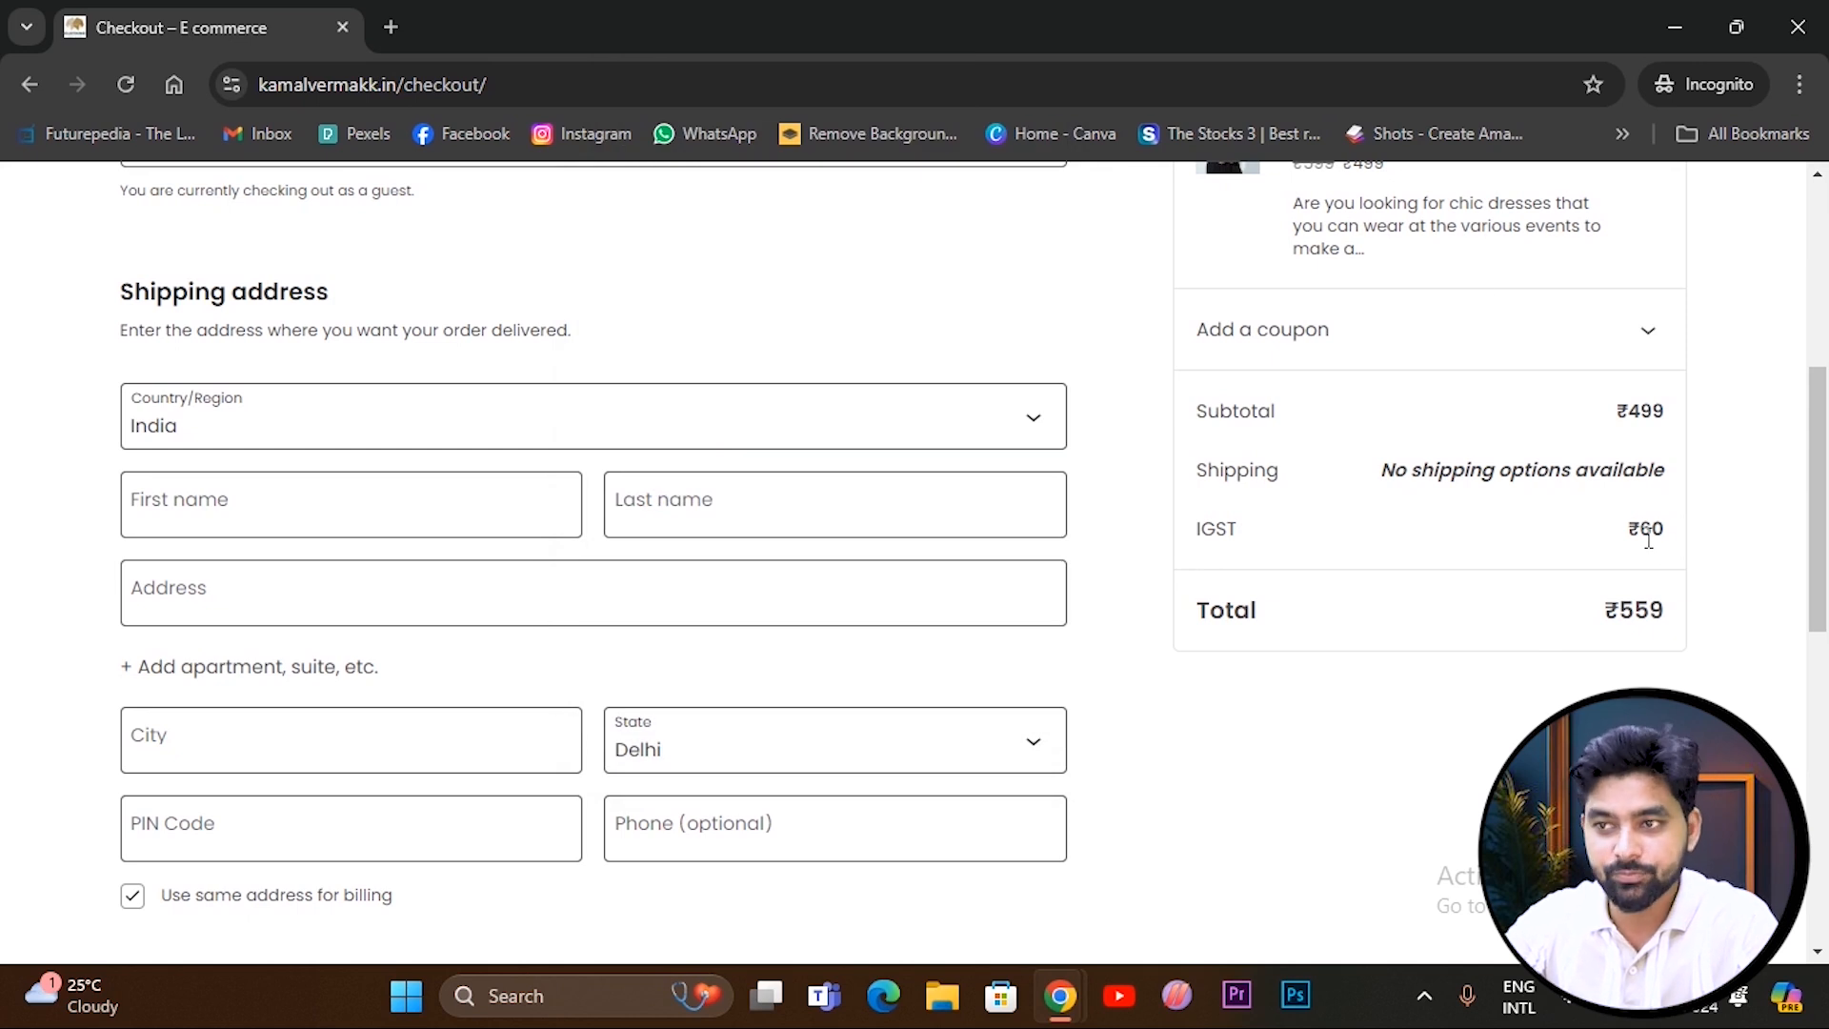
Set the shipping state to Uttarakhand to check the order summary for a state without an Inter 12 rate.
click(874, 756)
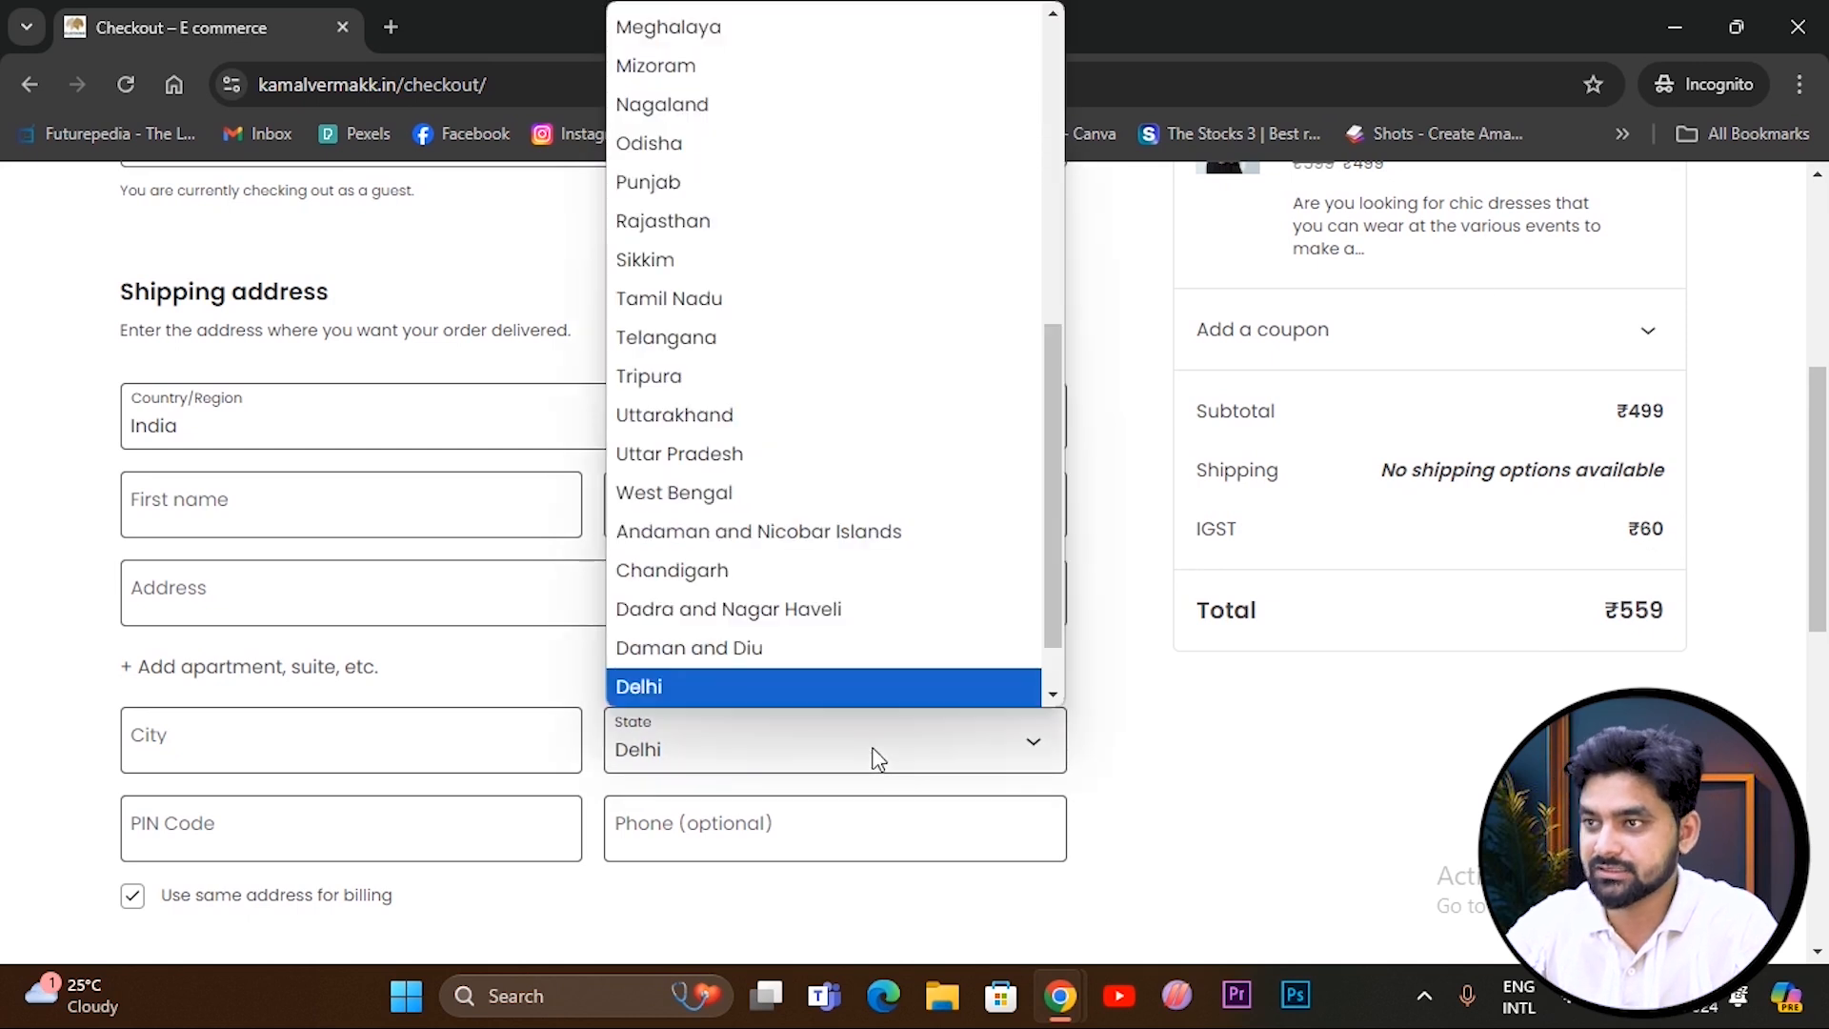
click(712, 419)
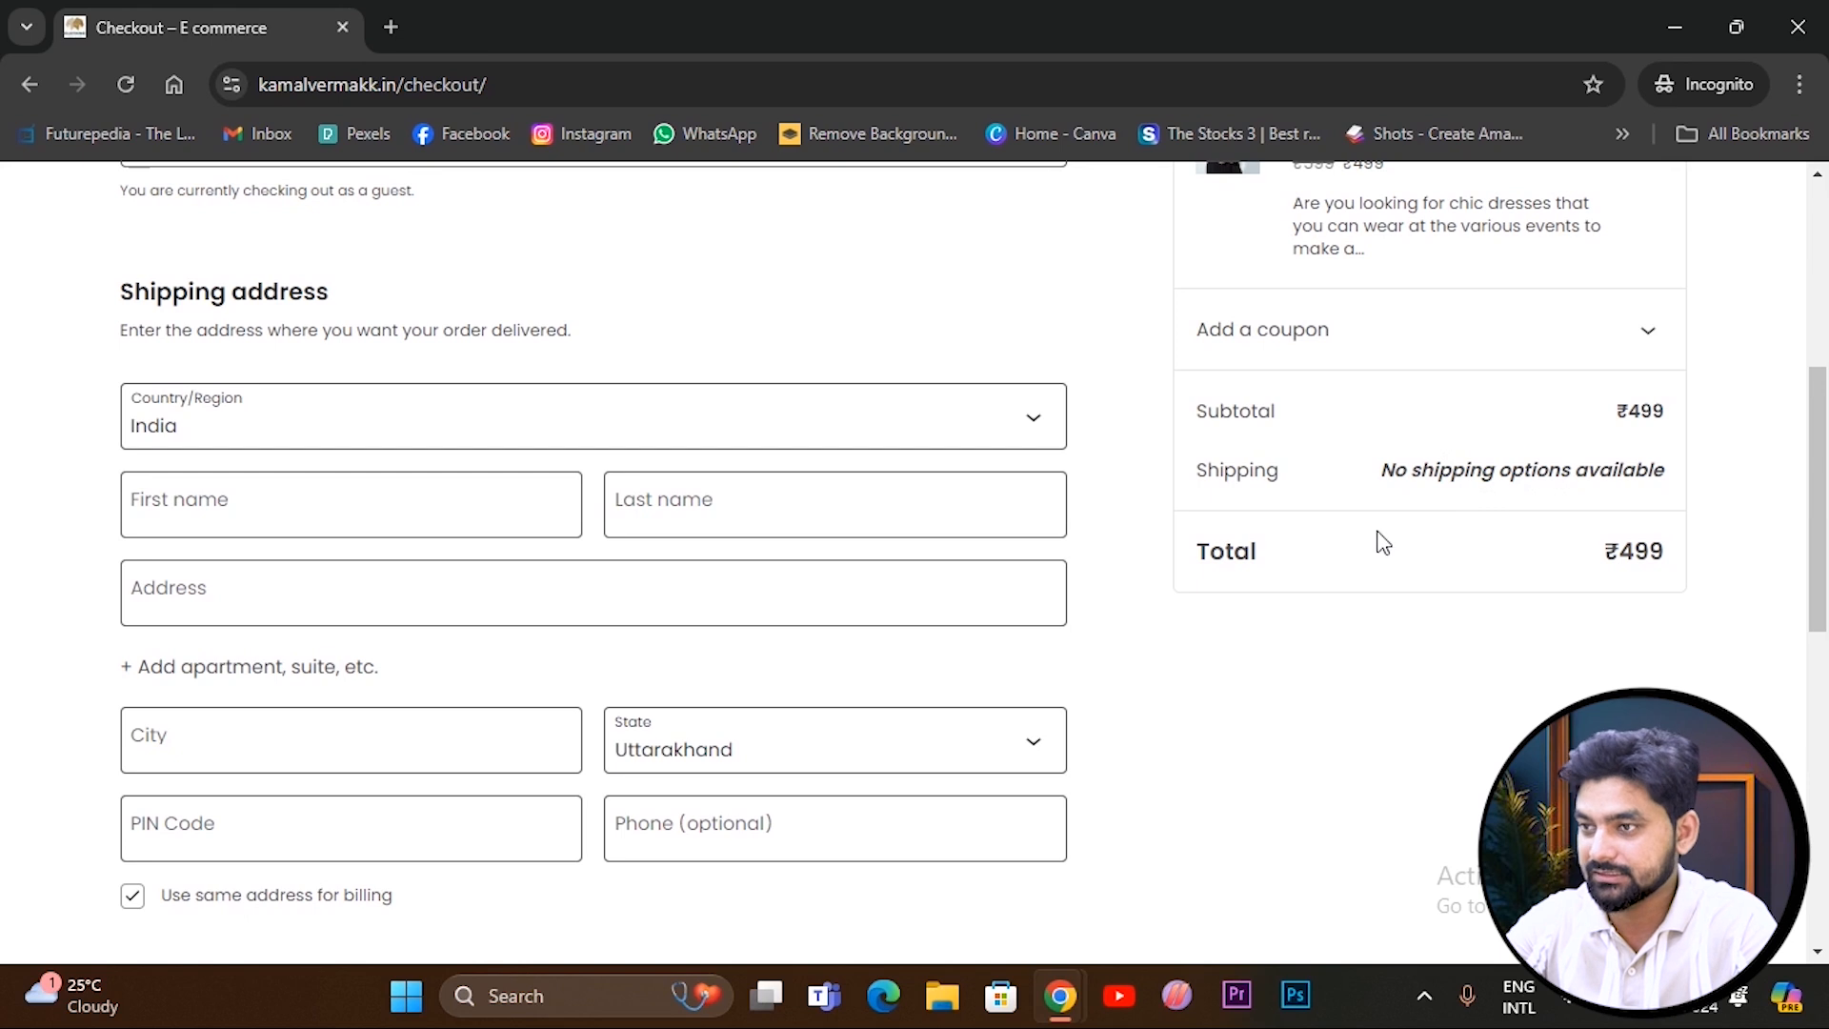
scroll(1238, 619, up, 1)
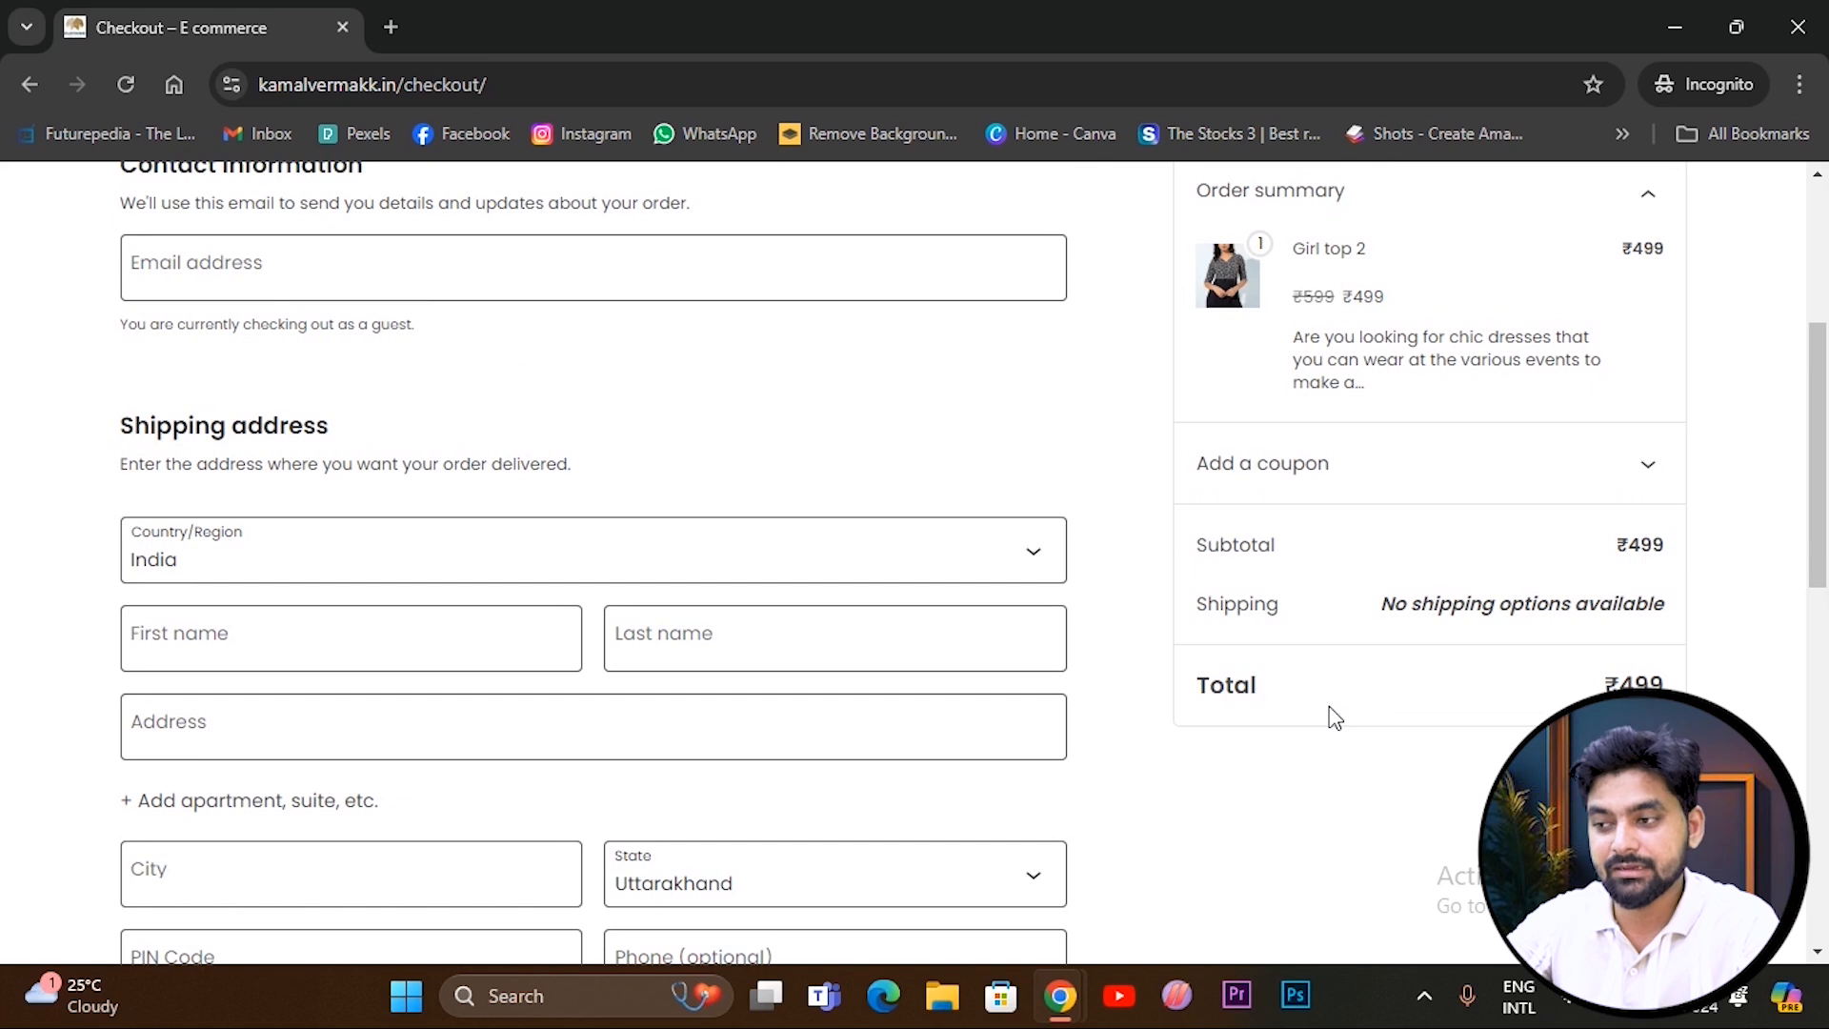
key(alt+Tab)
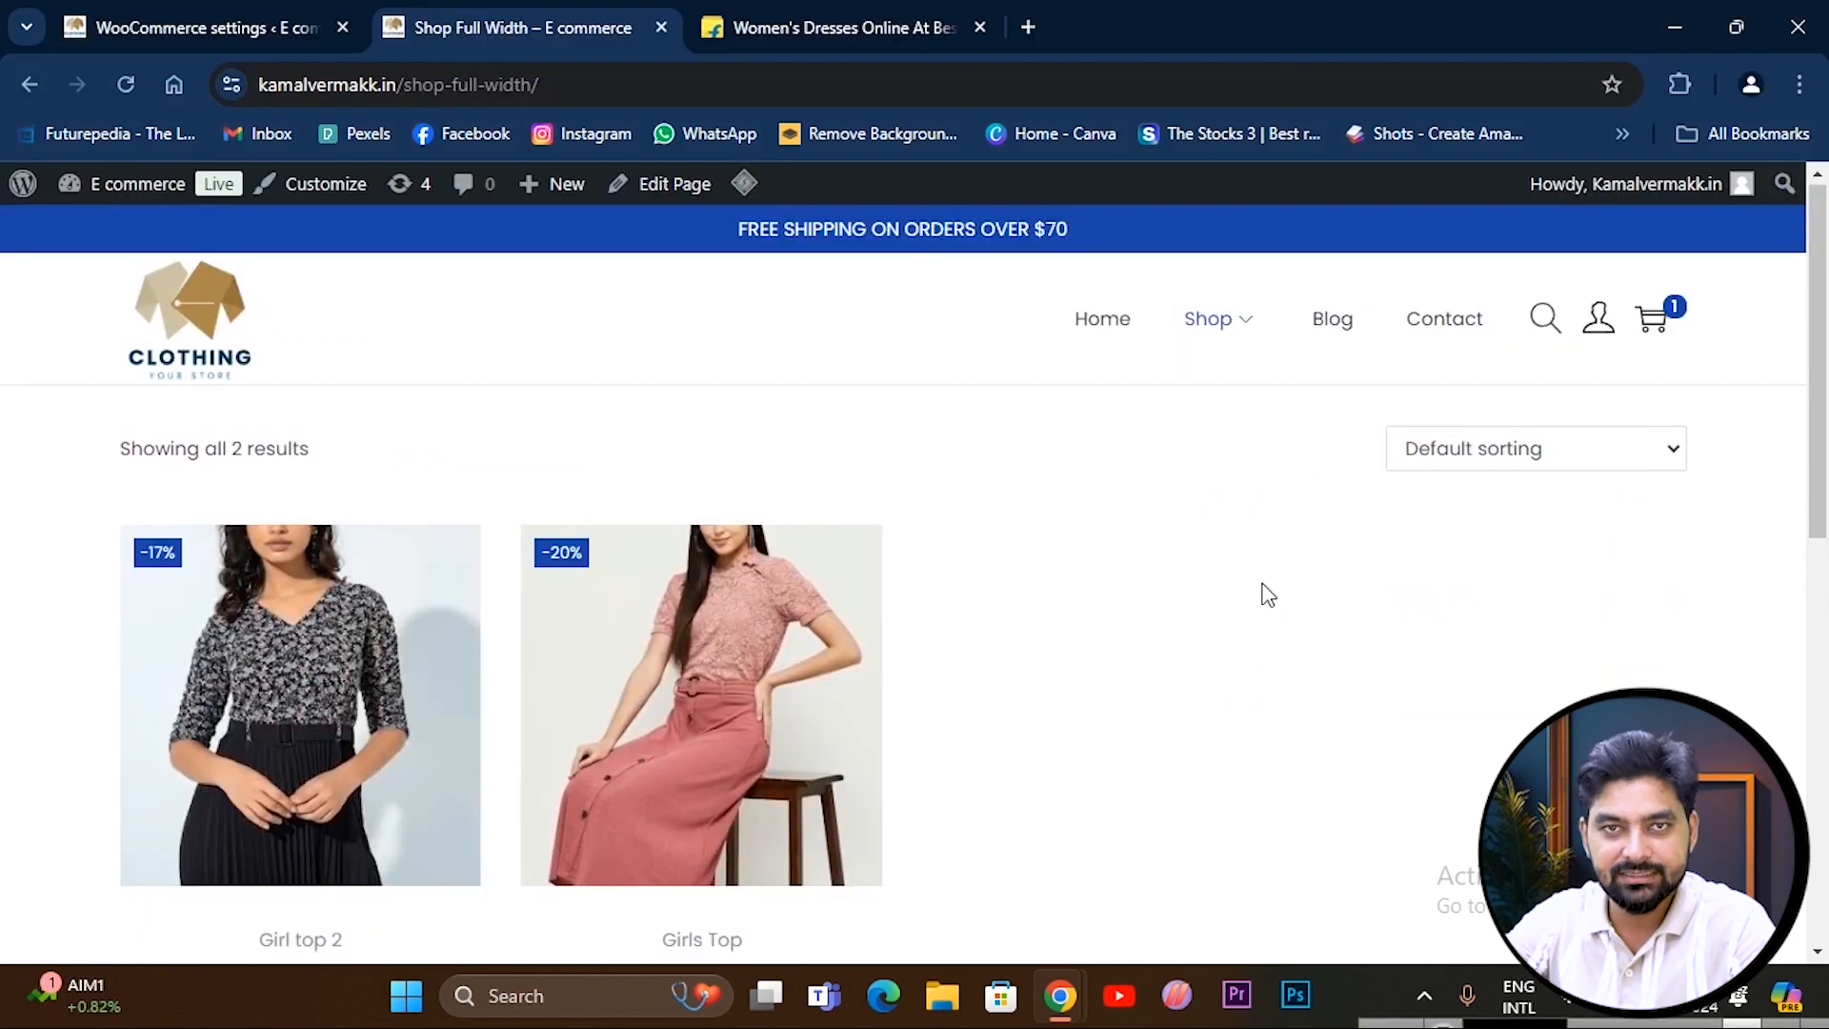
key(alt+Tab)
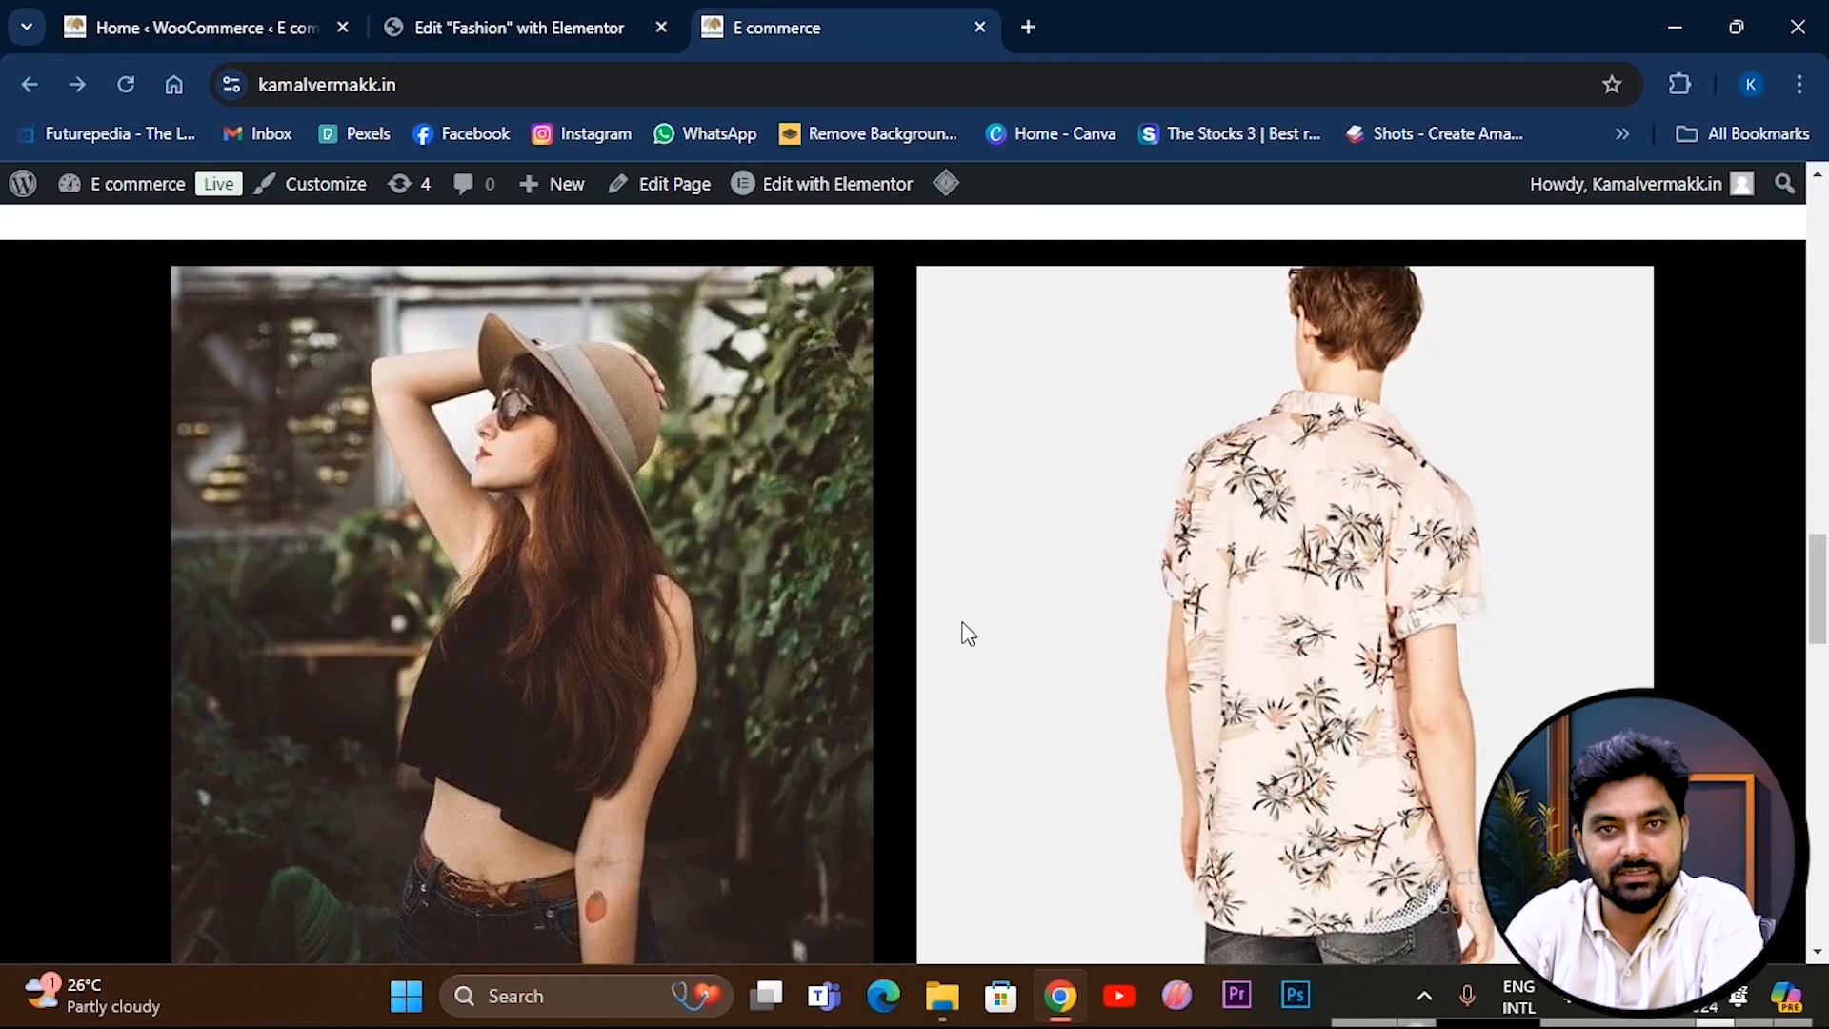